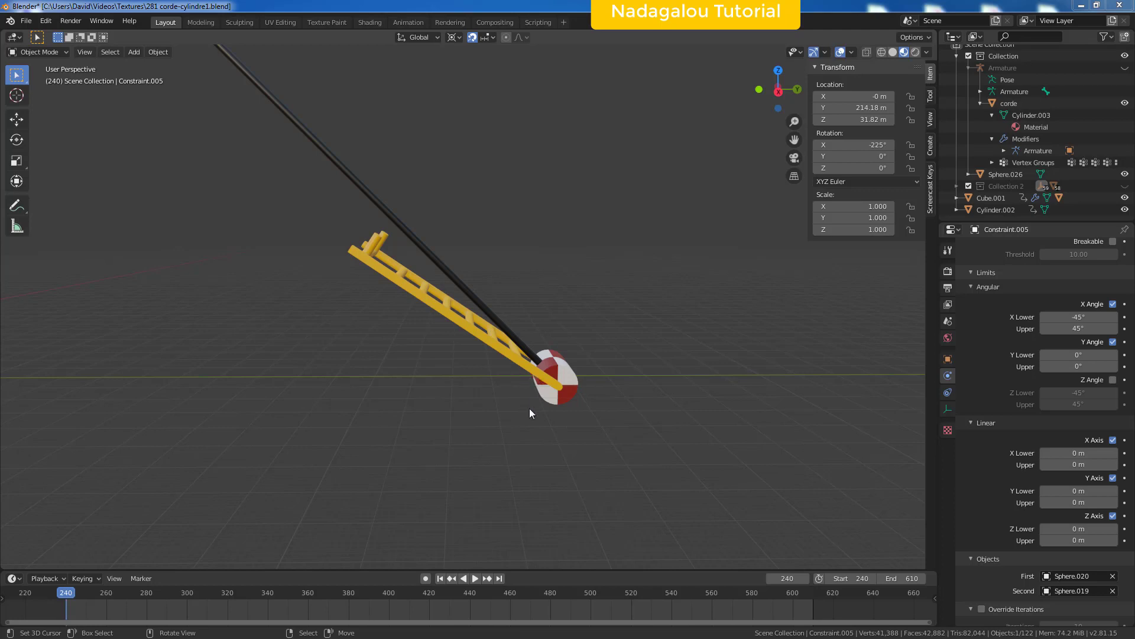
Play the simulation to about frame 593, stop it, and examine the rope on the ladder and cylinder from several angles
left_click(477, 580)
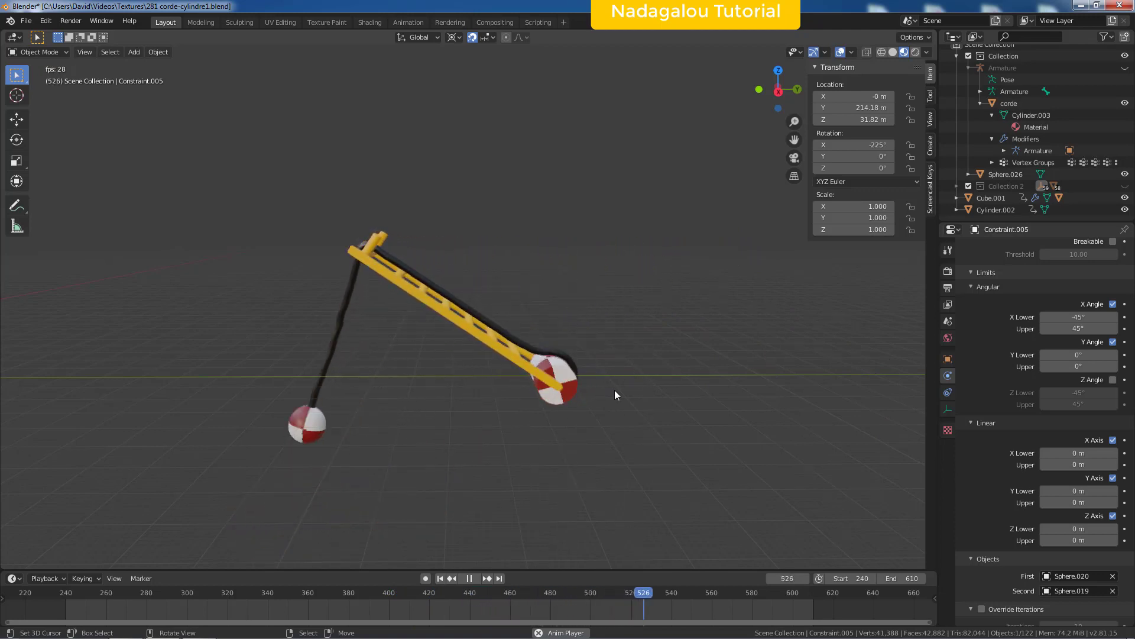
left_click(471, 578)
middle_click_drag(591, 466, 485, 473)
scroll(481, 420, "up", 5)
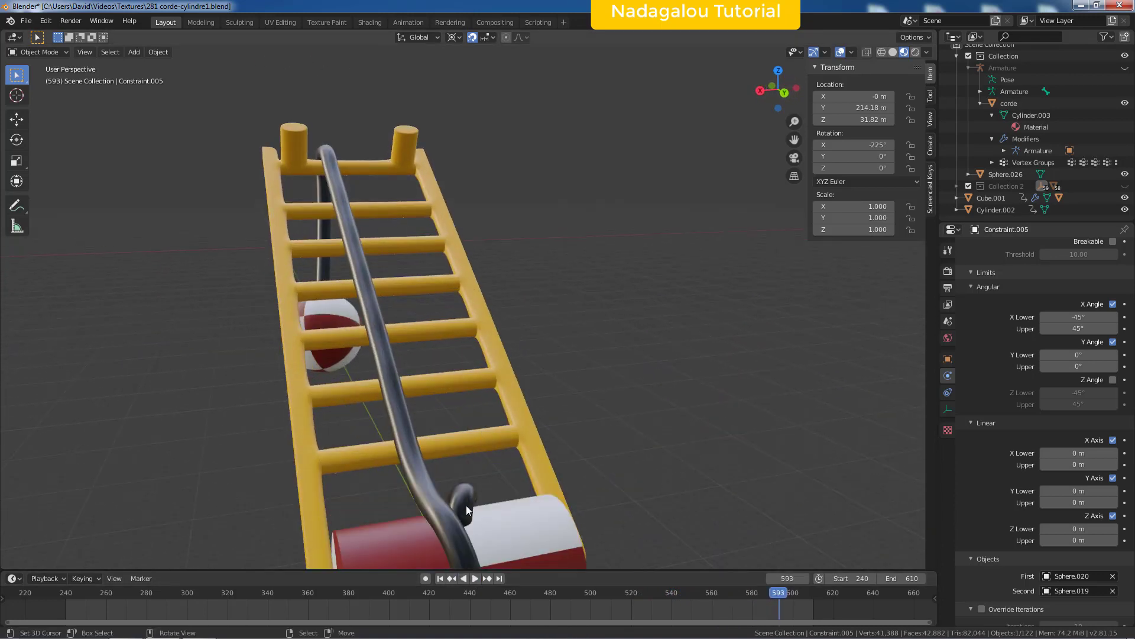
scroll(468, 503, "down", 4)
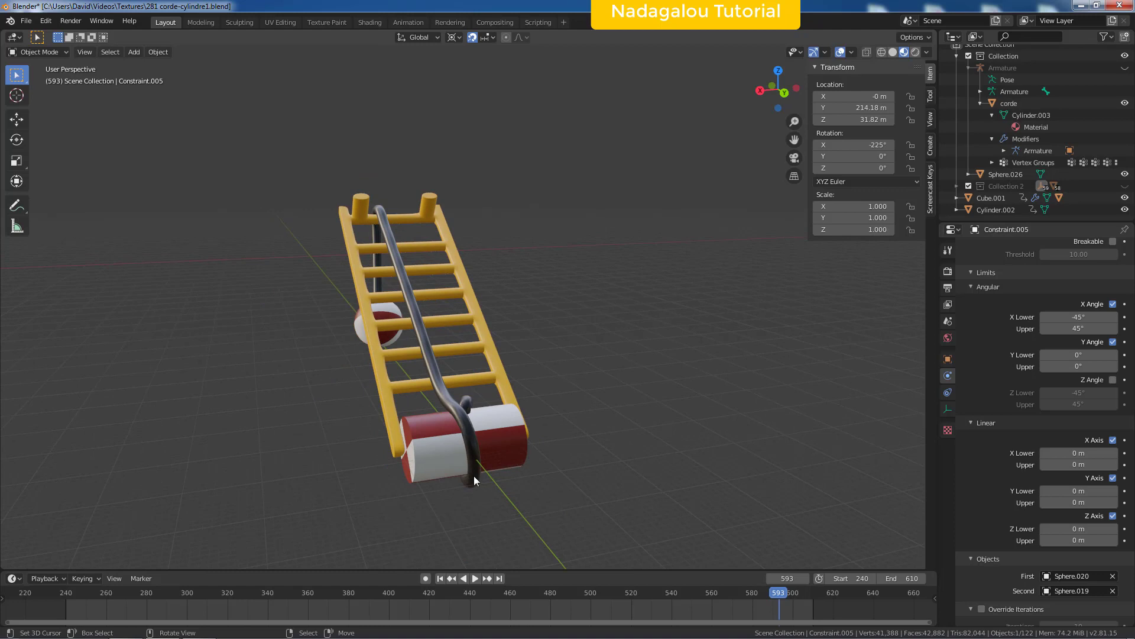
middle_click_drag(475, 476, 555, 463)
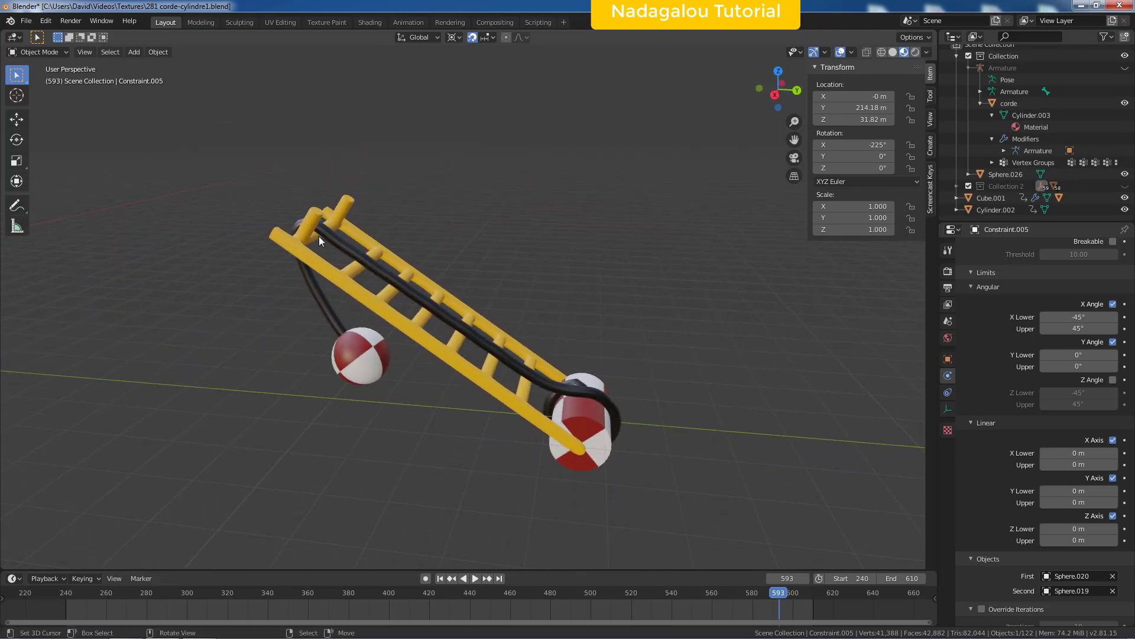
scroll(415, 377, "down", 1)
mouse_move(436, 397)
middle_mouse_down()
mouse_move(475, 401)
mouse_move(445, 394)
middle_mouse_up()
scroll(445, 393, "up", 2)
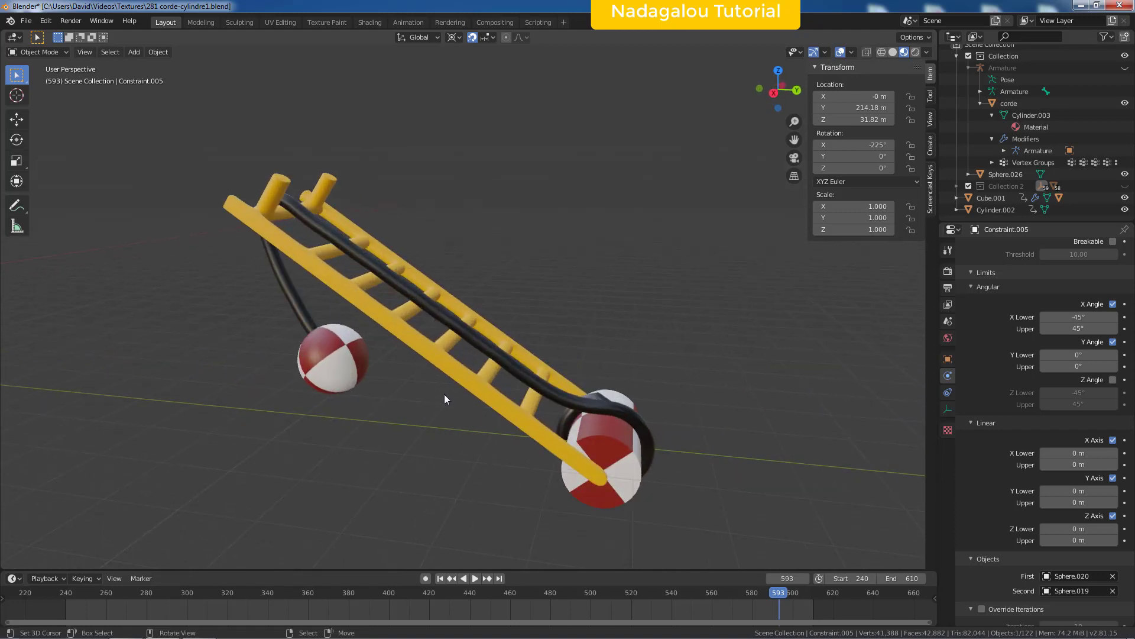
scroll(444, 394, "down", 2)
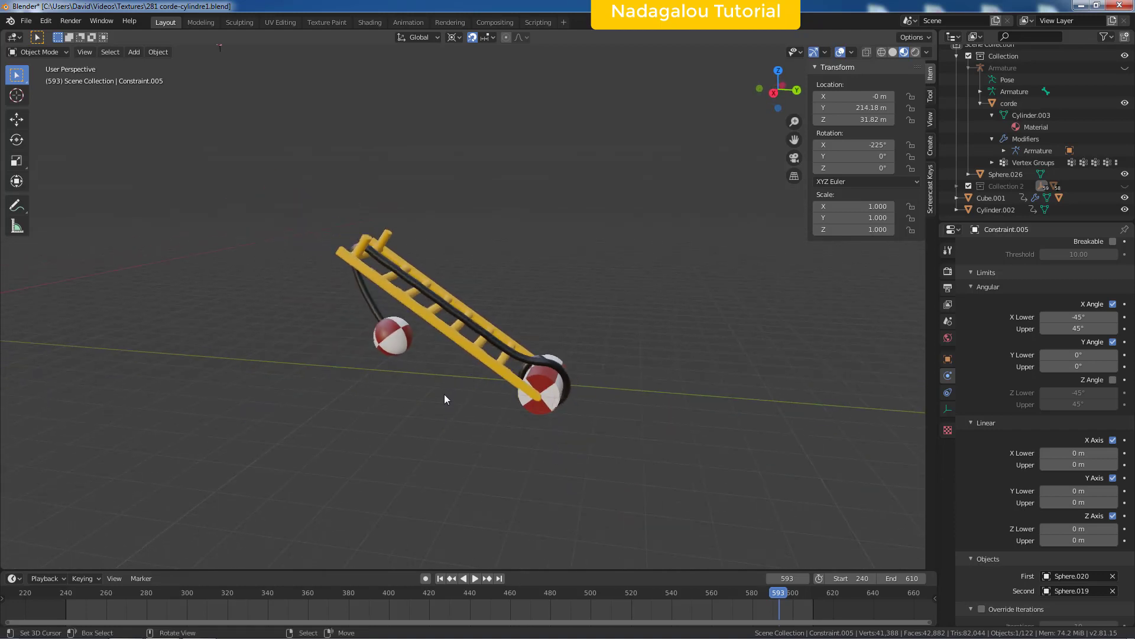
Return to start frame 240 and examine the initial arrangement of the rope, ladder and two end bodies
left_click(441, 579)
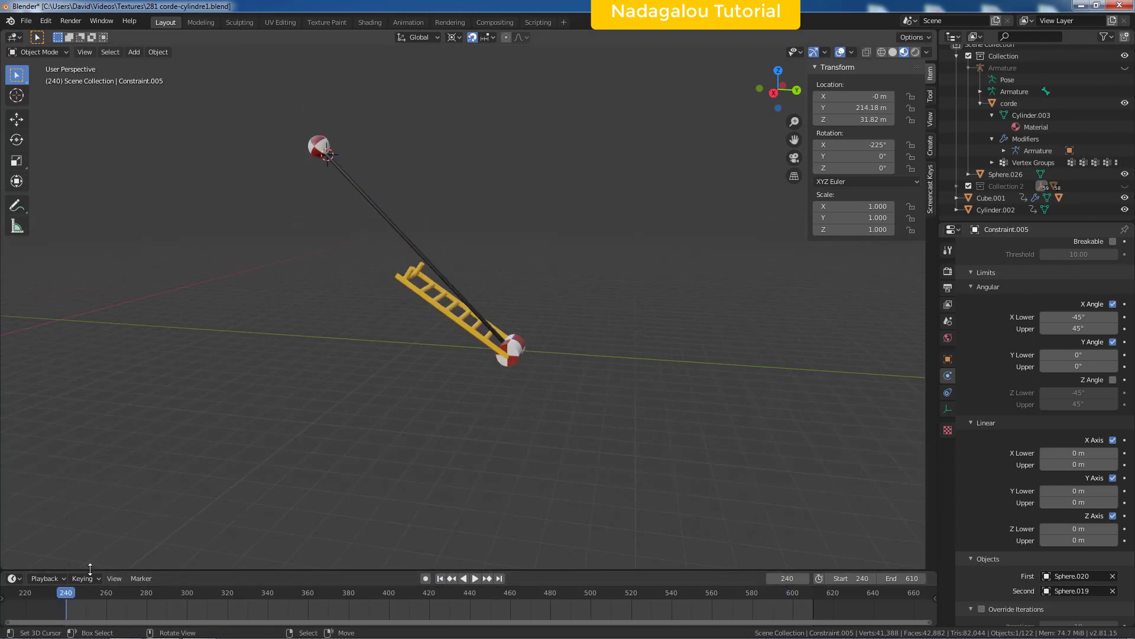
scroll(338, 417, "up", 3)
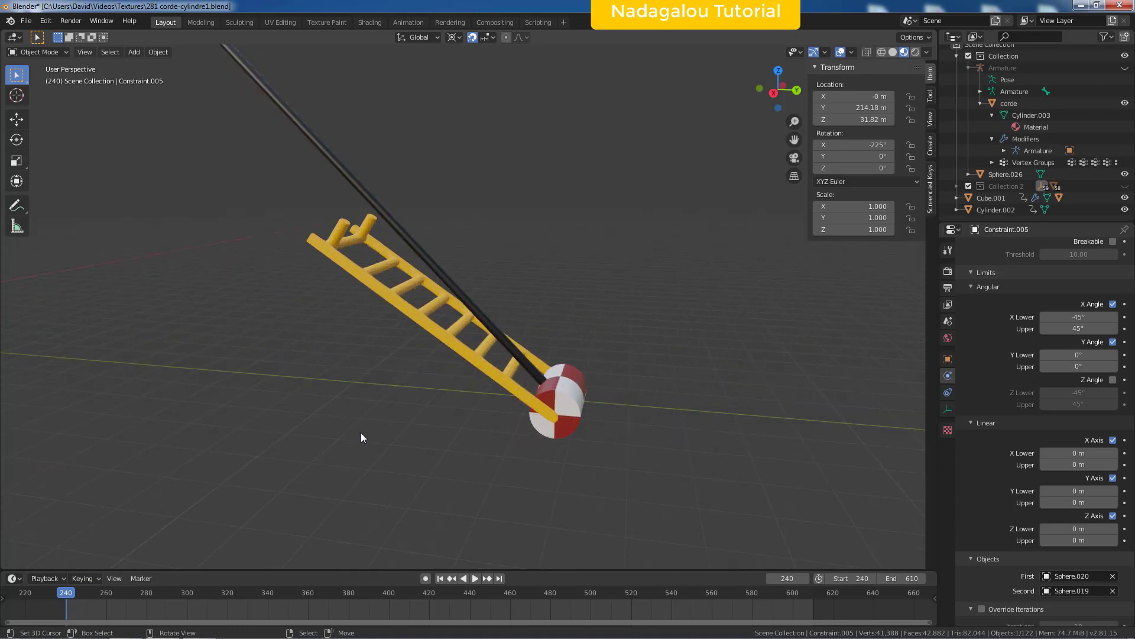
middle_click_drag(361, 434, 397, 443)
scroll(395, 444, "down", 3)
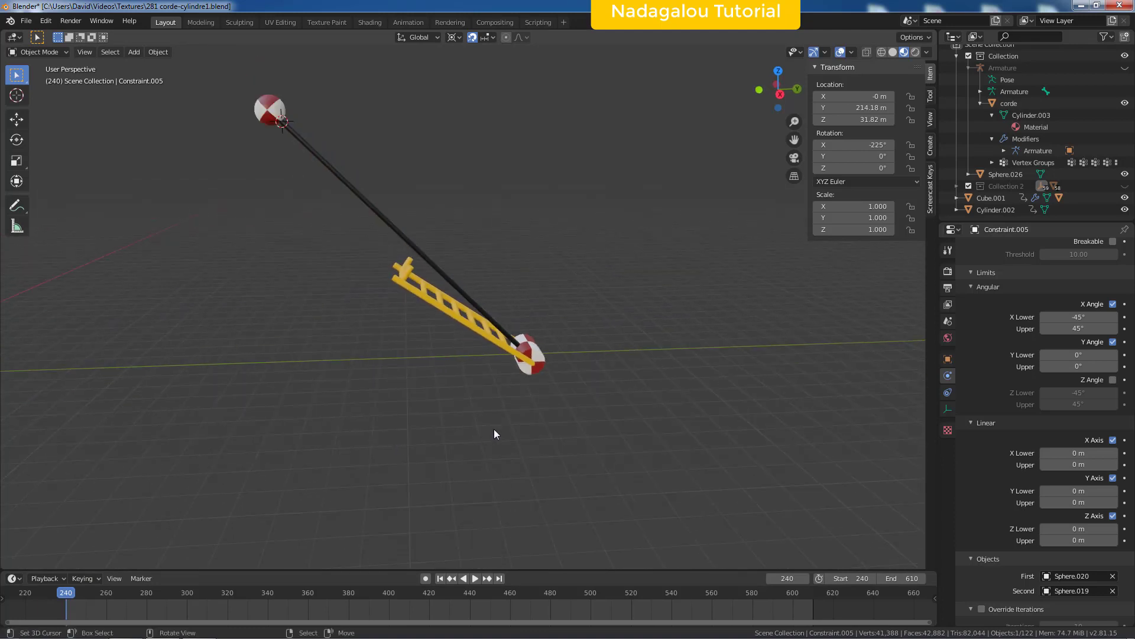
middle_click_drag(495, 434, 473, 421)
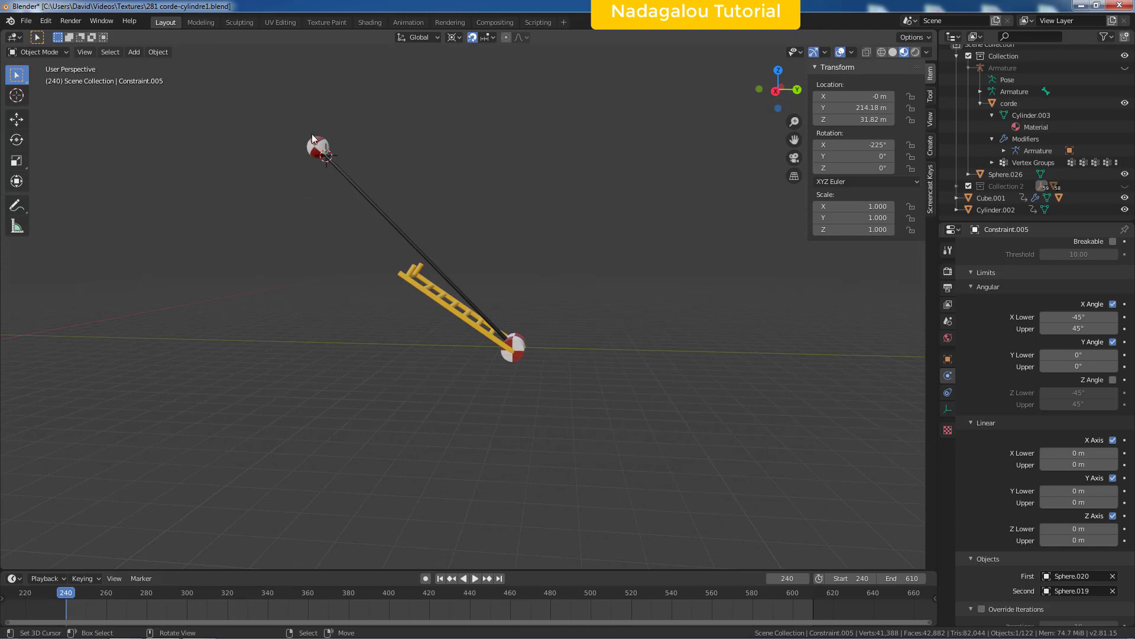
scroll(417, 267, "up", 4)
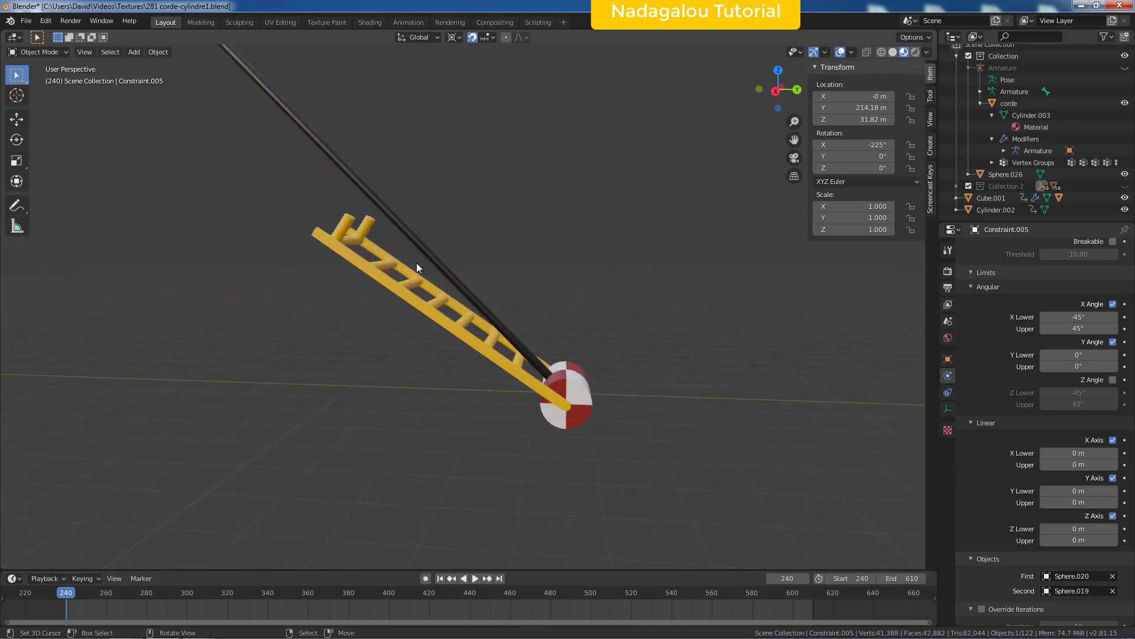
Play the simulation briefly, move to frame 255, and inspect the bent rope up close in wireframe and material preview shading
left_click(476, 577)
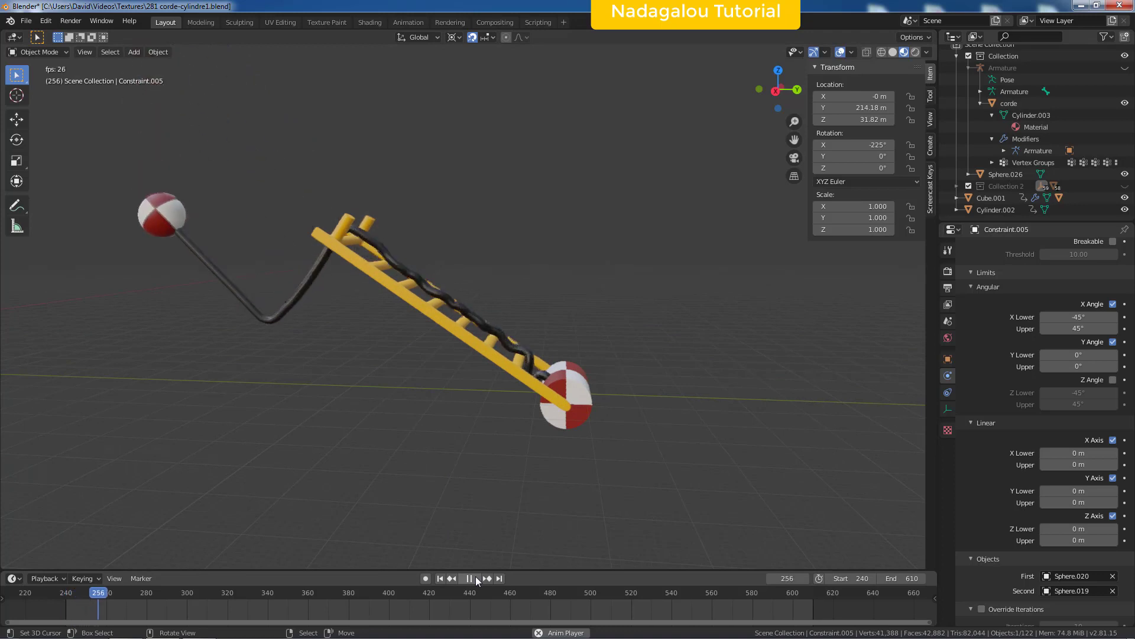
left_click(475, 576)
left_click_drag(146, 593, 97, 586)
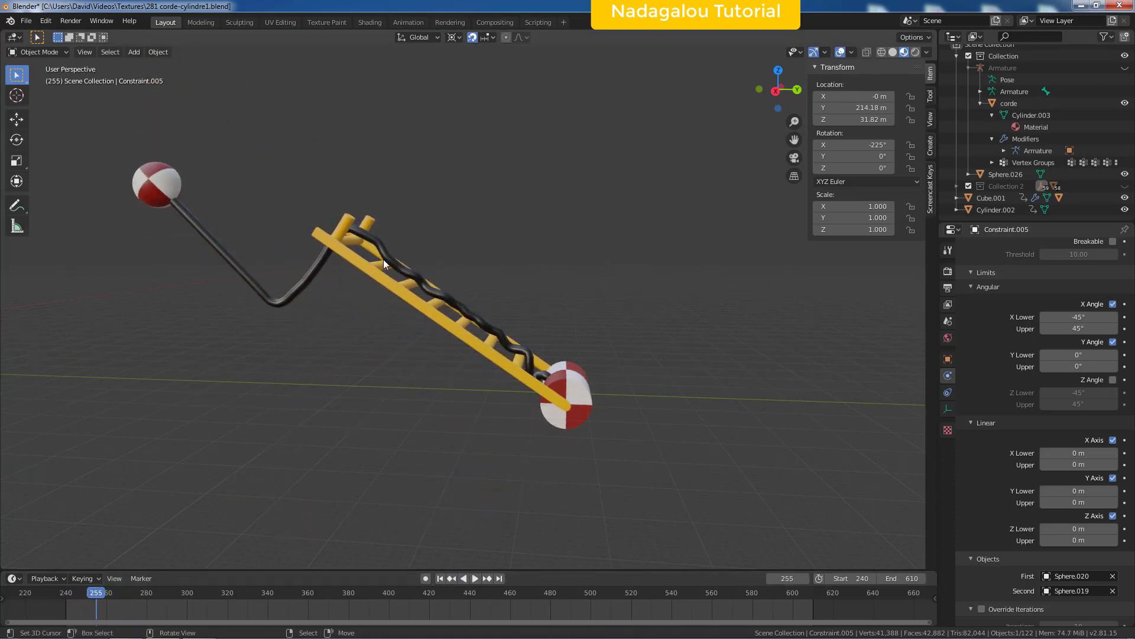
scroll(494, 338, "up", 6)
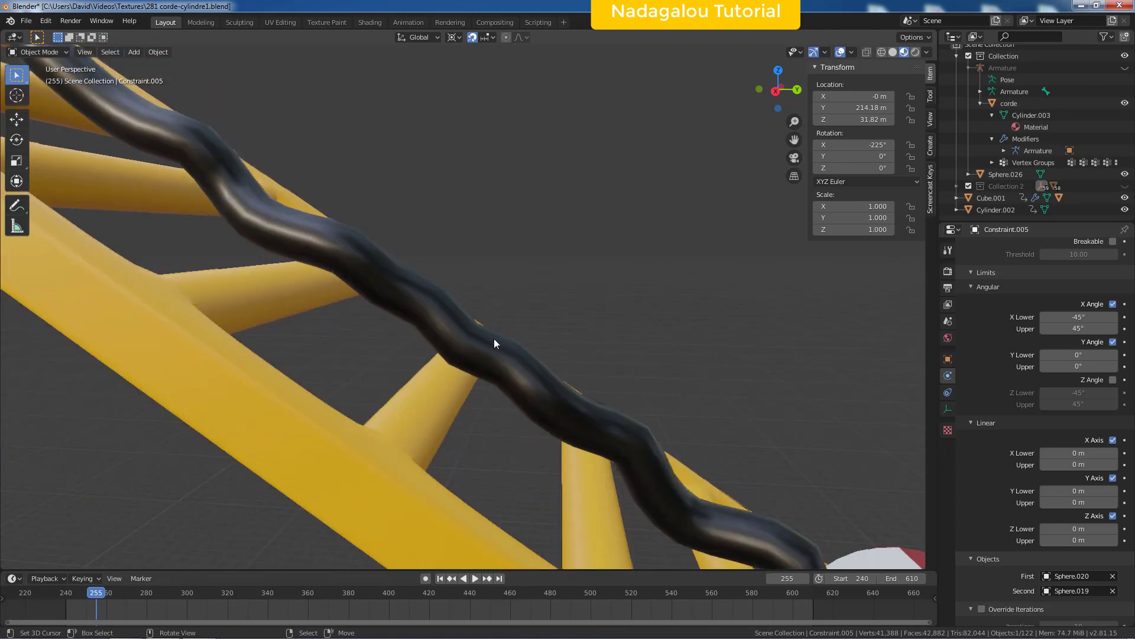
scroll(539, 377, "down", 3)
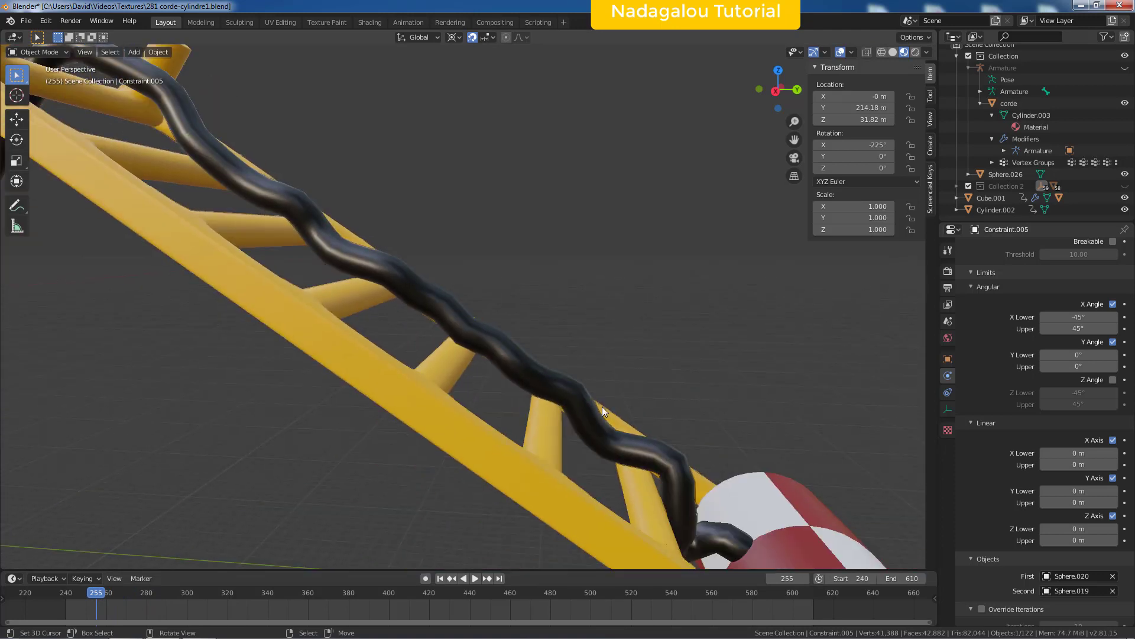
left_click(883, 53)
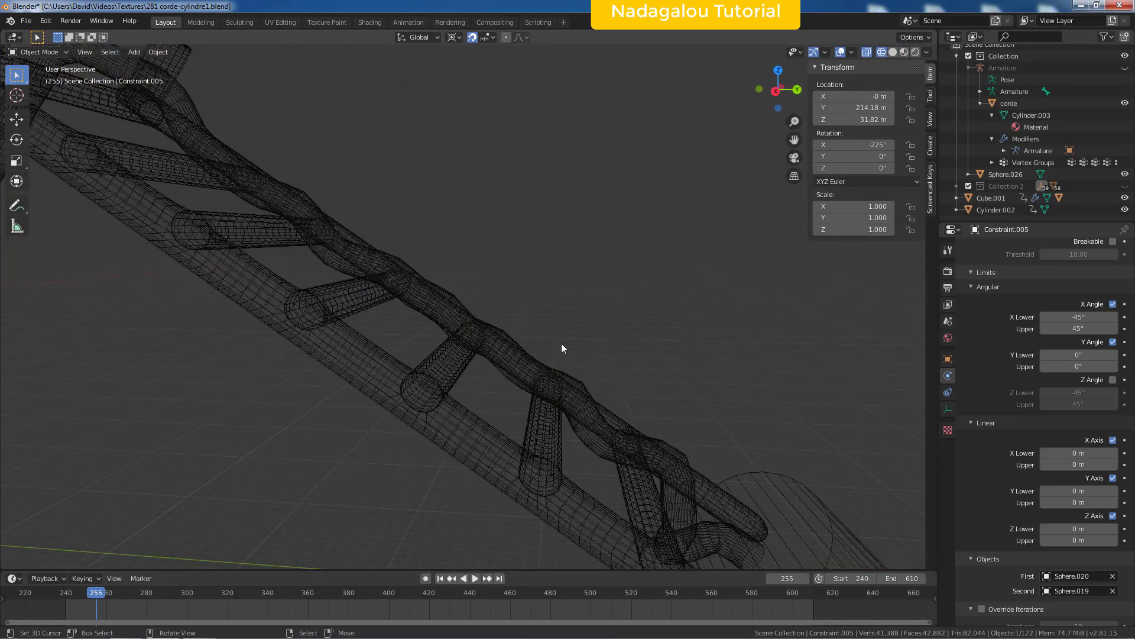
left_click(902, 52)
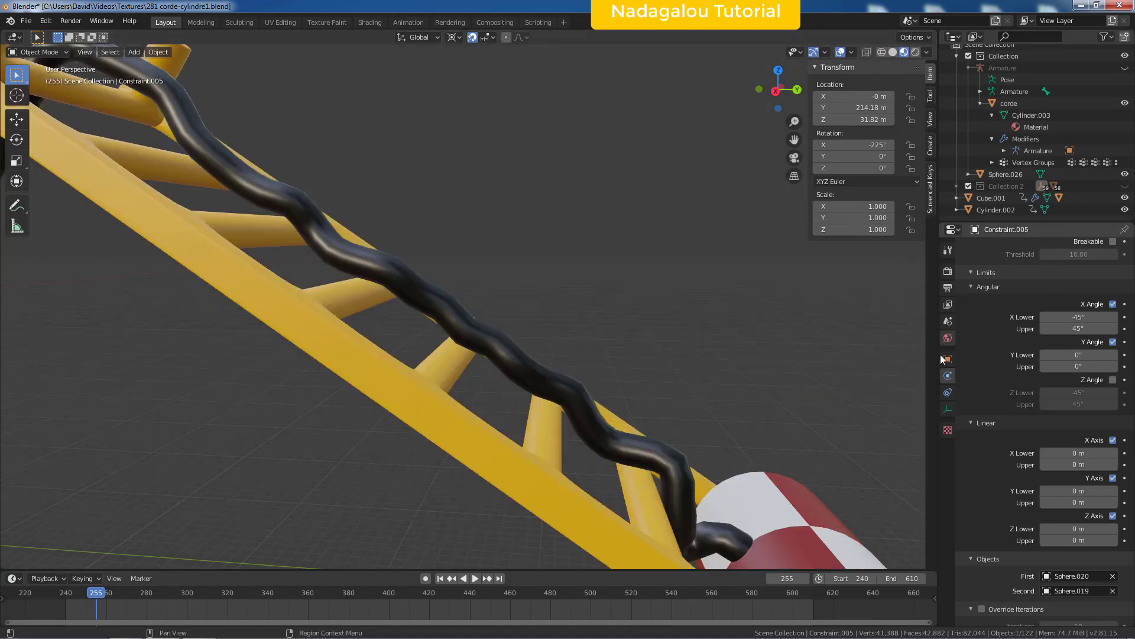
Try a Subdivision Surface modifier on the corde rope, compare its mesh in wireframe, and remove the modifier
left_click(581, 393)
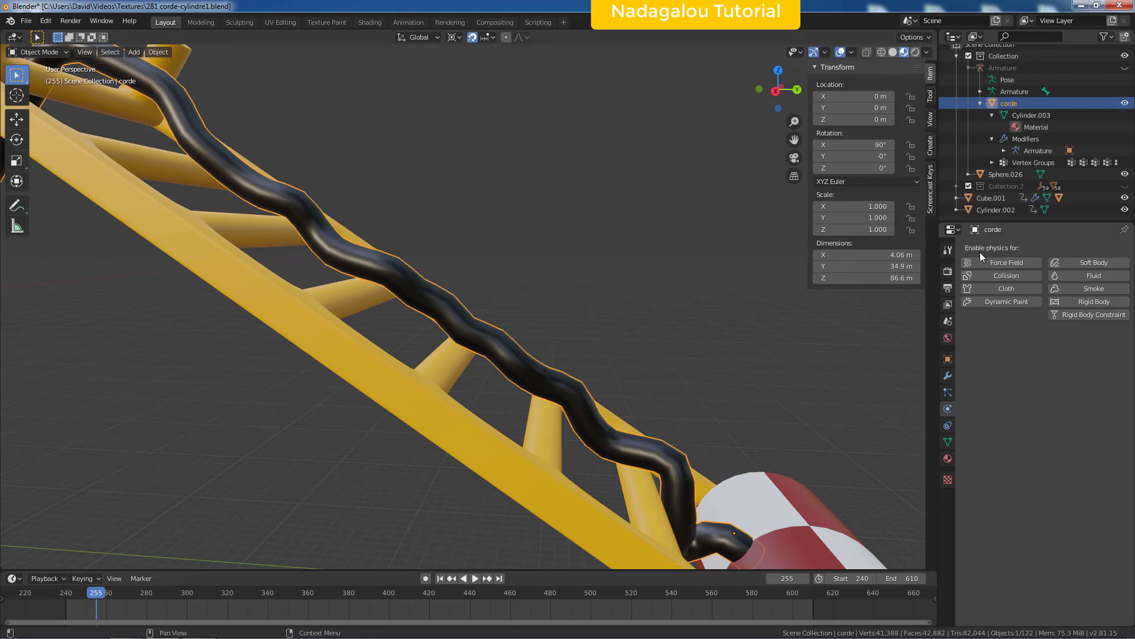
left_click(998, 249)
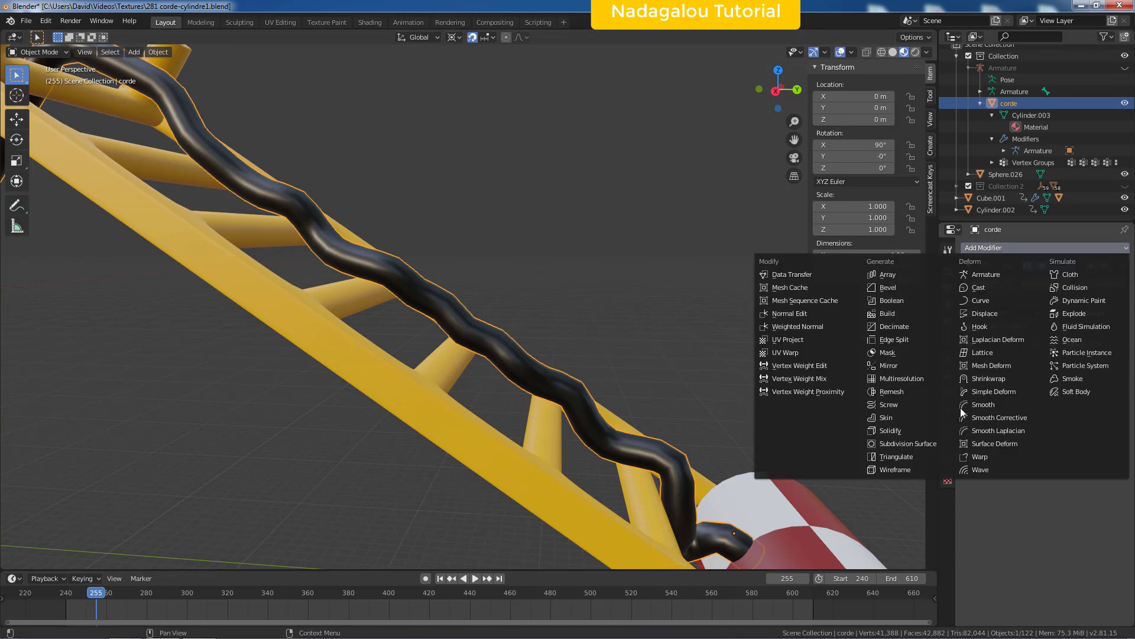
left_click(920, 443)
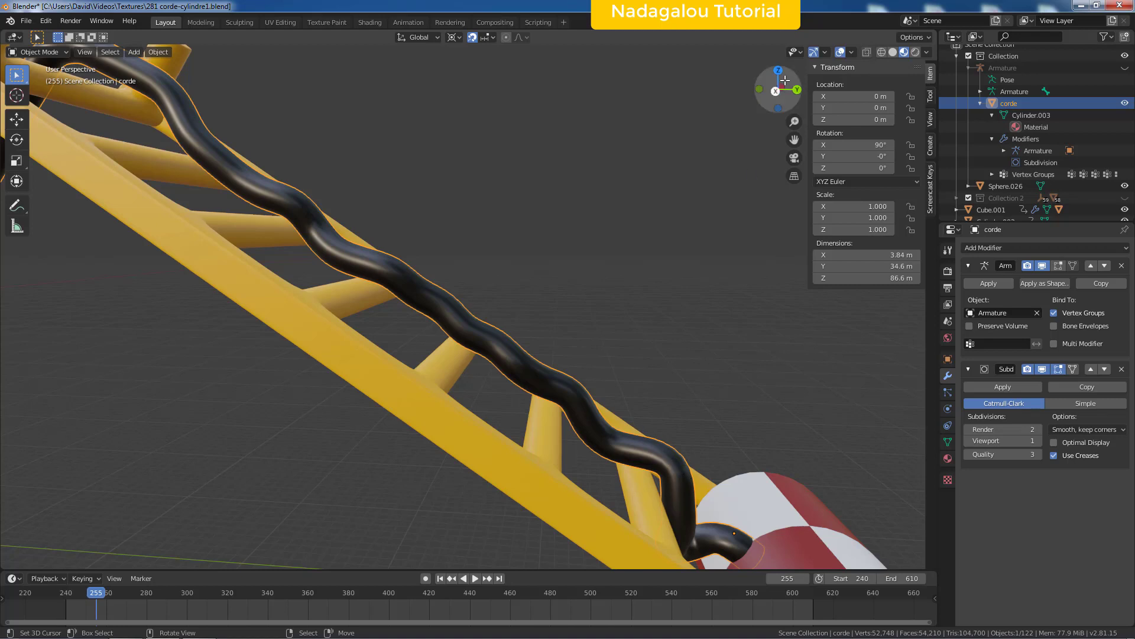
left_click(881, 52)
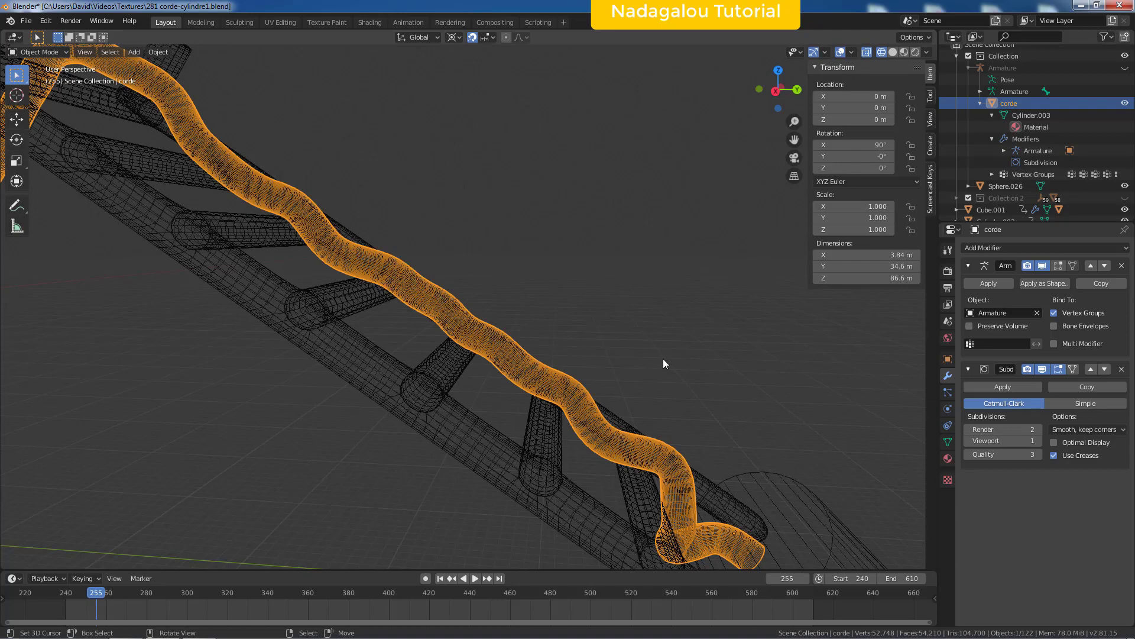
left_click(1122, 369)
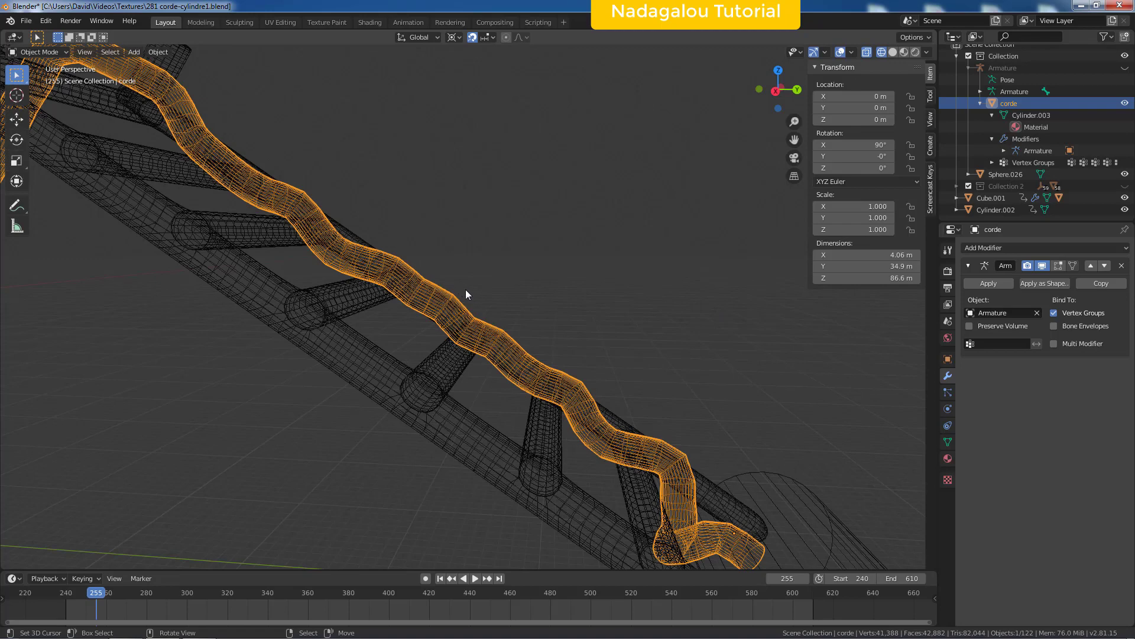
scroll(467, 290, "down", 6)
scroll(476, 302, "up", 2)
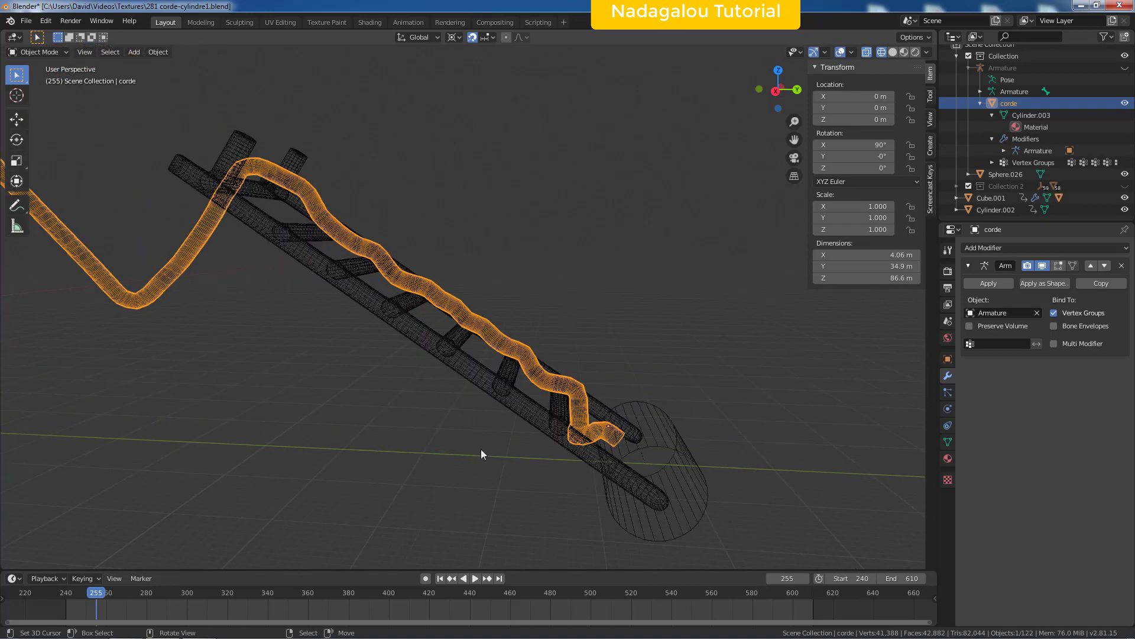
left_click(903, 51)
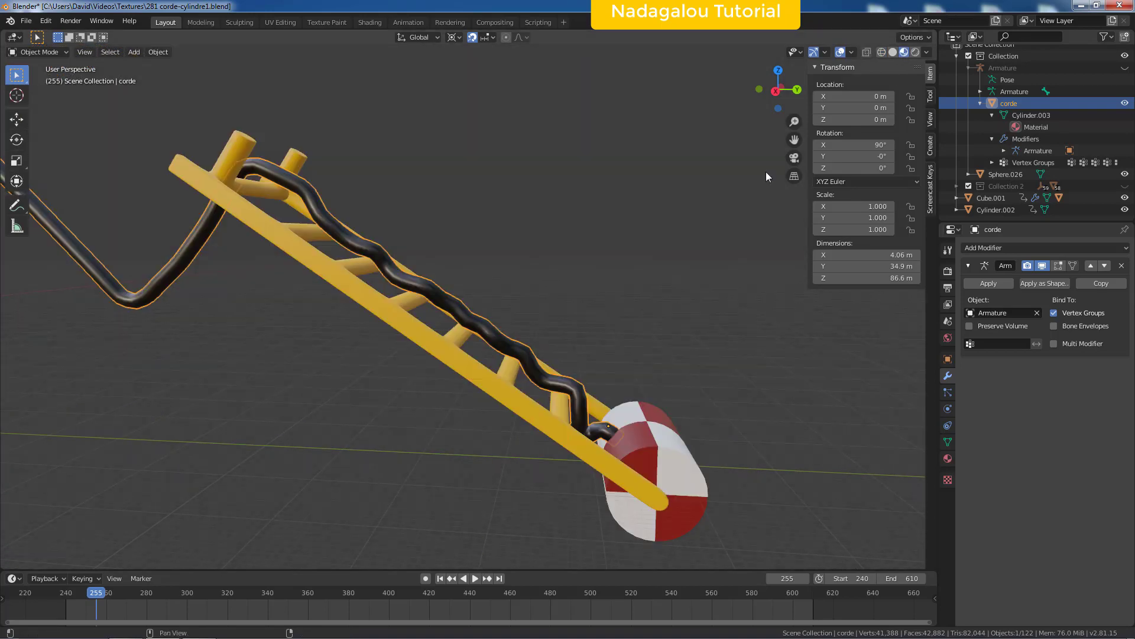
Play the simulation from frame 255 to watch the rope's motion, stop it, and return to frame 240
left_click(474, 579)
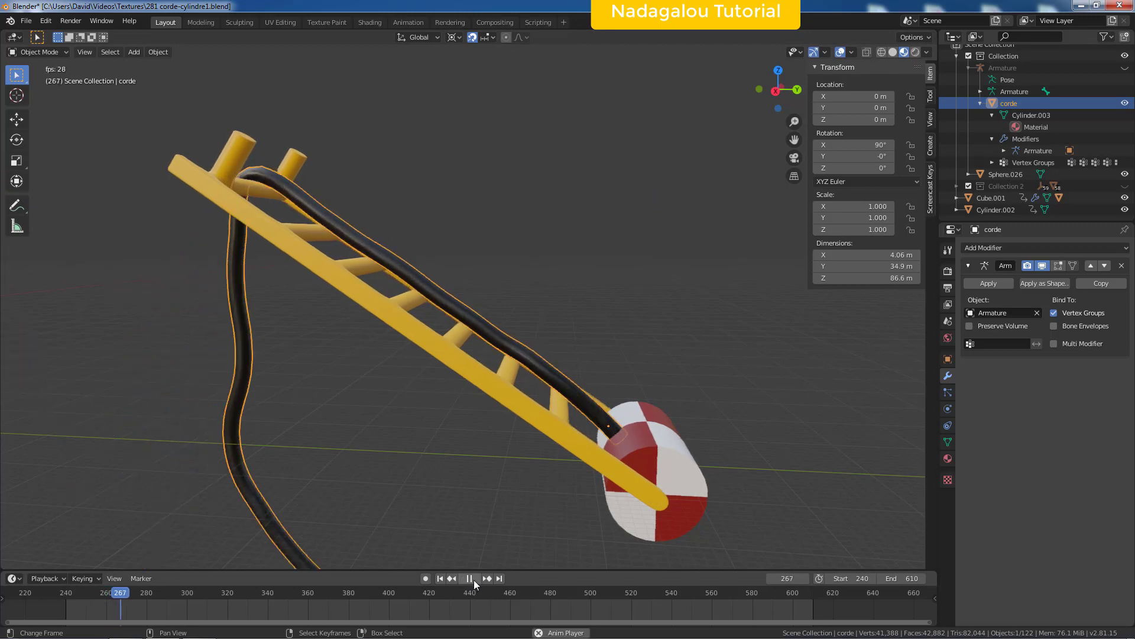
scroll(449, 504, "down", 4)
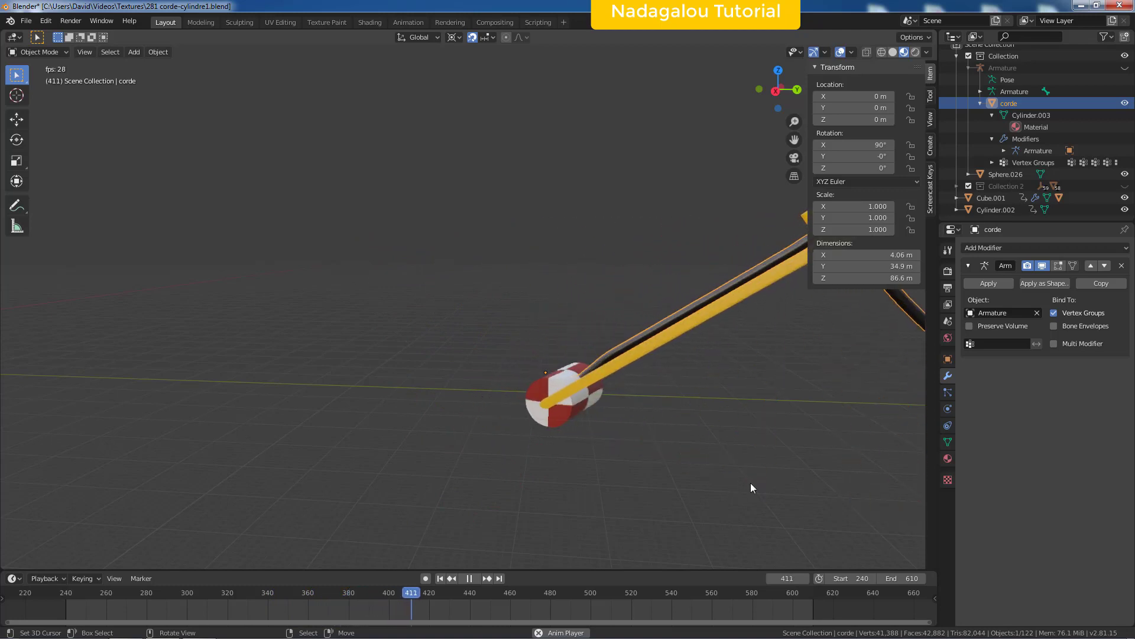
scroll(740, 481, "down", 3)
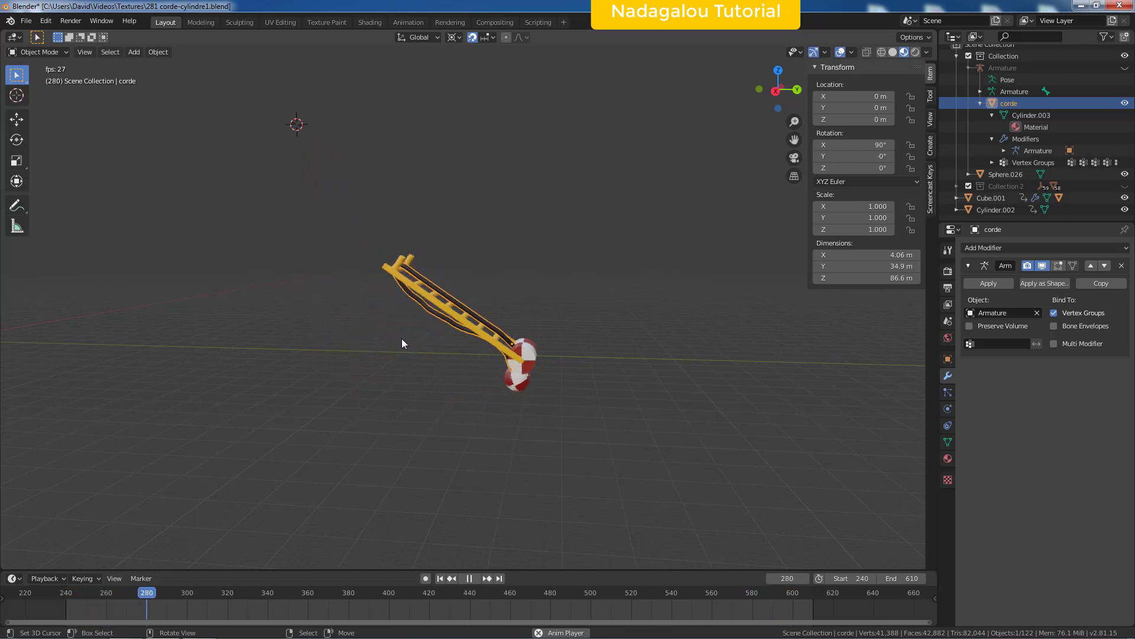
scroll(402, 338, "up", 3)
right_click(531, 297)
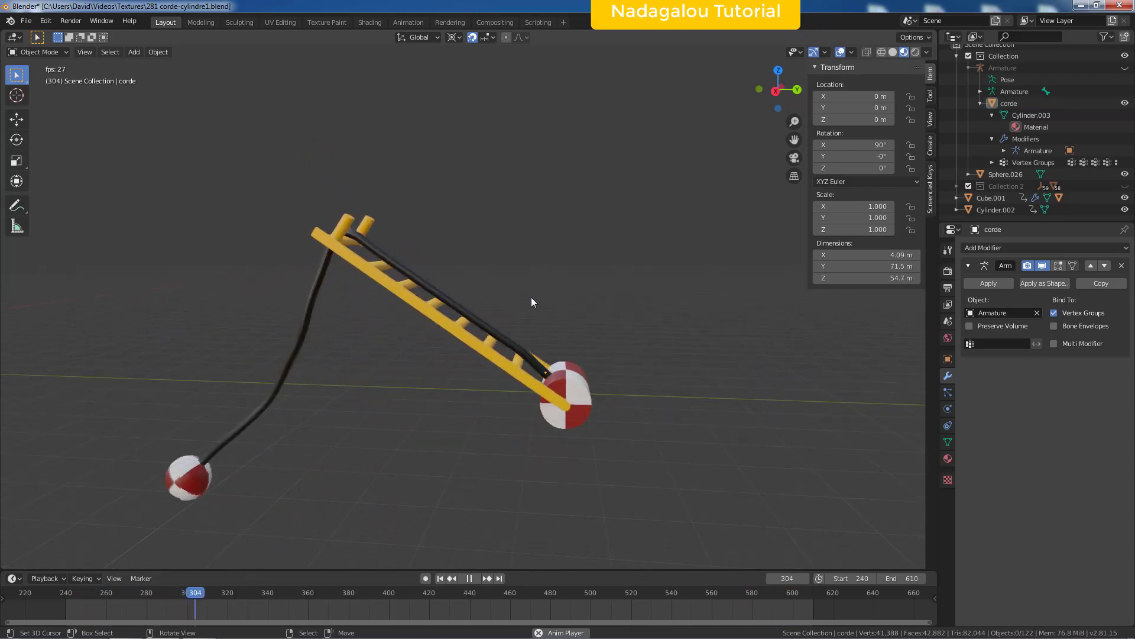
left_click(469, 578)
left_click(441, 579)
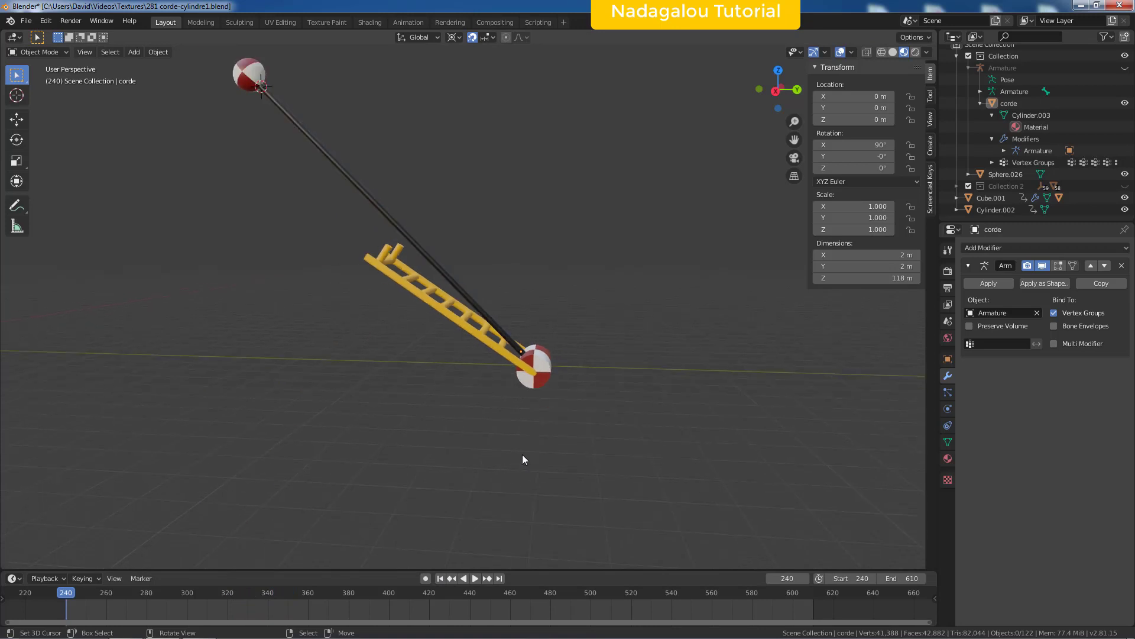
Select the corde rope in the right orthographic view and unhide its Armature in the viewport
key("KP_3")
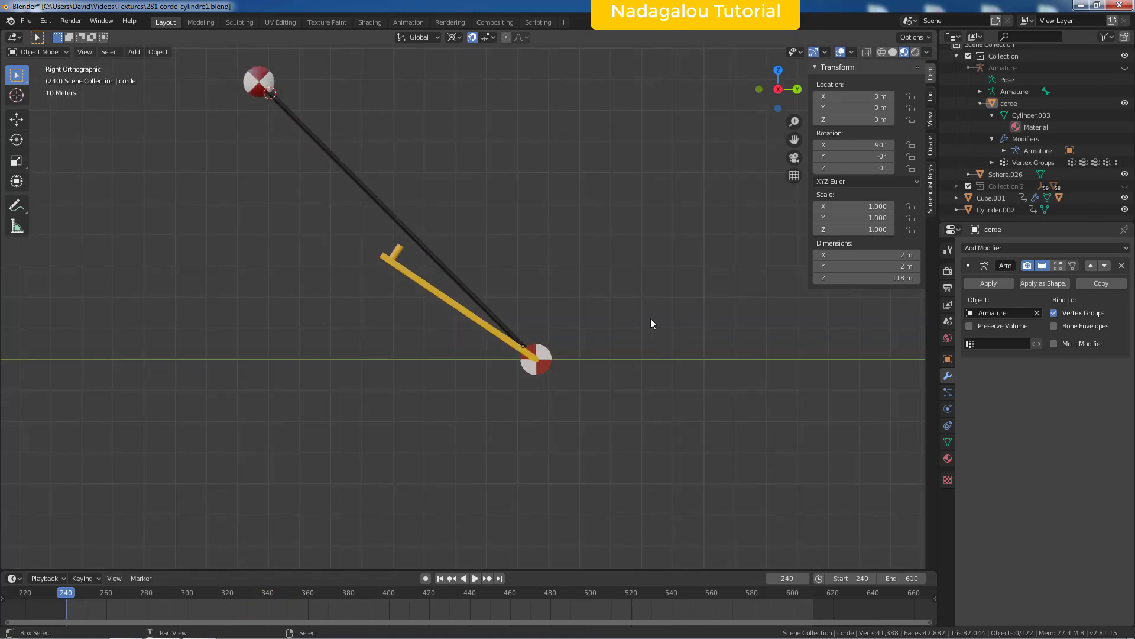
middle_click_drag(650, 321, 696, 422, "shift")
scroll(675, 383, "up", 3)
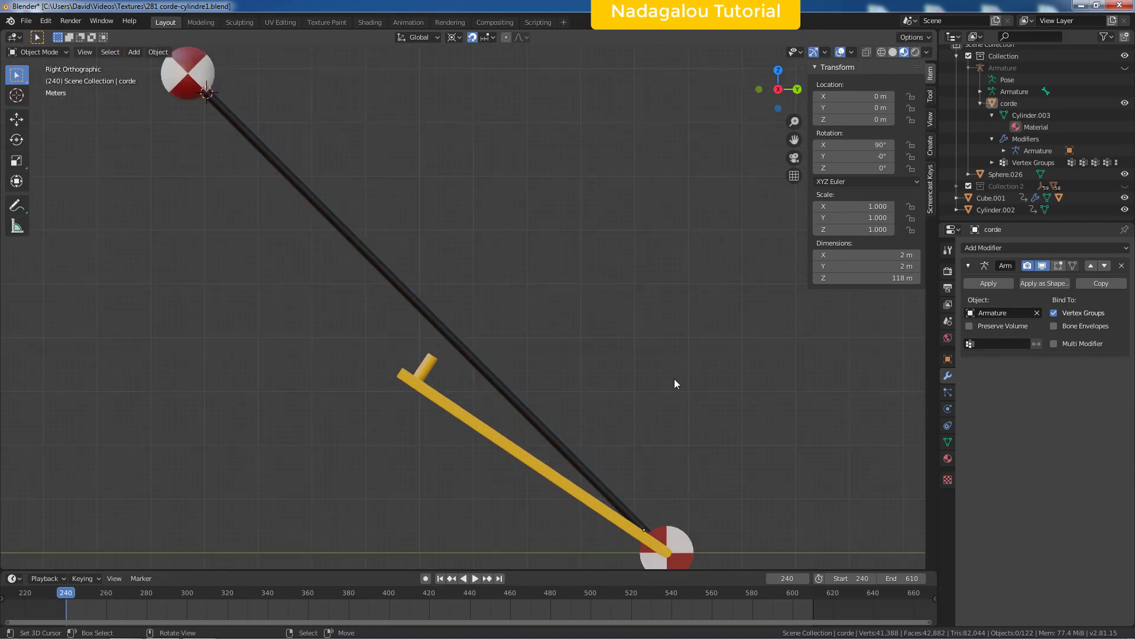
left_click(499, 382)
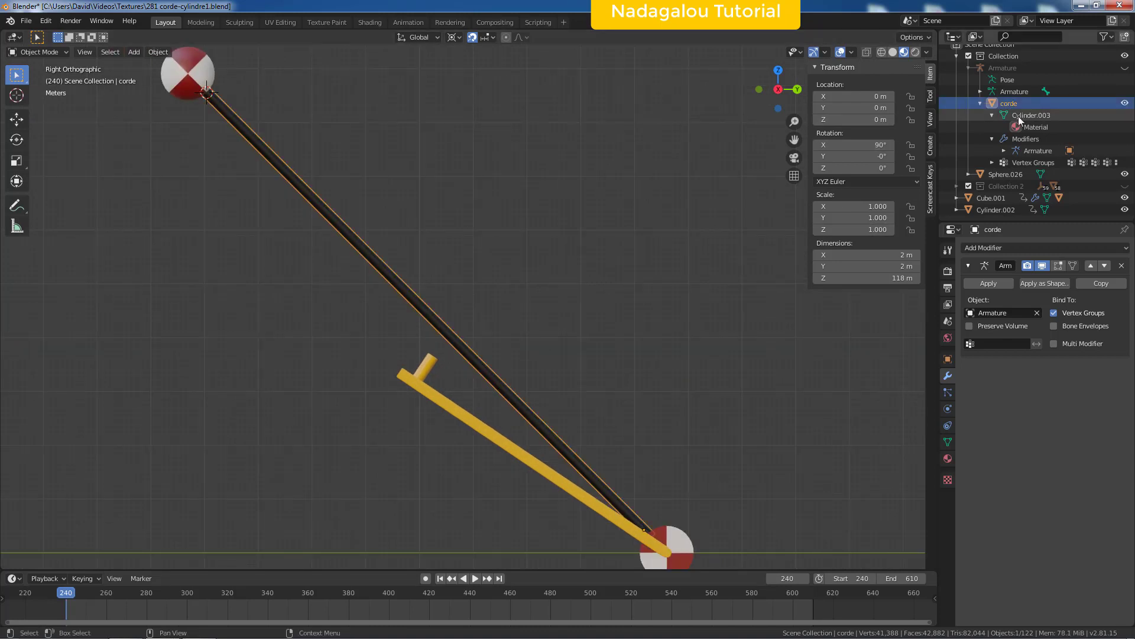
left_click(1124, 67)
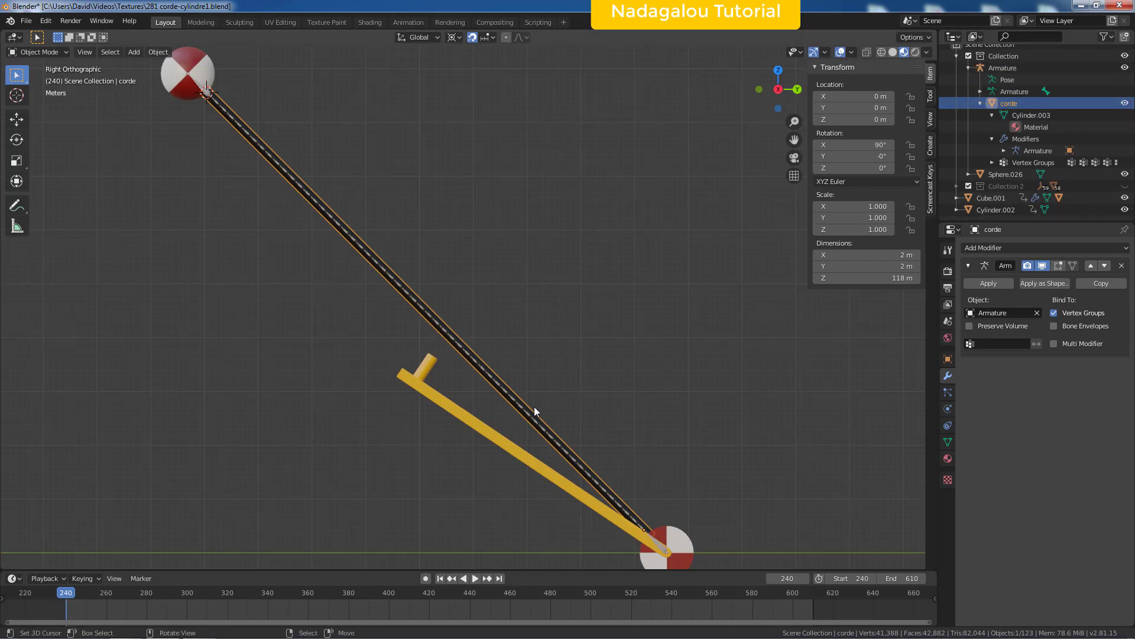
scroll(534, 406, "down", 1)
scroll(533, 406, "up", 2)
scroll(533, 406, "down", 2)
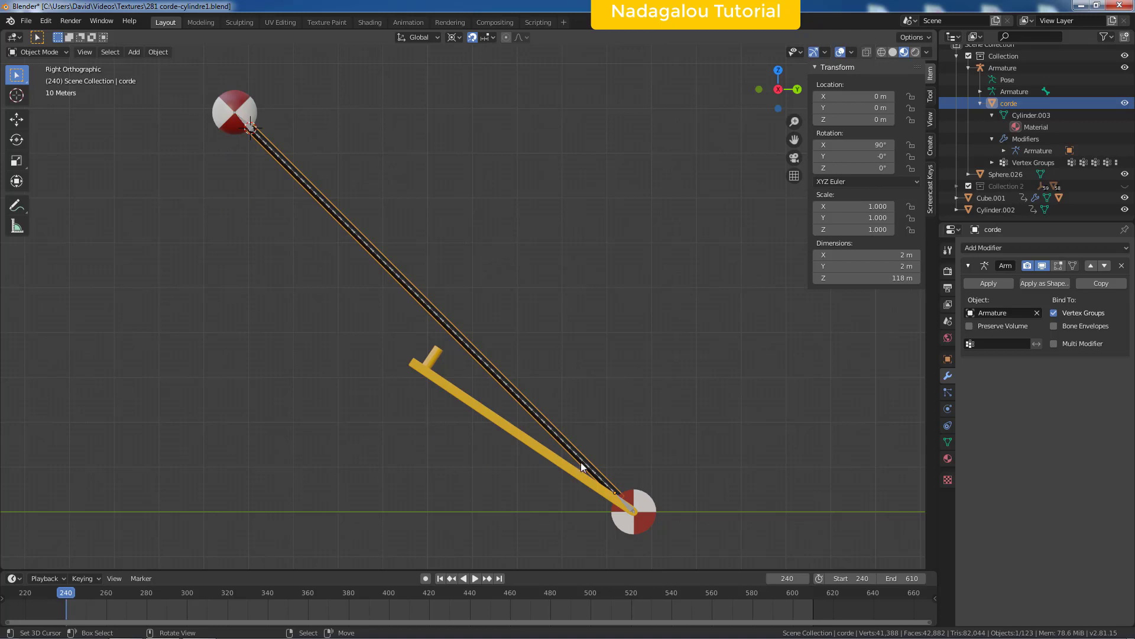
scroll(581, 462, "down", 2)
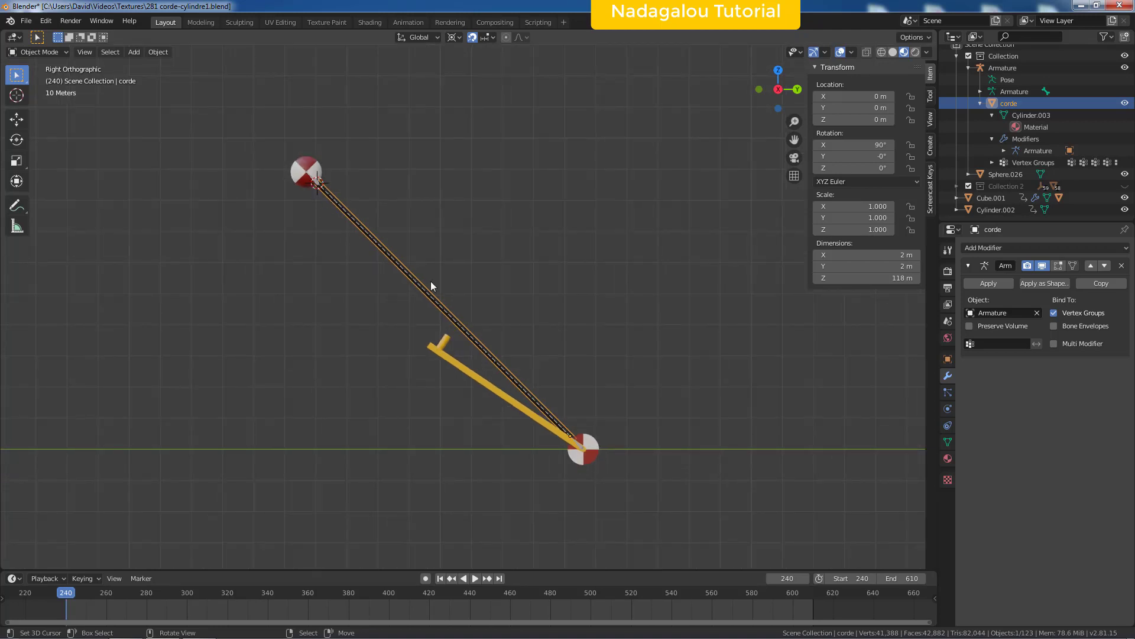
Hide the corde rope, show Collection 2 with its chain of spheres, and turn to a perspective view
scroll(484, 339, "up", 3)
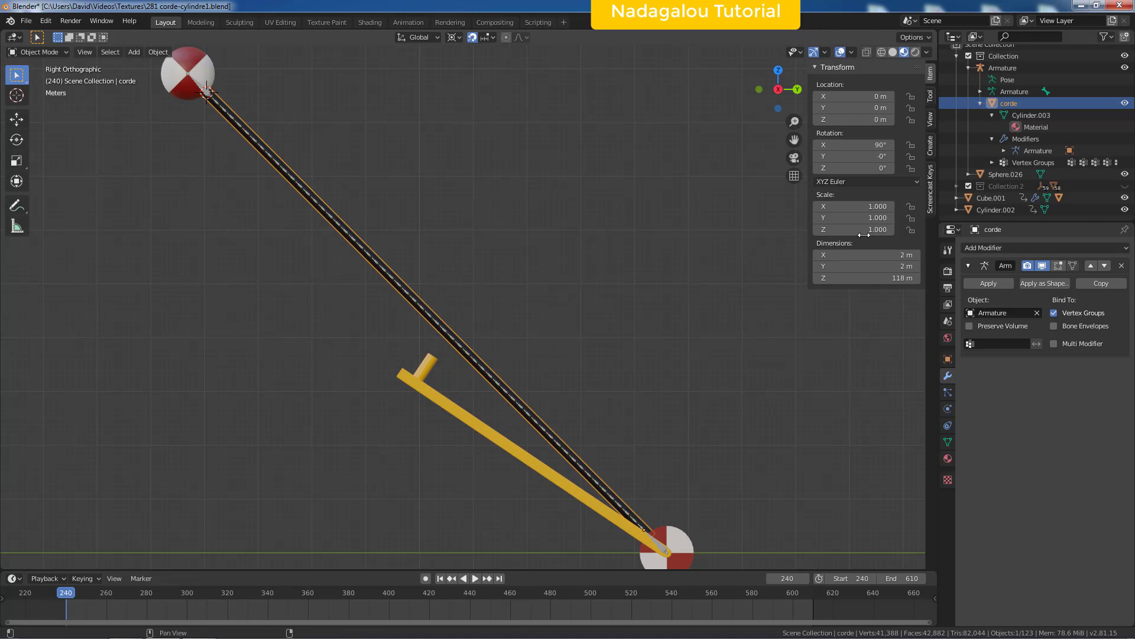
left_click(1124, 104)
left_click(1125, 186)
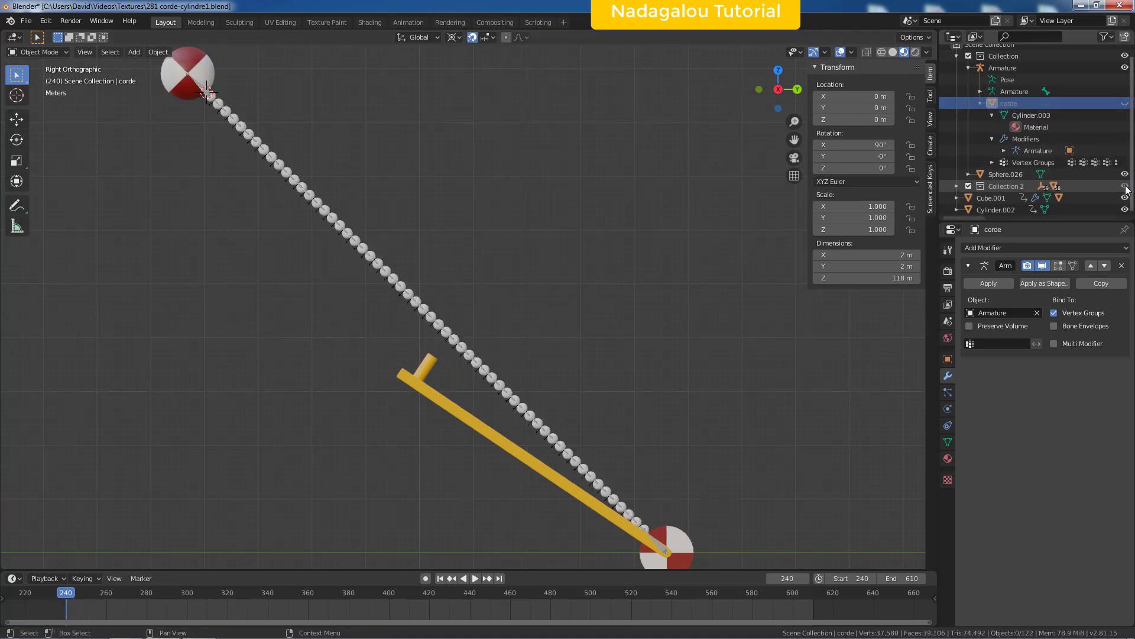
scroll(494, 303, "down", 2)
middle_click_drag(493, 306, 587, 333)
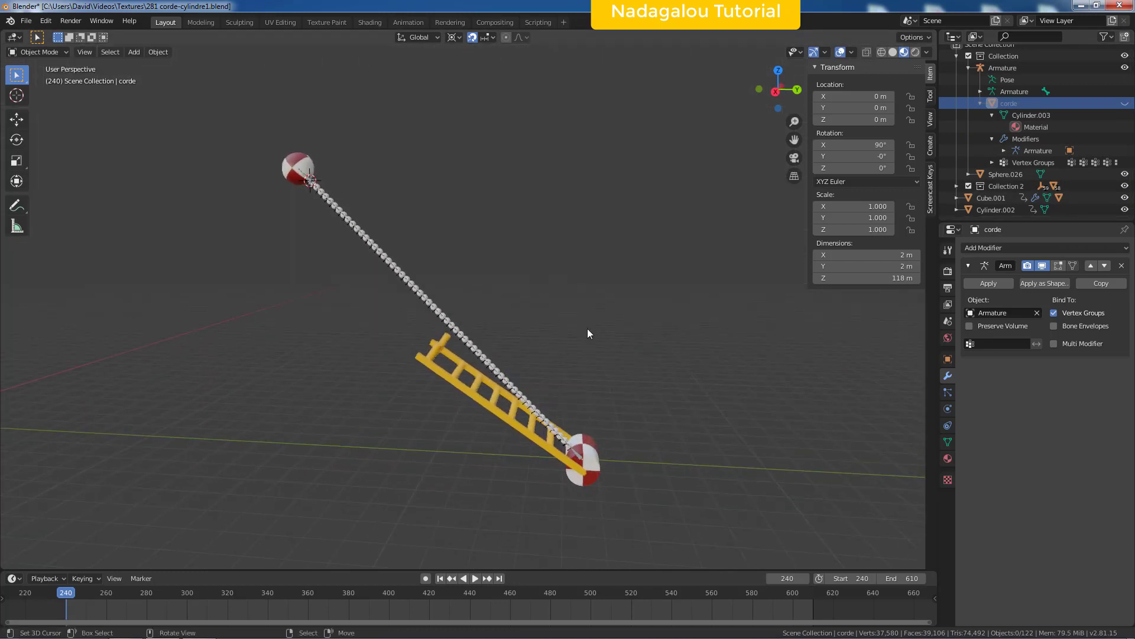
Play the simulation to watch the sphere chain fall over the ladder, stop it, return to frame 240, and examine the chain
left_click(475, 578)
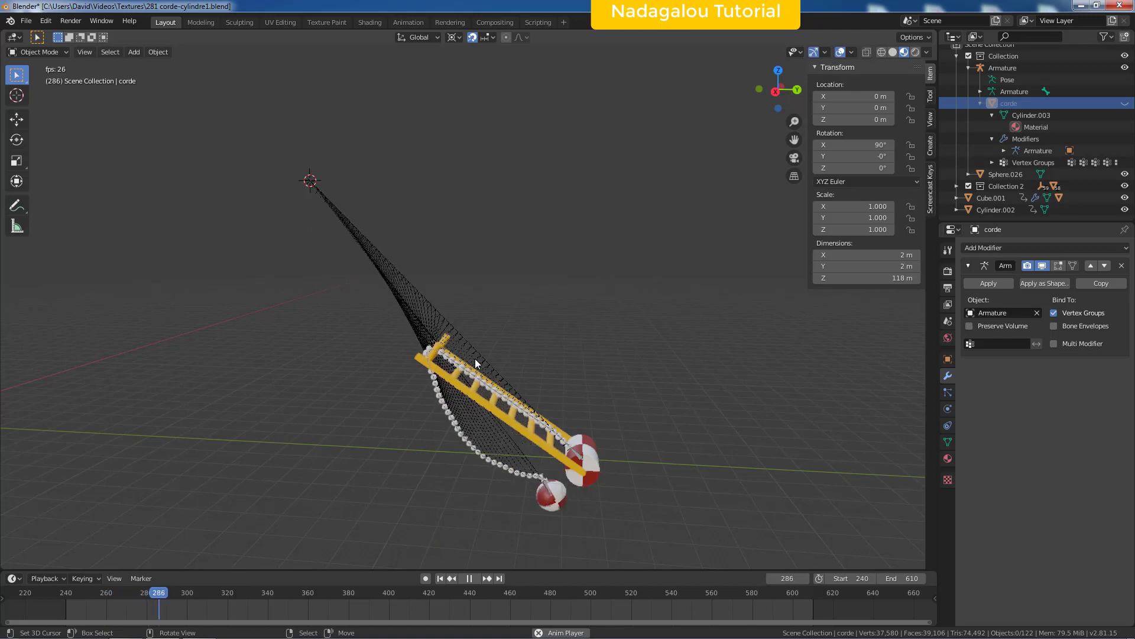
left_click(467, 578)
left_click(440, 579)
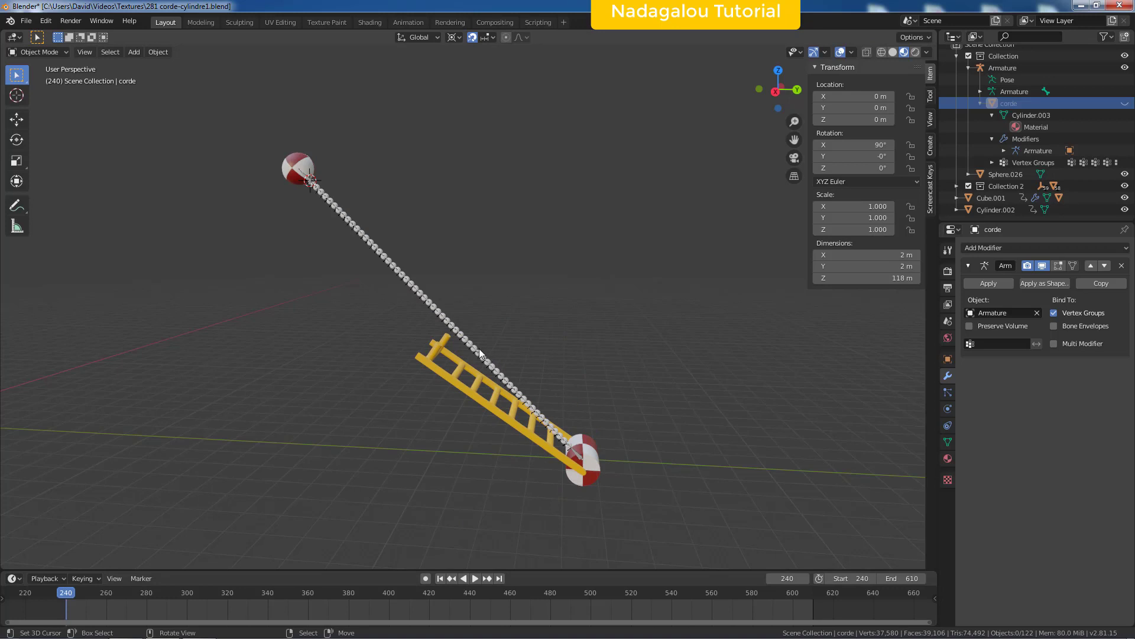
scroll(479, 353, "up", 4)
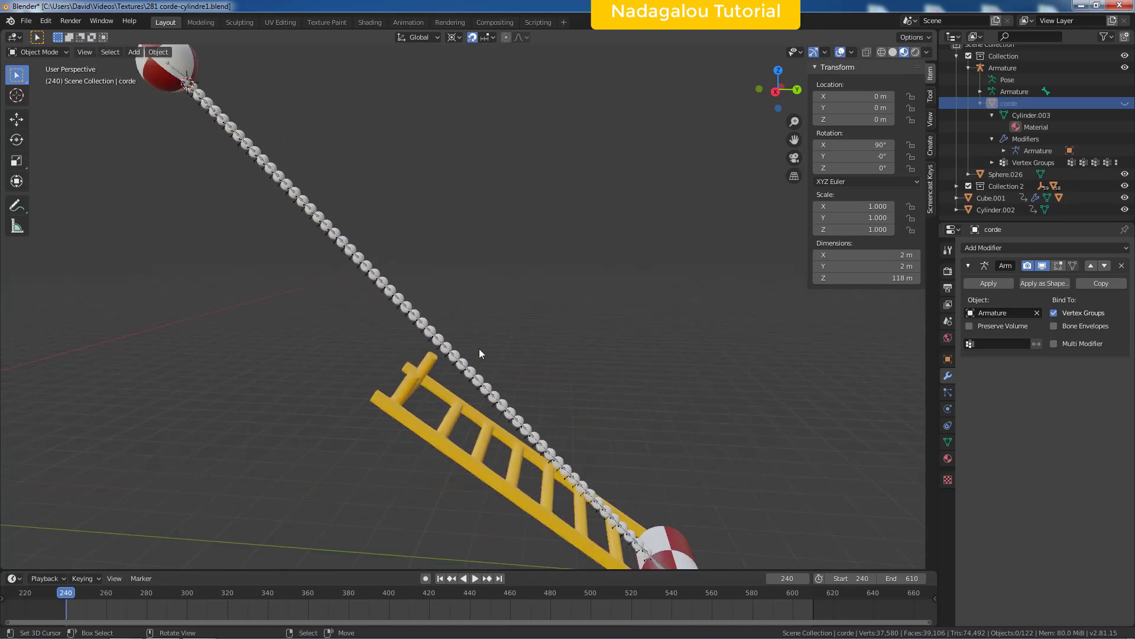
scroll(479, 353, "down", 4)
scroll(479, 353, "up", 4)
scroll(400, 302, "down", 4)
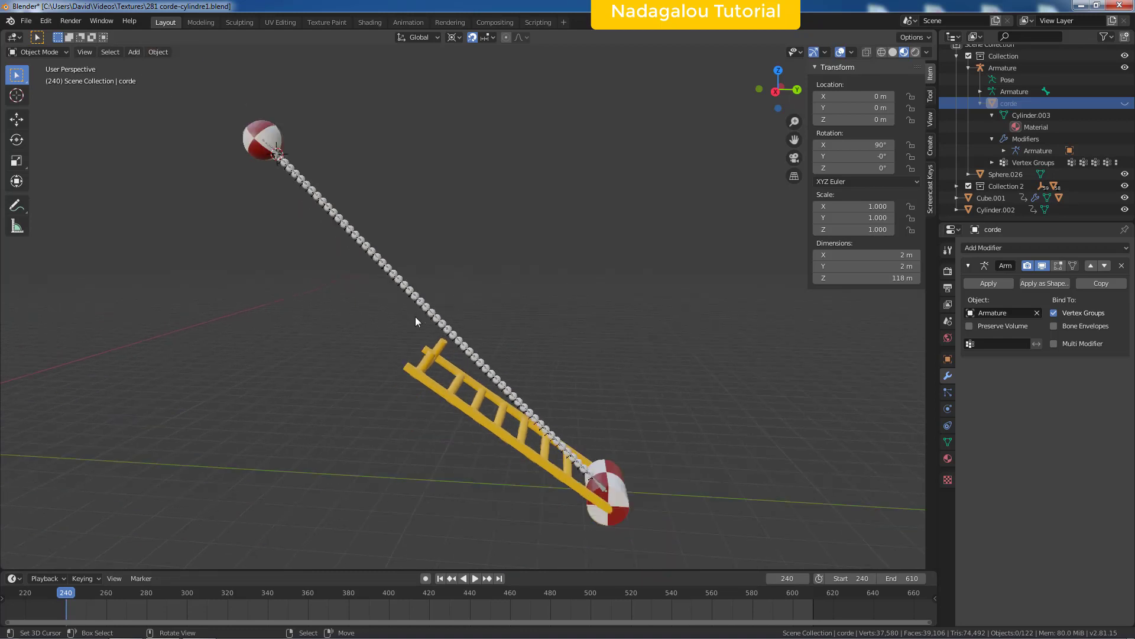
Unhide the corde rope and compare it with the sphere chain it covers
left_click(1125, 103)
scroll(499, 360, "up", 5)
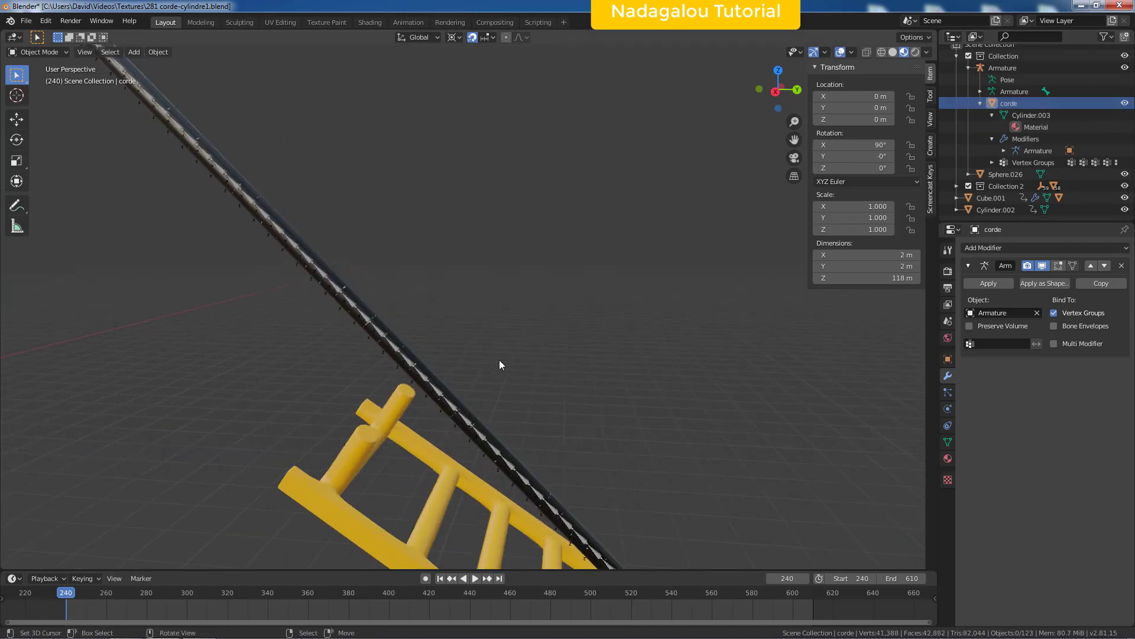
scroll(499, 360, "down", 5)
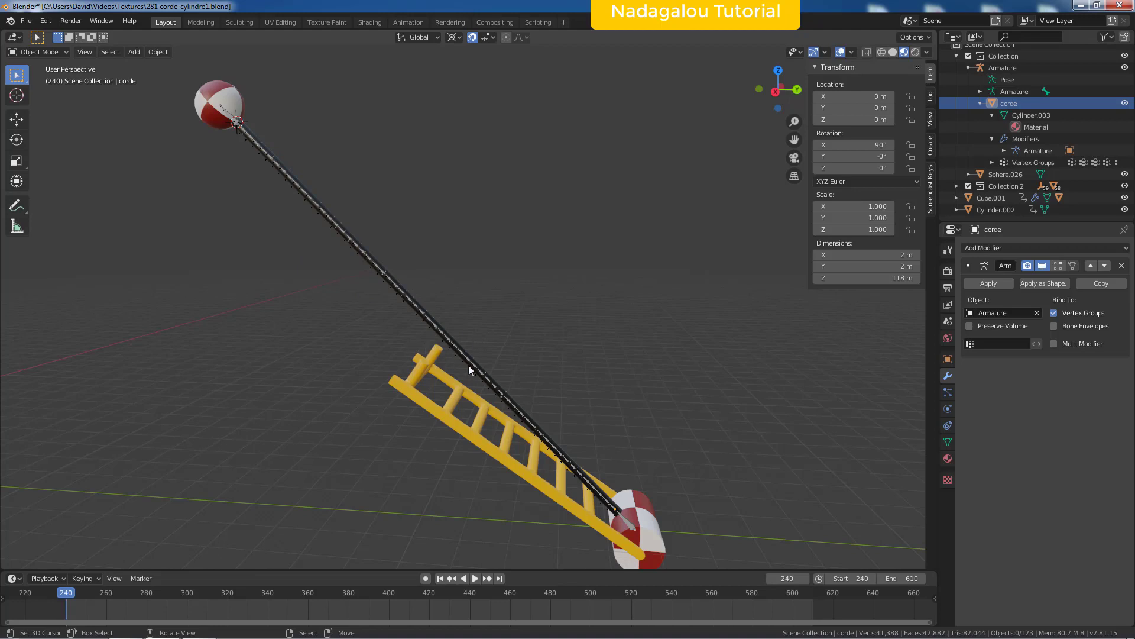
scroll(468, 365, "down", 2)
scroll(468, 365, "up", 2)
Switch to the right orthographic view in wireframe shading and hide the corde rope to examine the armature and sphere chain
key("KP_3")
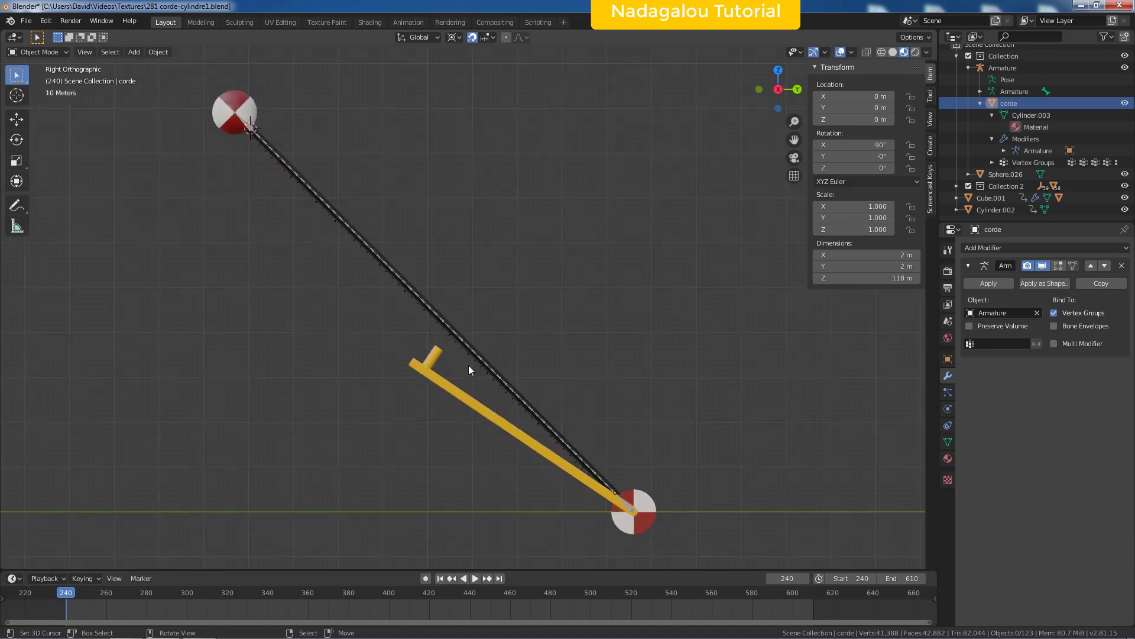
scroll(518, 378, "down", 2)
scroll(546, 382, "up", 2)
scroll(496, 304, "up", 2)
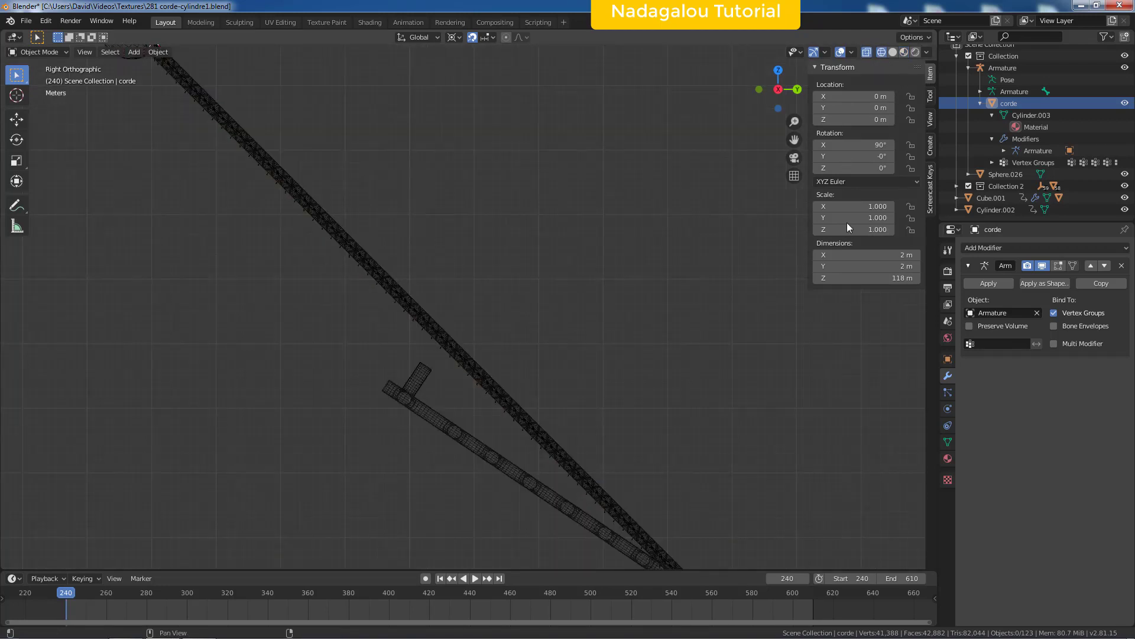
left_click(1125, 103)
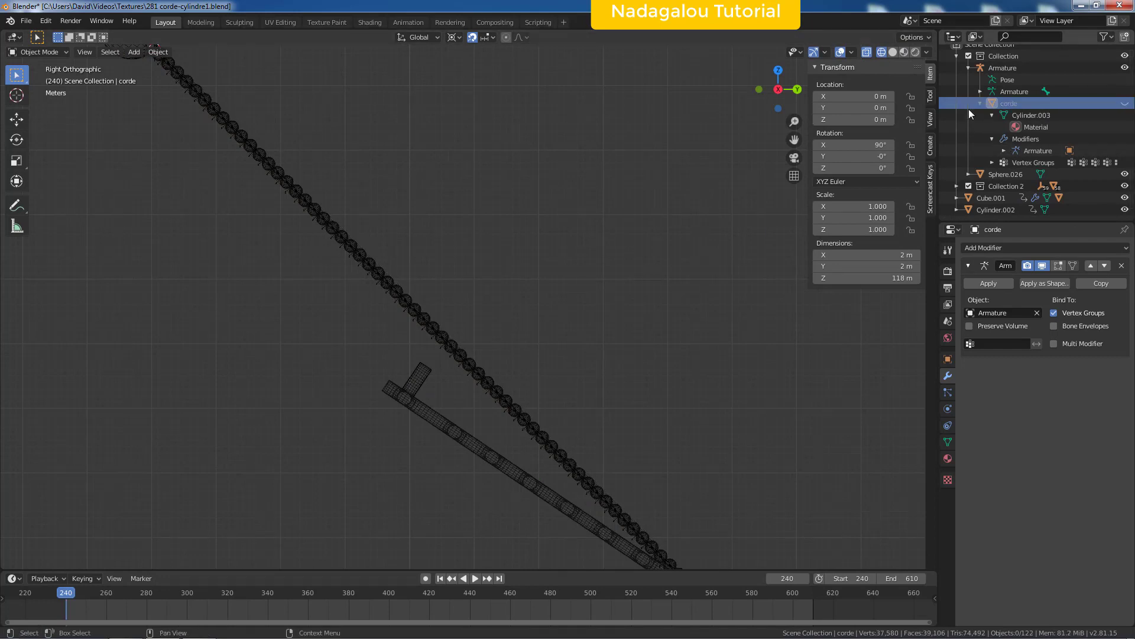
scroll(559, 279, "down", 3)
scroll(560, 279, "up", 5)
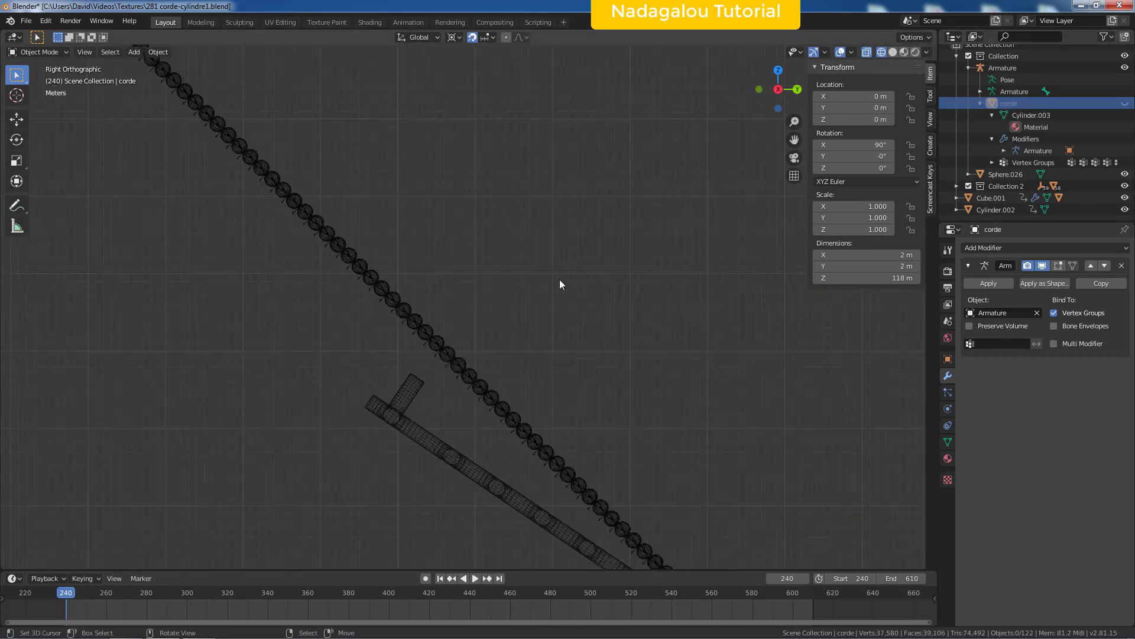
scroll(333, 320, "up", 5)
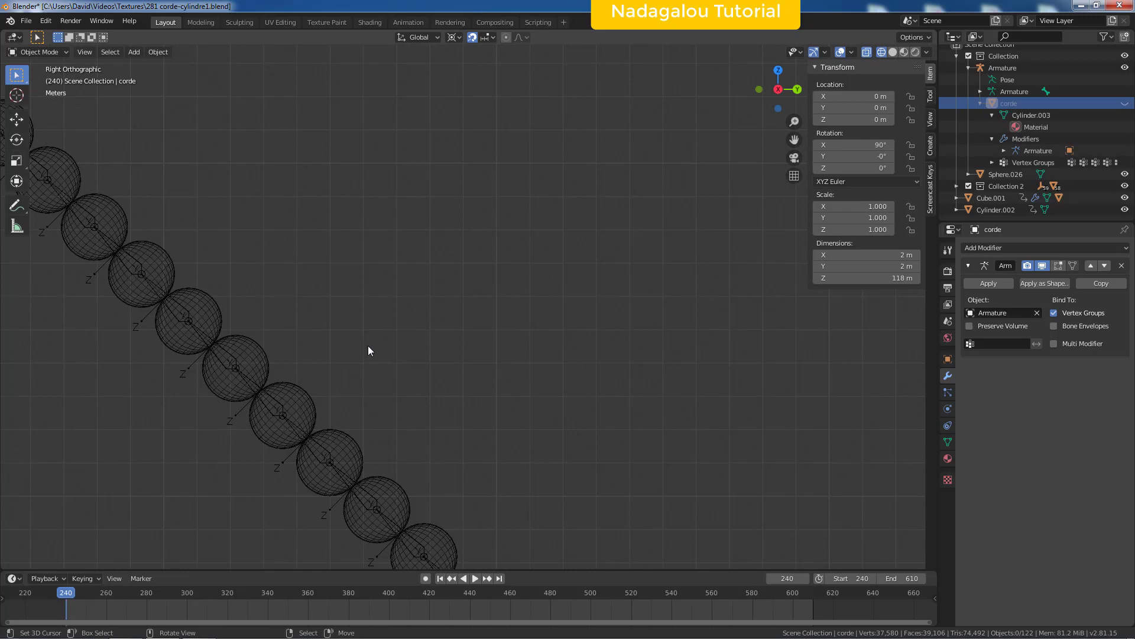
Select a small sphere in the middle of the chain and examine its rigid body physics settings
scroll(398, 260, "down", 2)
middle_click_drag(398, 260, 395, 144, "shift")
middle_click_drag(624, 352, 476, 138, "shift")
left_click(507, 342)
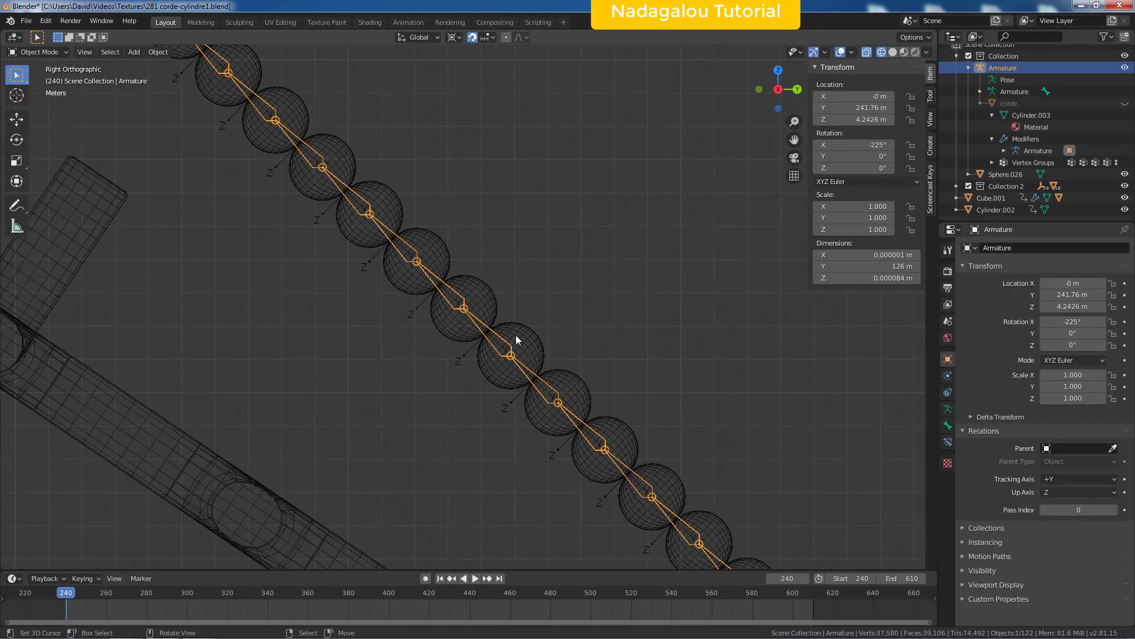
left_click(513, 336)
left_click(948, 409)
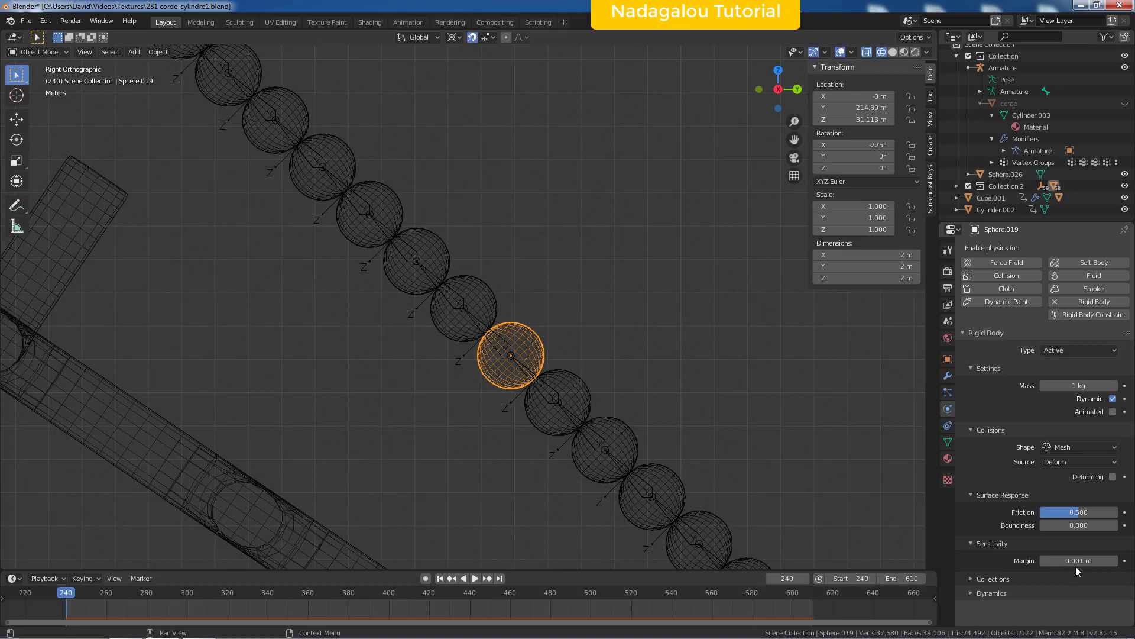
Select the constraint between the two small spheres nearest the large upper sphere and review its type, angular and linear limits, and linked objects
scroll(701, 474, "down", 4)
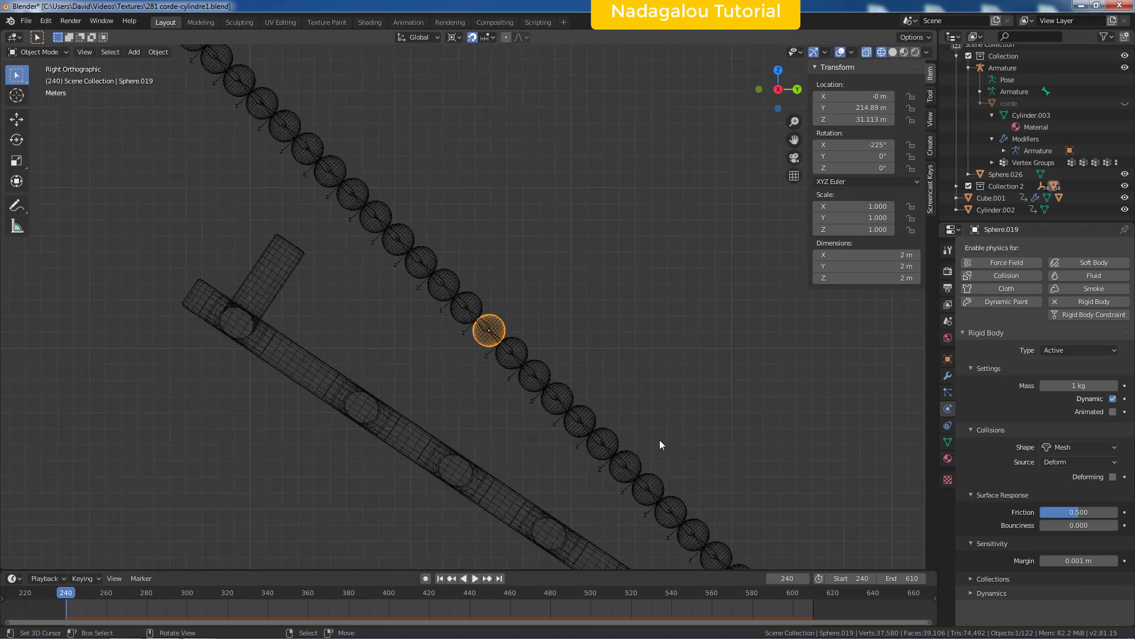
scroll(661, 445, "down", 3)
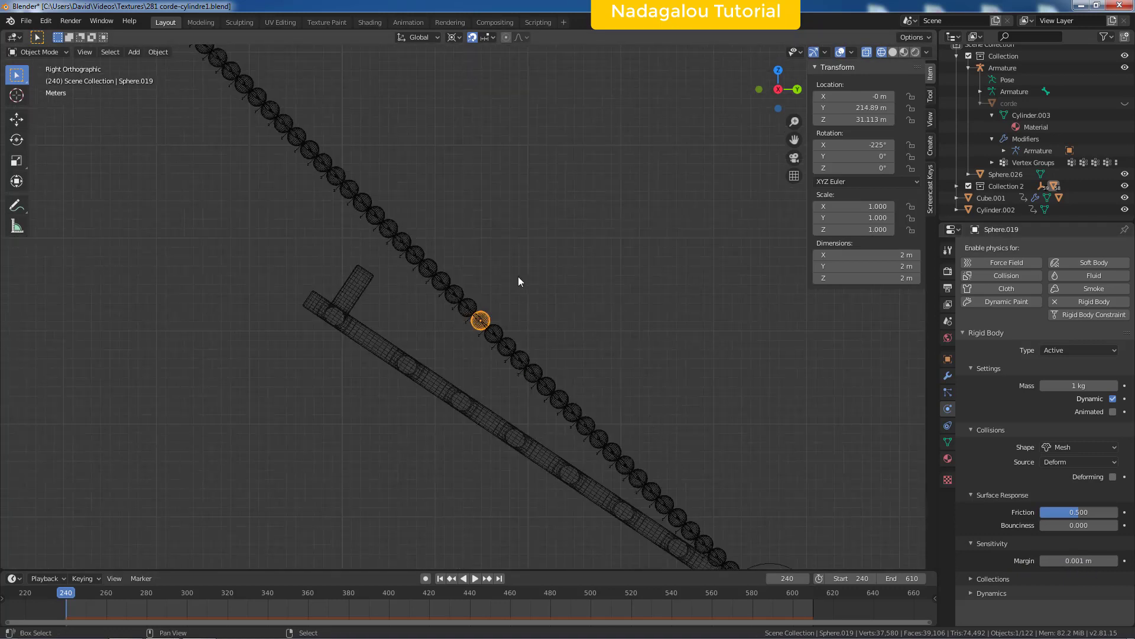
middle_click_drag(518, 276, 737, 454, "shift")
middle_click_drag(449, 206, 626, 436, "shift")
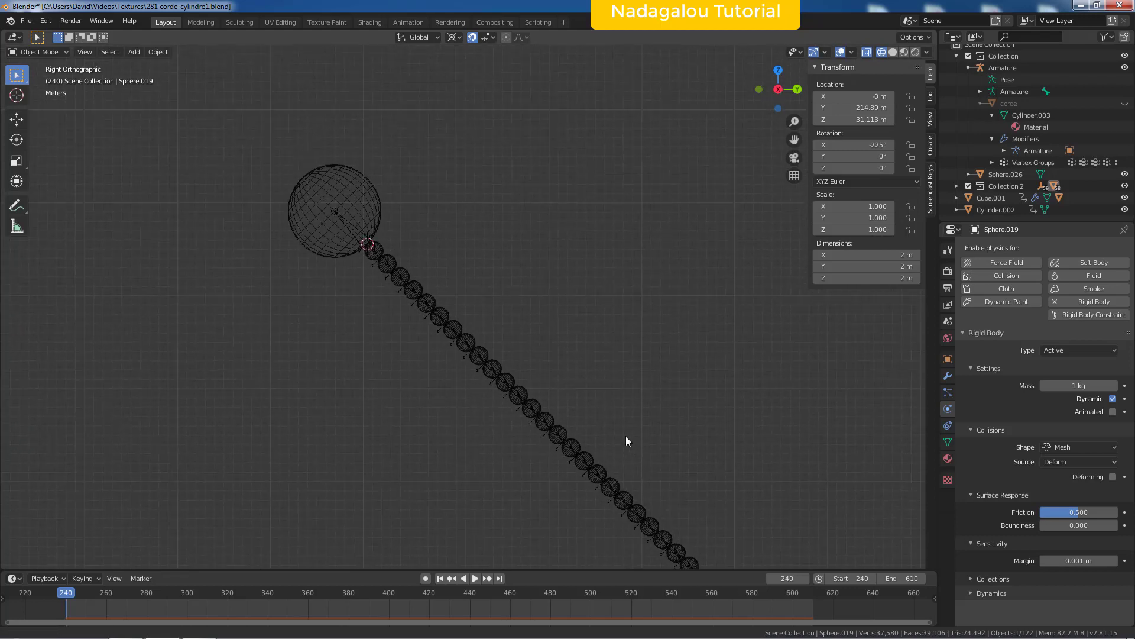
scroll(437, 257, "up", 6)
middle_click_drag(374, 206, 629, 349, "shift")
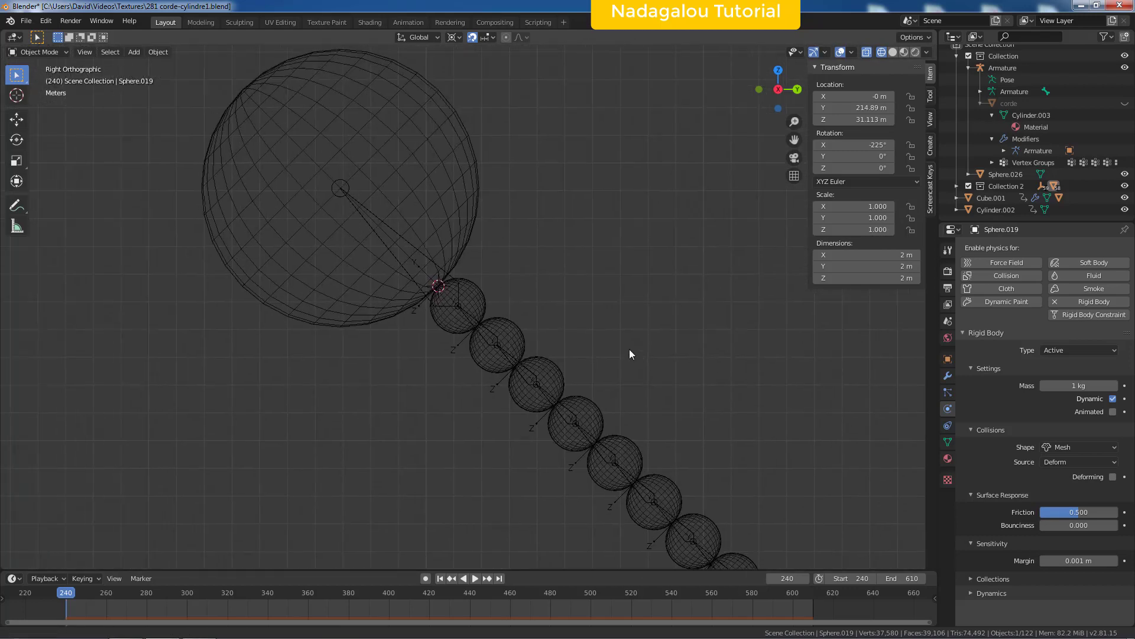
scroll(629, 347, "up", 5)
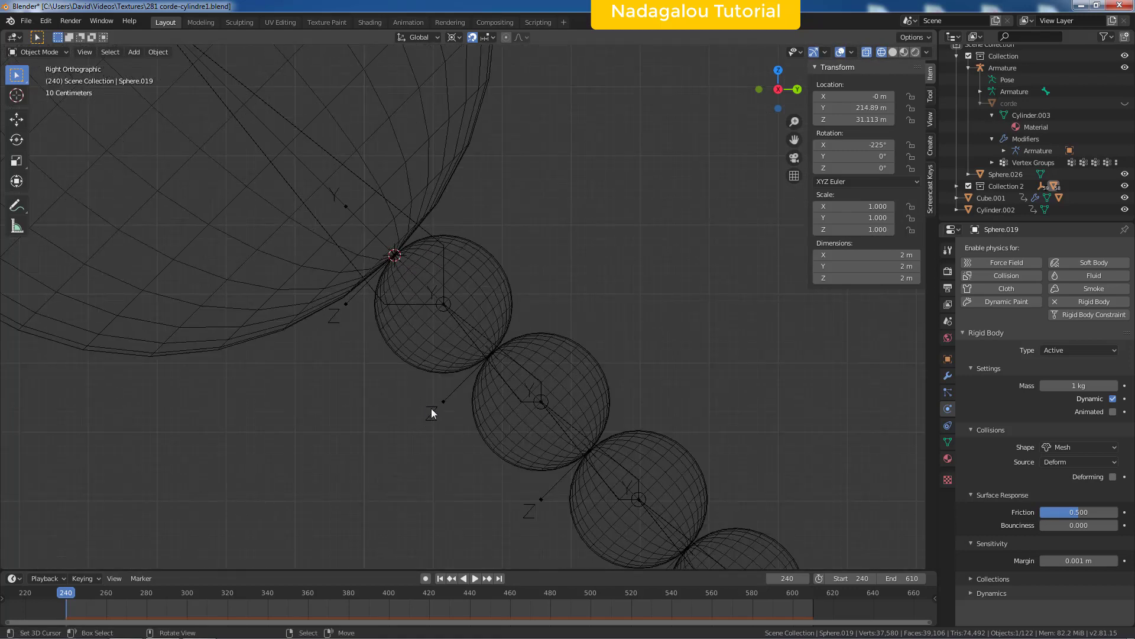
left_click(432, 409)
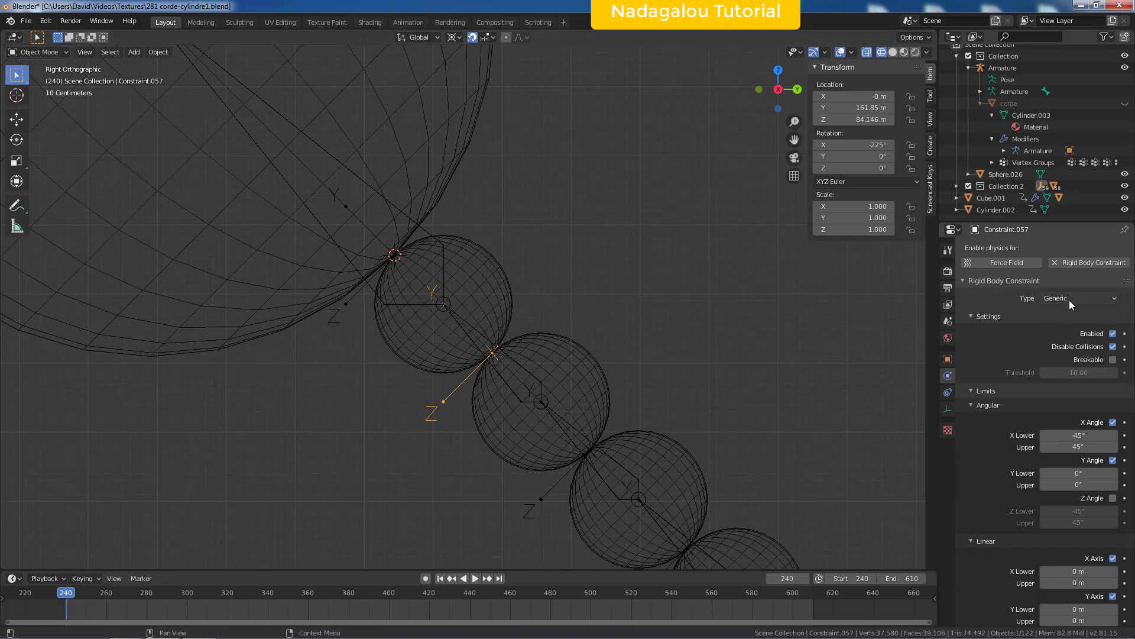
scroll(972, 470, "down", 2)
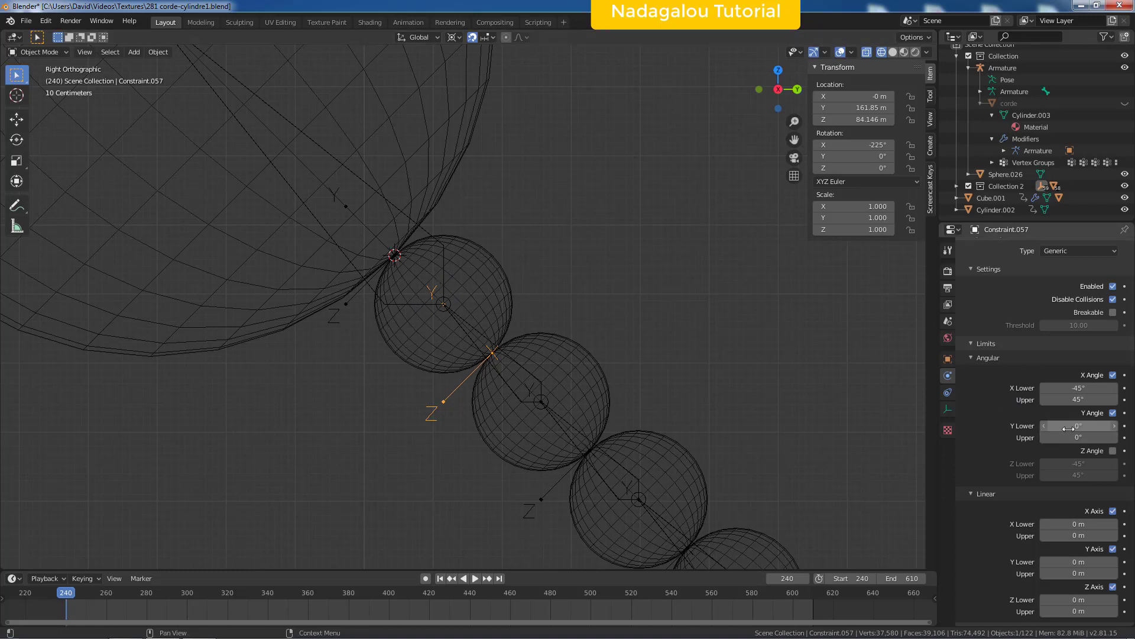
scroll(1070, 428, "down", 2)
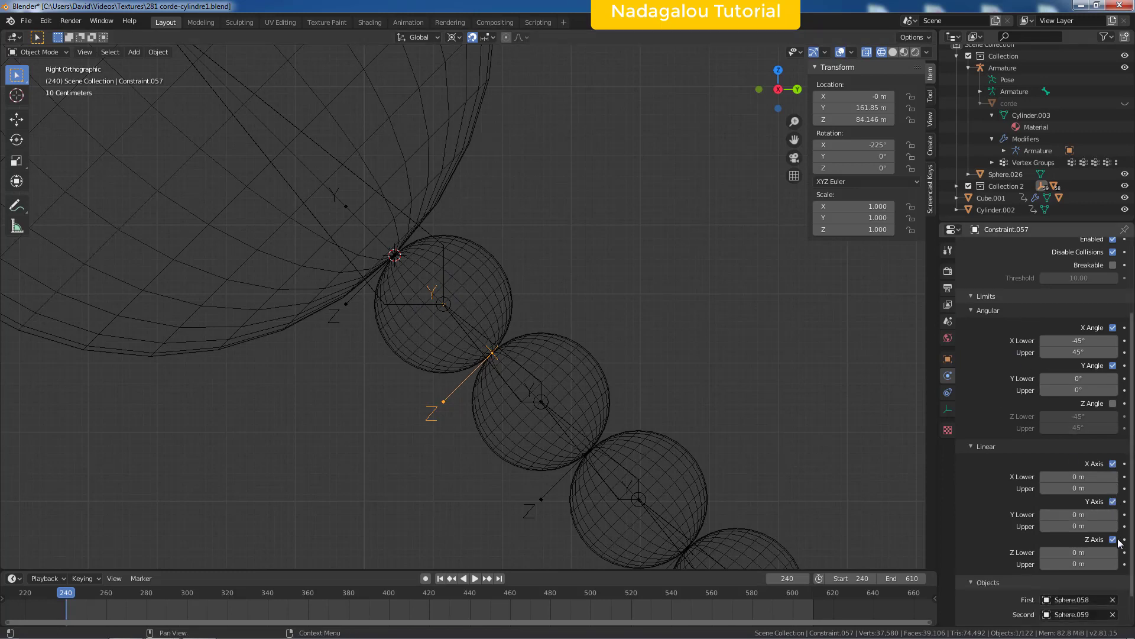
Select the next three constraints down the chain in turn and compare their limits and linked spheres
scroll(726, 377, "down", 1)
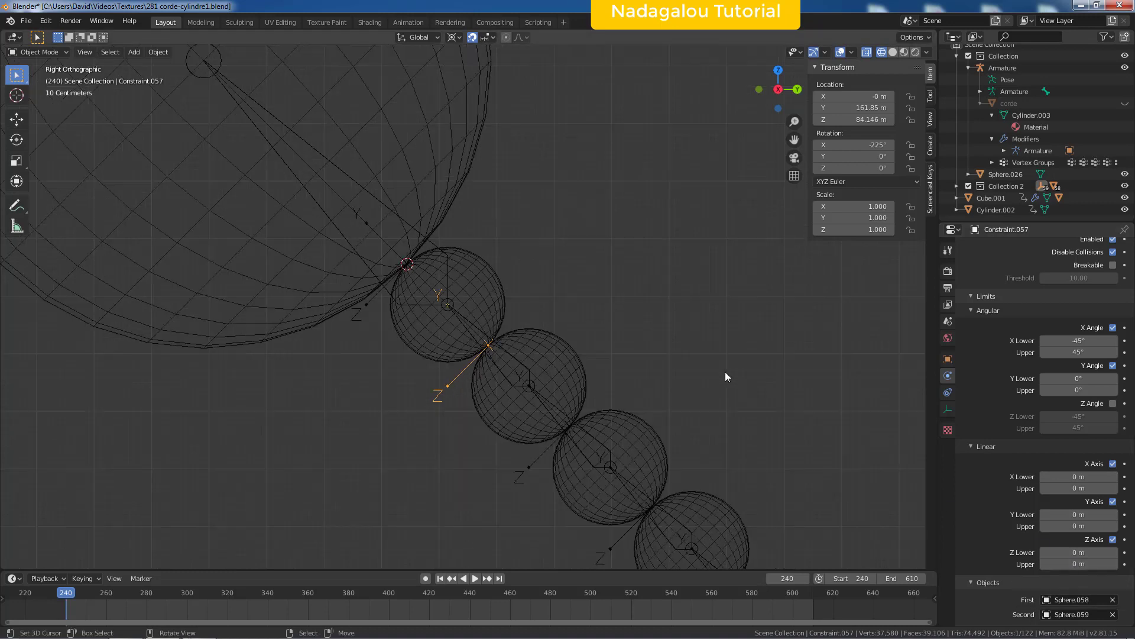
scroll(726, 377, "down", 1)
right_click(500, 401)
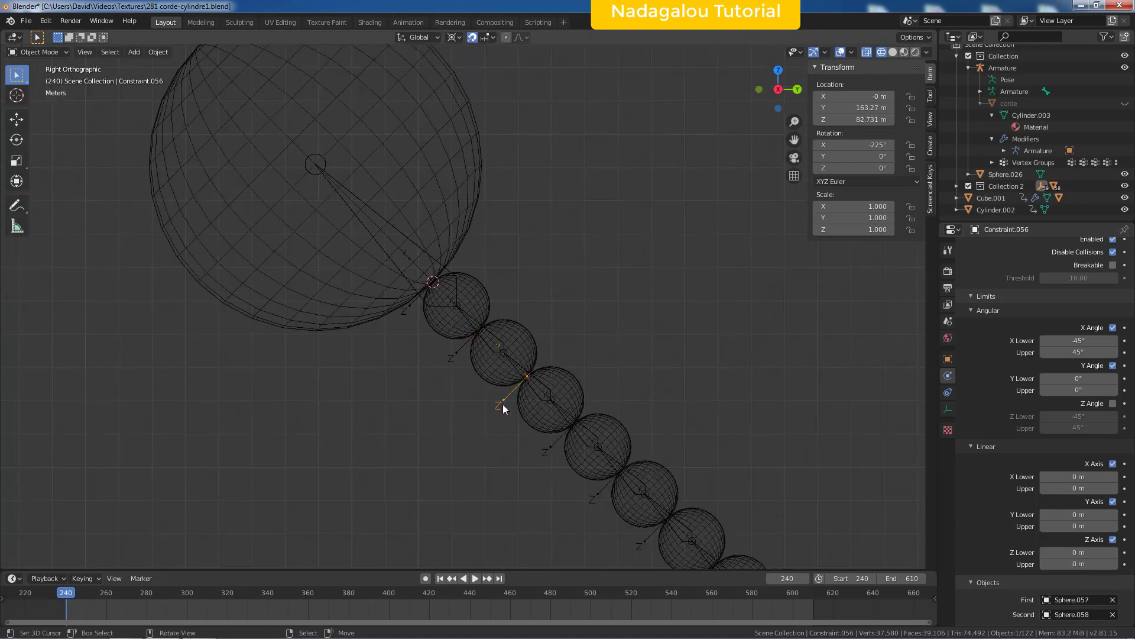
right_click(546, 448)
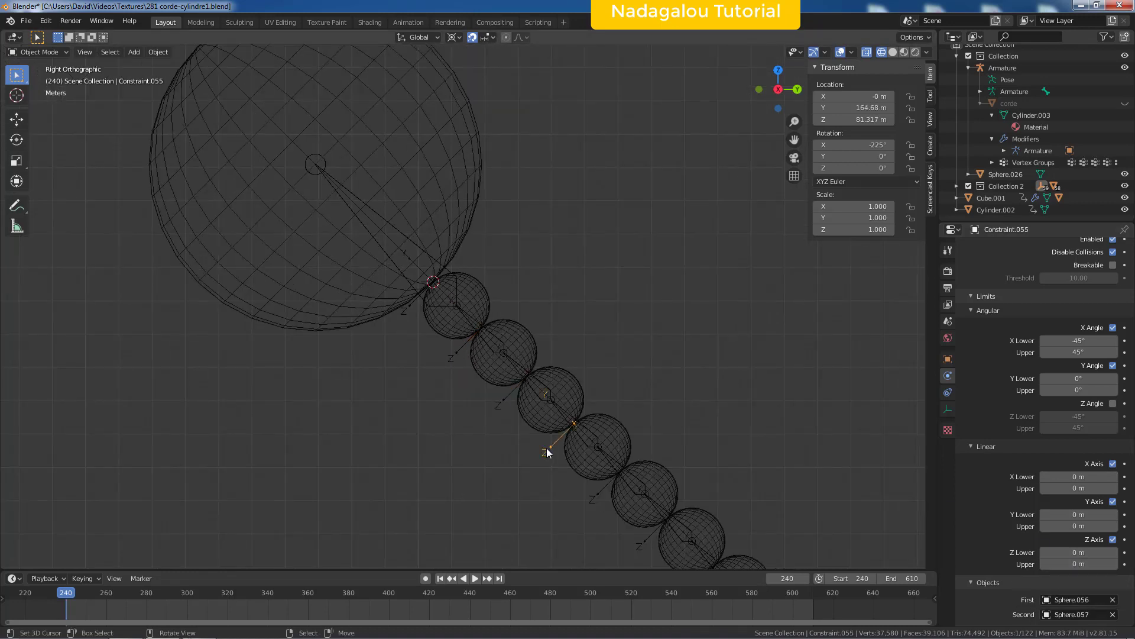
right_click(604, 489)
Examine the constraint joining the large upper sphere to the first small sphere, along with the rigid body settings of both spheres
right_click(407, 311)
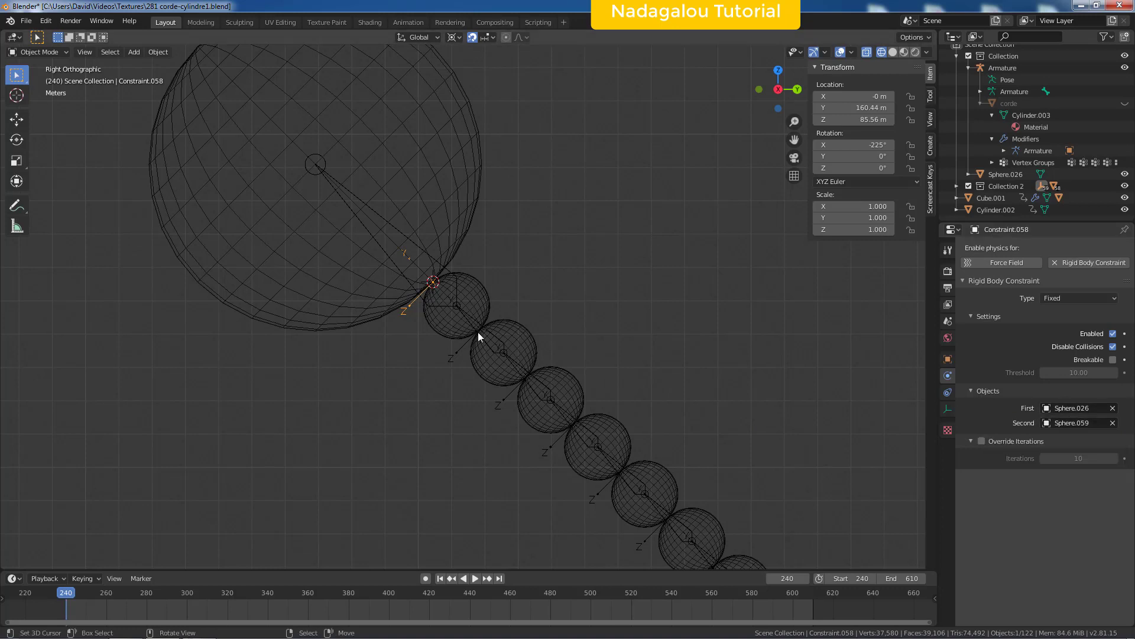
left_click(459, 233)
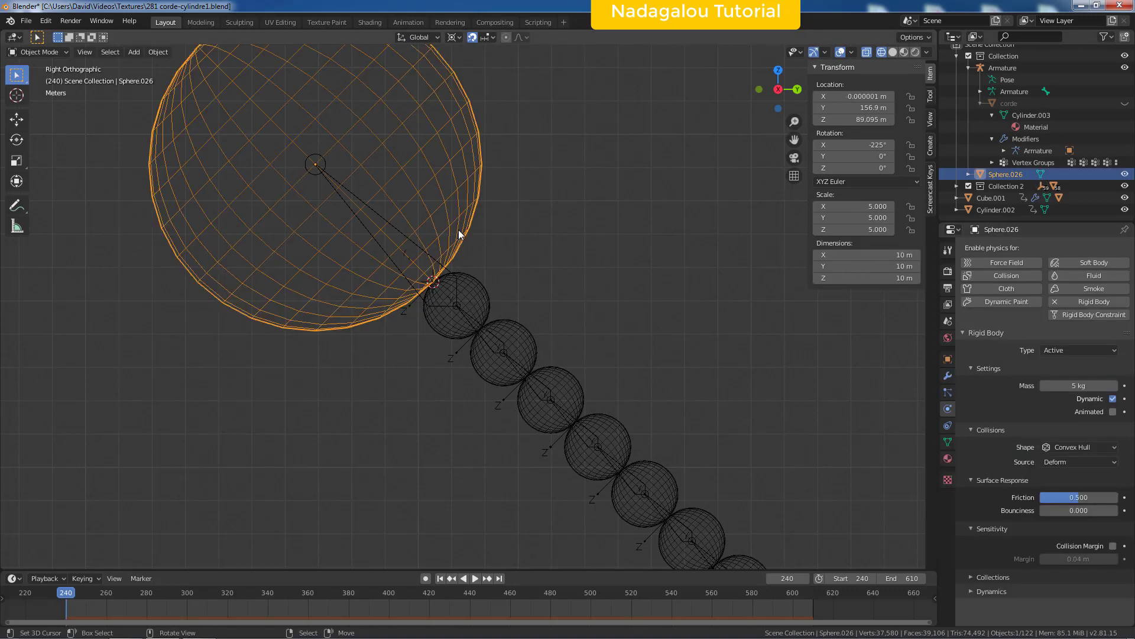
left_click(478, 285)
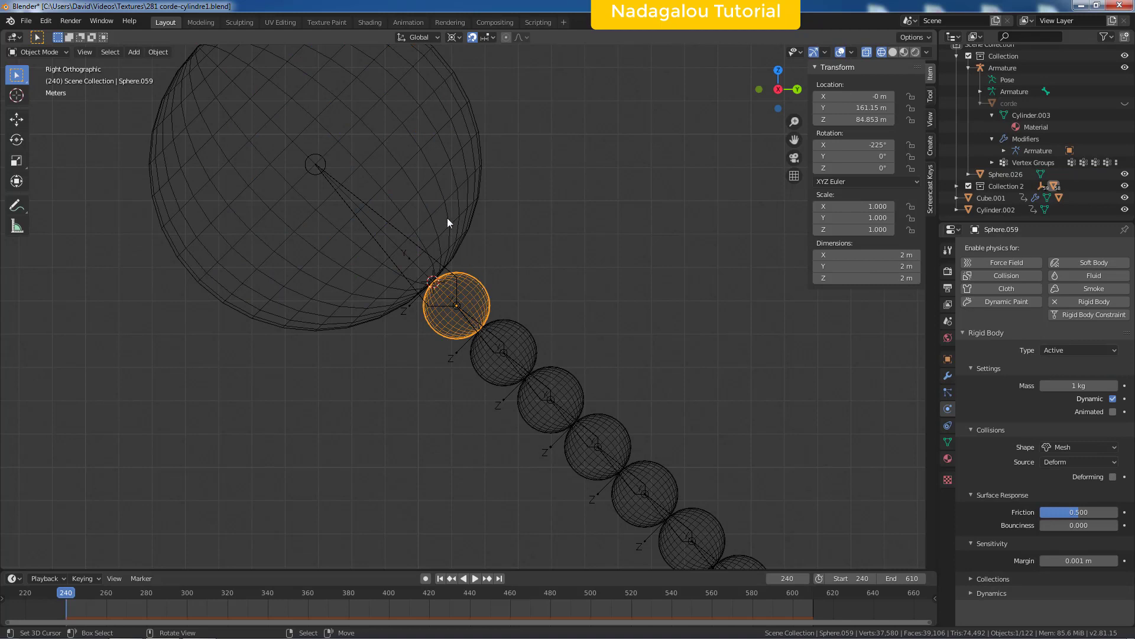
left_click(411, 310)
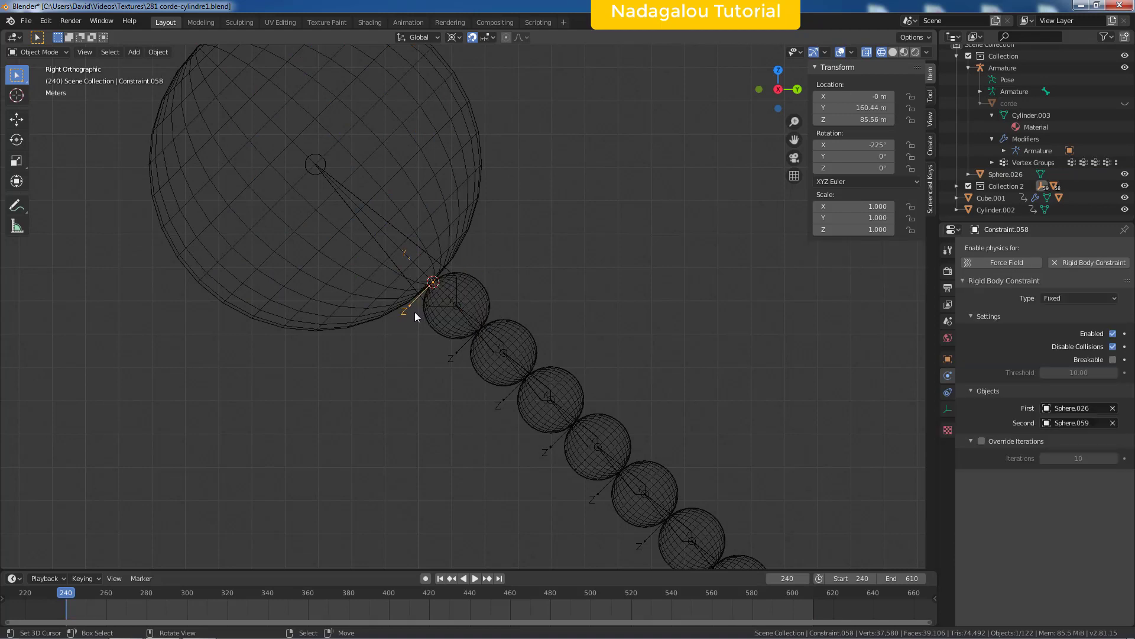
Select the constraint joining the chain's lowest sphere to the cylinder and review its angular limits, linear limits, and linked objects
scroll(450, 331, "down", 8)
middle_click_drag(681, 457, 484, 185, "shift")
scroll(565, 363, "up", 6)
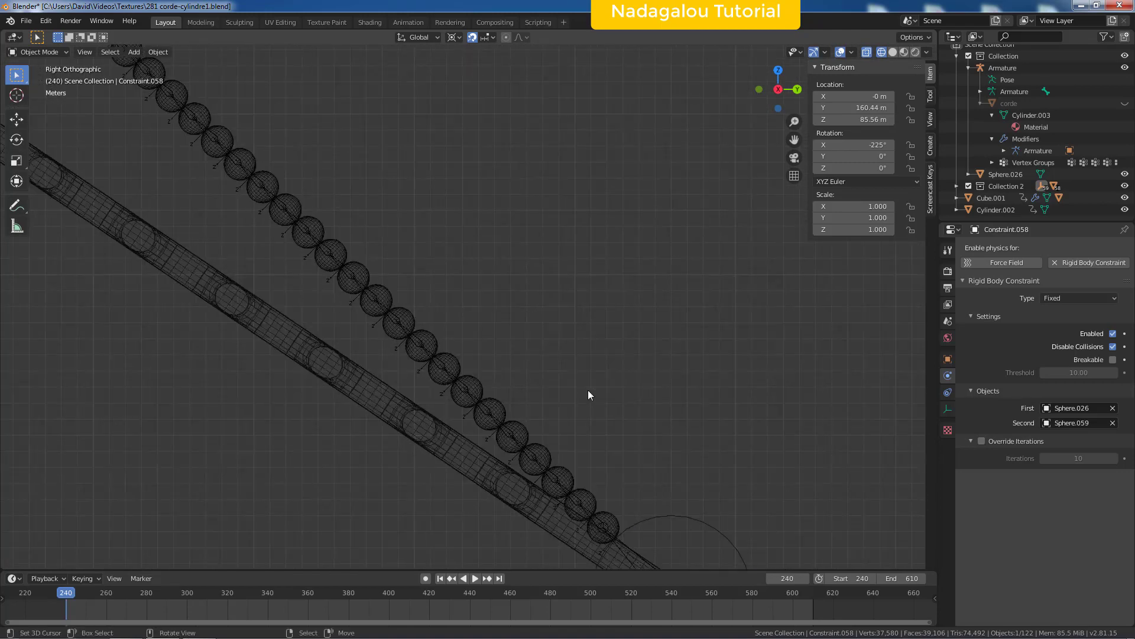
middle_click_drag(682, 440, 551, 164, "shift")
scroll(576, 220, "up", 3)
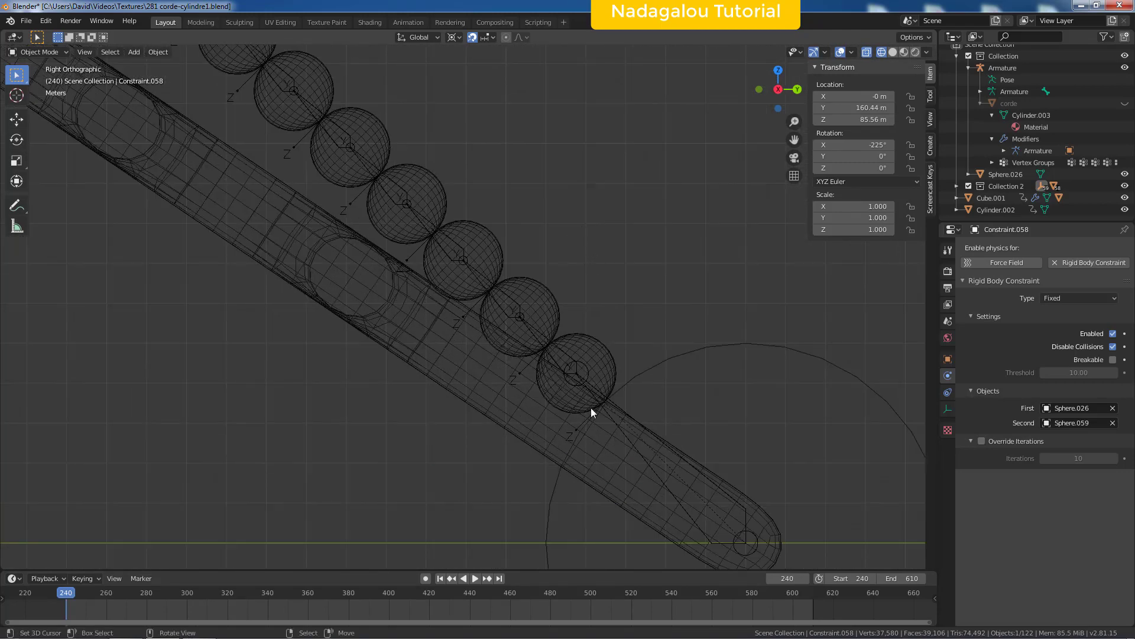
left_click(574, 433)
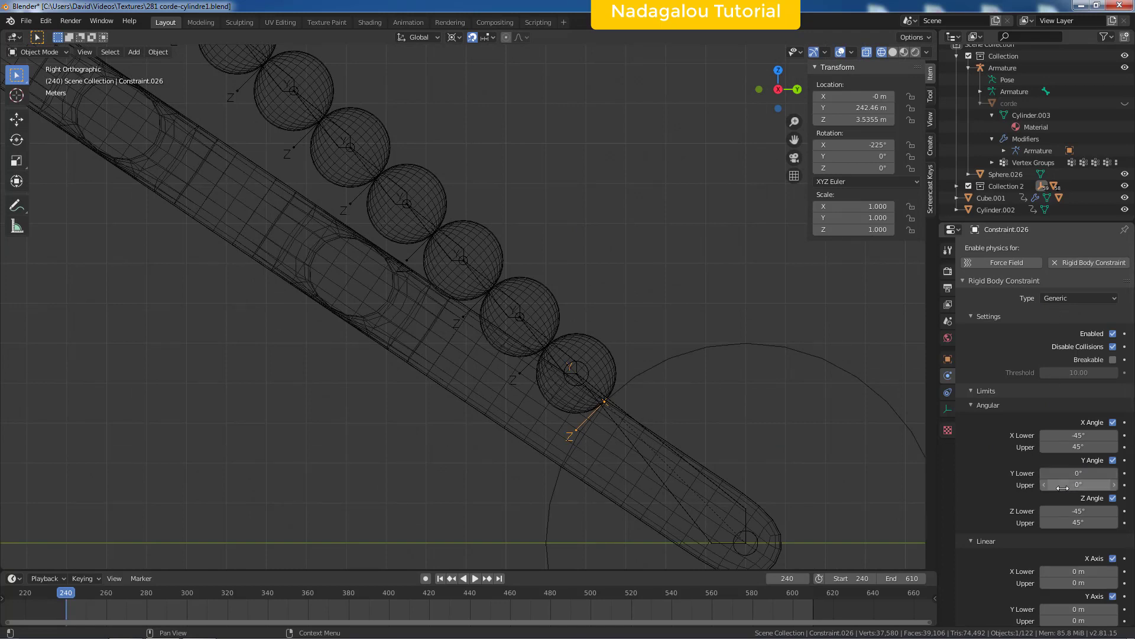
scroll(1077, 477, "down", 1)
scroll(1077, 477, "down", 3)
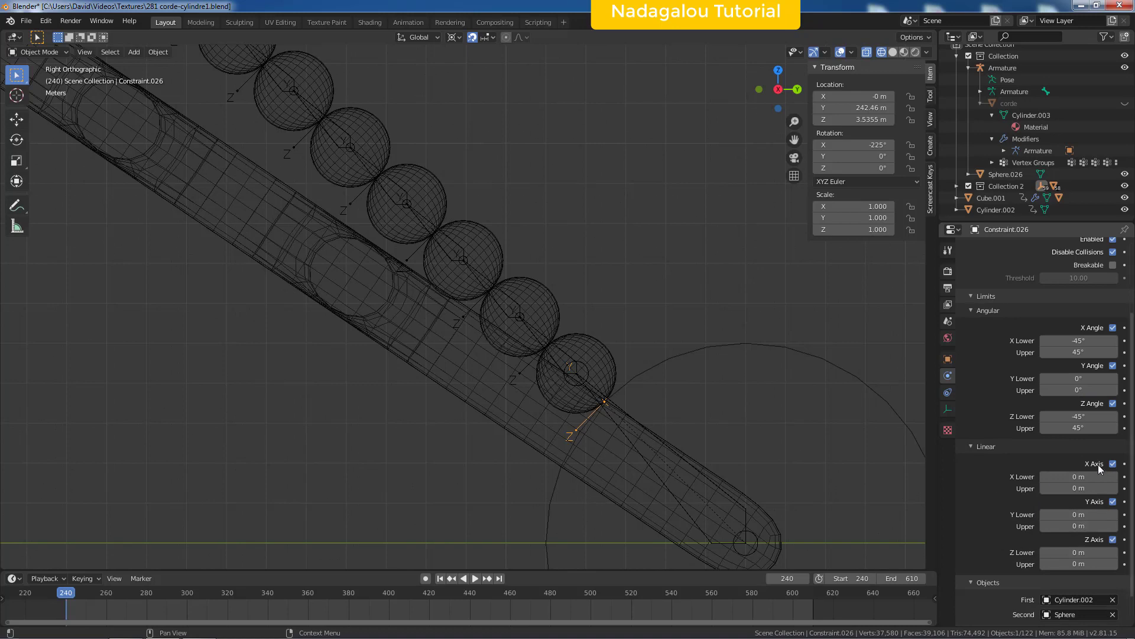
Review the cylinder constraint's type and angular limits, and compare them with the constraint between the chain's two lowest spheres
scroll(1083, 526, "up", 4)
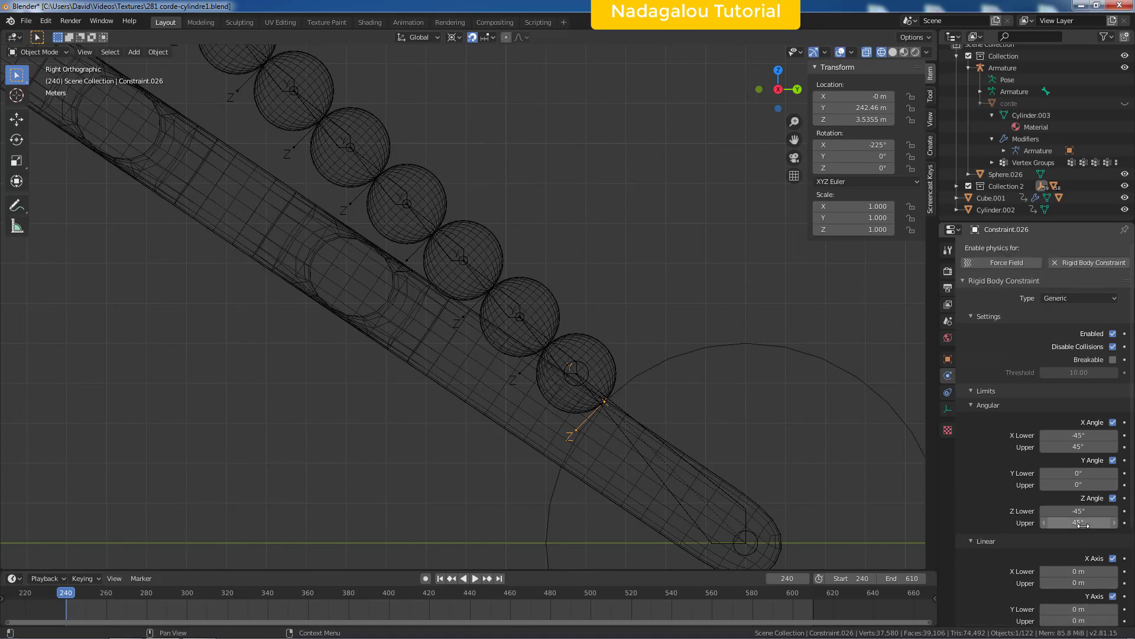
left_click(523, 368)
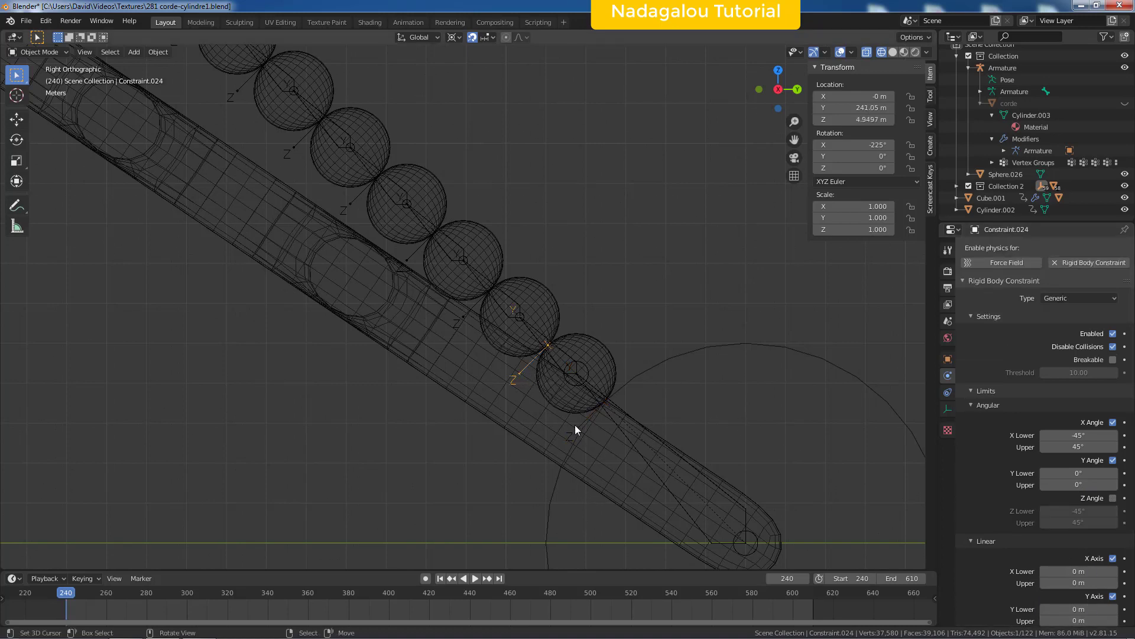
Select the armature running through the sphere chain and switch it to Pose Mode
scroll(602, 406, "down", 5)
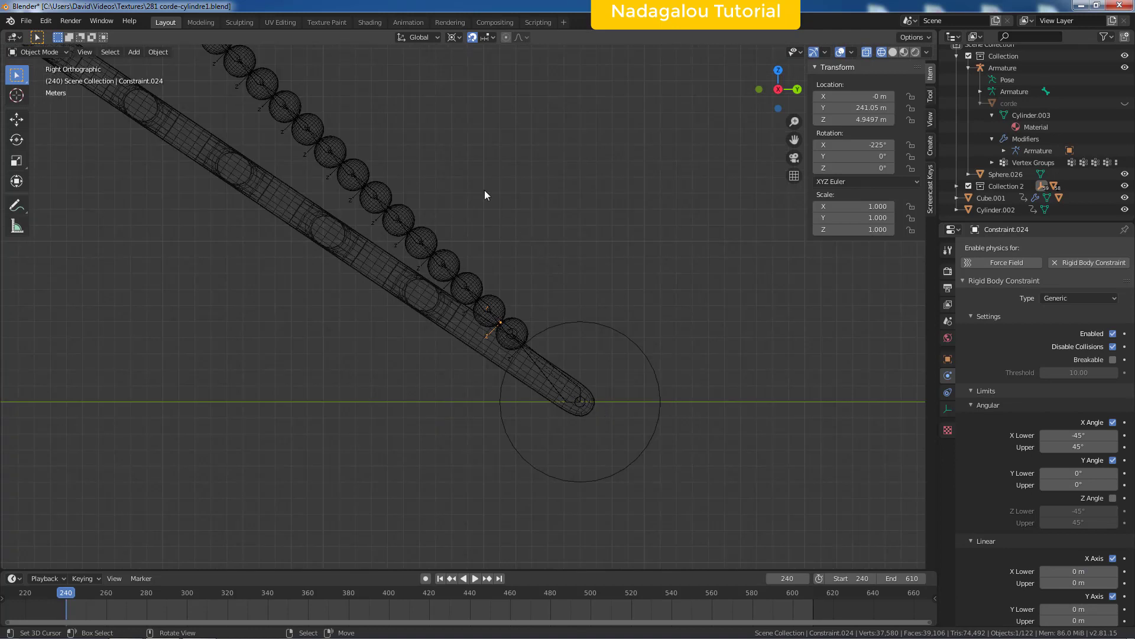
middle_click_drag(485, 191, 719, 460, "shift")
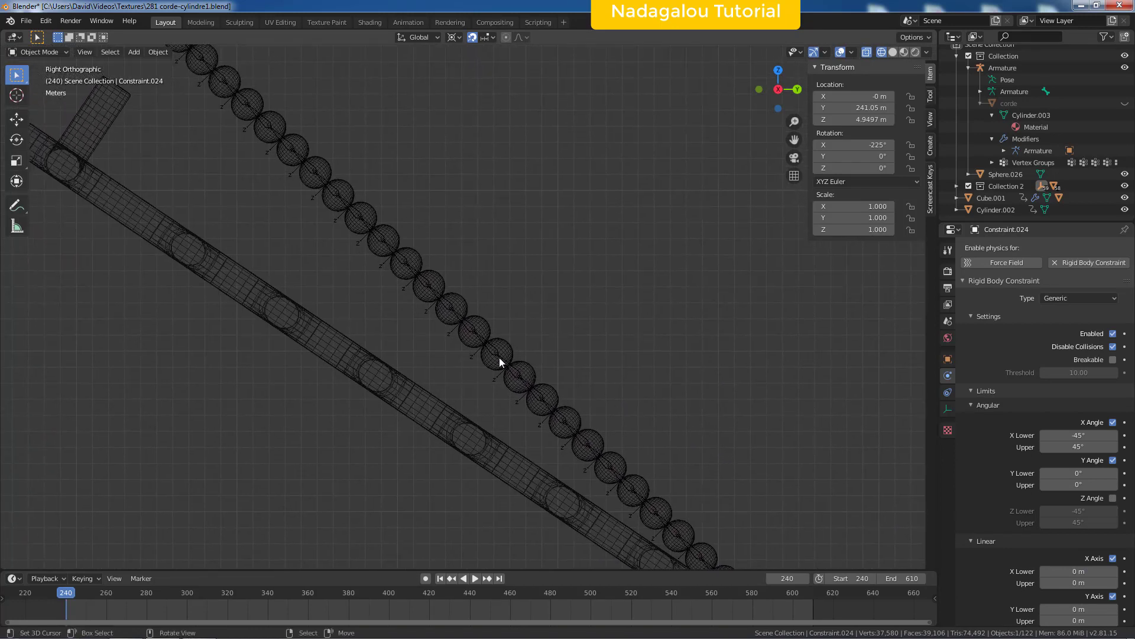
left_click(472, 330)
scroll(509, 274, "down", 4)
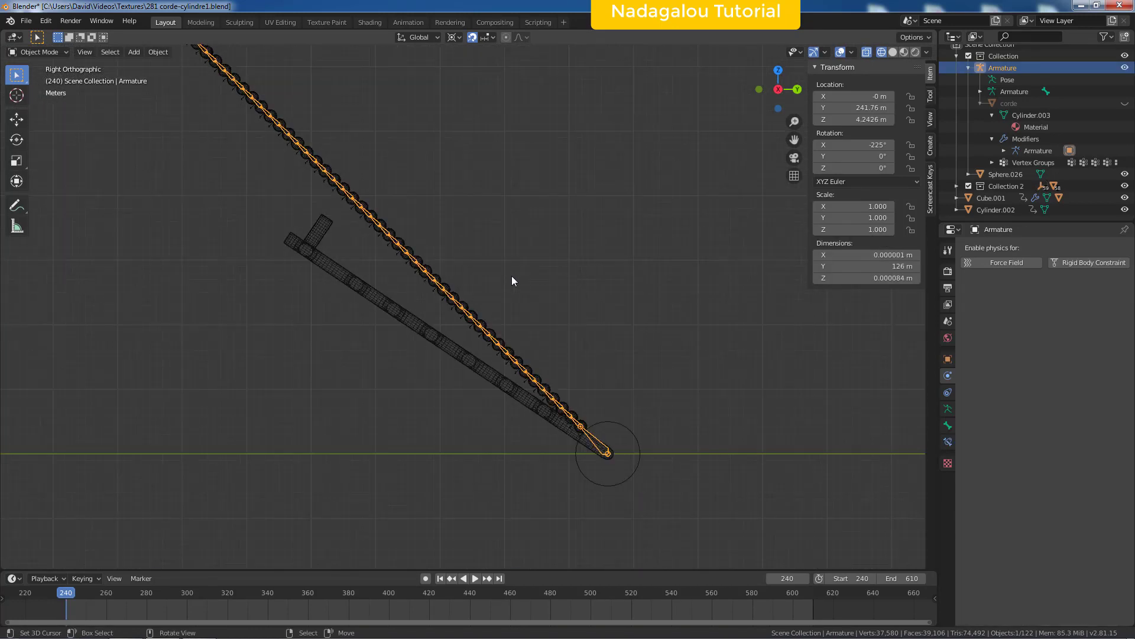
scroll(512, 276, "up", 8)
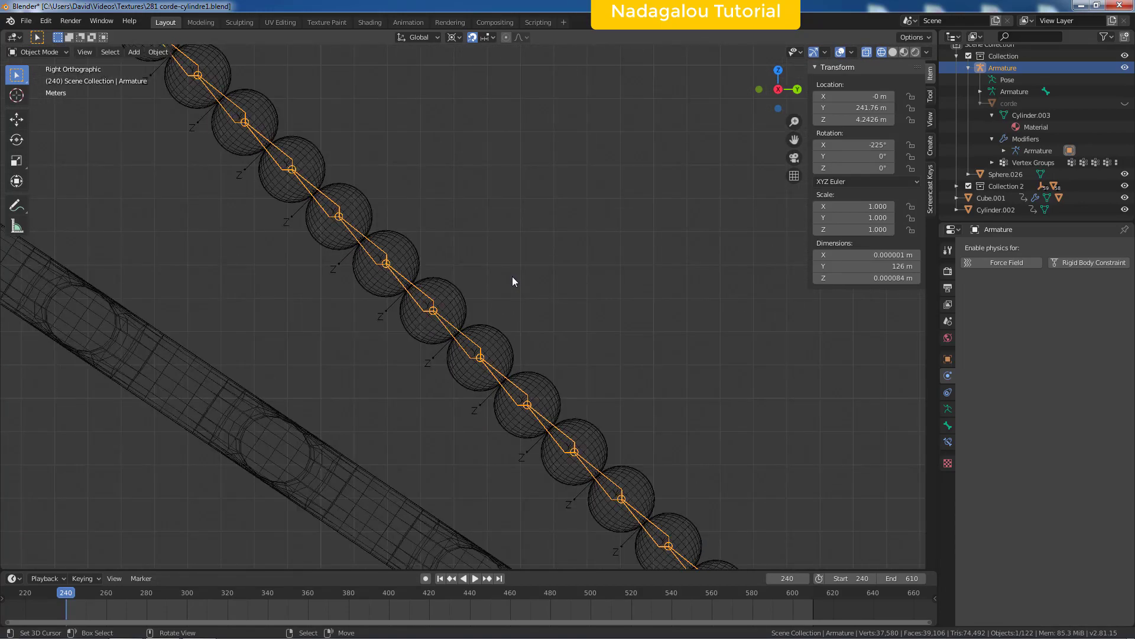
scroll(512, 276, "up", 1)
middle_click_drag(613, 364, 412, 118, "shift")
middle_click_drag(661, 365, 474, 137, "shift")
middle_click_drag(739, 373, 551, 172, "shift")
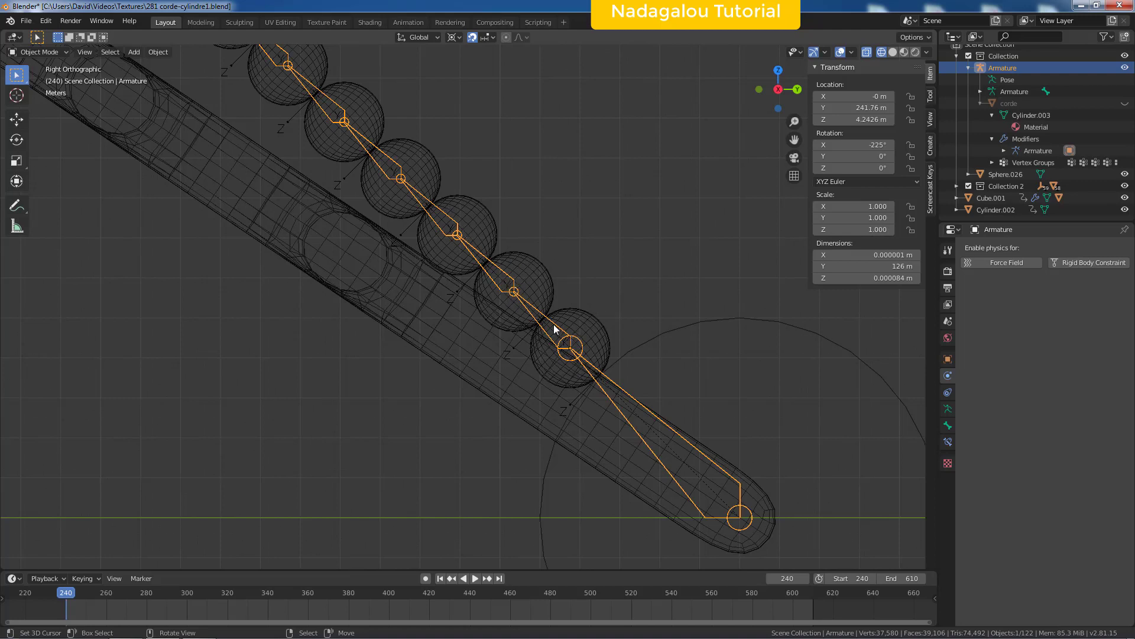
key("ctrl+Tab")
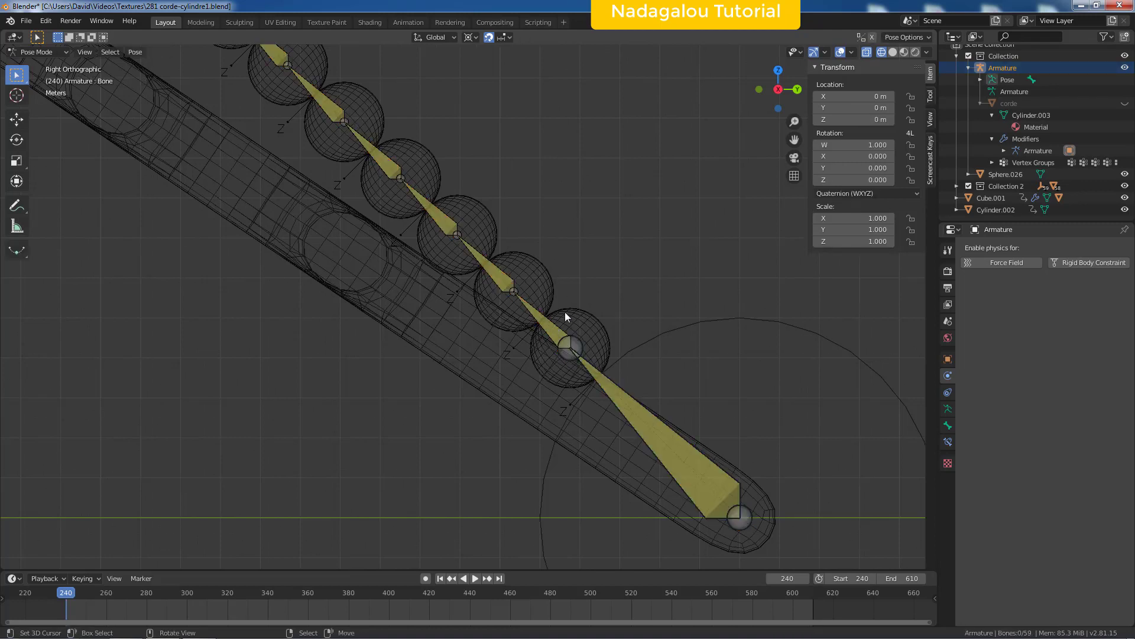
Select the bone spanning the two lowest small spheres and review its IK bone constraint settings
left_click(551, 329)
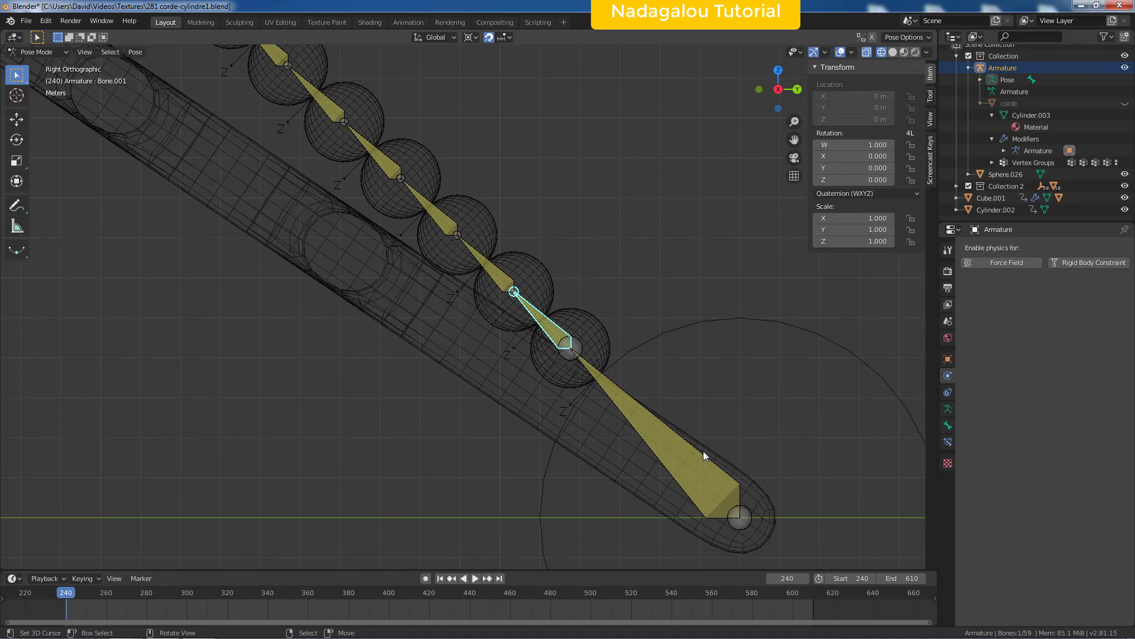
scroll(381, 226, "down", 7)
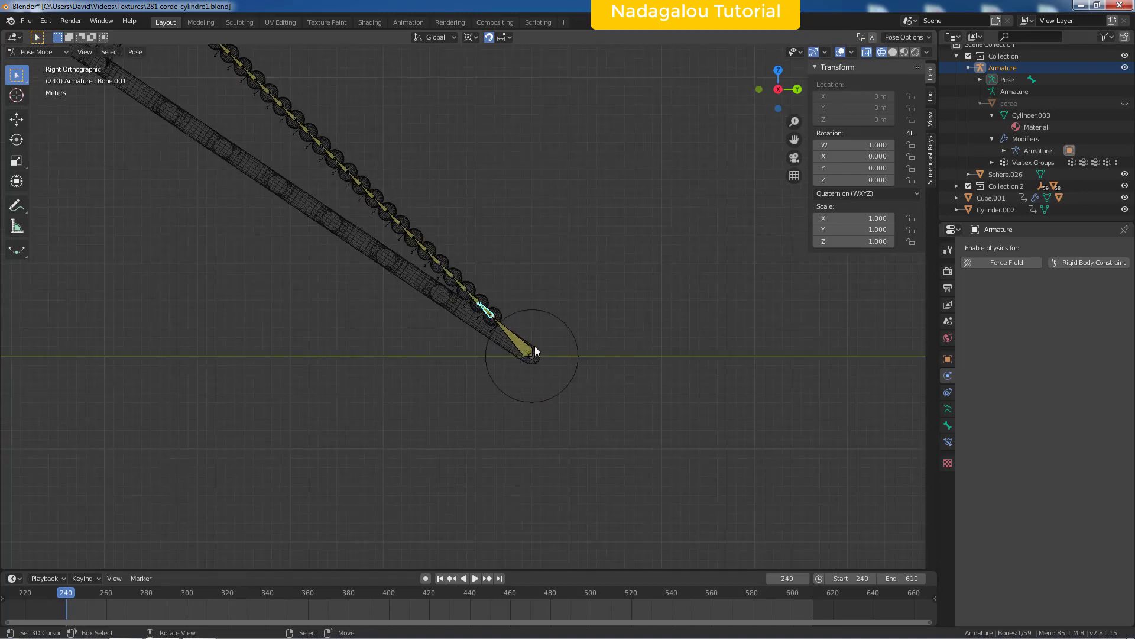
scroll(467, 313, "up", 3)
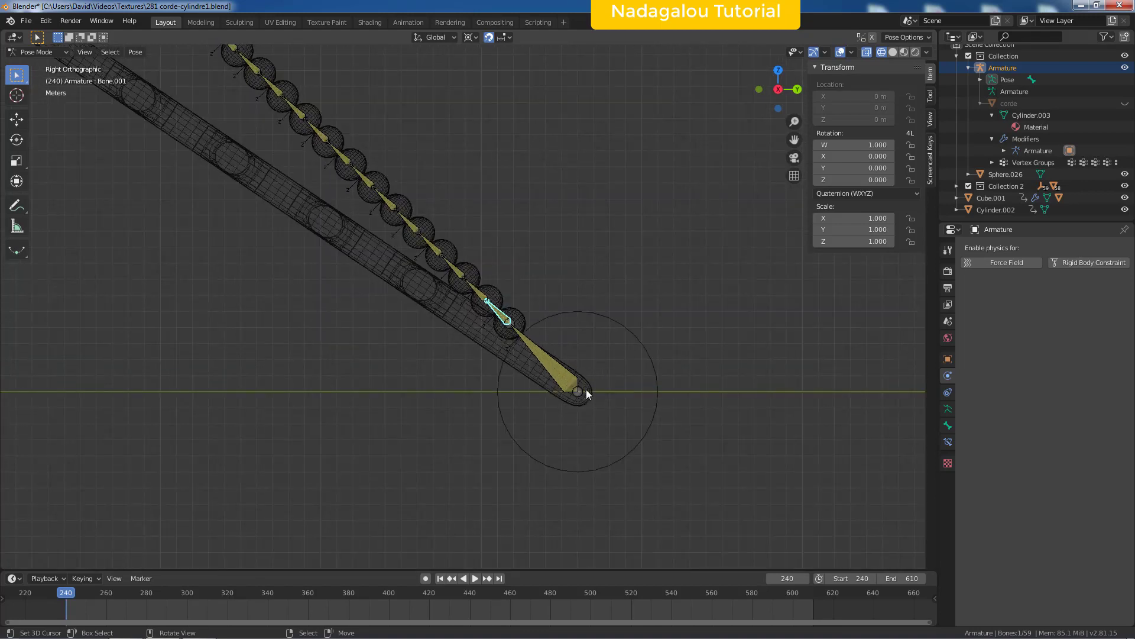
scroll(586, 392, "up", 6)
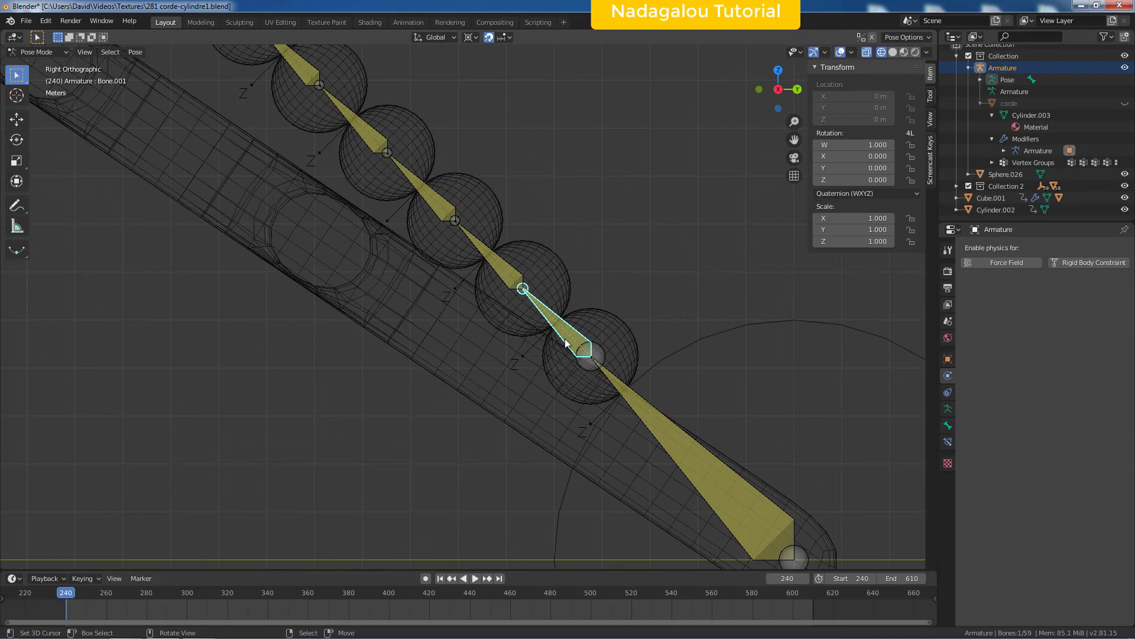
scroll(521, 313, "down", 3)
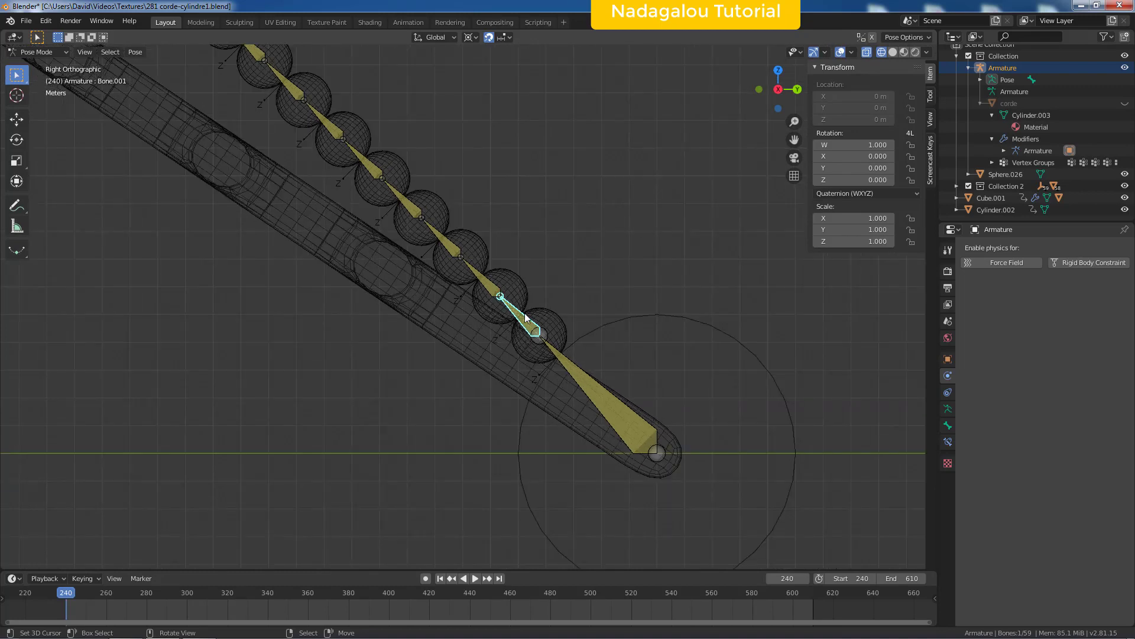
scroll(526, 317, "down", 2)
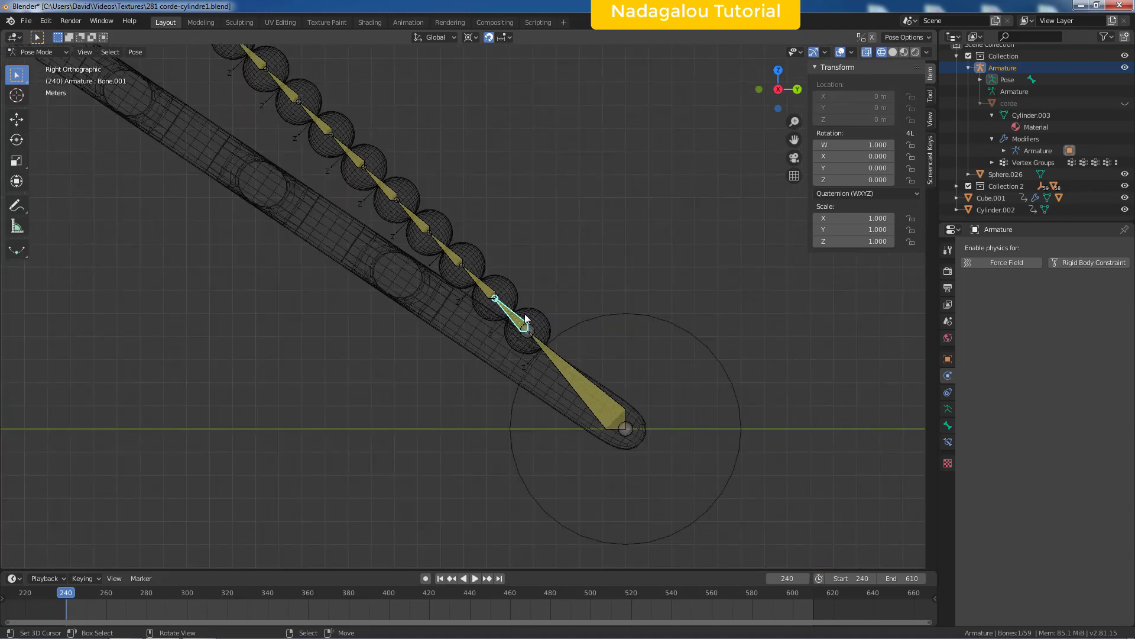
scroll(524, 317, "down", 4)
scroll(525, 318, "up", 8)
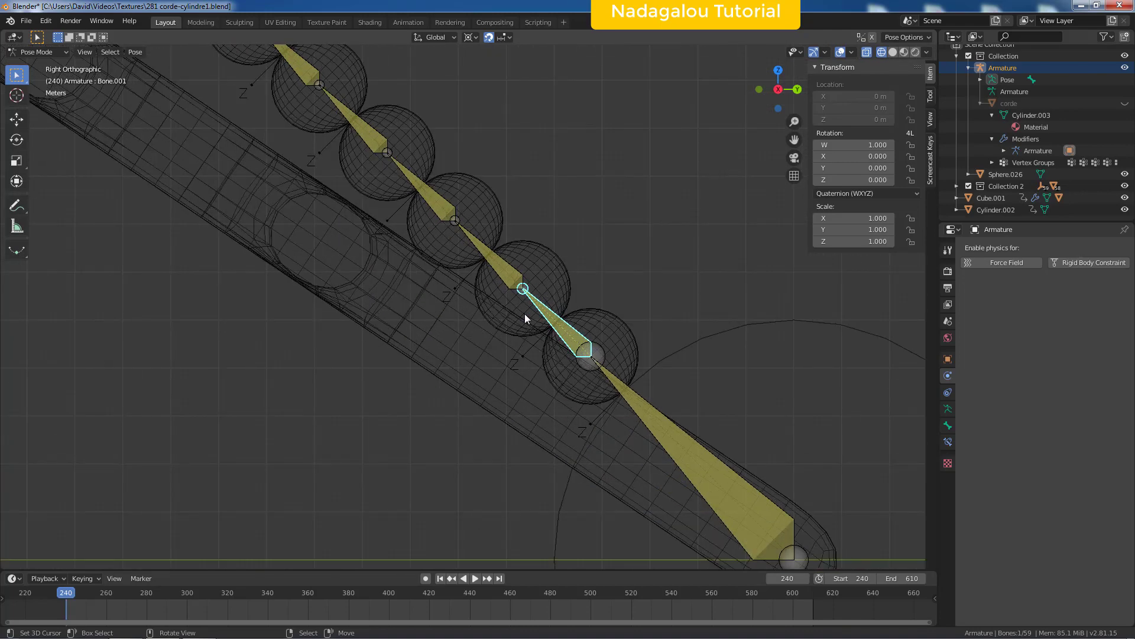
left_click(948, 440)
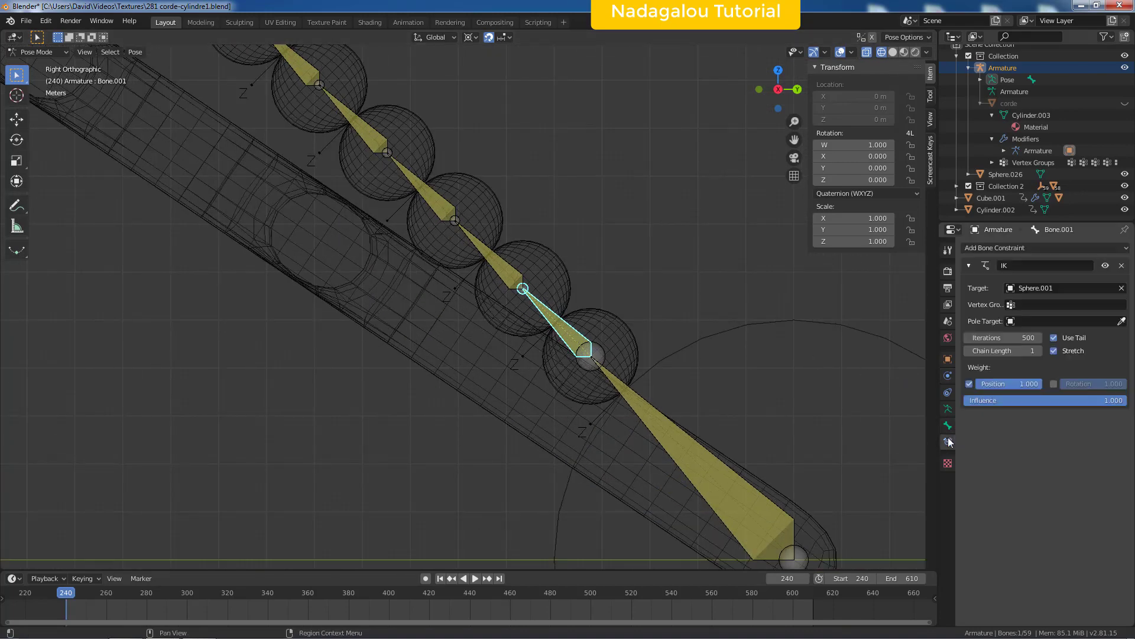
left_click(1038, 248)
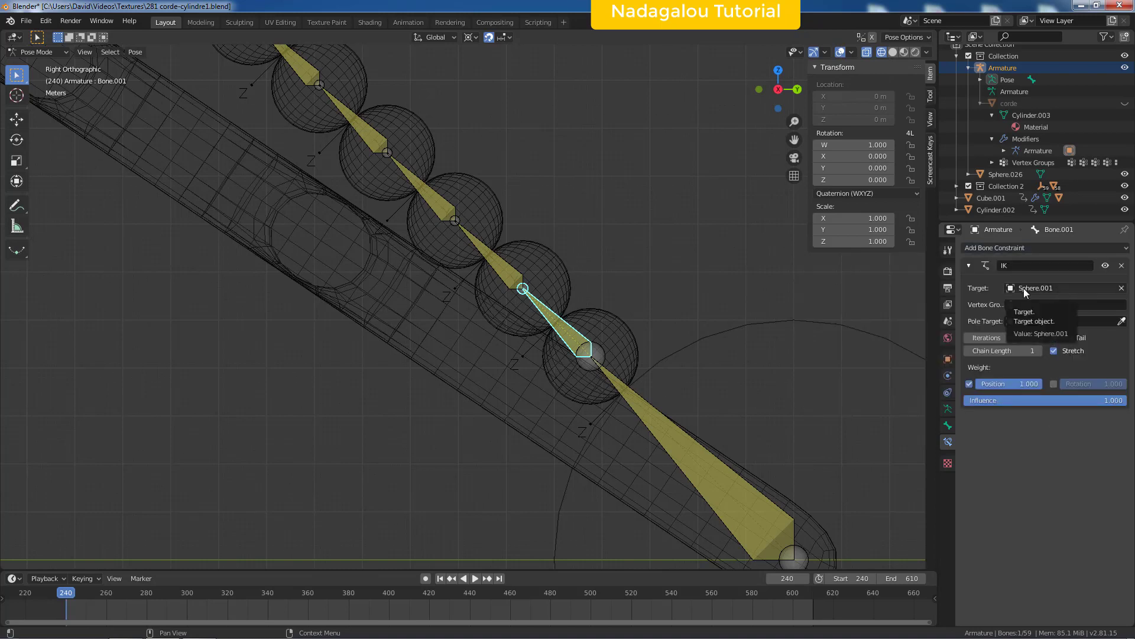
Clear the IK constraint's target and pick the second-lowest sphere, Sphere.001, as the target again
left_click(1122, 288)
left_click(1121, 288)
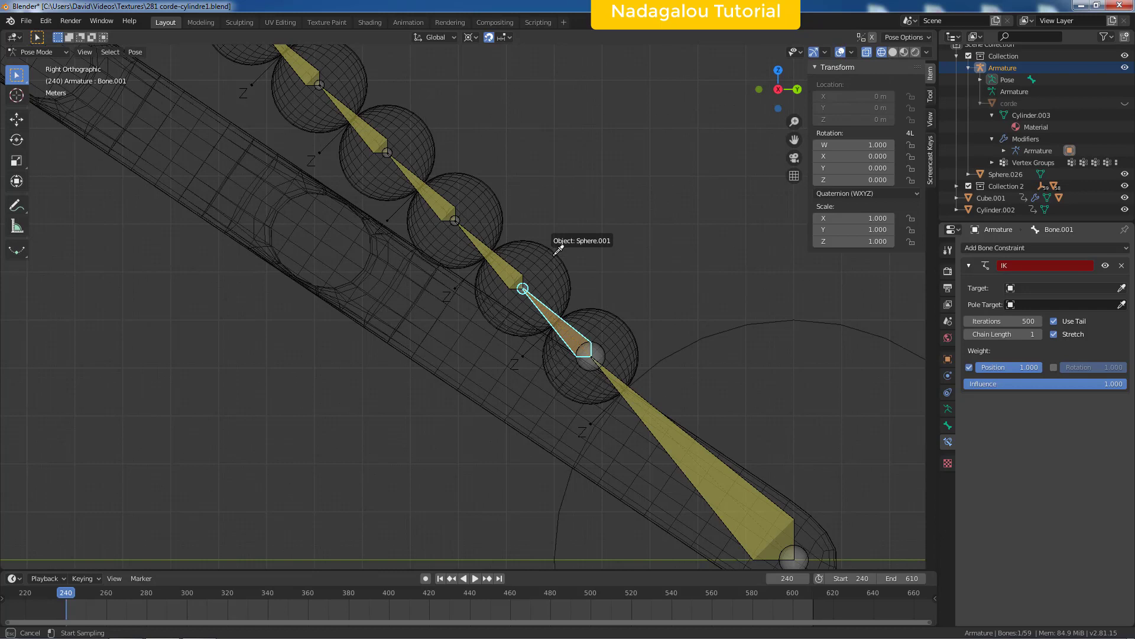
left_click(566, 271)
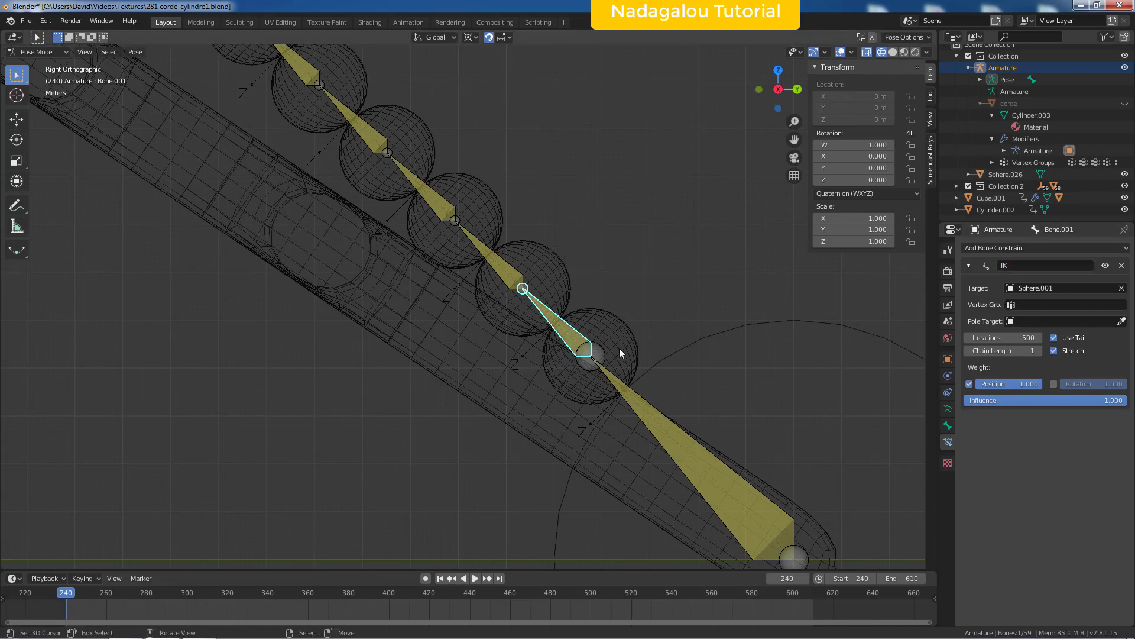
Select the large bone at the cylinder and examine its Copy Location and IK constraints and their targets
left_click(669, 443)
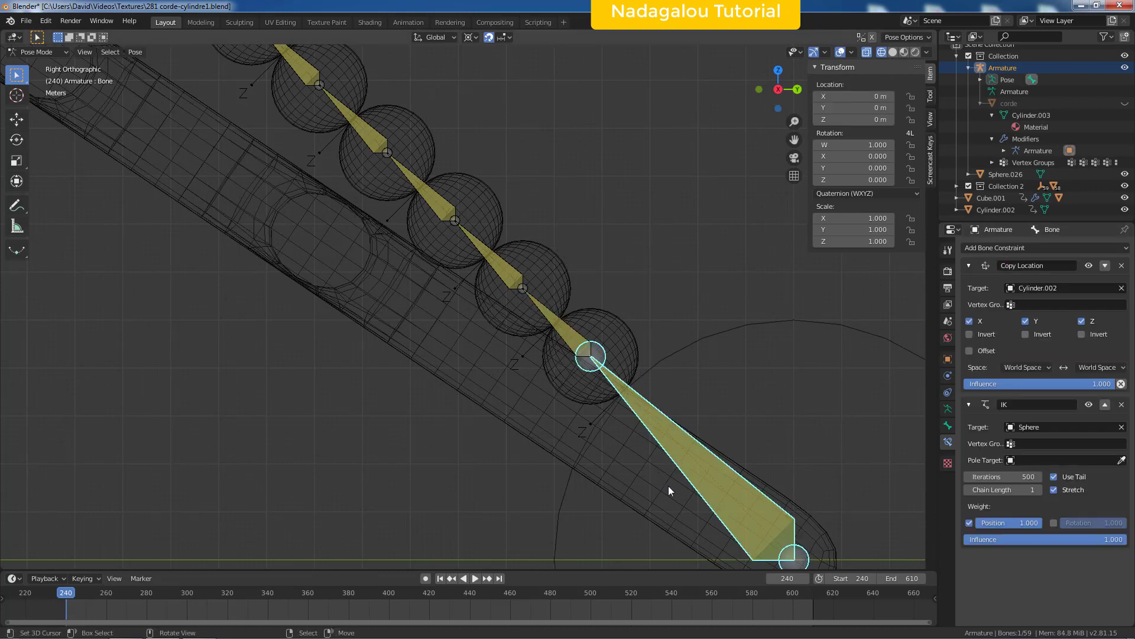
scroll(669, 490, "down", 2)
scroll(719, 426, "up", 1)
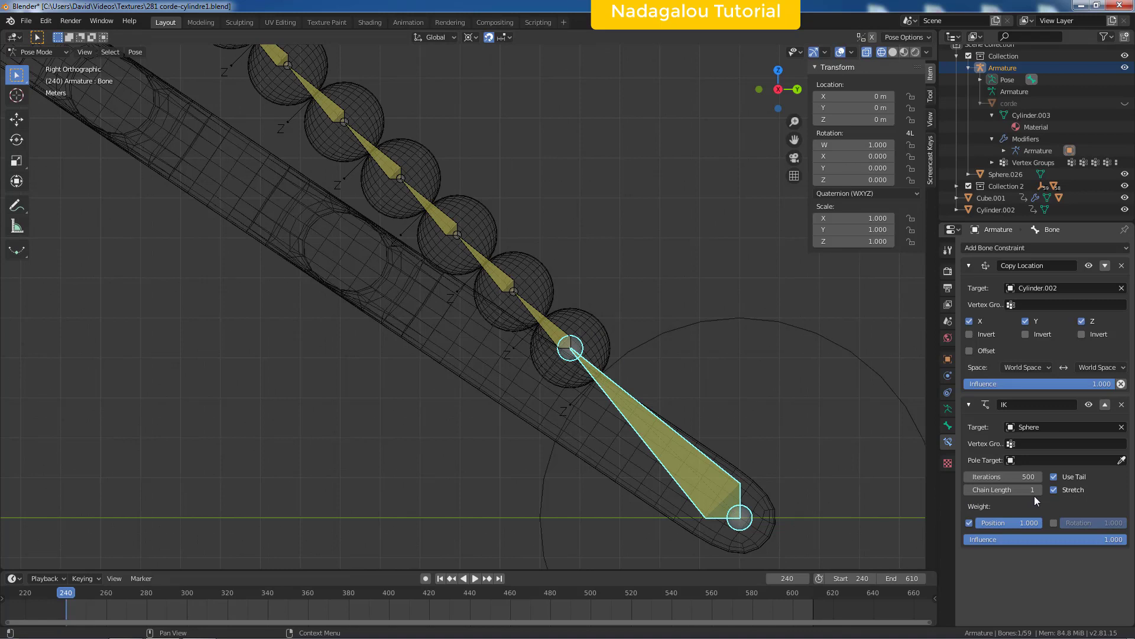
Select the next two bones up the chain in turn and compare their IK targets with the lowest bone's constraints
left_click(552, 322)
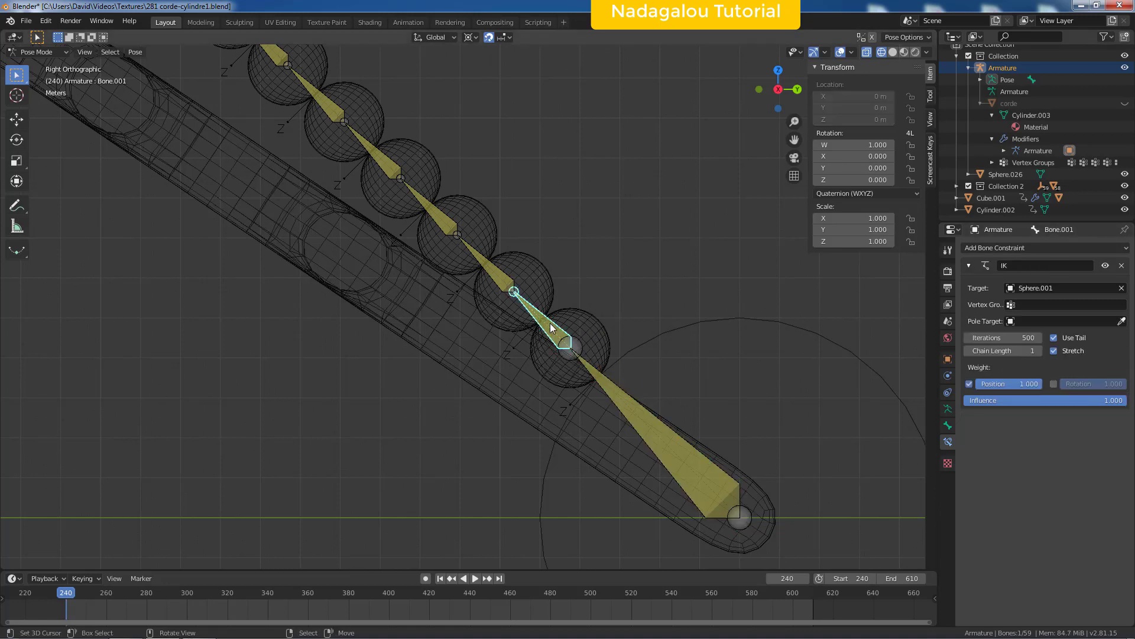
left_click(507, 274)
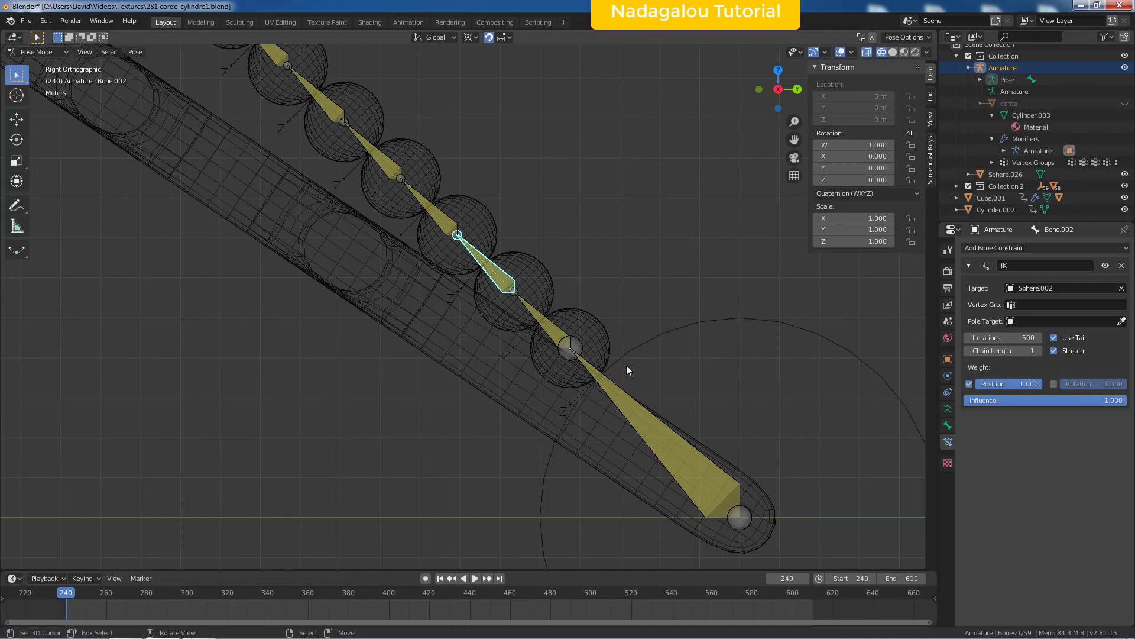
scroll(624, 365, "down", 1)
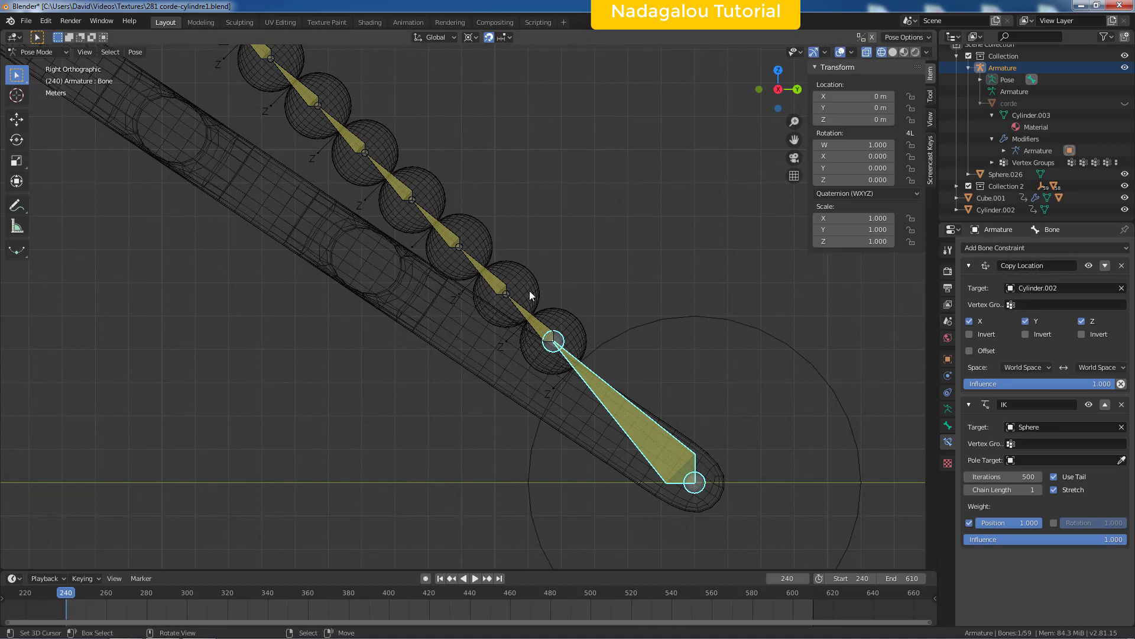
Select the large bone inside the upper sphere and review its Copy Location and IK constraint targets and chain length
scroll(530, 290, "down", 6)
middle_click_drag(519, 383, 618, 475, "shift")
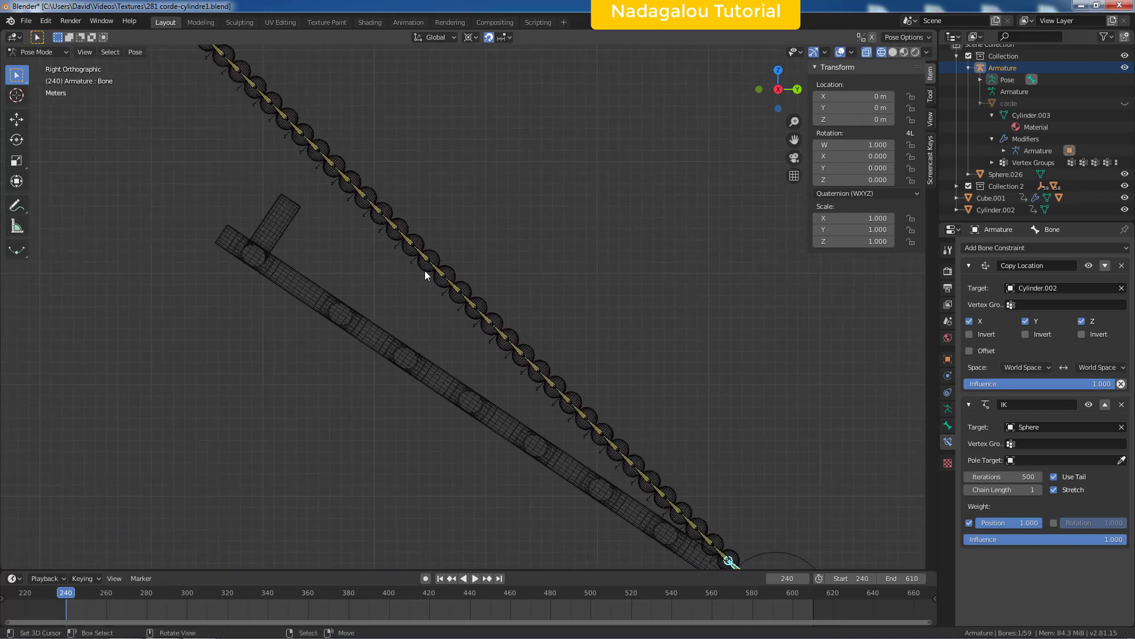
middle_click_drag(427, 270, 641, 498, "shift")
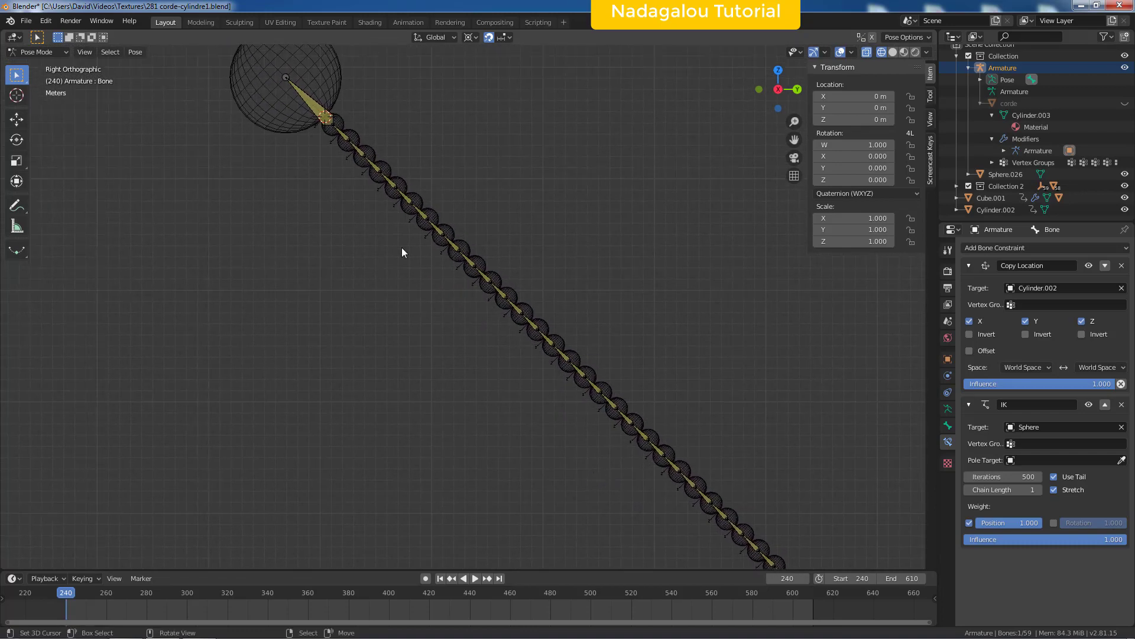
middle_click_drag(421, 249, 580, 418, "shift")
scroll(566, 302, "up", 8)
middle_click_drag(555, 349, 482, 441, "shift")
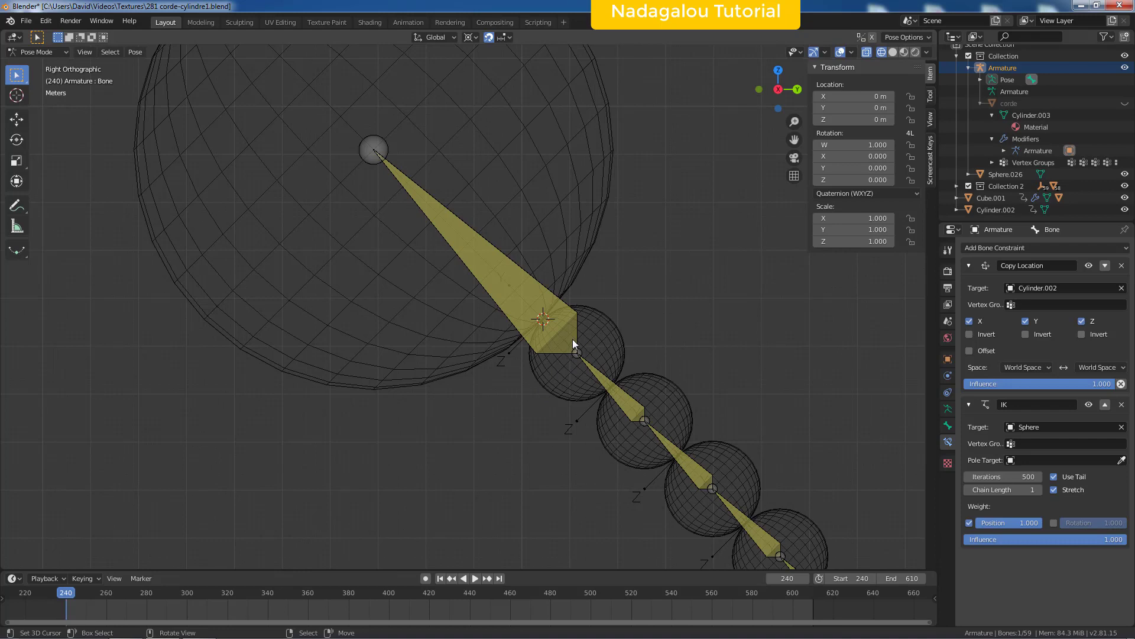
key("alt+a")
left_click(607, 381)
left_click(563, 317)
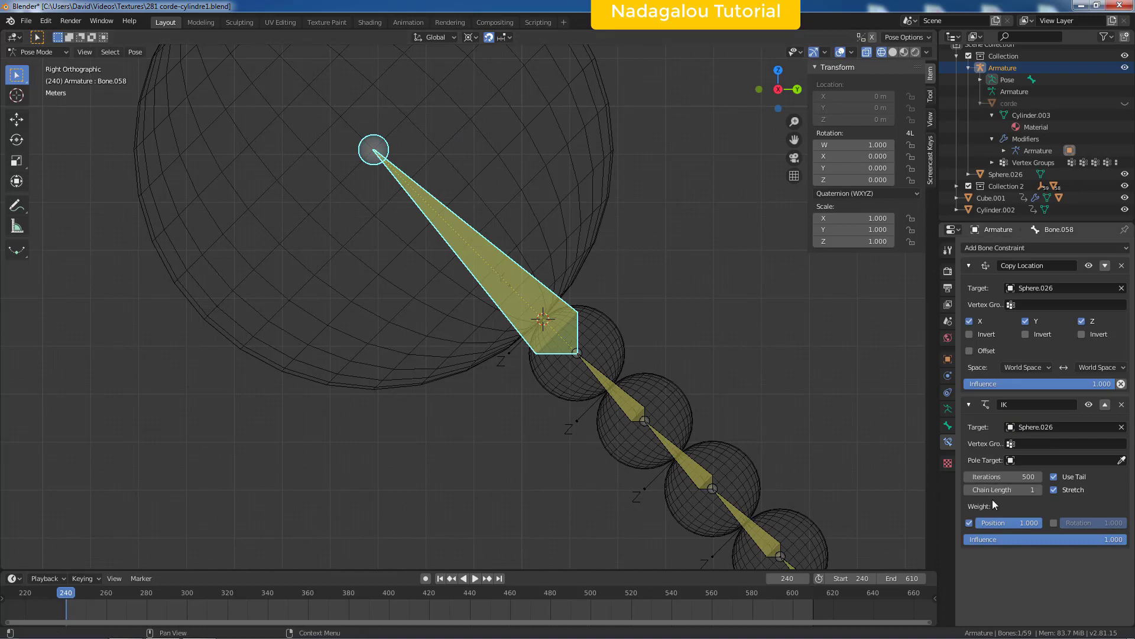
Return the armature to Object Mode and display the ladder scene with Material Preview shading
scroll(627, 389, "down", 8)
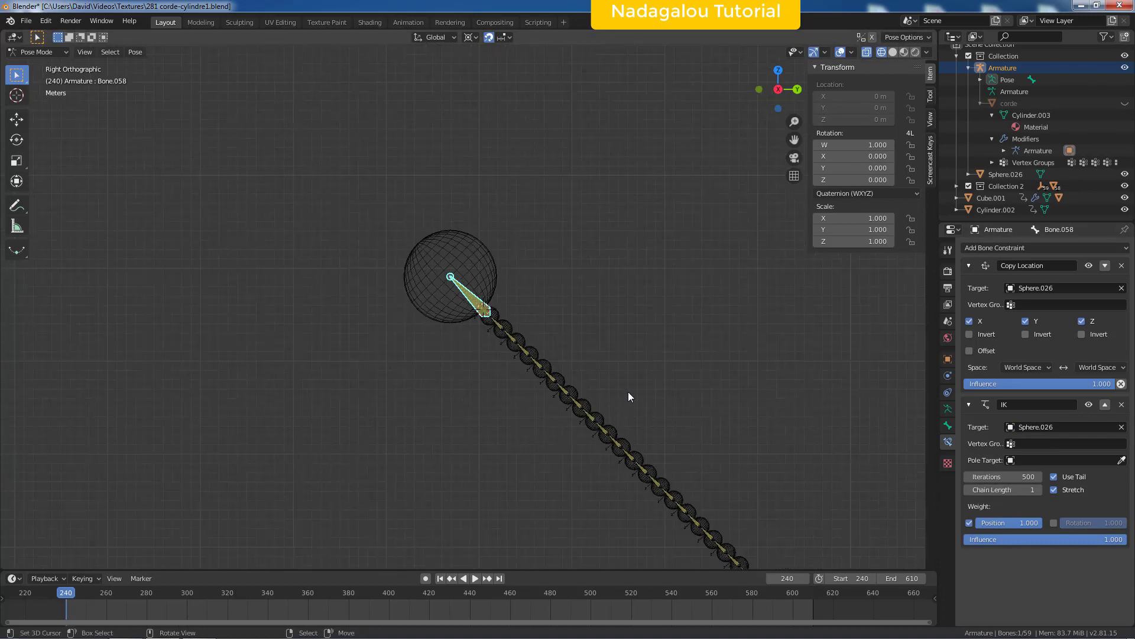
scroll(629, 395, "down", 4)
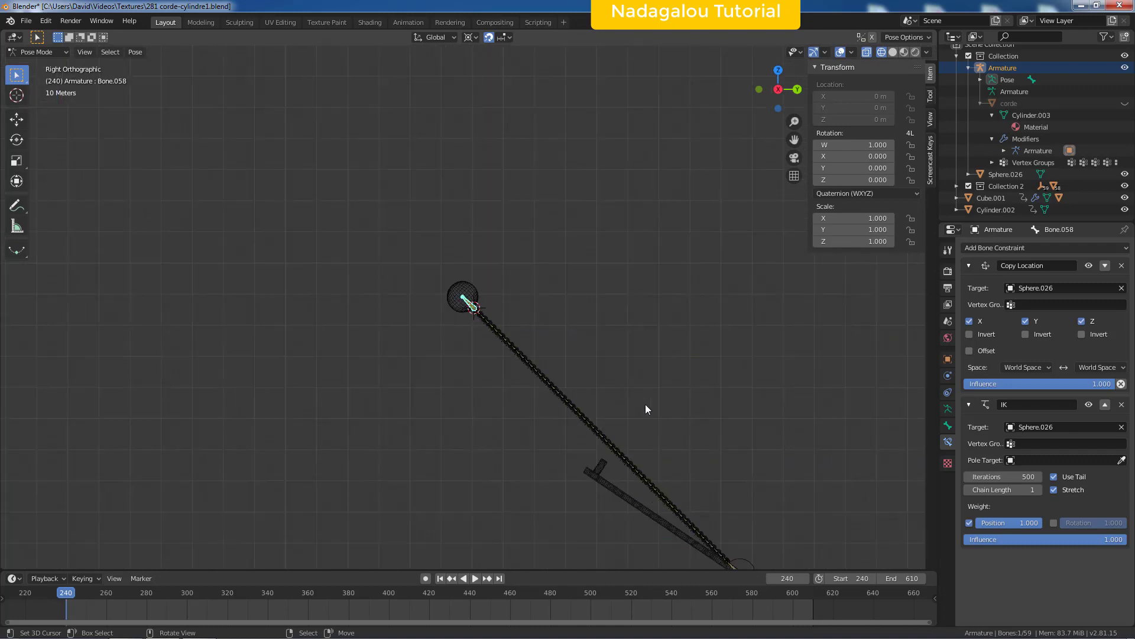
key("ctrl+Tab")
scroll(646, 404, "down", 4)
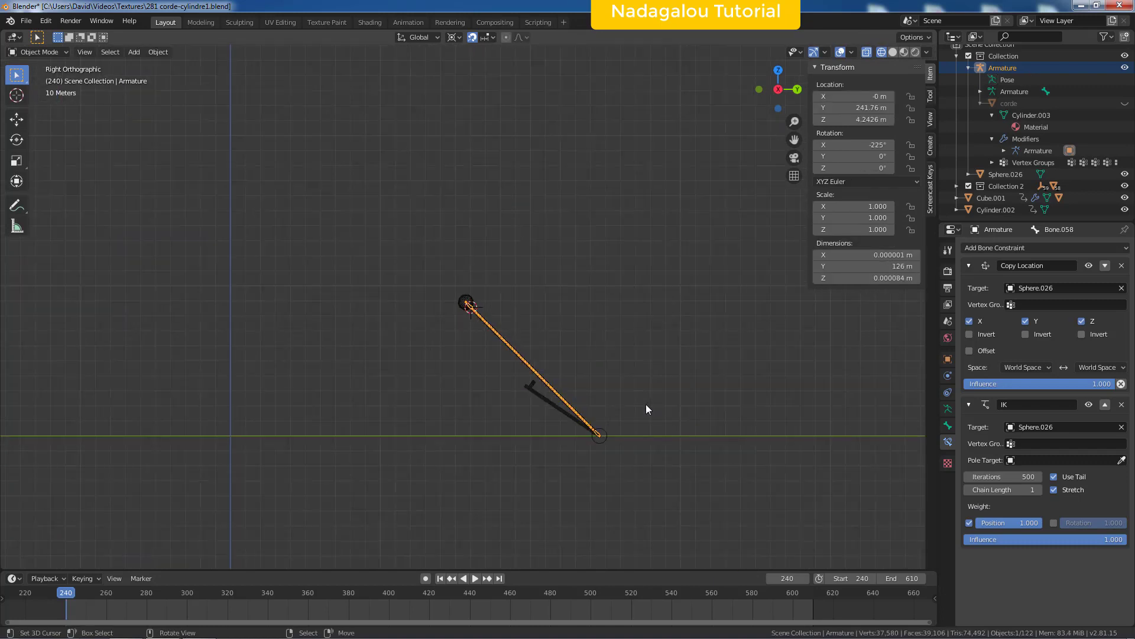
scroll(657, 391, "up", 8)
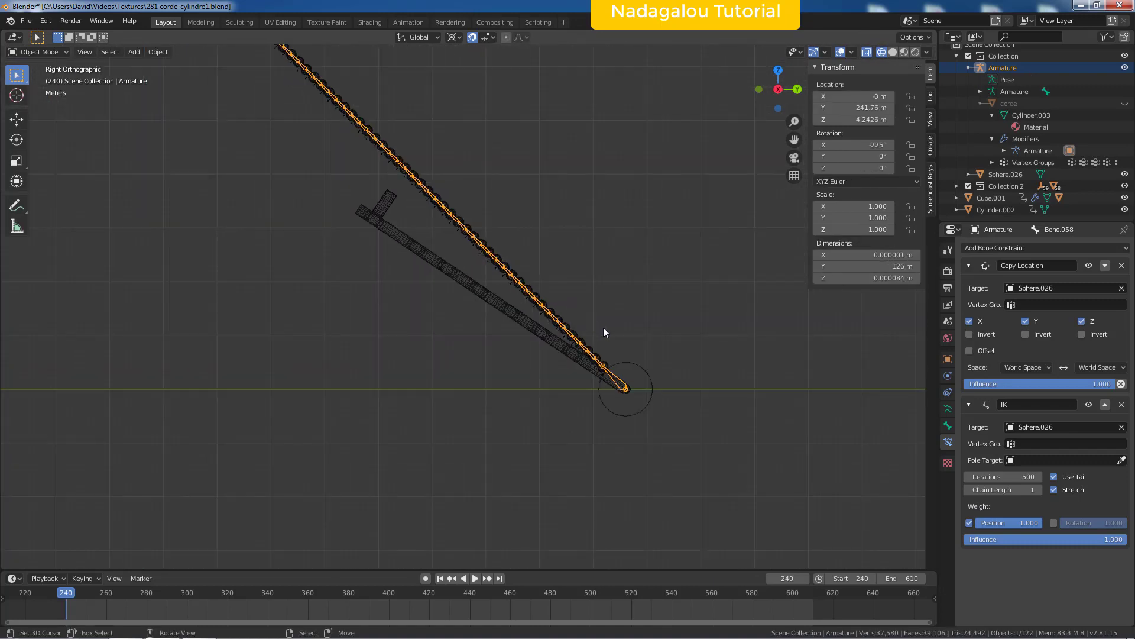
middle_click_drag(742, 379, 684, 406)
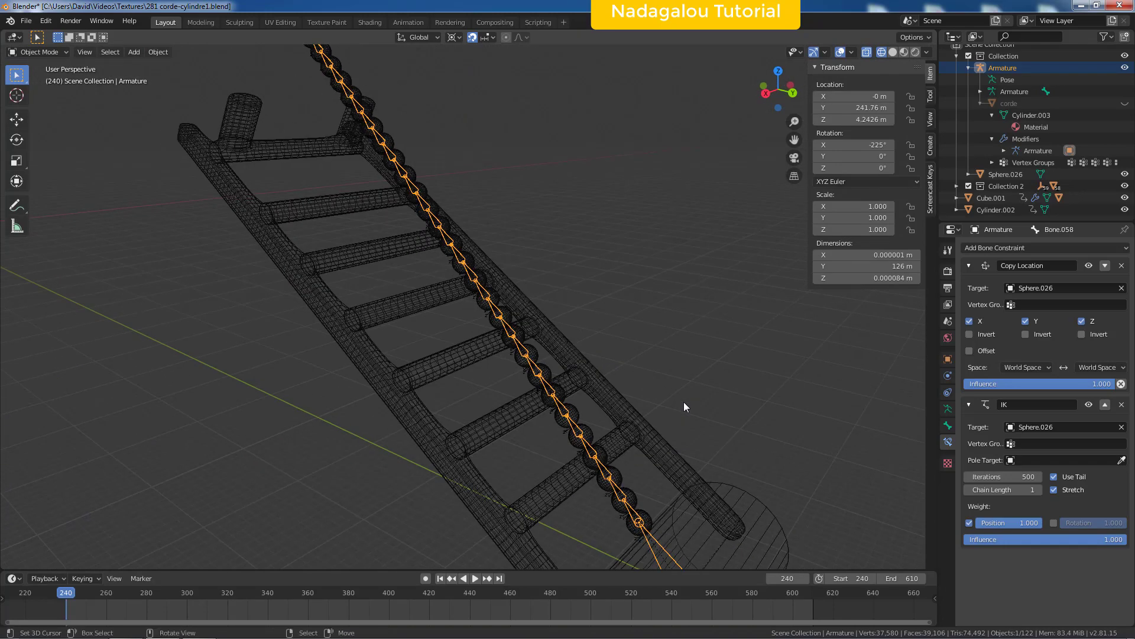
left_click(902, 51)
Select the large checkered sphere at the rope's upper end
scroll(765, 178, "down", 5)
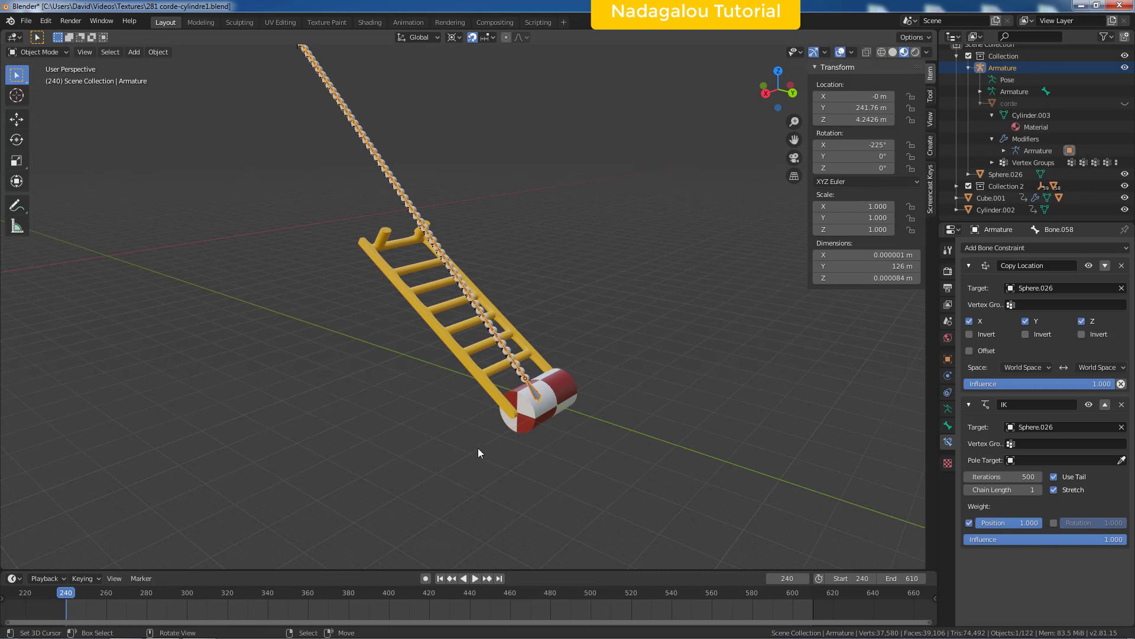
middle_click_drag(407, 418, 459, 427)
left_click(279, 123)
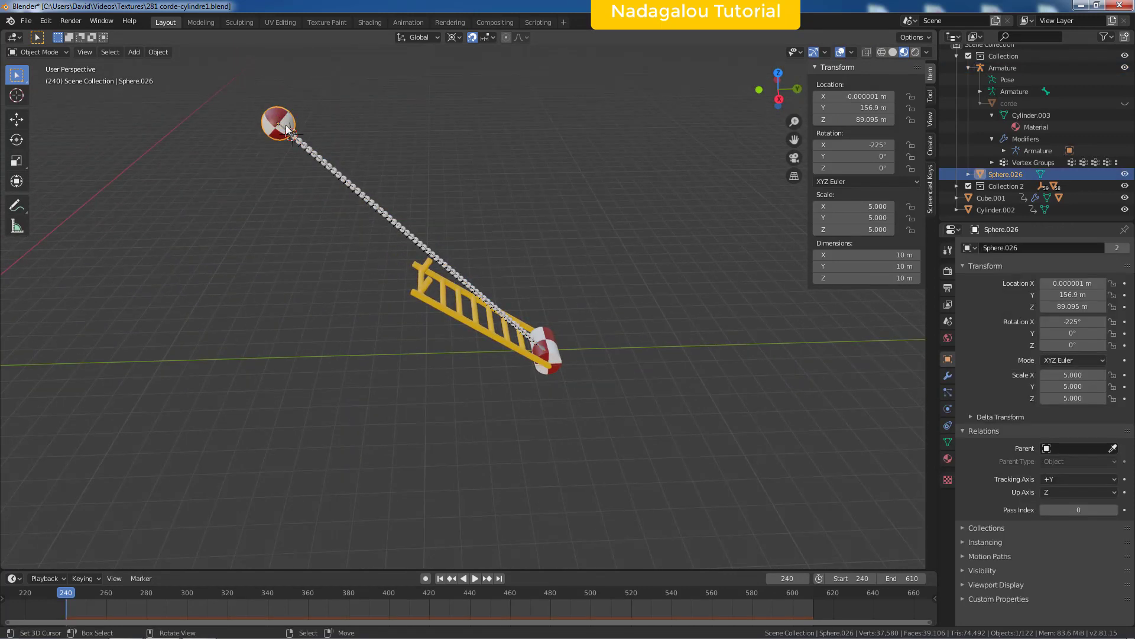
Open the large upper sphere's physics settings, then review the rigid body mass, shape and margin of small spheres along the rope
left_click(944, 406)
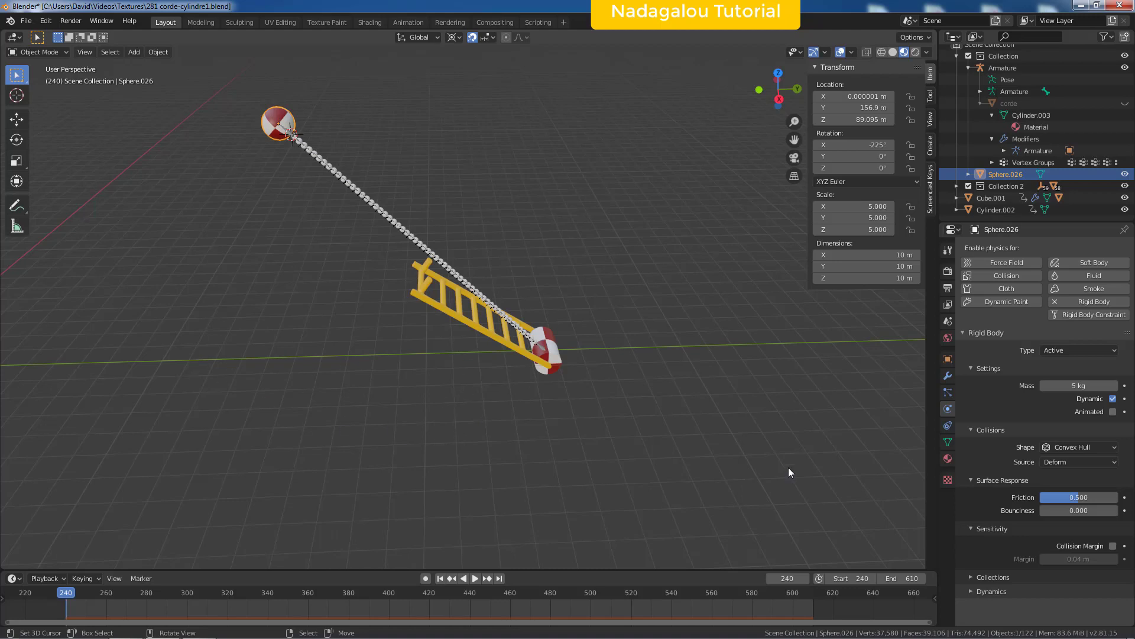
right_click(424, 244)
right_click(416, 237)
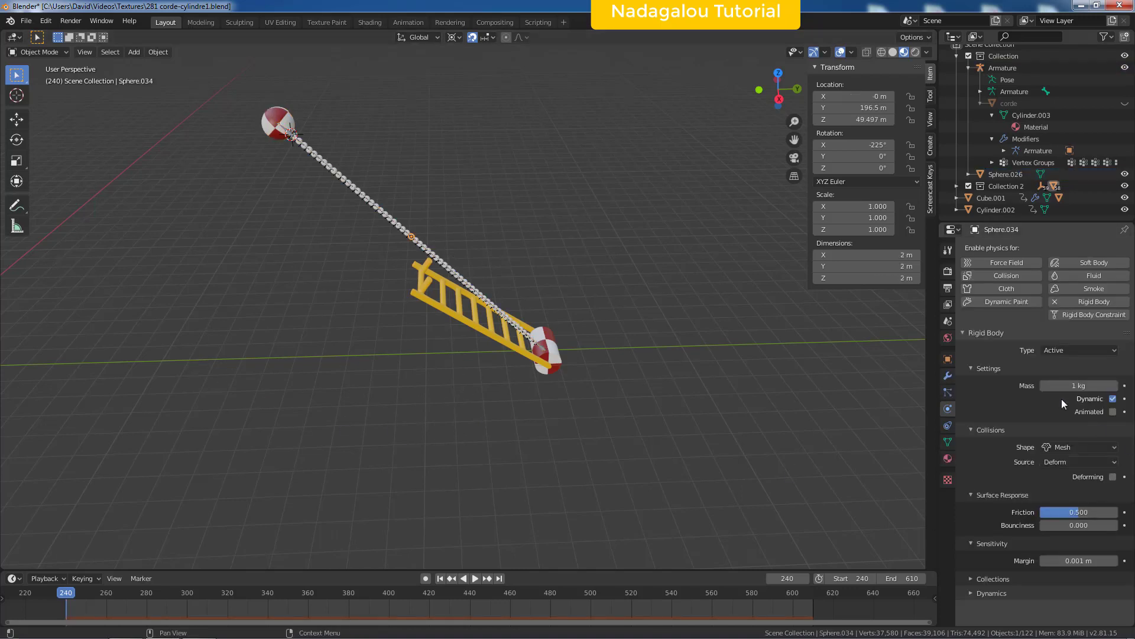
scroll(601, 311, "up", 5)
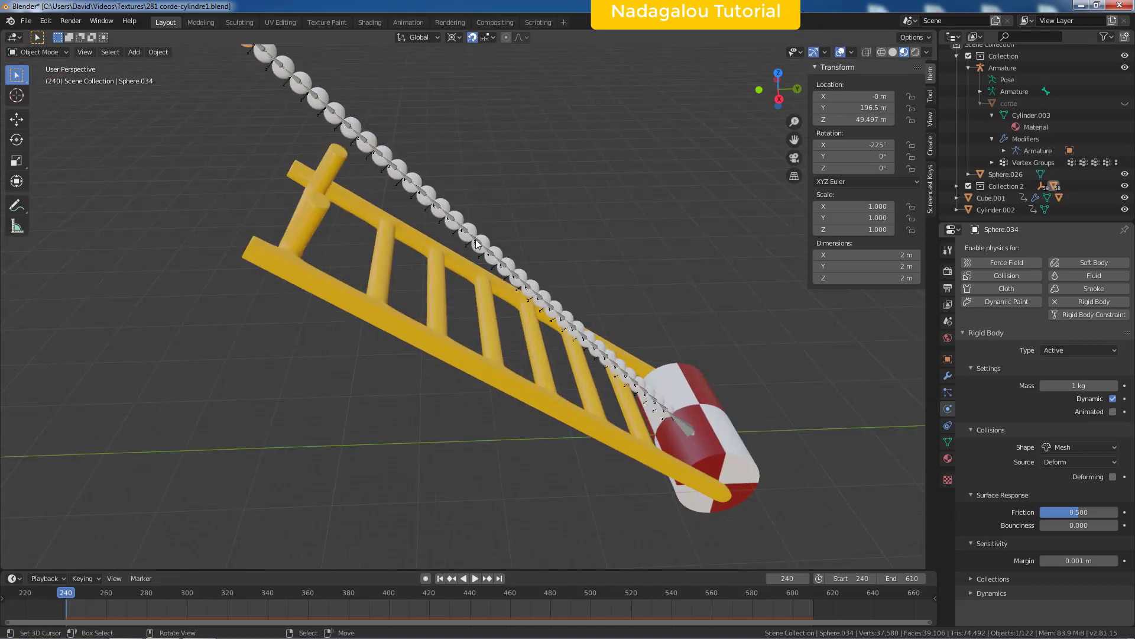
right_click(481, 244)
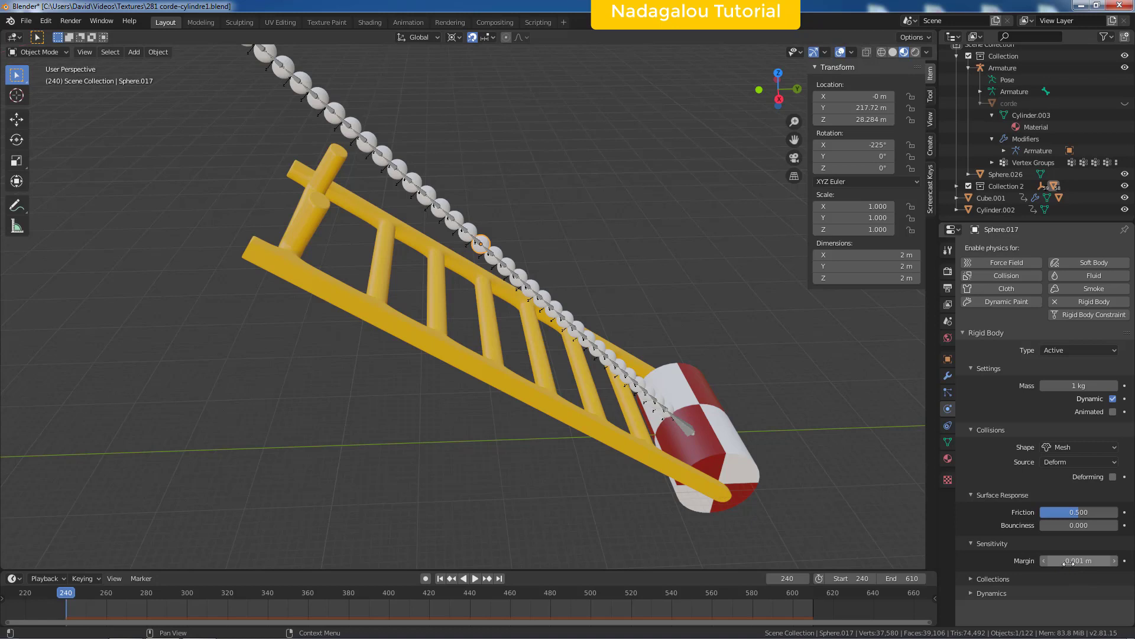
Select the checkered cylinder at the ladder's foot and review its rigid body mass, Animated option and collision shape
right_click(704, 408)
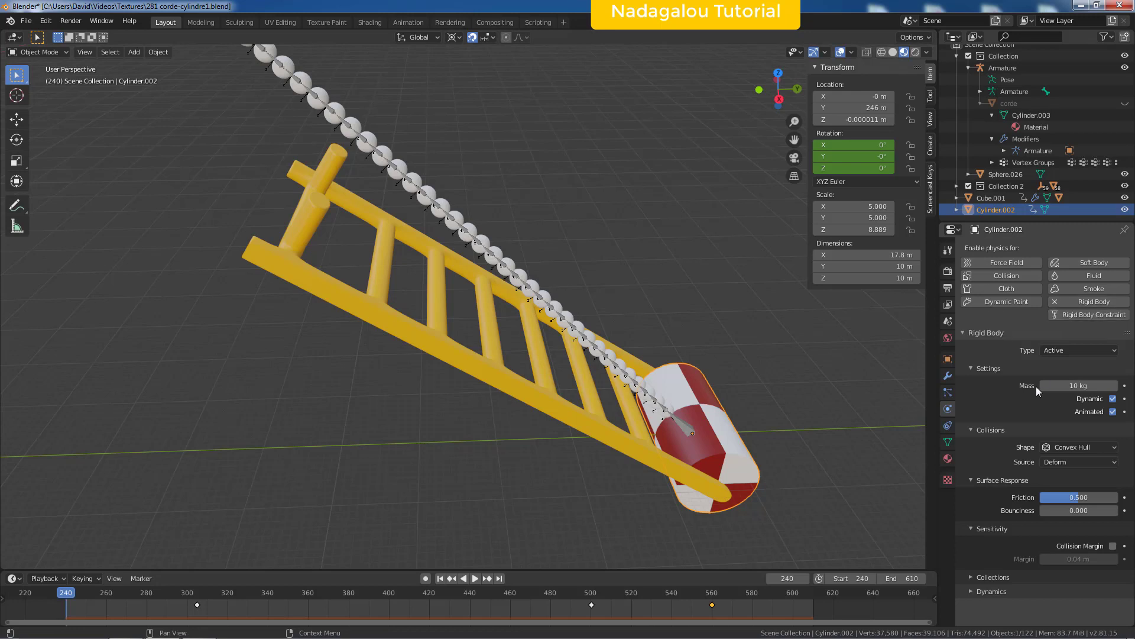
scroll(650, 360, "down", 5)
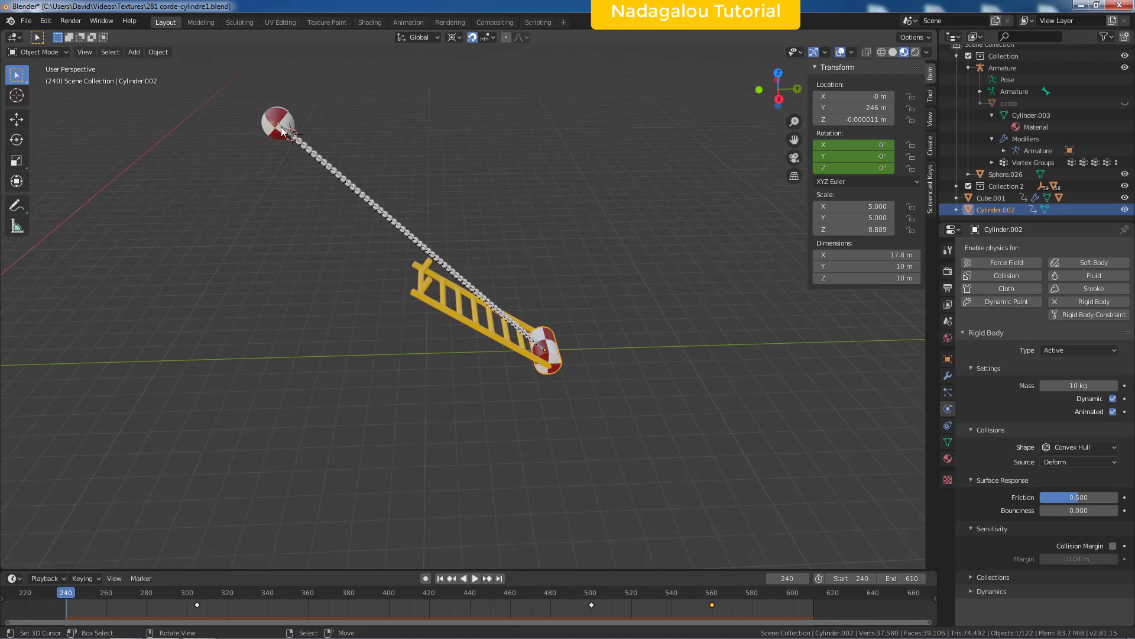
scroll(613, 397, "up", 3)
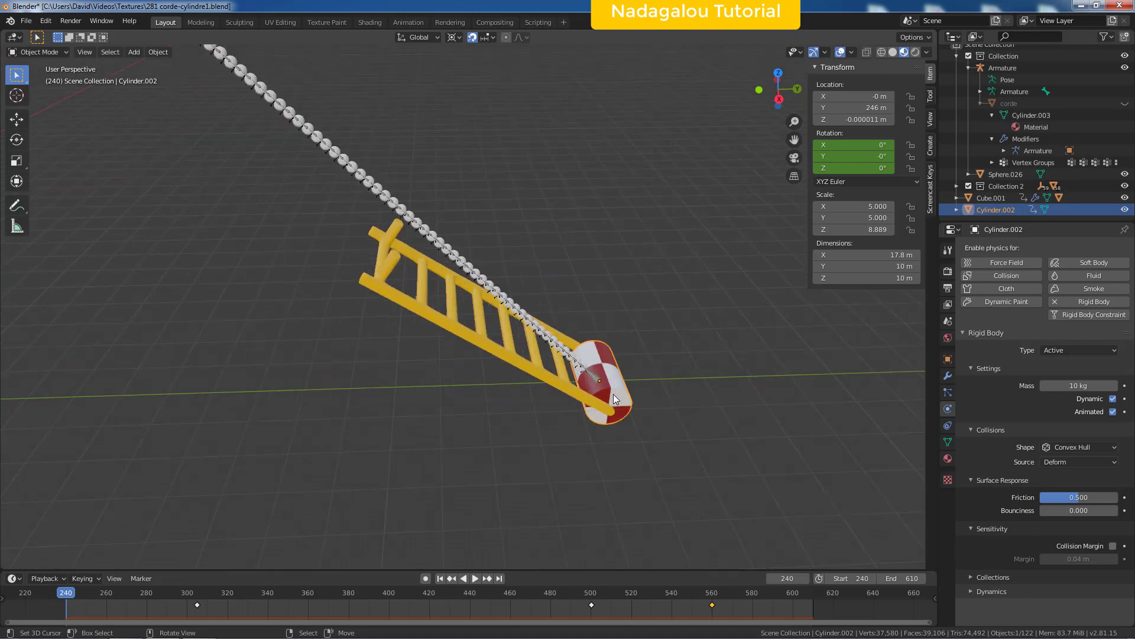
scroll(559, 393, "down", 4)
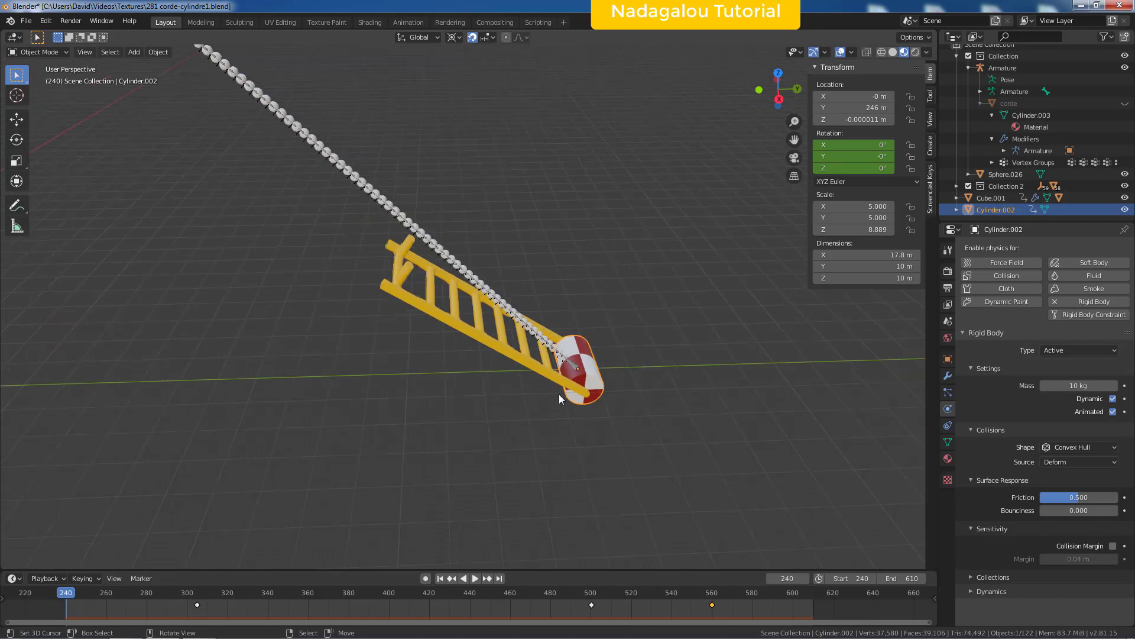
scroll(559, 394, "up", 2)
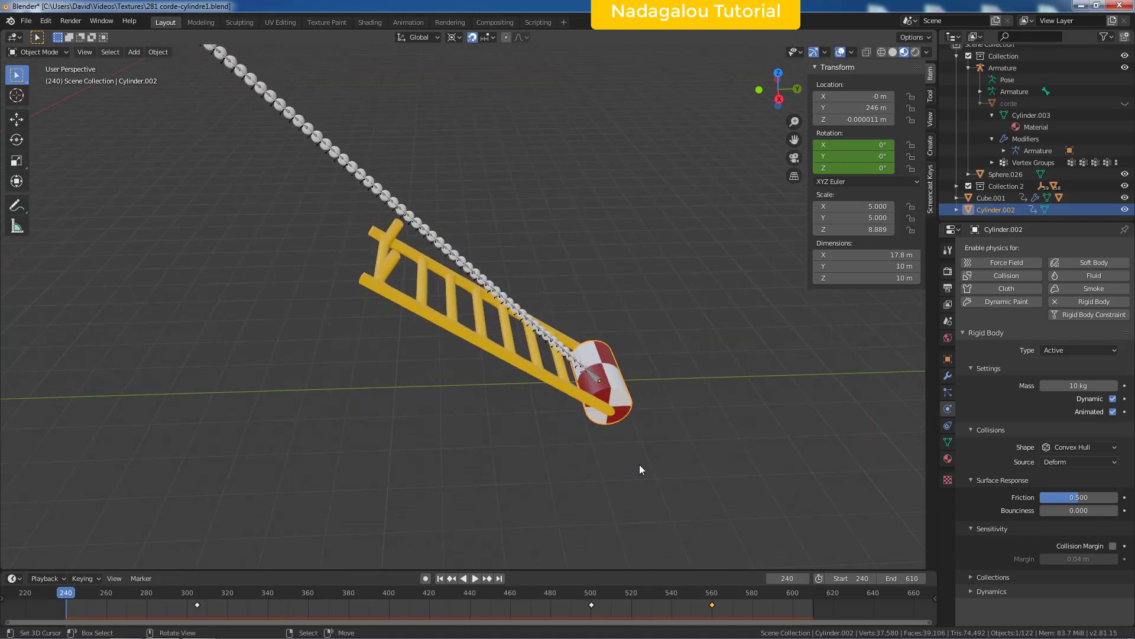
Select the ladder's side rails and display the scene in Wireframe shading
middle_click_drag(639, 463, 608, 436)
scroll(609, 436, "up", 2)
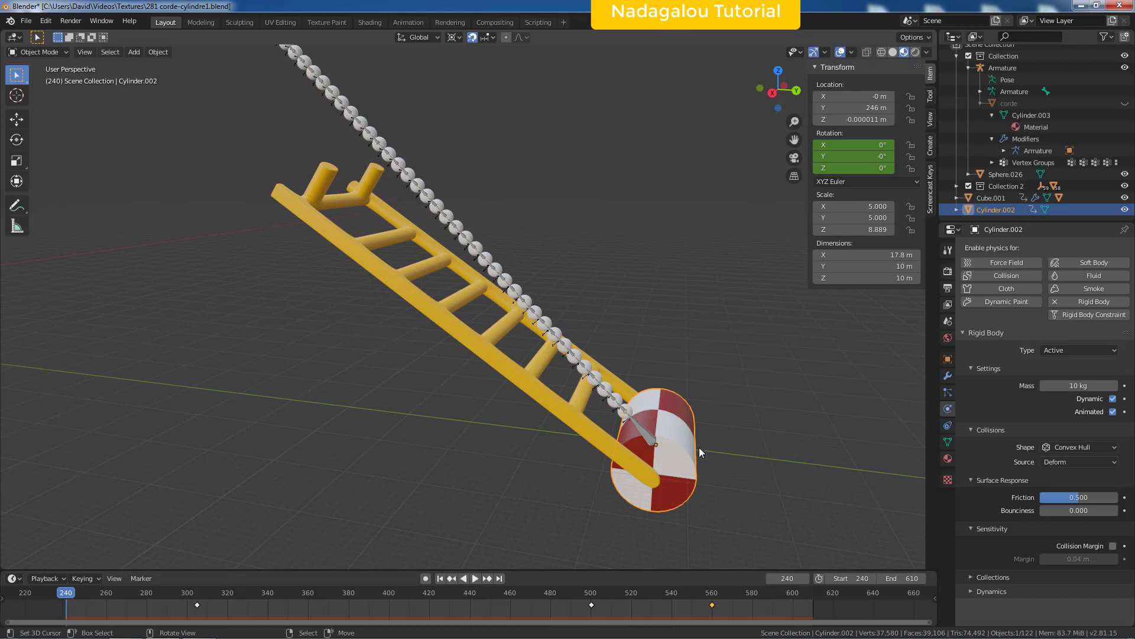
scroll(627, 437, "down", 2)
scroll(627, 436, "up", 2)
left_click(560, 414)
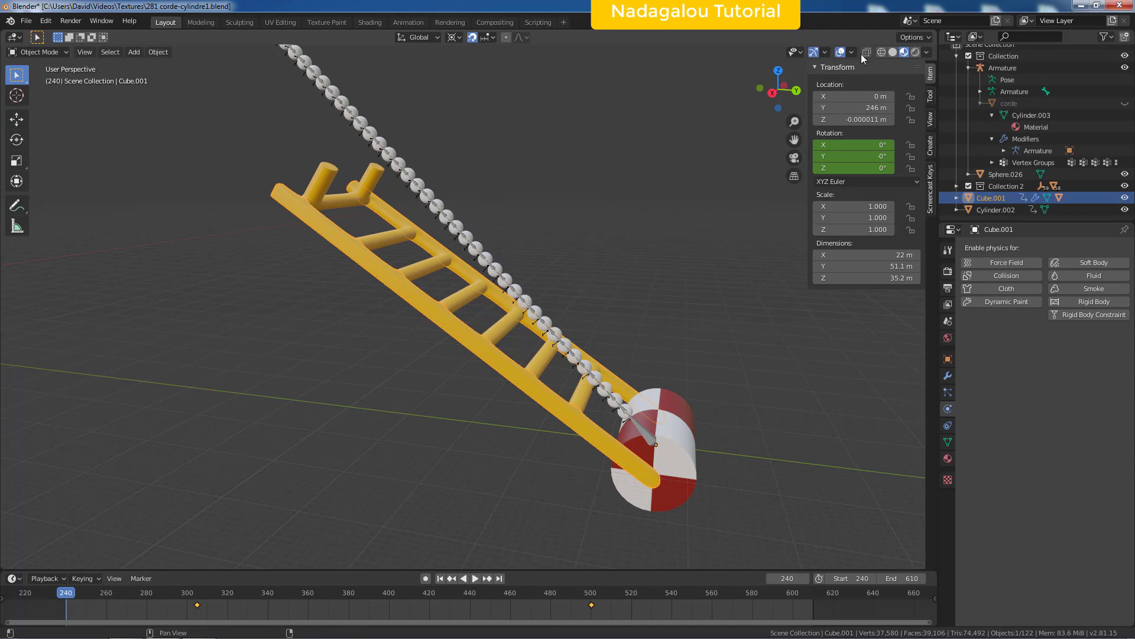
left_click(879, 52)
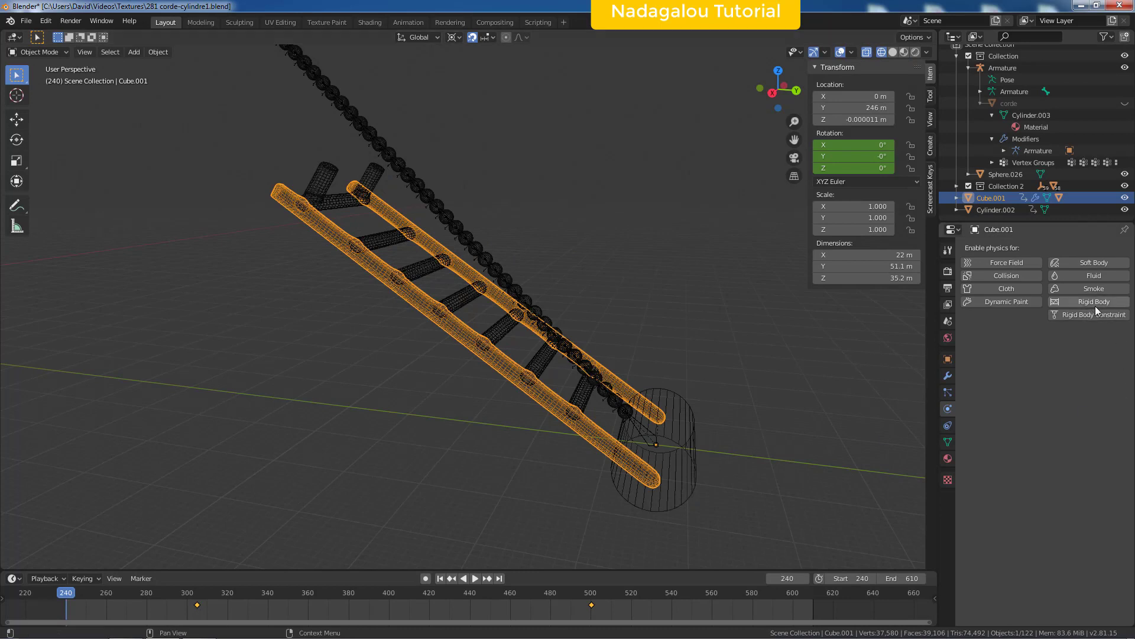
Select the ladder's rungs and side rails in turn to compare their rigid body setup, ending on the rungs
left_click(539, 361)
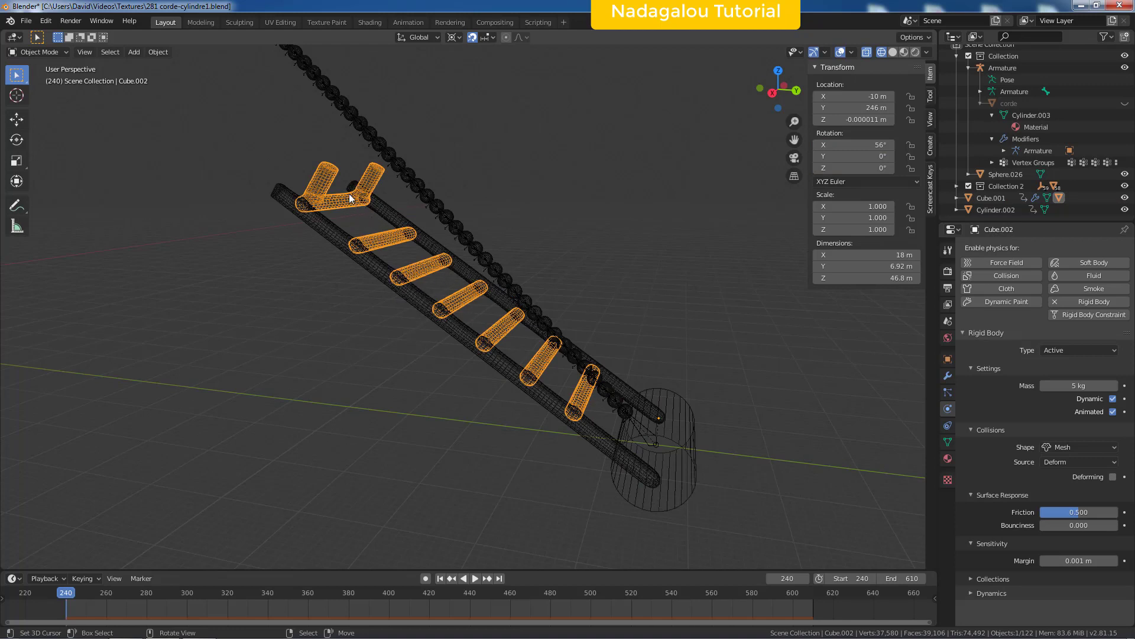
right_click(456, 329)
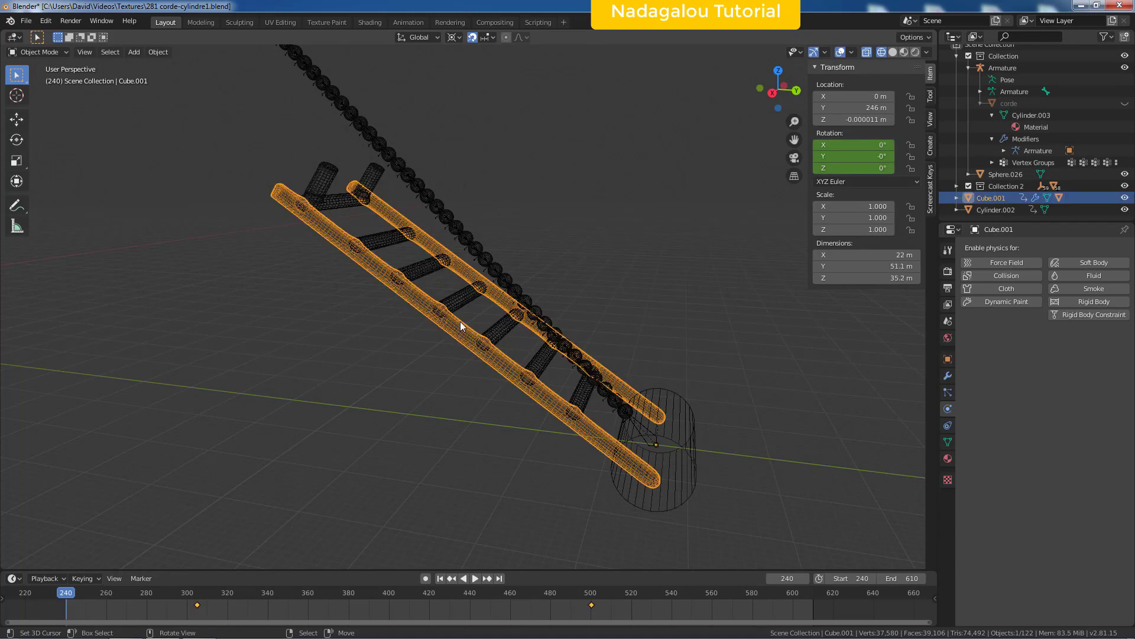
right_click(465, 300)
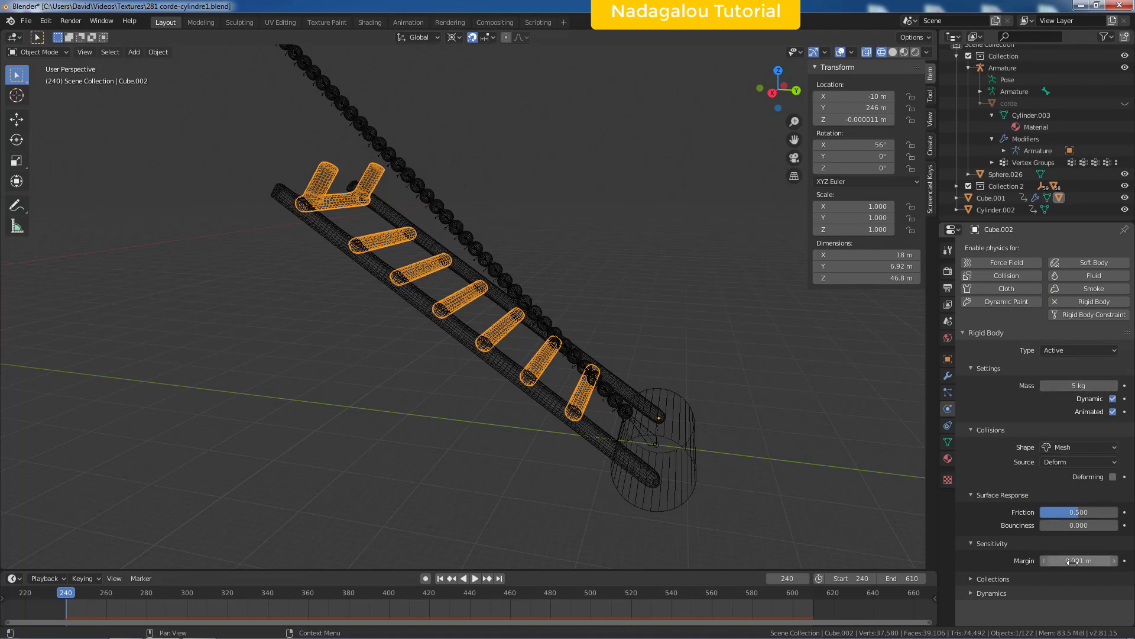
Examine how the rope's spheres are positioned relative to the ladder's rungs, rails and cylinder in wireframe
scroll(719, 459, "down", 2)
scroll(641, 393, "up", 3)
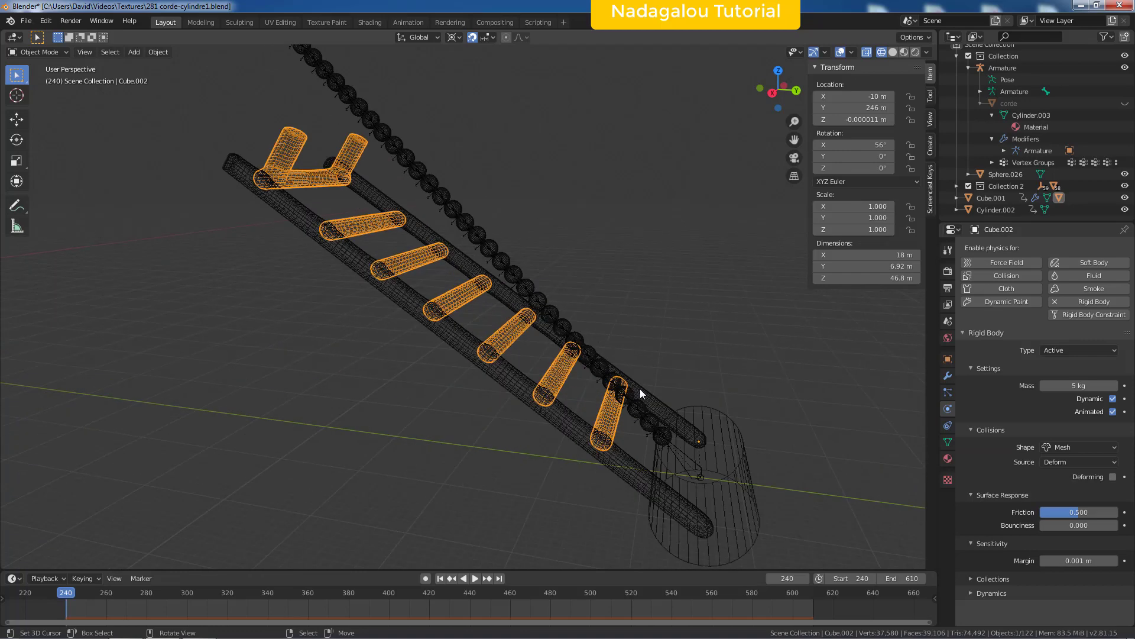
scroll(641, 393, "down", 5)
scroll(640, 388, "up", 6)
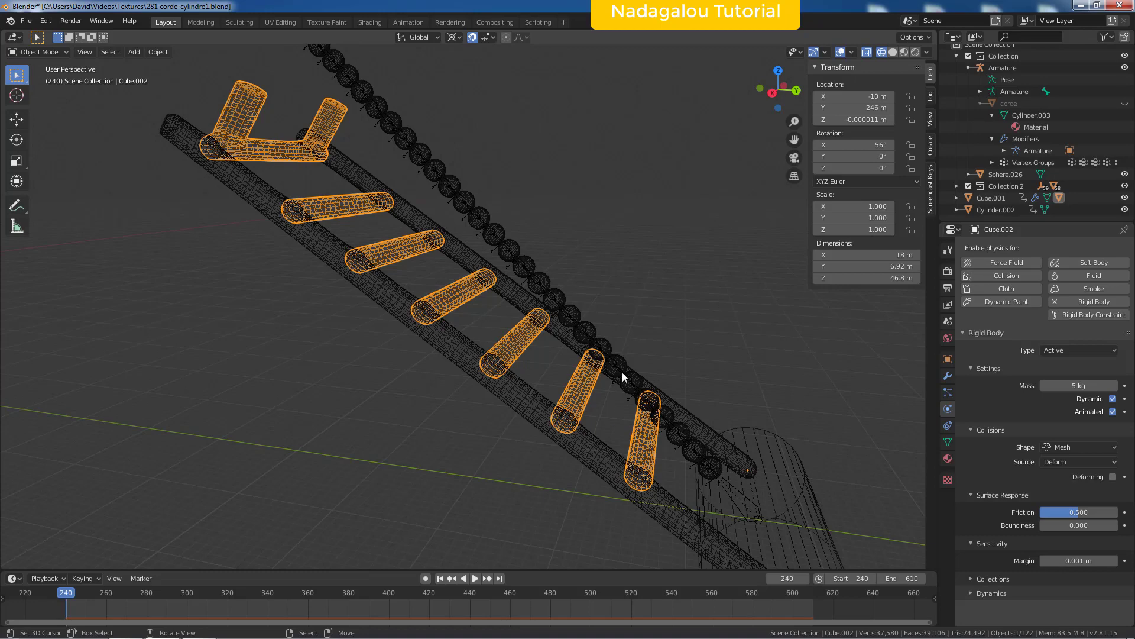
scroll(622, 371, "down", 1)
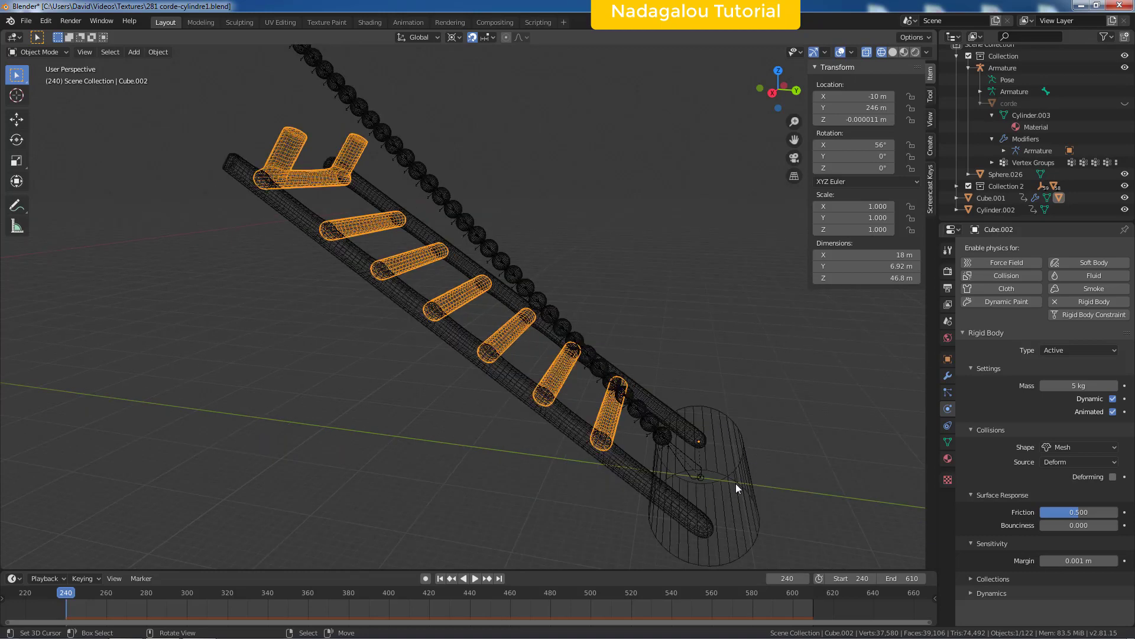
scroll(732, 434, "down", 2)
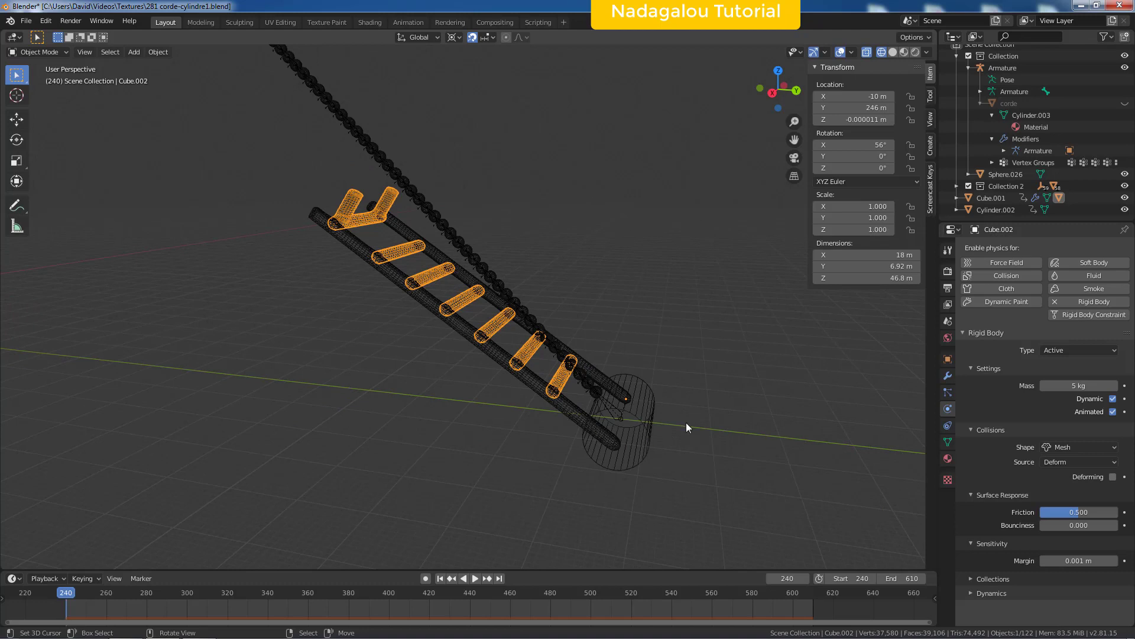
scroll(670, 424, "up", 2)
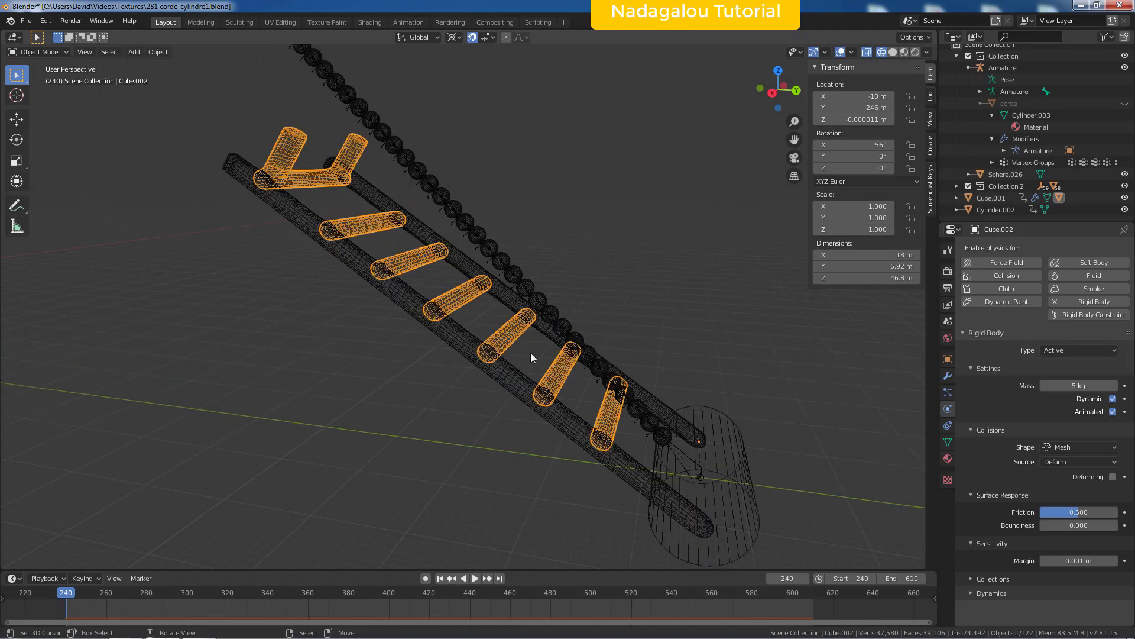
scroll(639, 408, "down", 5)
scroll(638, 408, "up", 2)
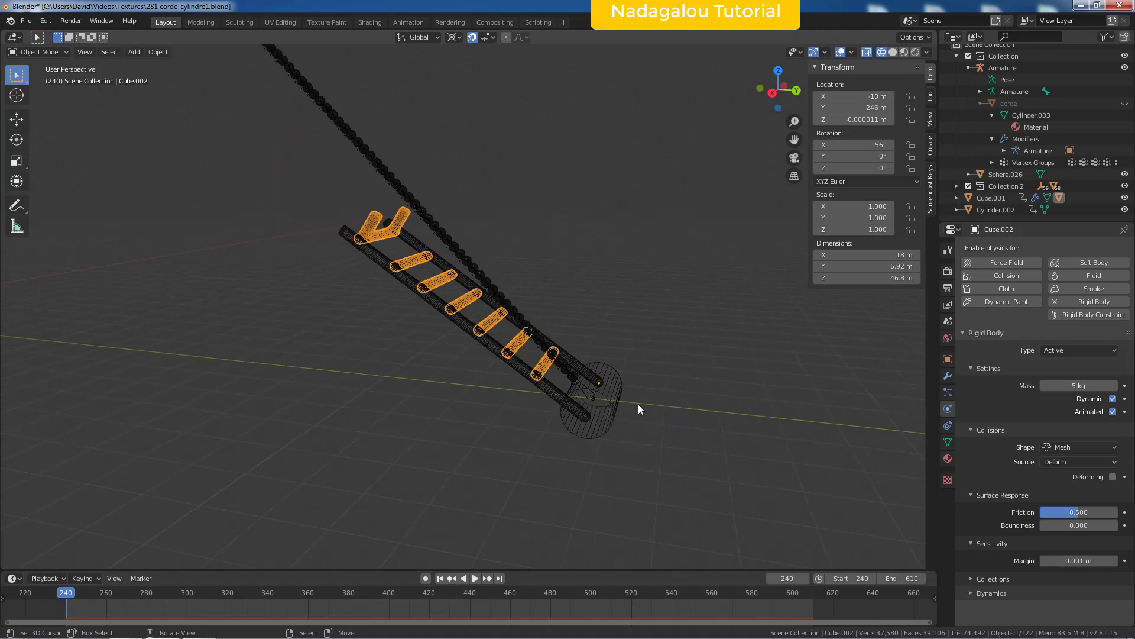
Play the rope simulation from frame 240 and pause it at frame 592
scroll(638, 408, "down", 2)
left_click(475, 577)
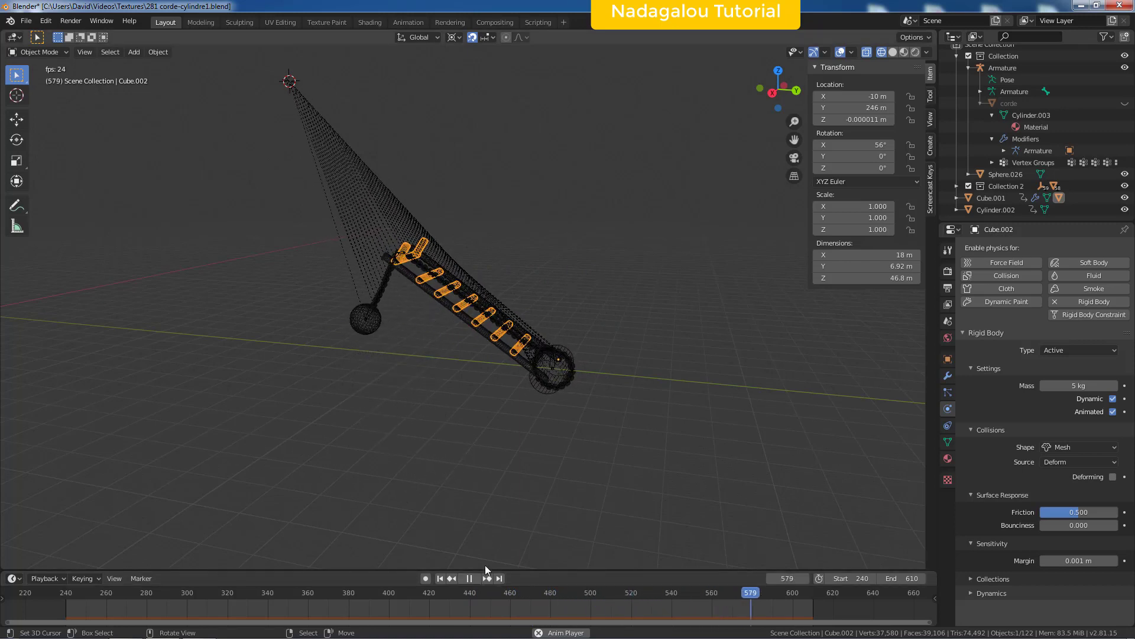
left_click(469, 578)
Inspect the contact between the rope's spheres and the ladder's rungs in Right Orthographic view and close-up perspective
scroll(592, 420, "up", 3)
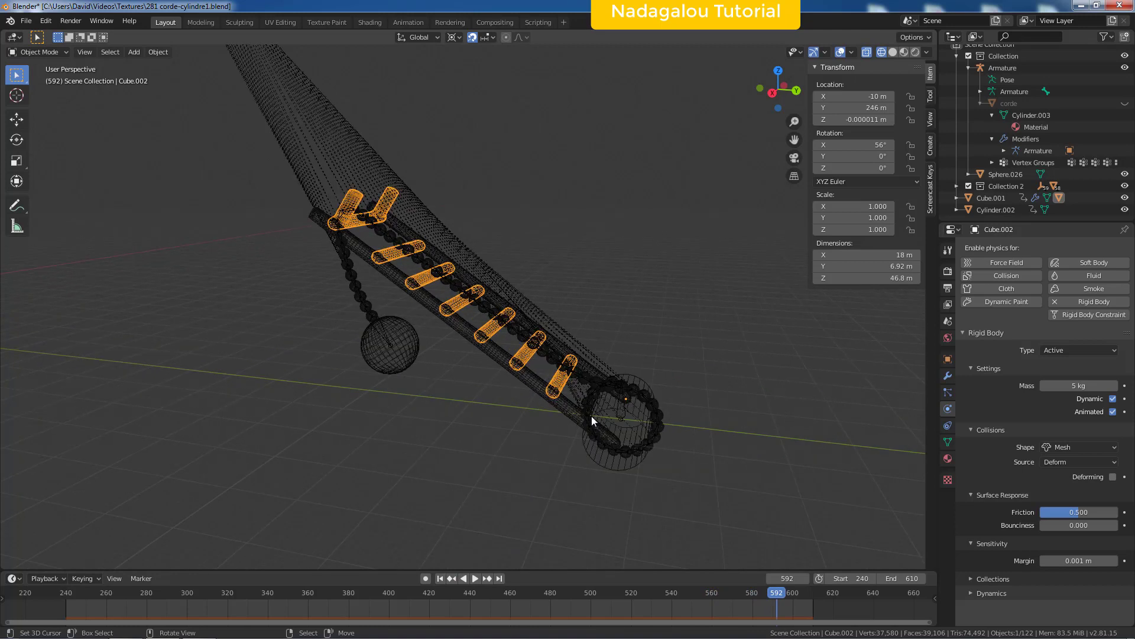
key("KP_3")
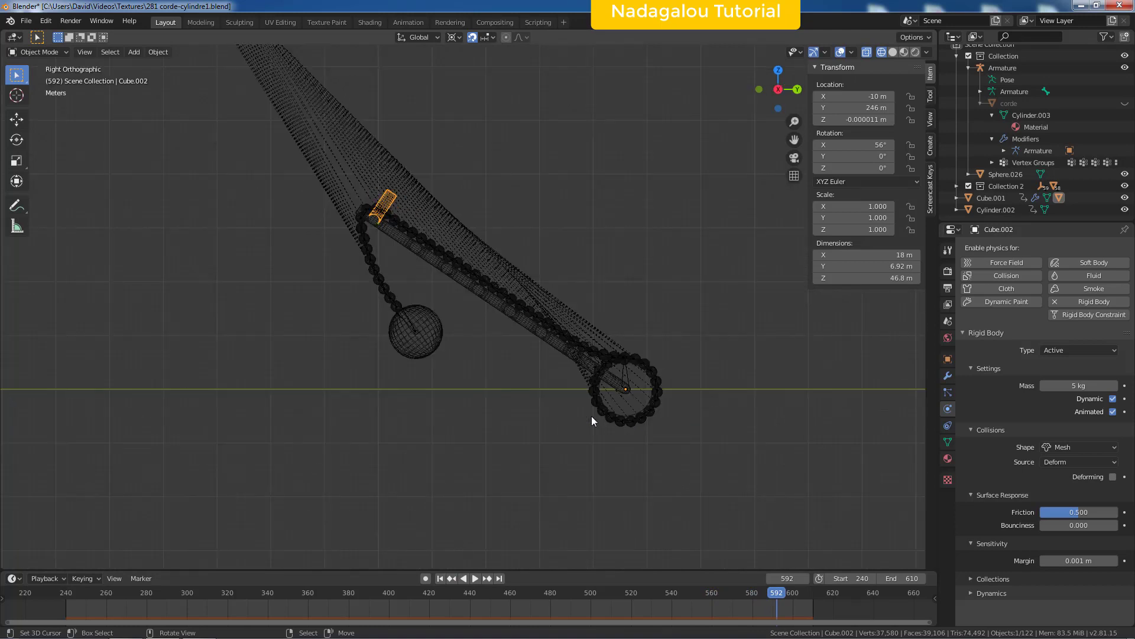
scroll(685, 410, "up", 2)
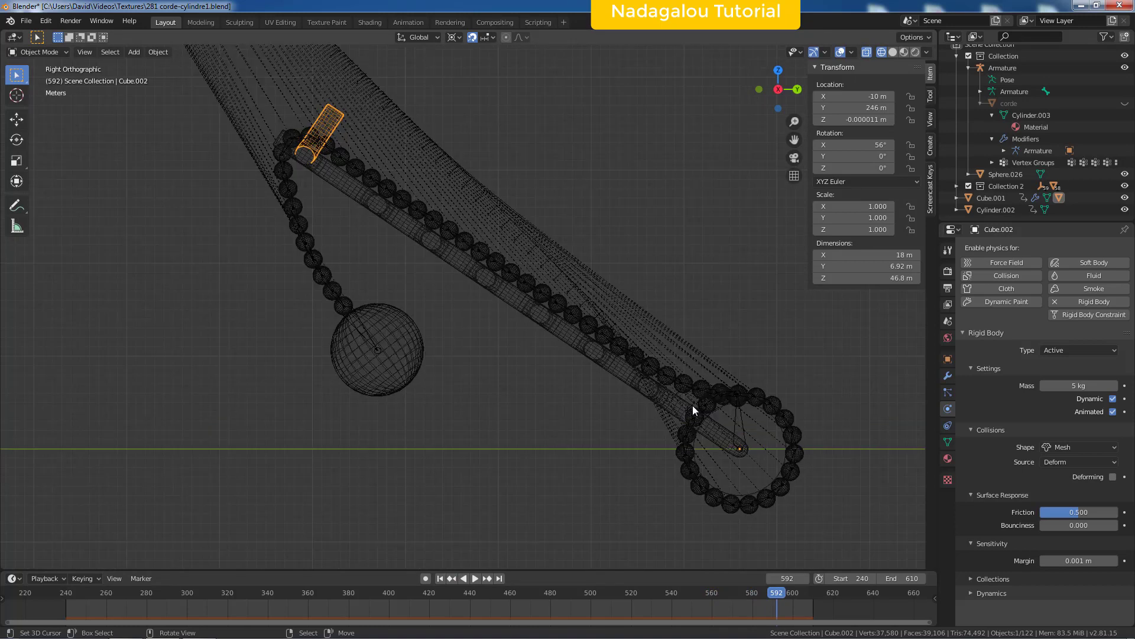
scroll(650, 353, "up", 3)
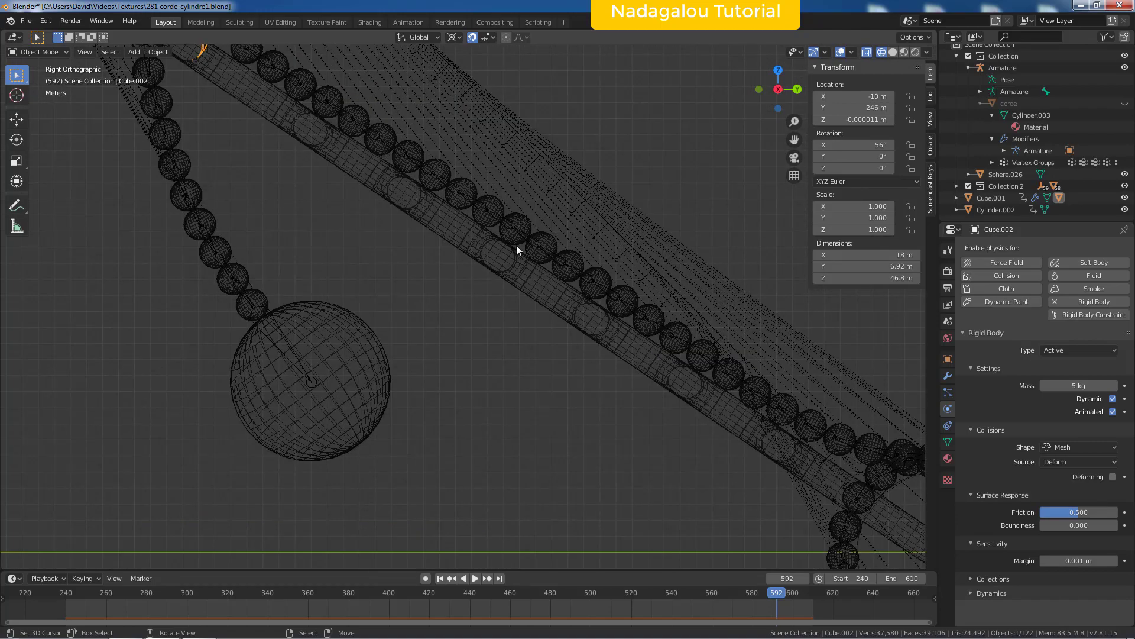
mouse_move(577, 367)
middle_mouse_down()
mouse_move(552, 386)
mouse_move(564, 385)
middle_mouse_up()
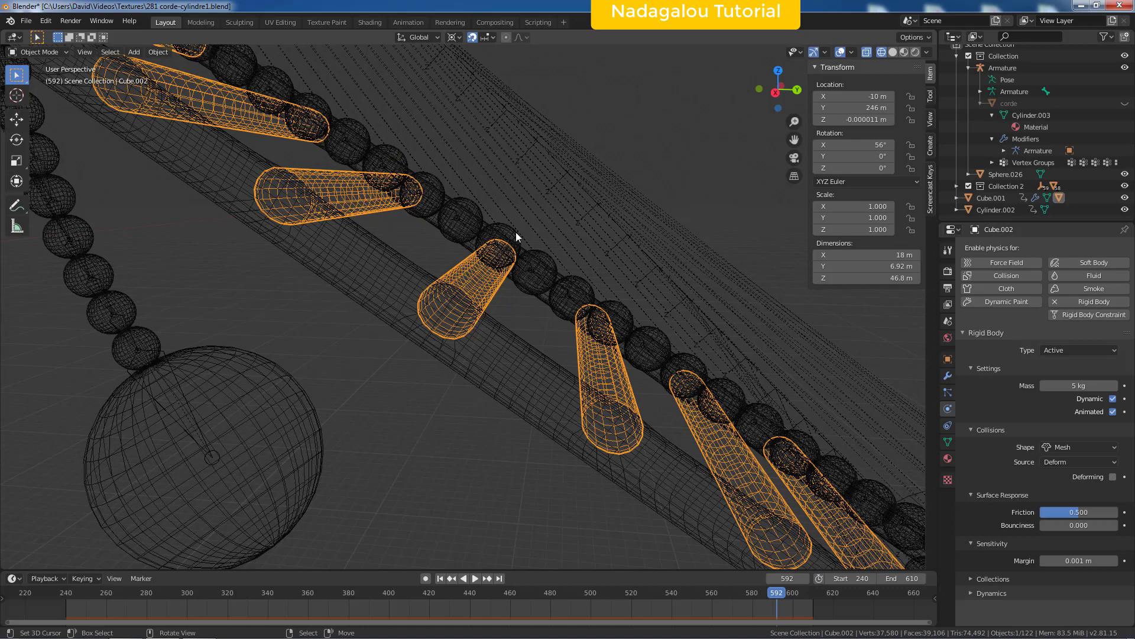
scroll(610, 331, "down", 3)
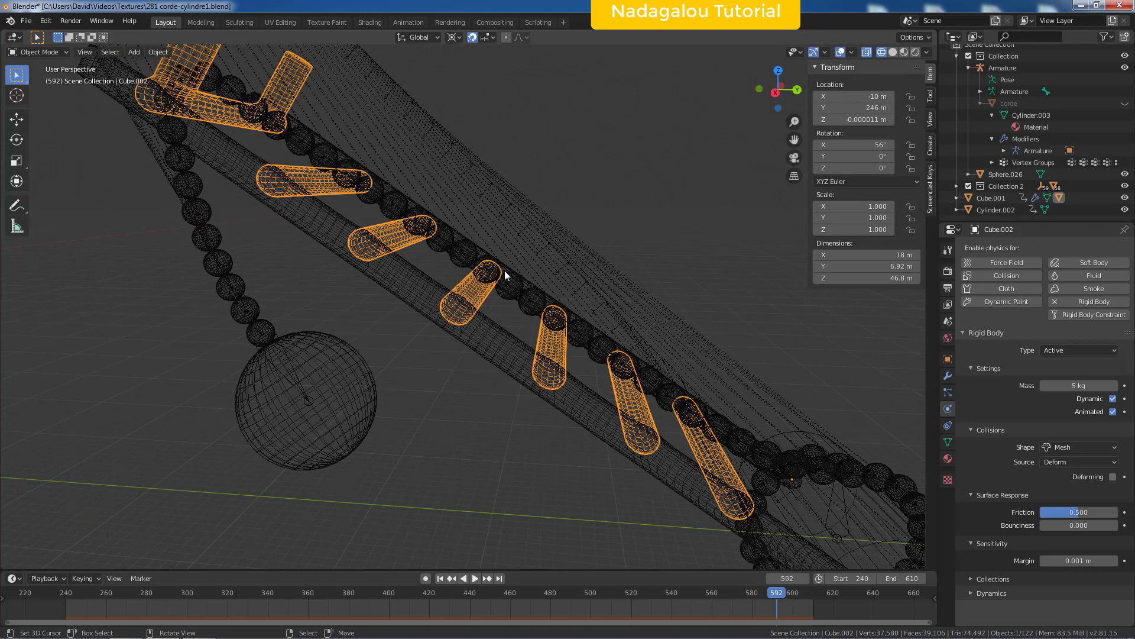
scroll(505, 270, "down", 2)
scroll(686, 422, "down", 3)
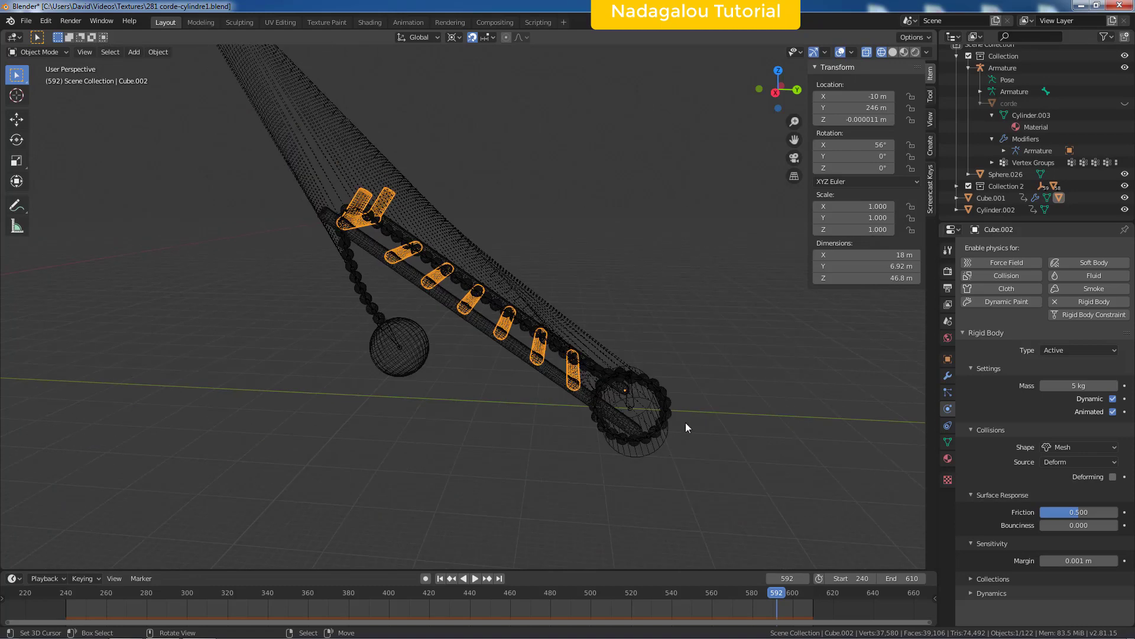
Open the scene's Rigid Body World settings and review the speed, steps per second, solver iterations and cache
mouse_move(686, 422)
middle_mouse_down()
mouse_move(544, 393)
mouse_move(635, 414)
mouse_move(674, 408)
middle_mouse_up()
left_click(948, 321)
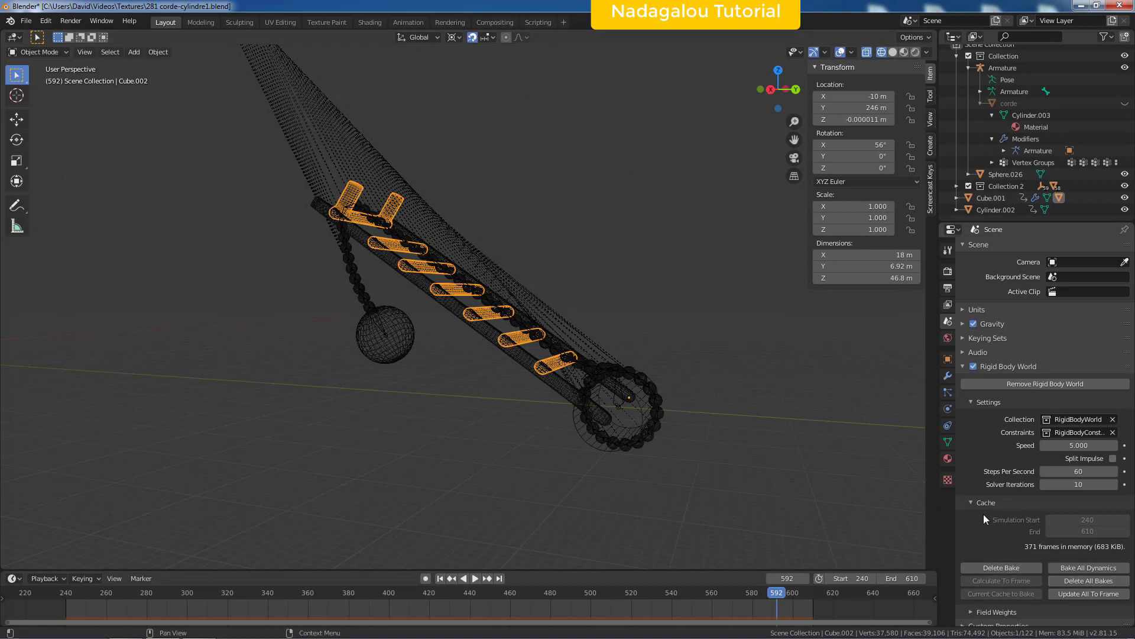
scroll(672, 463, "up", 5)
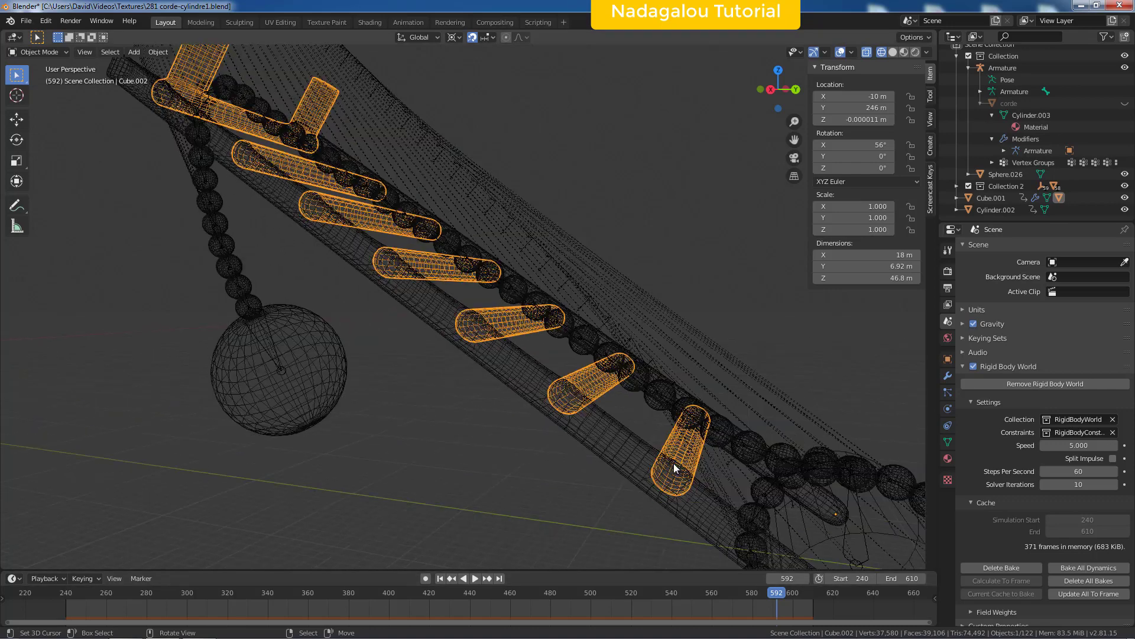
scroll(673, 463, "down", 3)
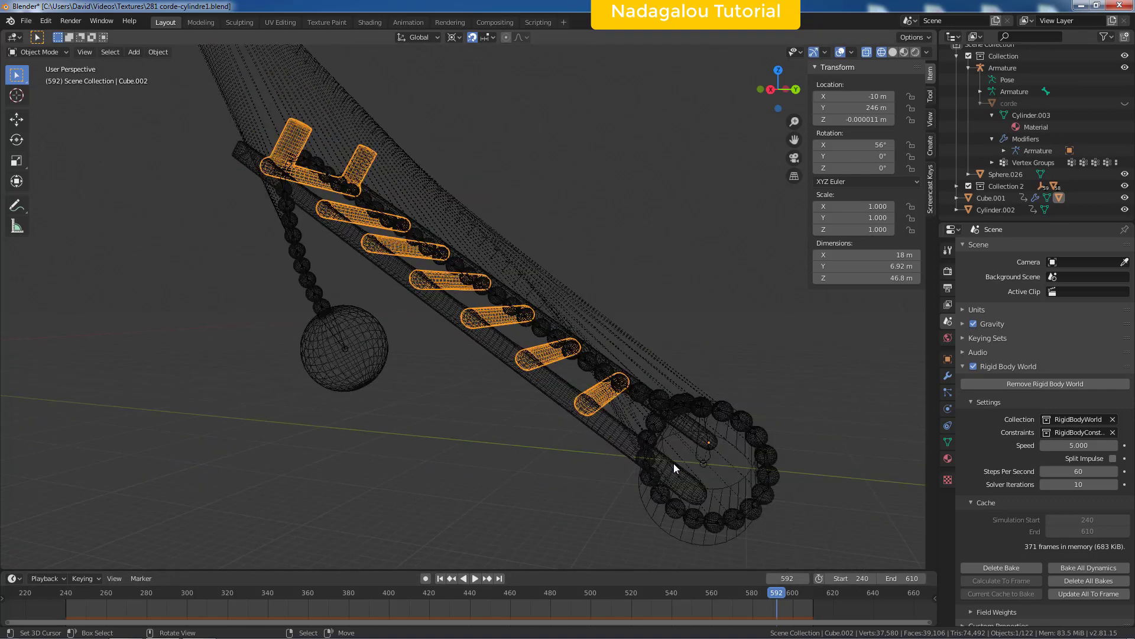
Return the viewport to Material Preview shading and unhide the corde rope mesh
left_click(903, 52)
scroll(659, 303, "down", 4)
scroll(658, 303, "up", 3)
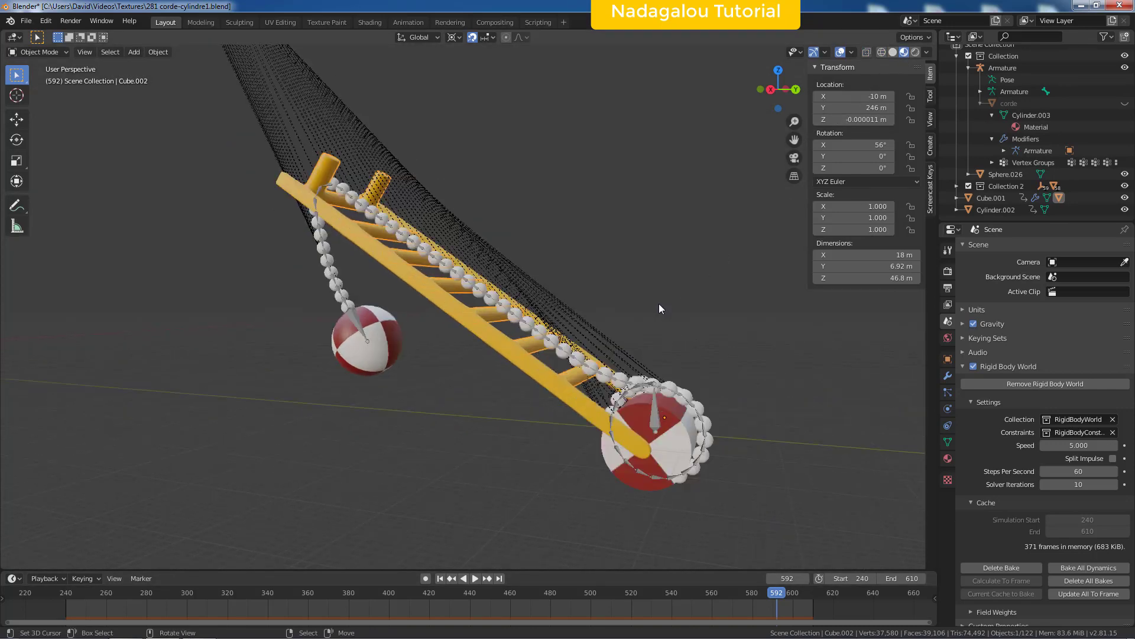
scroll(659, 304, "up", 4)
scroll(520, 293, "down", 5)
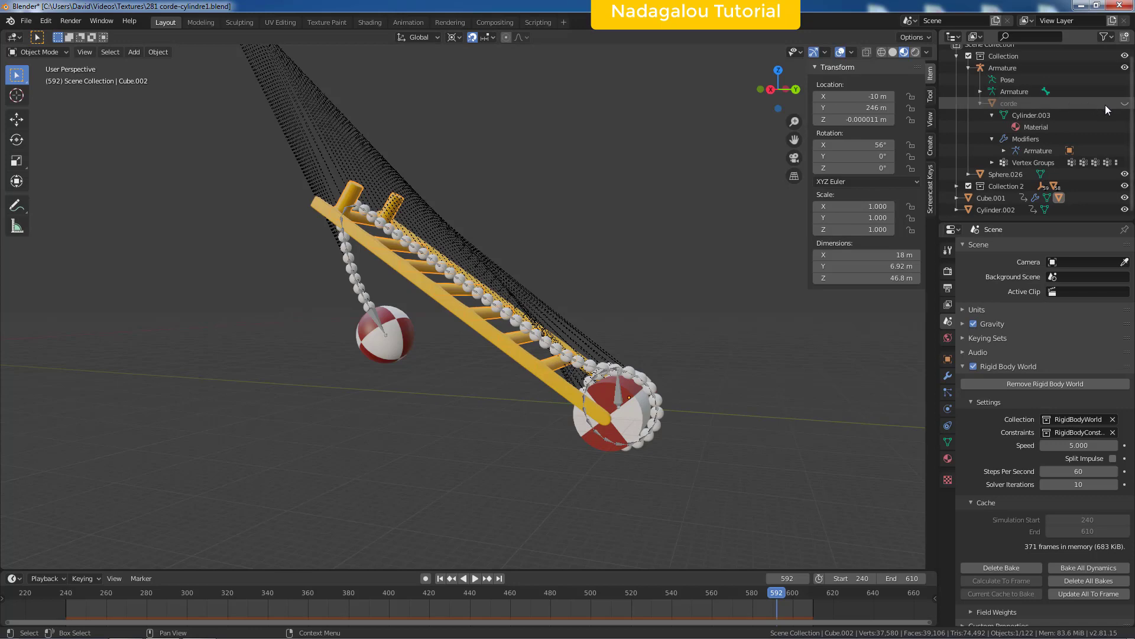
left_click(1126, 104)
scroll(655, 304, "up", 5)
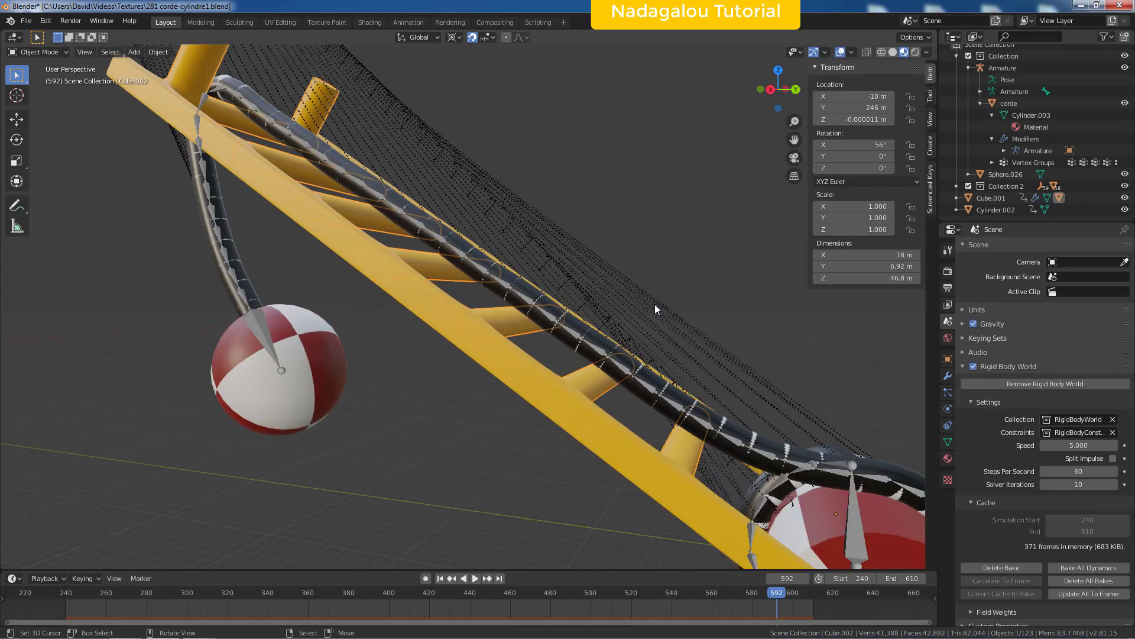
Return to frame 240 and hide the Armature object with the corde rope mesh selected
left_click(440, 577)
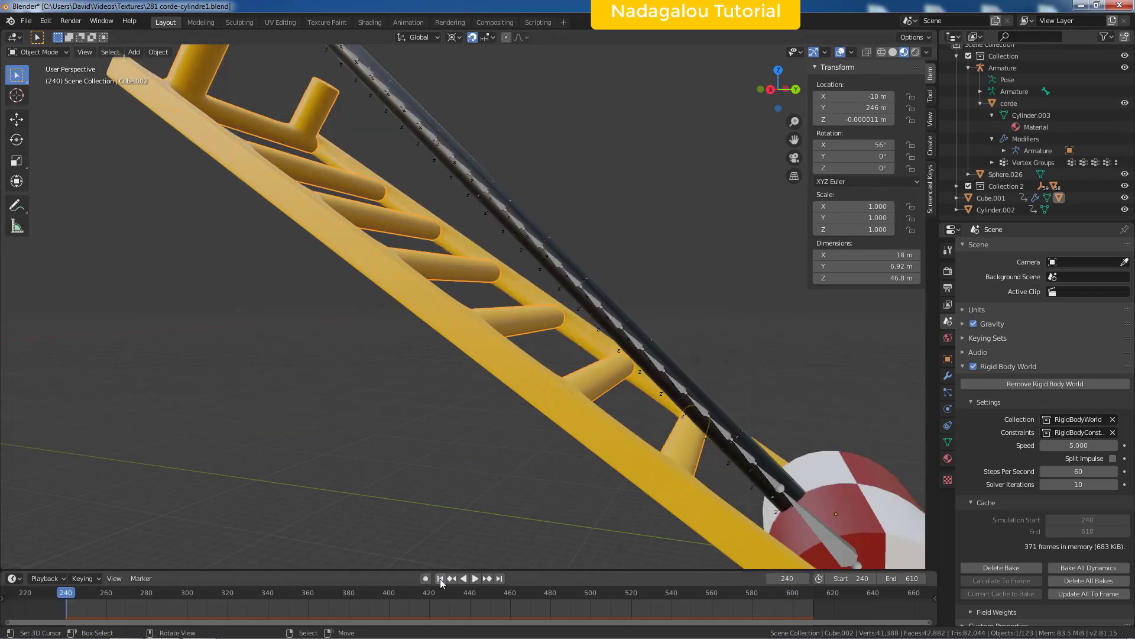
scroll(515, 471, "down", 1)
left_click(517, 280)
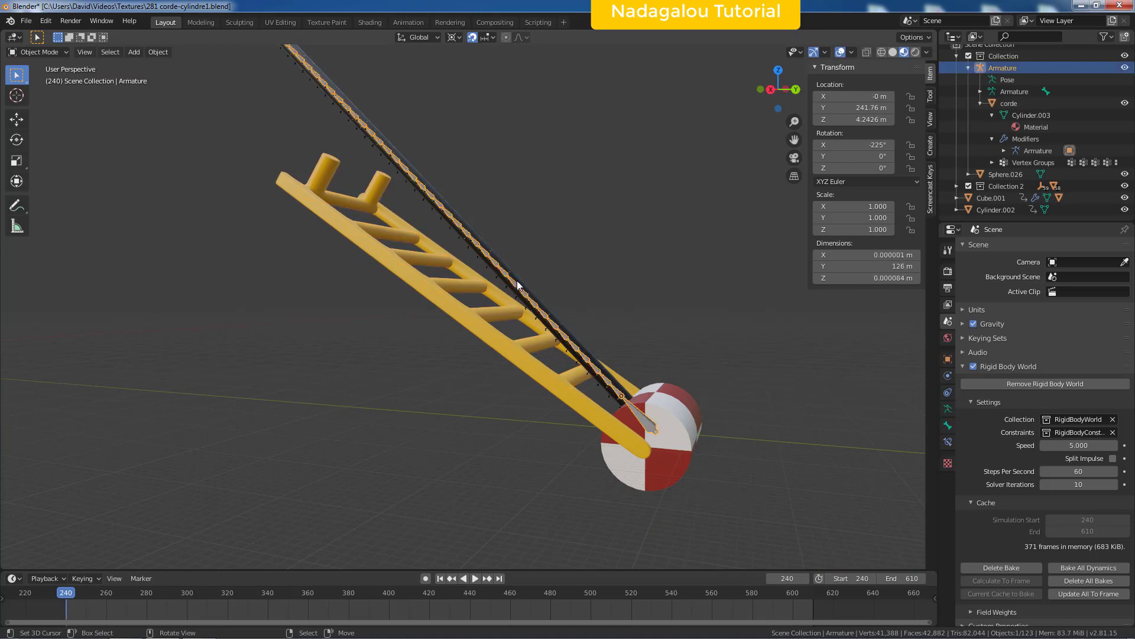
left_click(518, 276)
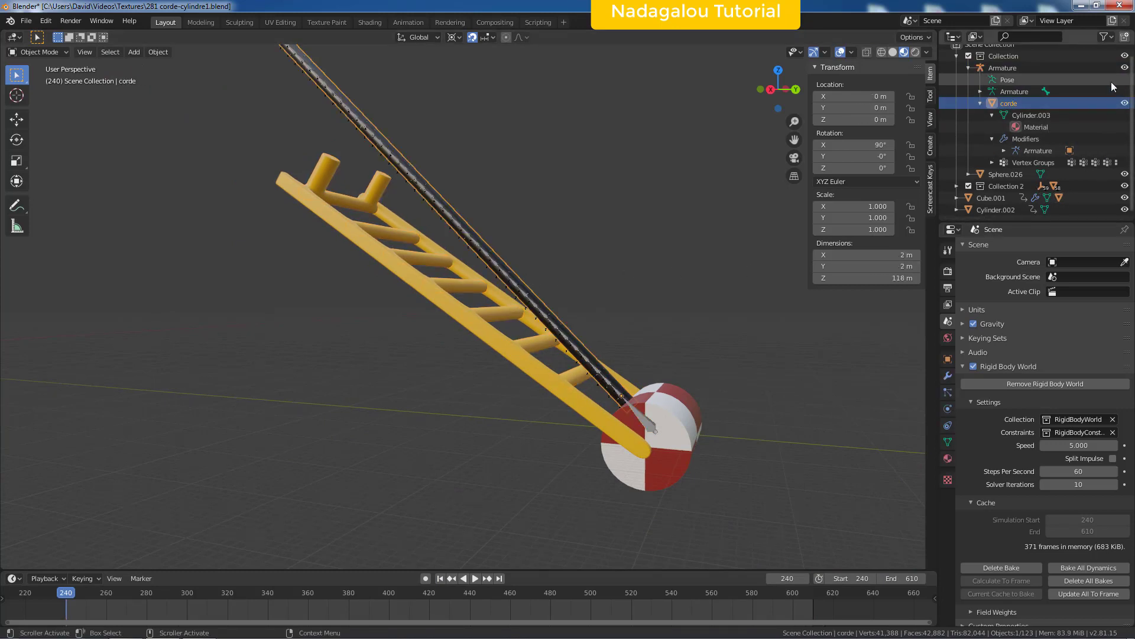
left_click(1125, 69)
scroll(764, 252, "up", 5)
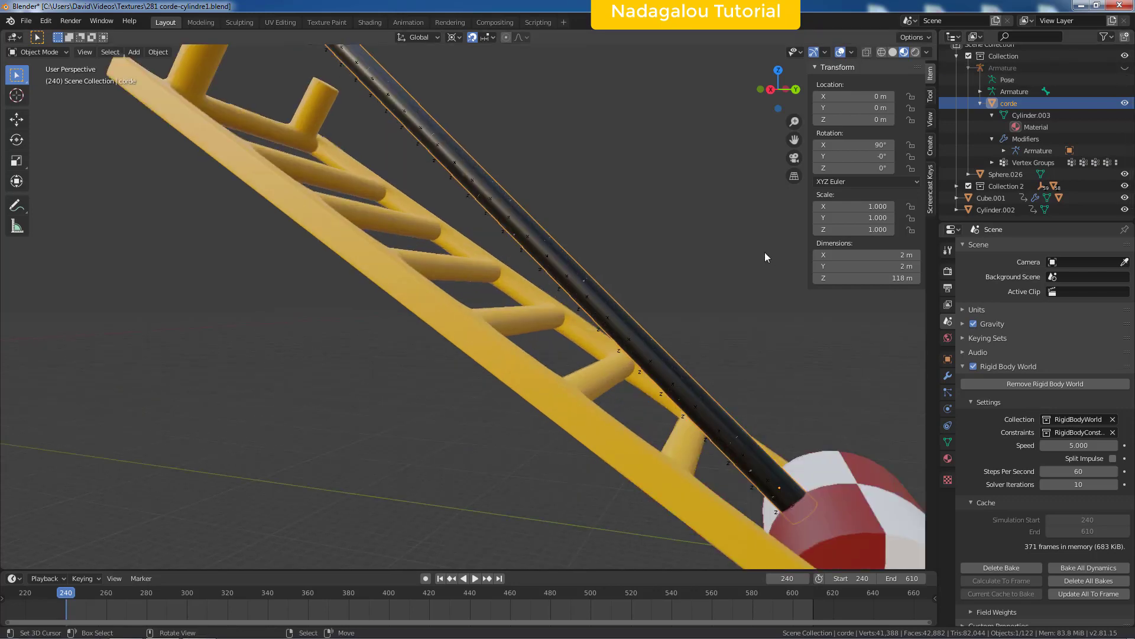
Show the corde mesh in wireframe and enter Edit Mode with vertex selection for a close look at its edge loops around the spheres
left_click(880, 53)
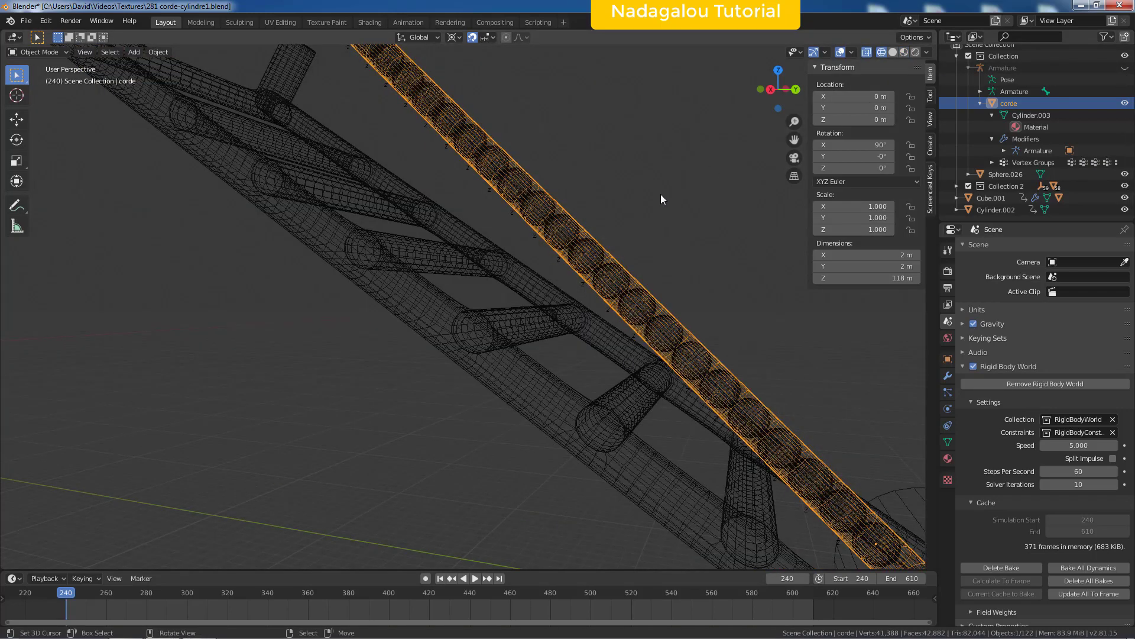
right_click(597, 256)
right_click(608, 259)
key("Tab")
scroll(608, 257, "up", 4)
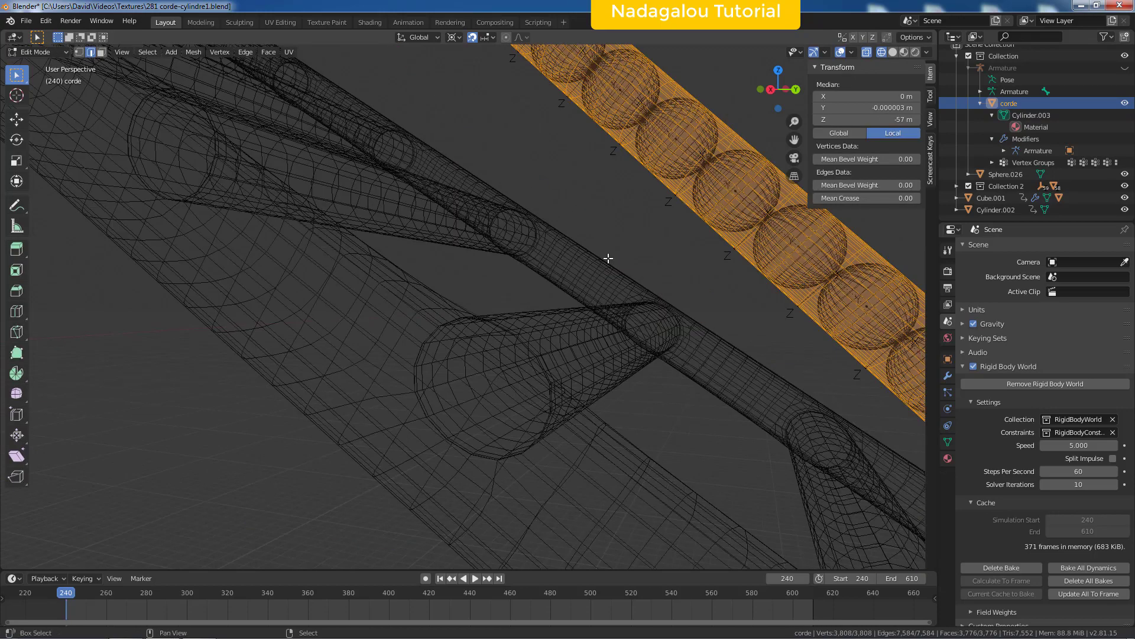
middle_click_drag(608, 258, 472, 417, "shift")
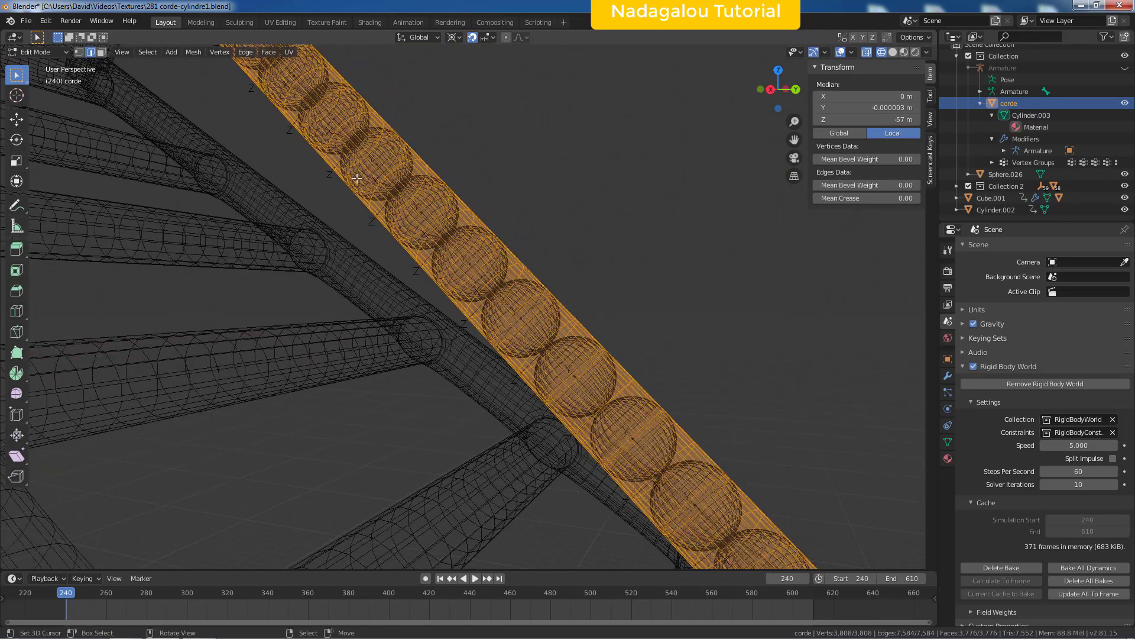
left_click(80, 53)
scroll(319, 215, "up", 2)
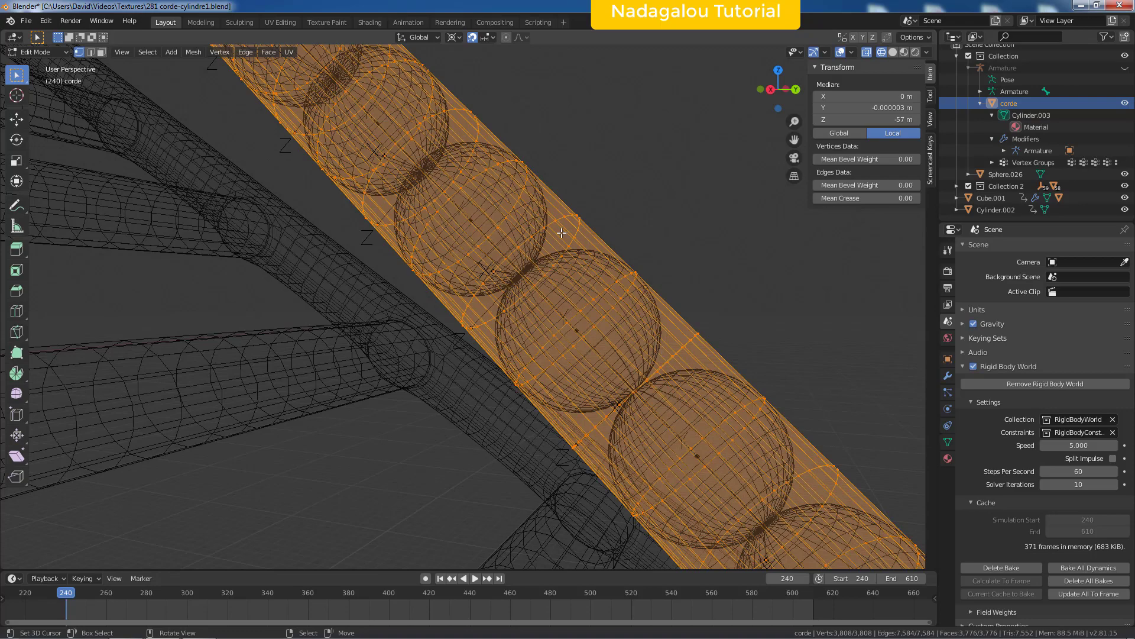
Examine both ends of the corde mesh, from the cylinder up to the large ball, finishing in Right Orthographic view
scroll(641, 310, "down", 10)
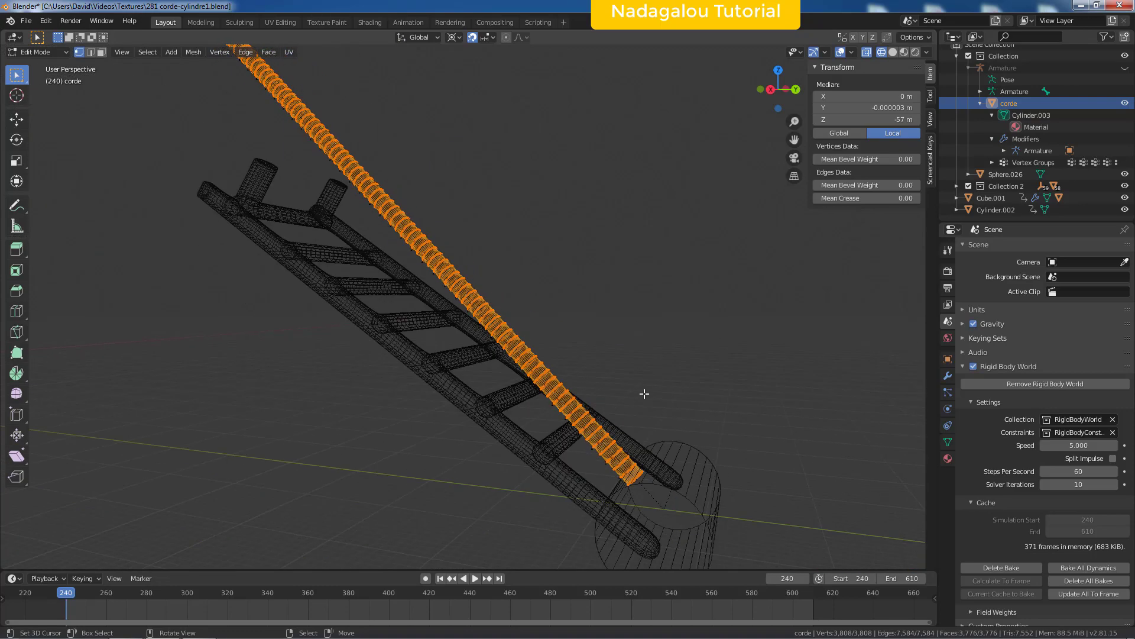
scroll(573, 314, "up", 10)
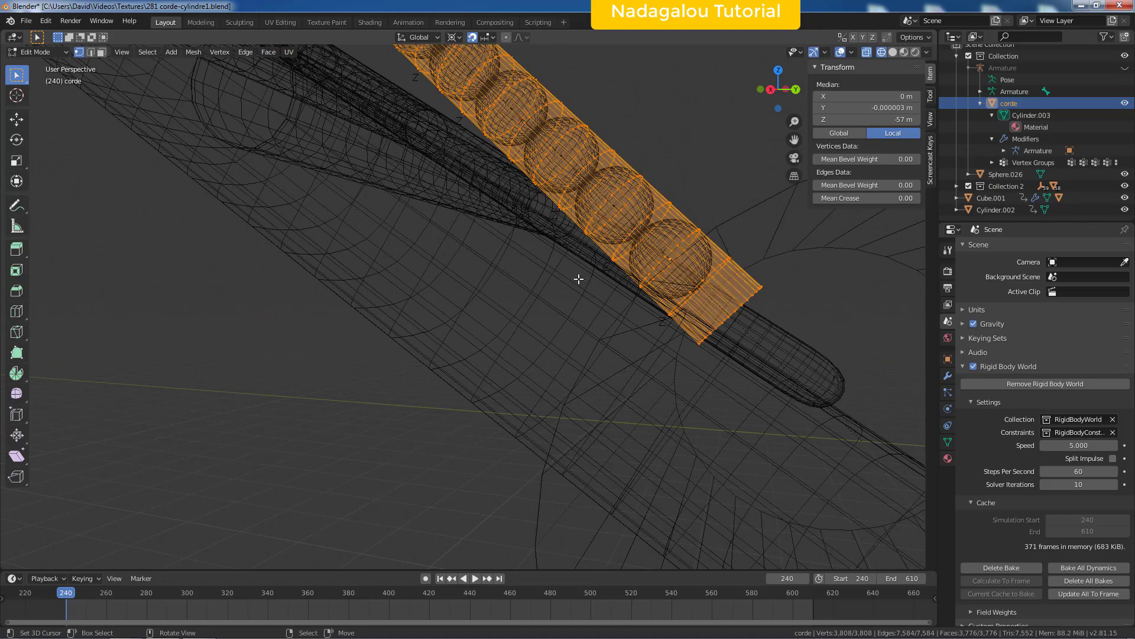
scroll(578, 278, "down", 10)
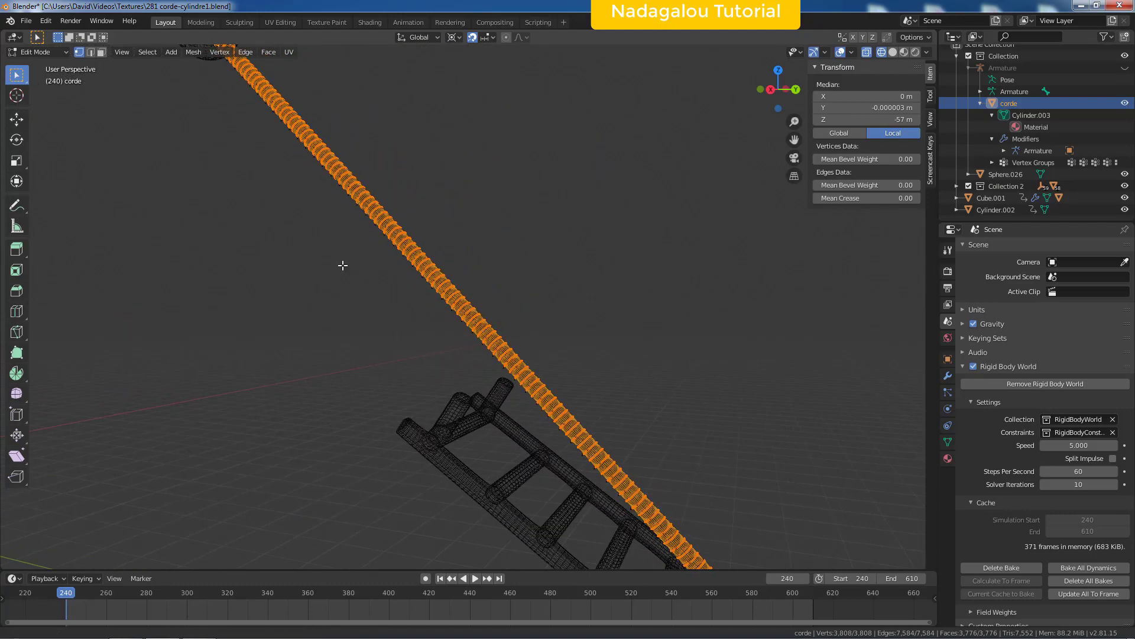
middle_click_drag(343, 266, 425, 314, "shift")
scroll(348, 231, "up", 9)
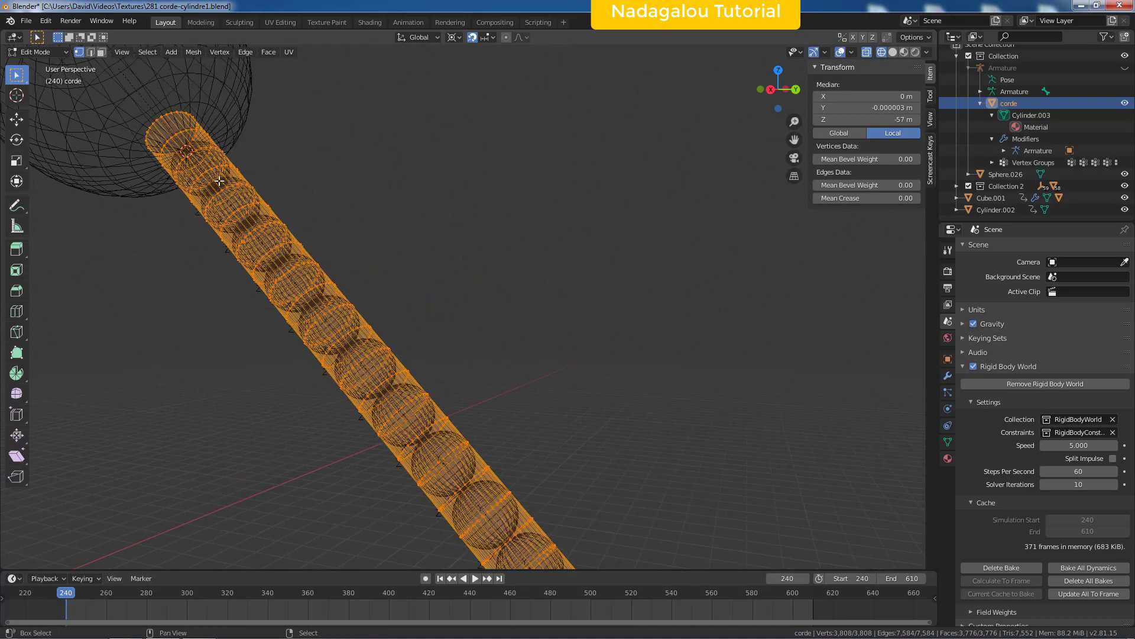
middle_click_drag(219, 181, 628, 460, "shift")
key("KP_3")
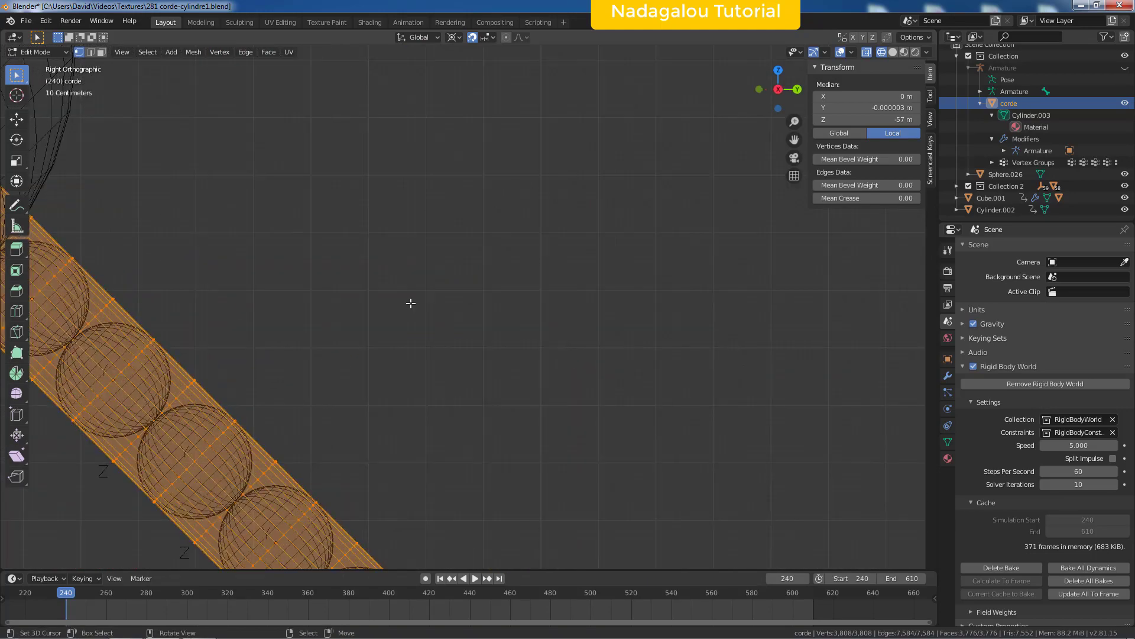
scroll(411, 303, "down", 4)
middle_click_drag(345, 270, 570, 306, "shift")
scroll(569, 306, "up", 3)
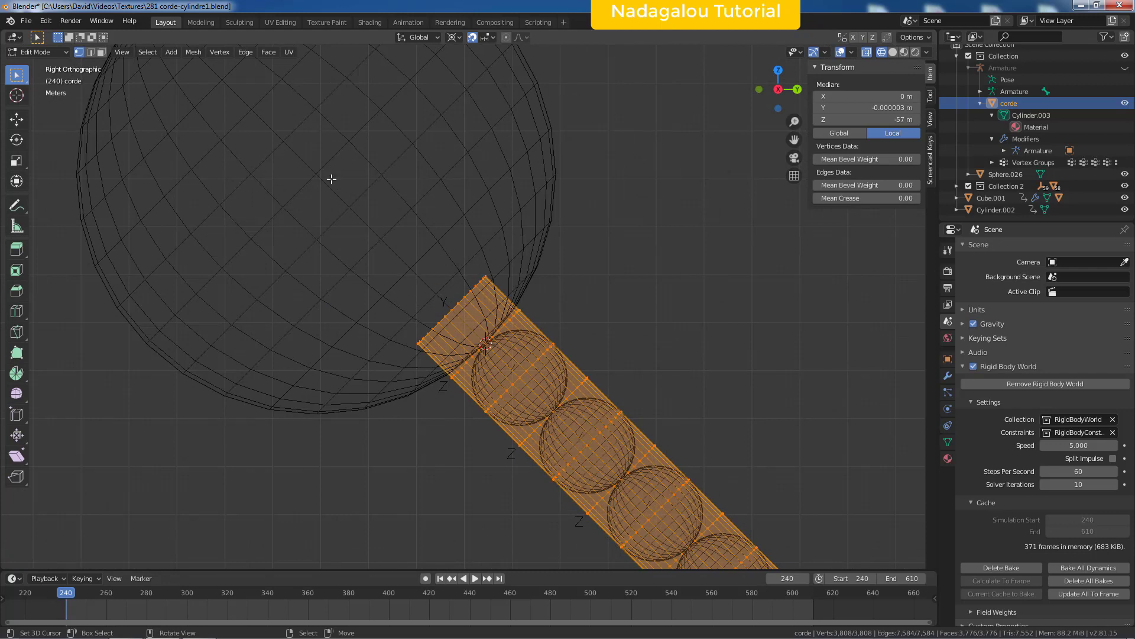
Examine the full rope and the alignment of its edge loops with the spheres beside the ladder in Right Orthographic view
scroll(330, 178, "down", 12)
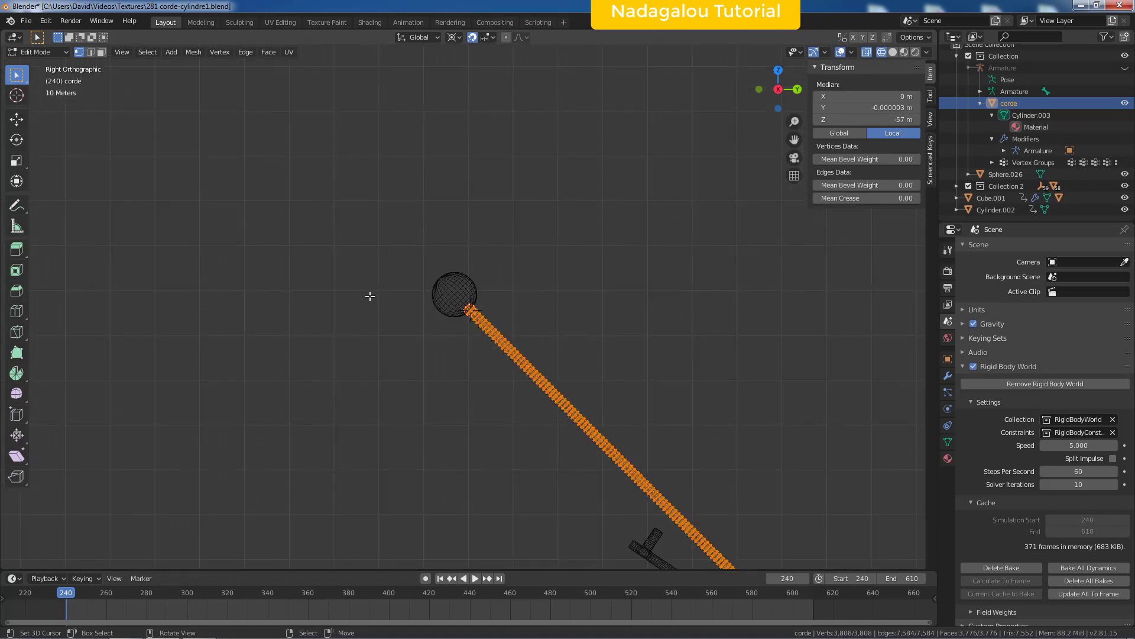
scroll(370, 296, "down", 4)
scroll(514, 357, "down", 3)
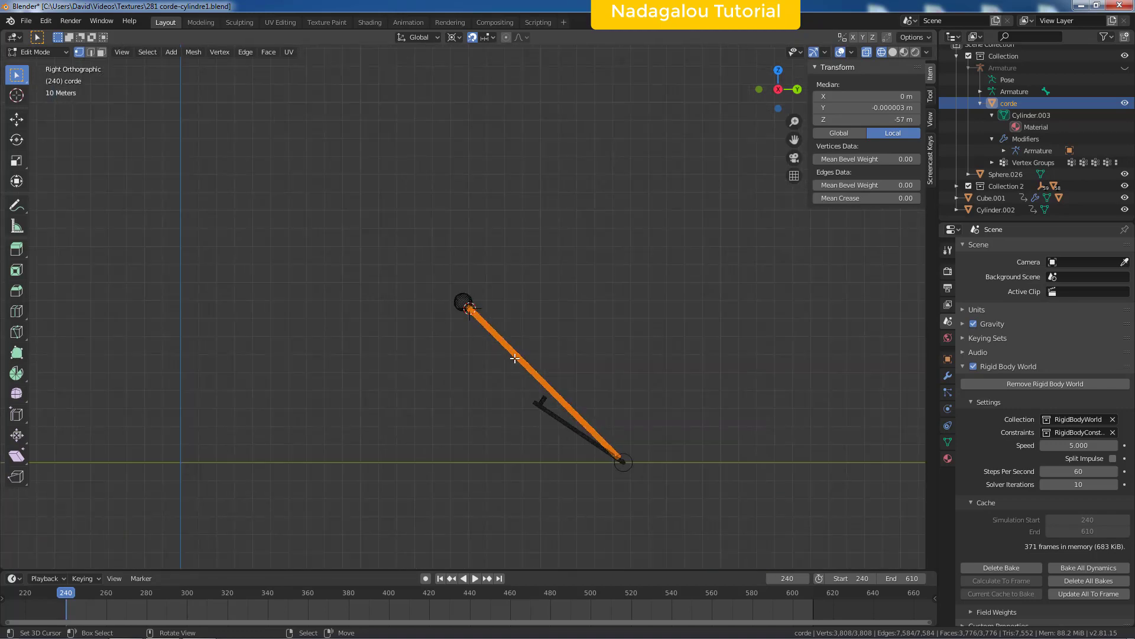
scroll(514, 358, "up", 10)
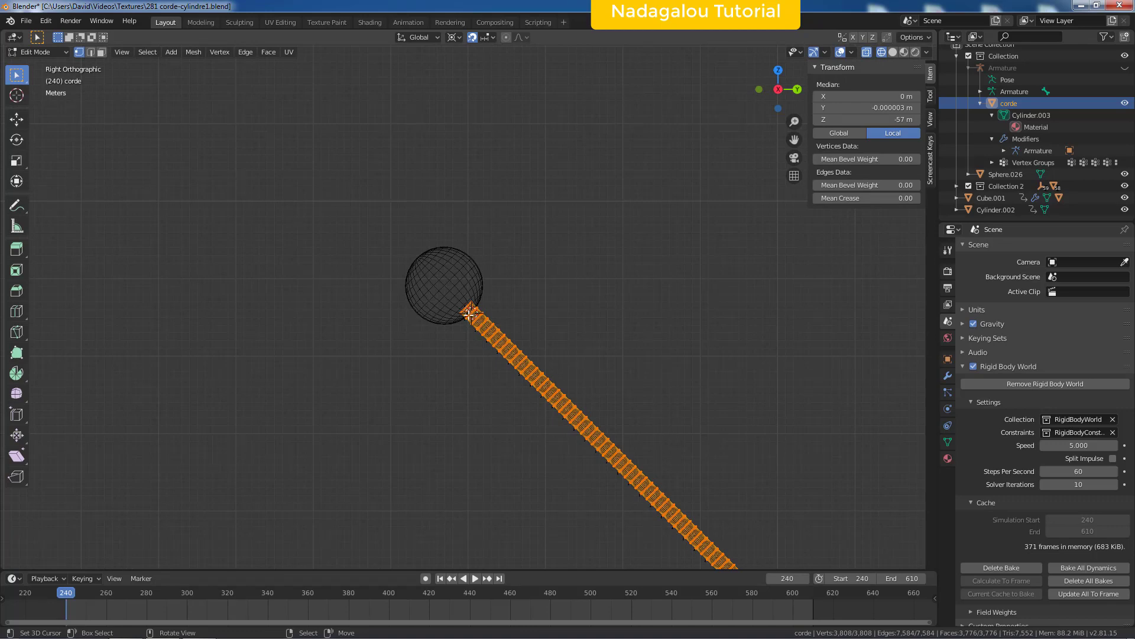
scroll(448, 278, "down", 3)
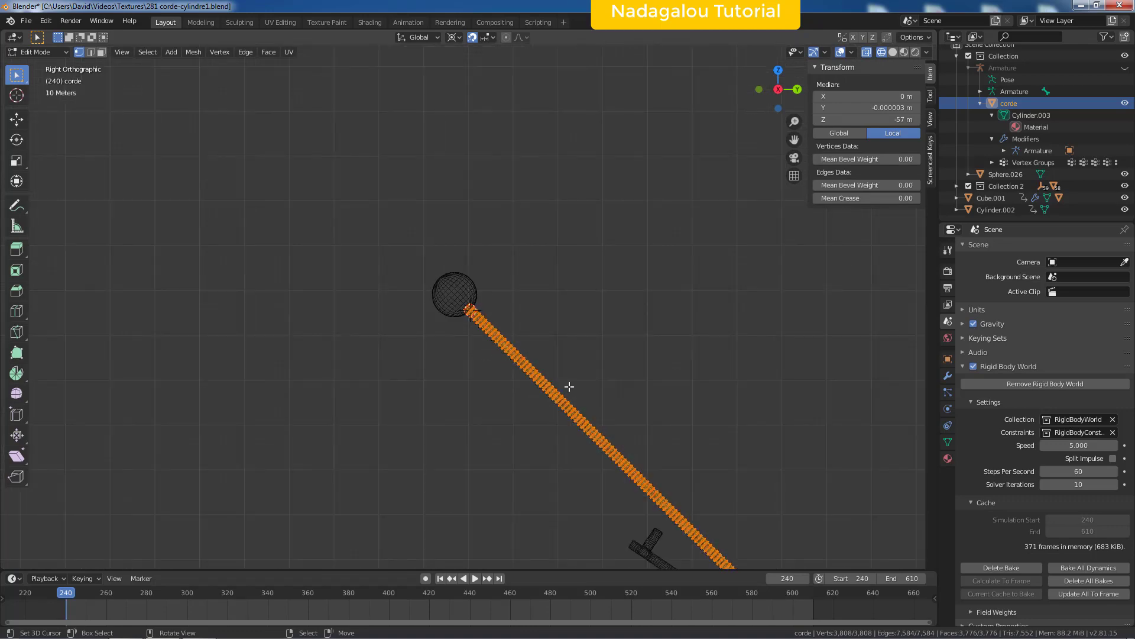
middle_click_drag(580, 337, 385, 116, "shift")
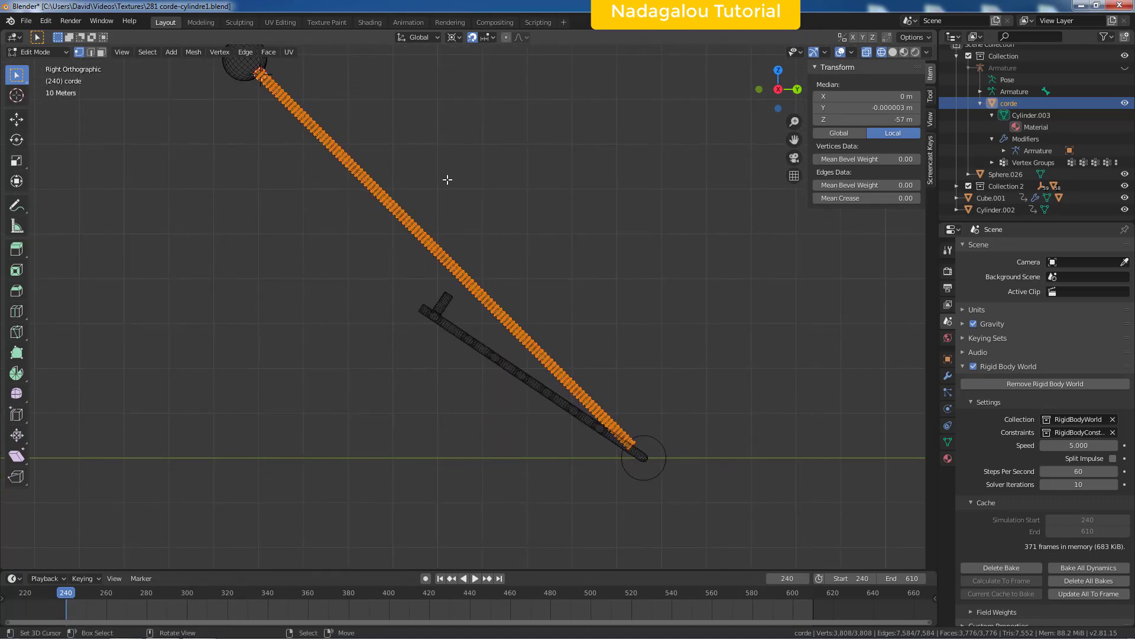
scroll(446, 177, "up", 10)
scroll(483, 212, "down", 3)
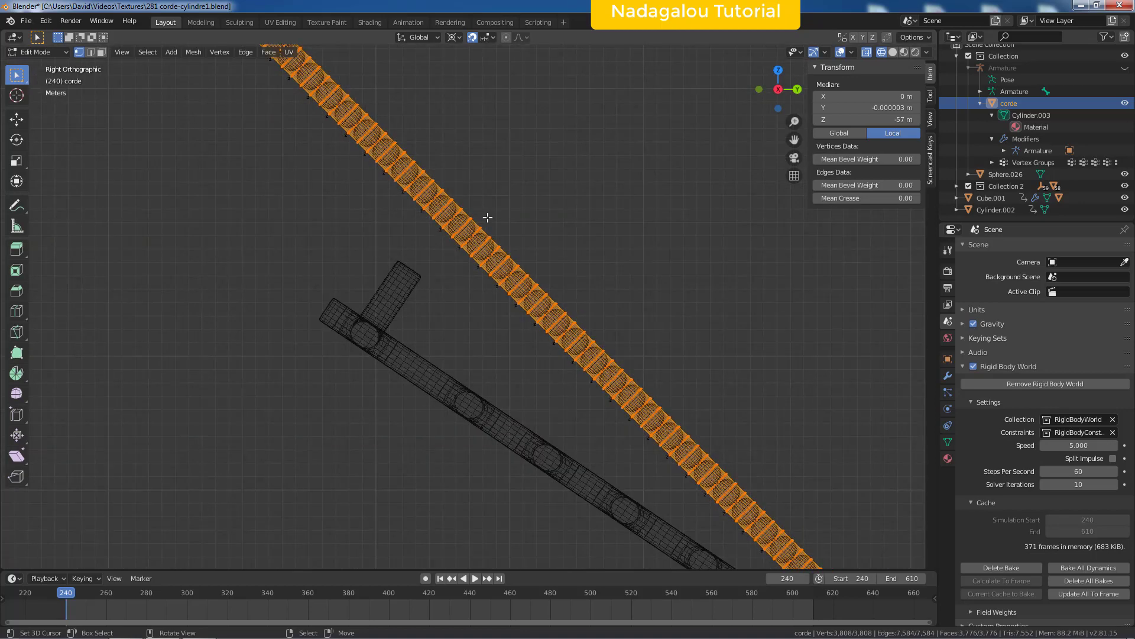
scroll(547, 219, "up", 4)
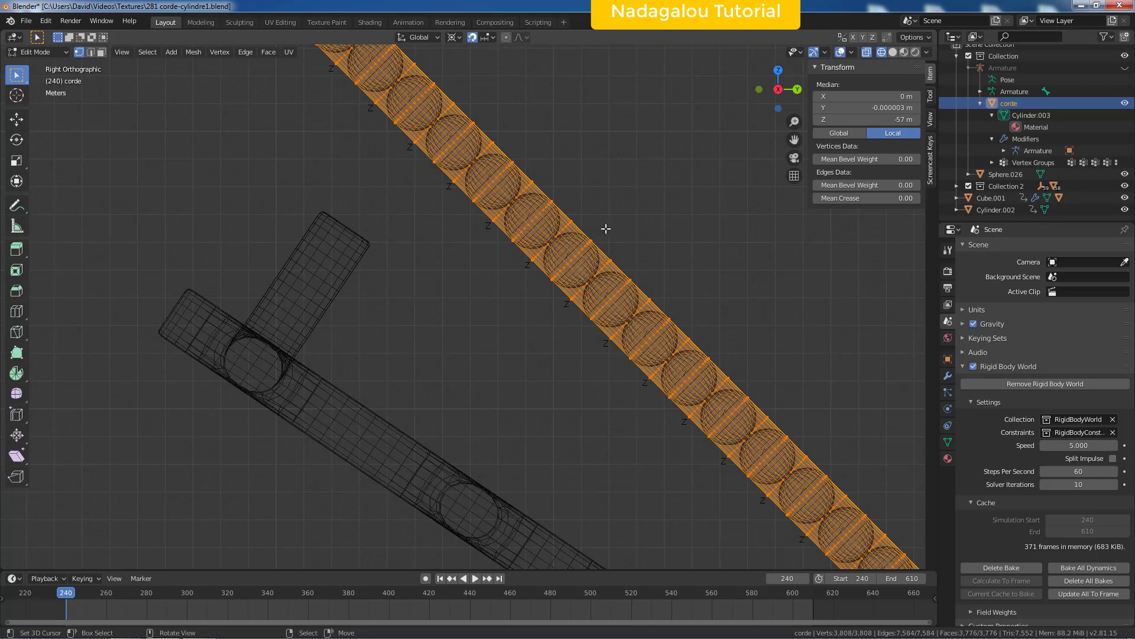
scroll(618, 309, "down", 3)
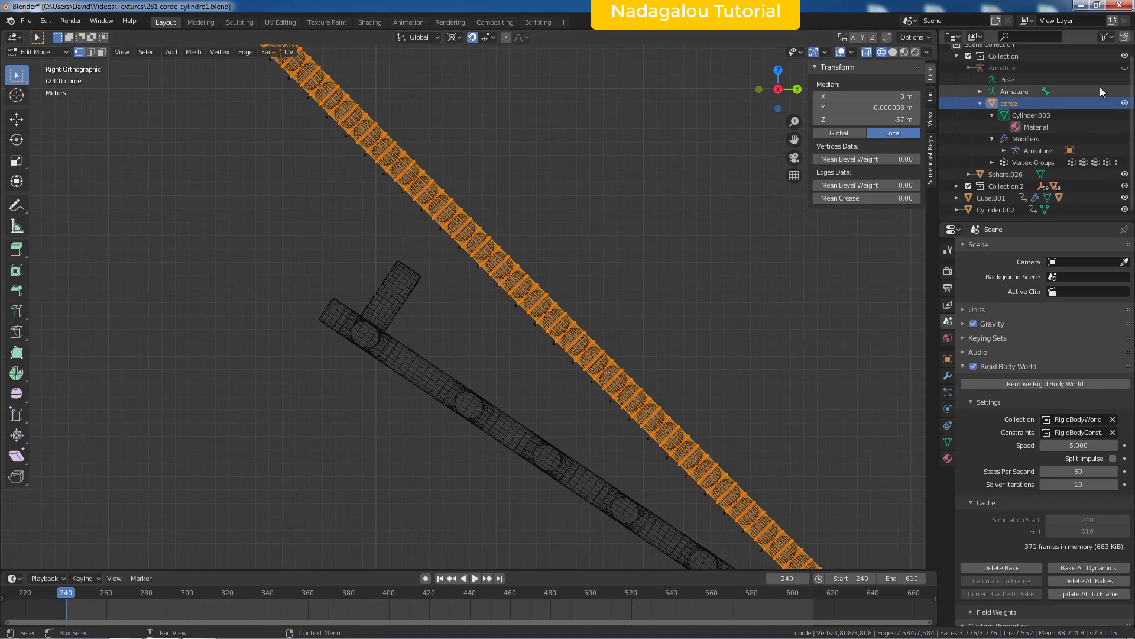
Unhide the Armature object and view the whole rope, ladder and cylinder setup in perspective
left_click(1125, 68)
scroll(628, 278, "up", 6)
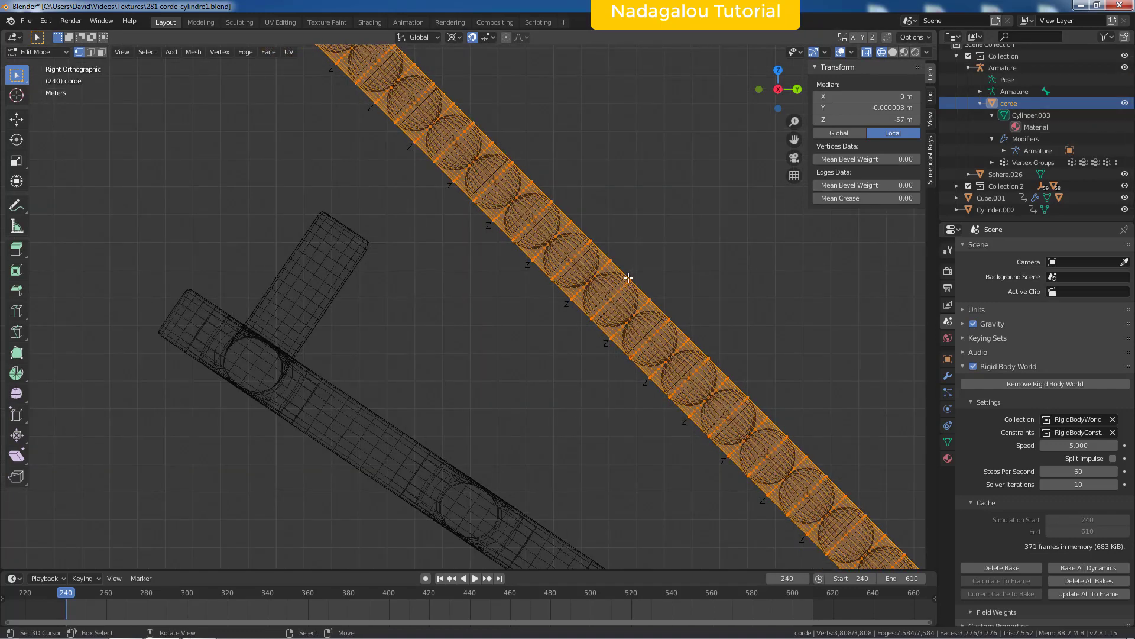
scroll(628, 278, "down", 6)
scroll(628, 278, "down", 3)
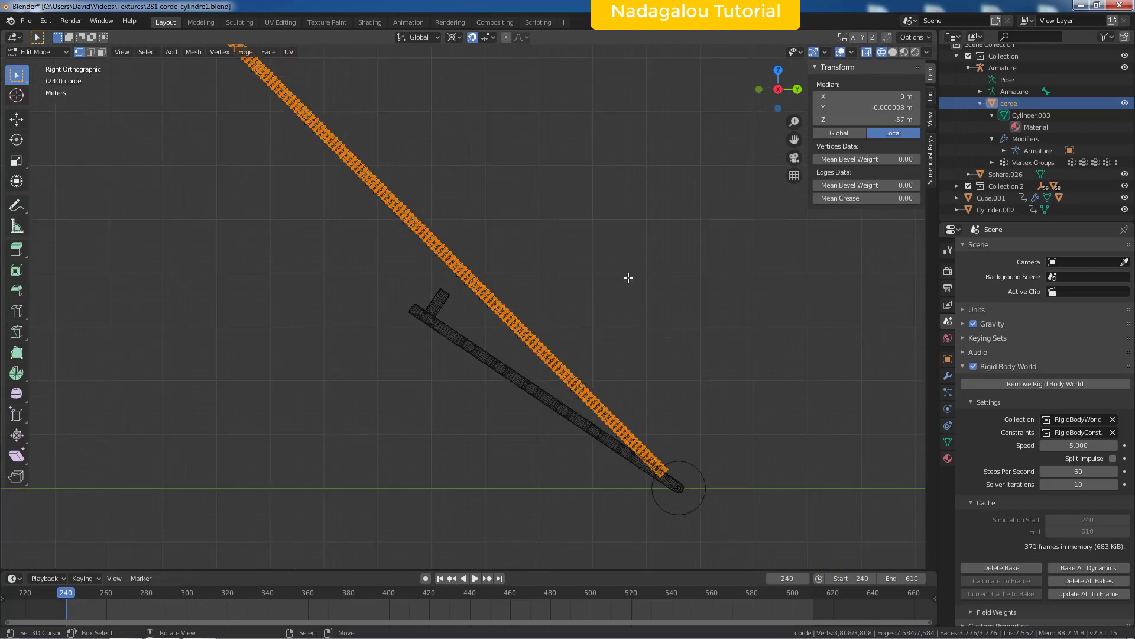
middle_click_drag(628, 277, 611, 327)
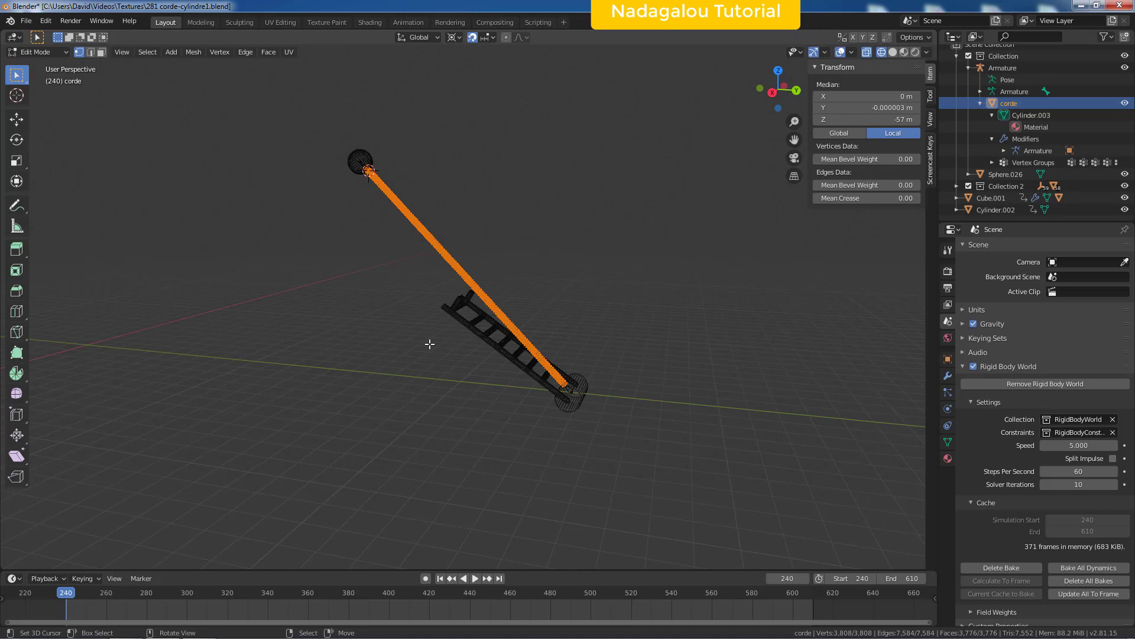
Start a new general file without saving the current one and delete all default objects
key("ctrl+n")
left_click(430, 344)
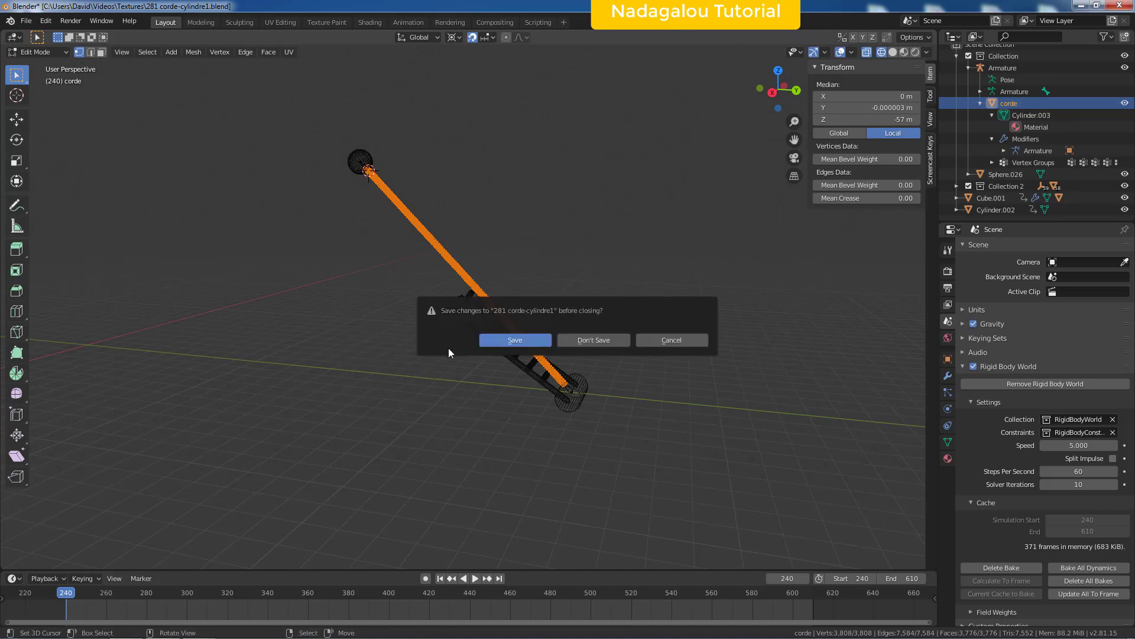
left_click(579, 341)
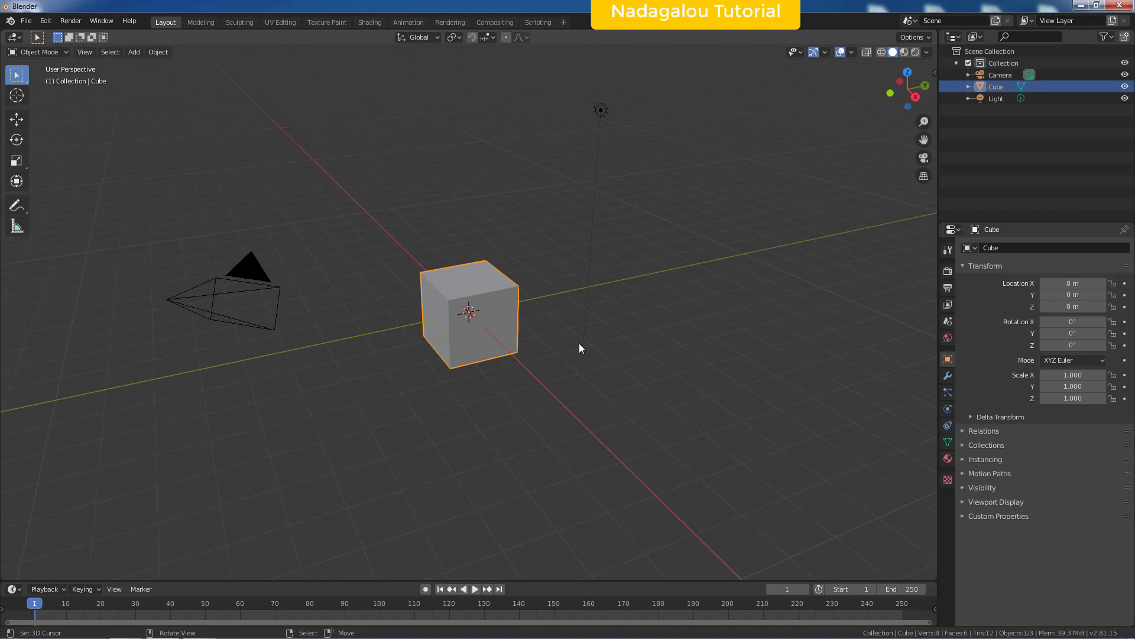
key("a")
key("Delete")
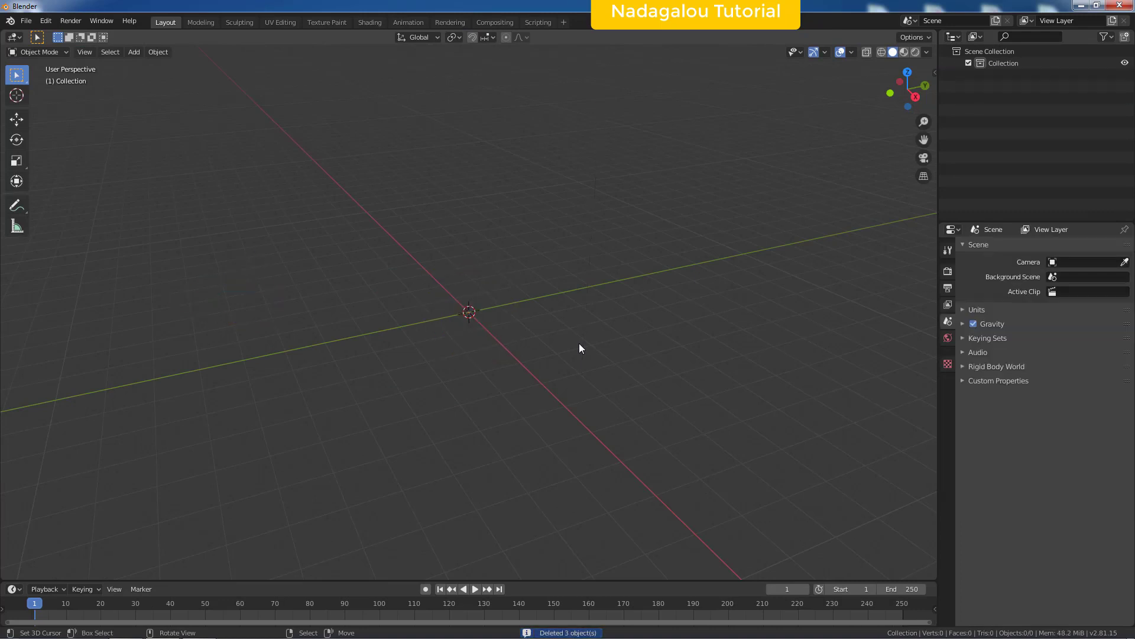
Switch to Right Orthographic view, enable snapping and check the pivot point options
key("KP_3")
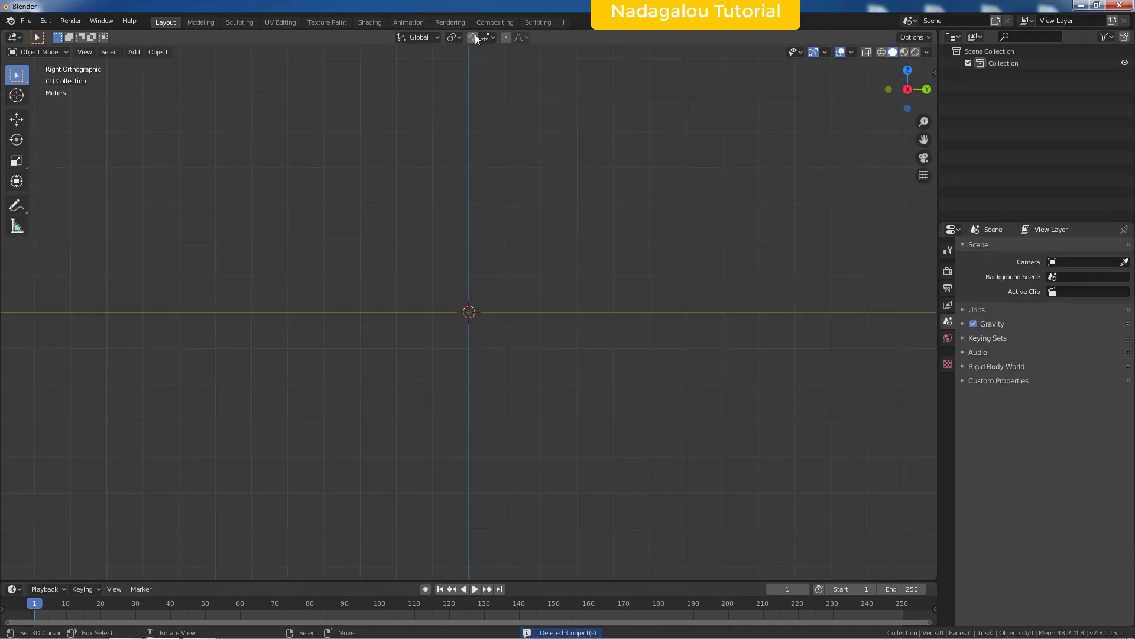
left_click(453, 38)
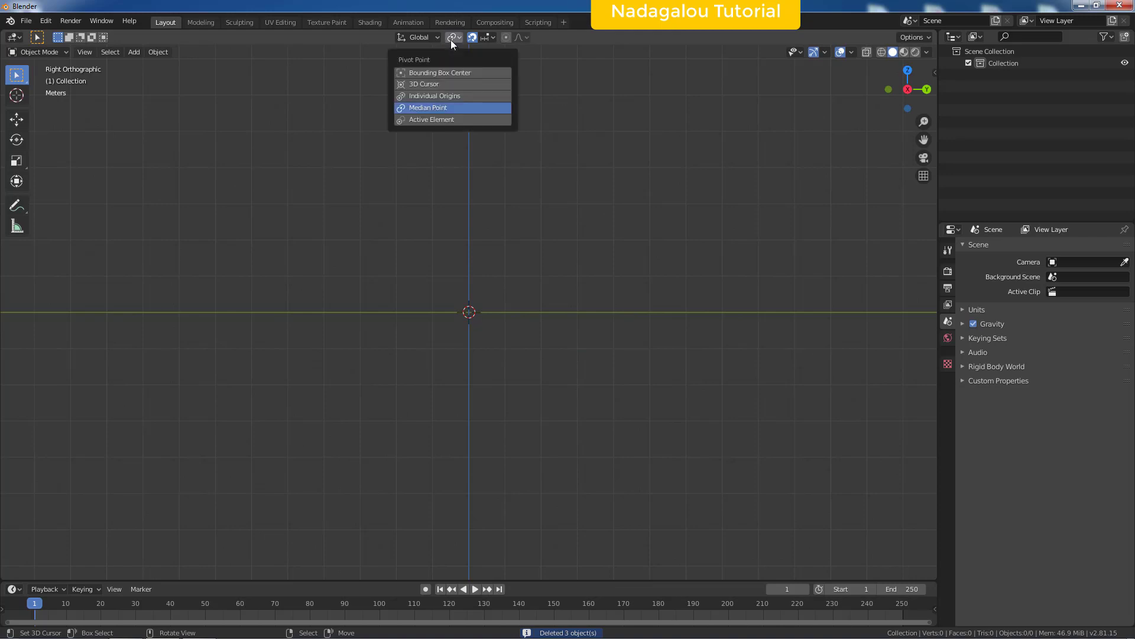
scroll(481, 237, "up", 3)
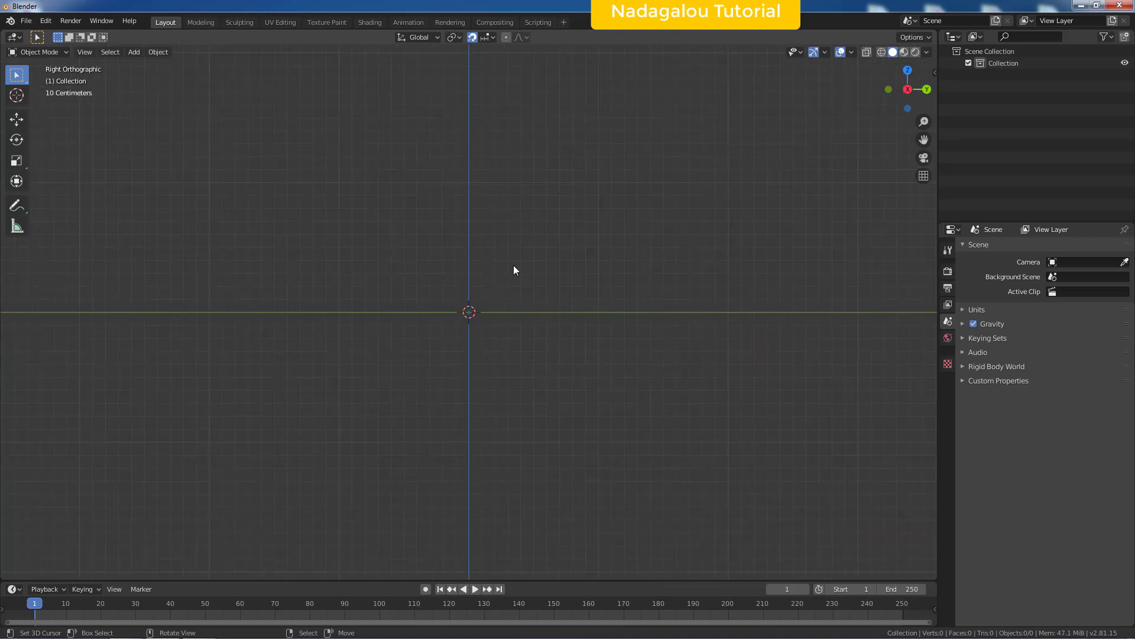
Add a UV sphere at the world origin and rotate it 90° about the X axis
key("shift+a")
mouse_move(515, 266)
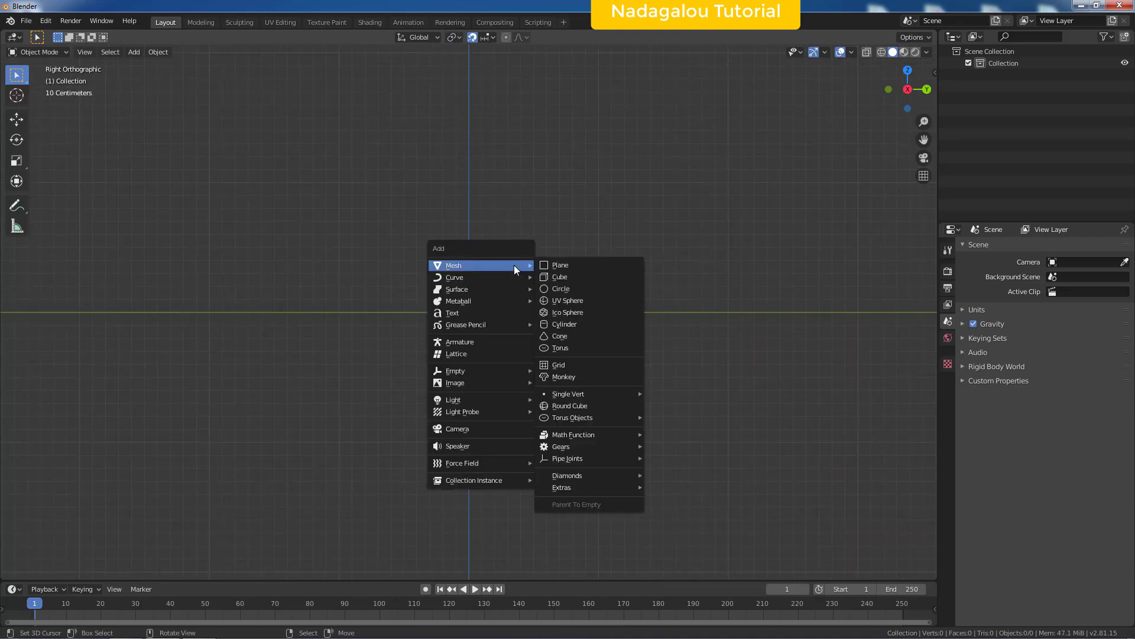
left_click(573, 304)
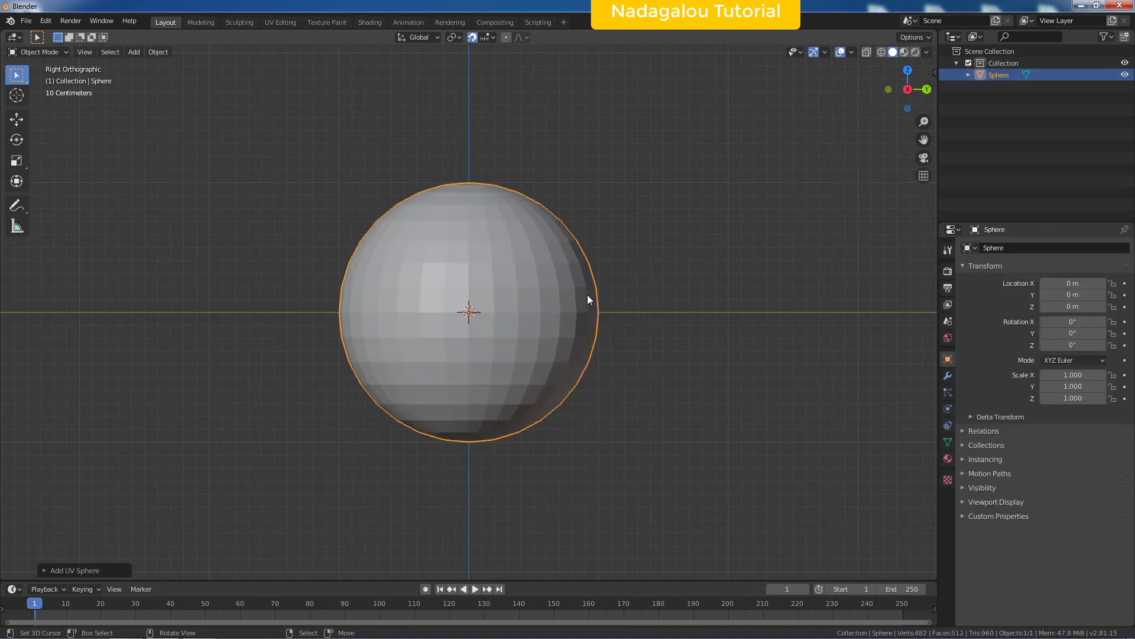
type("r")
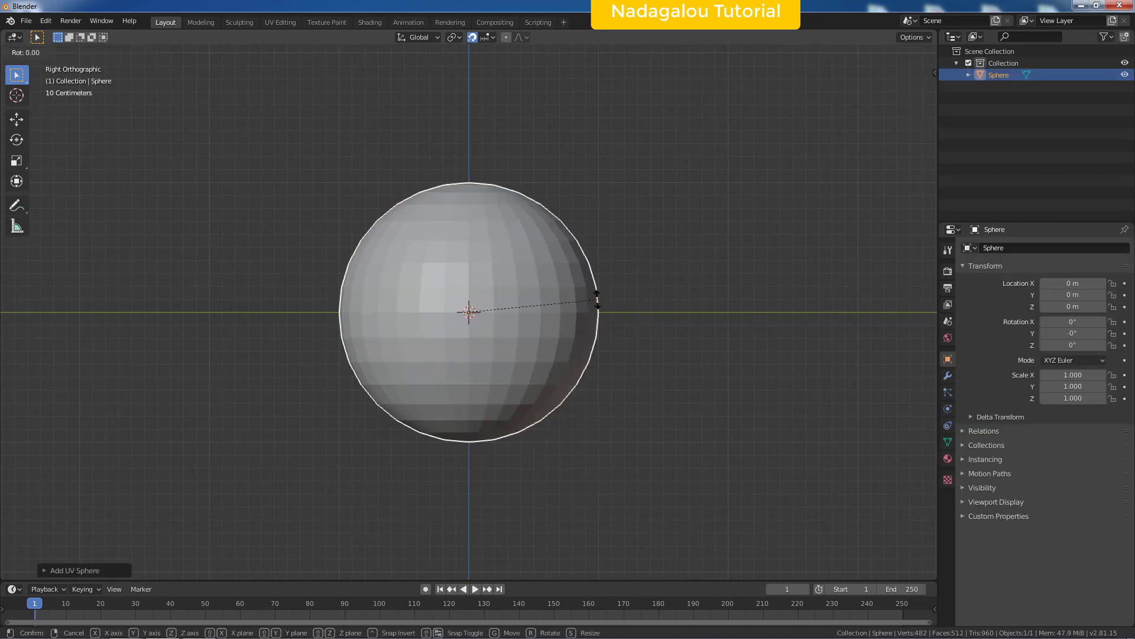
type("x90")
key("Return")
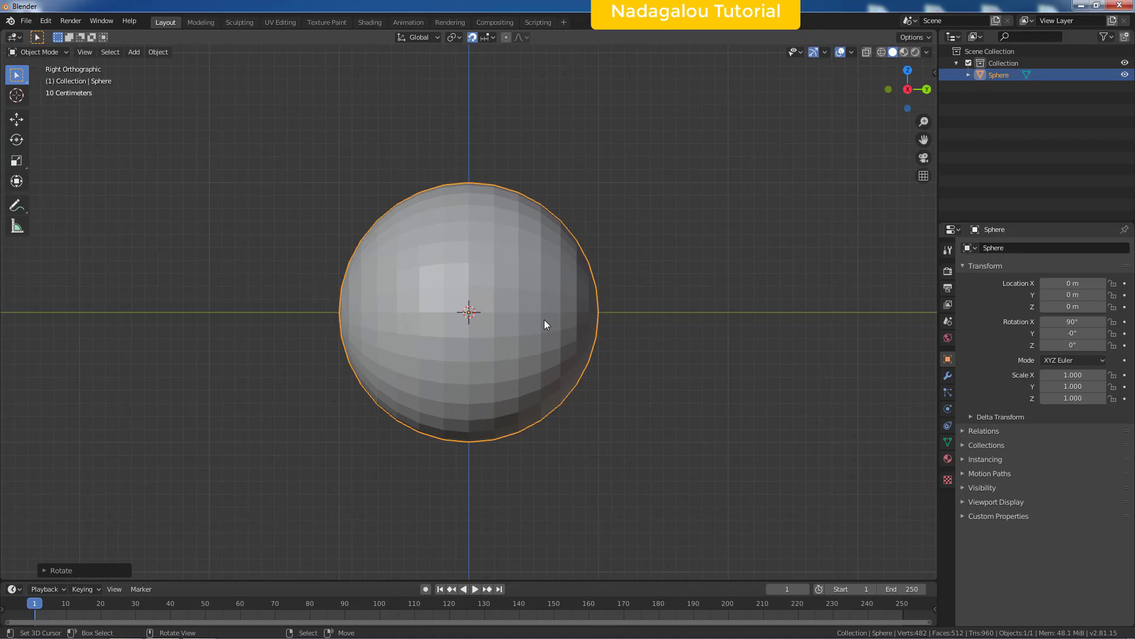
Display the sphere in wireframe, apply its rotation and show the transform values in the sidebar
left_click(881, 52)
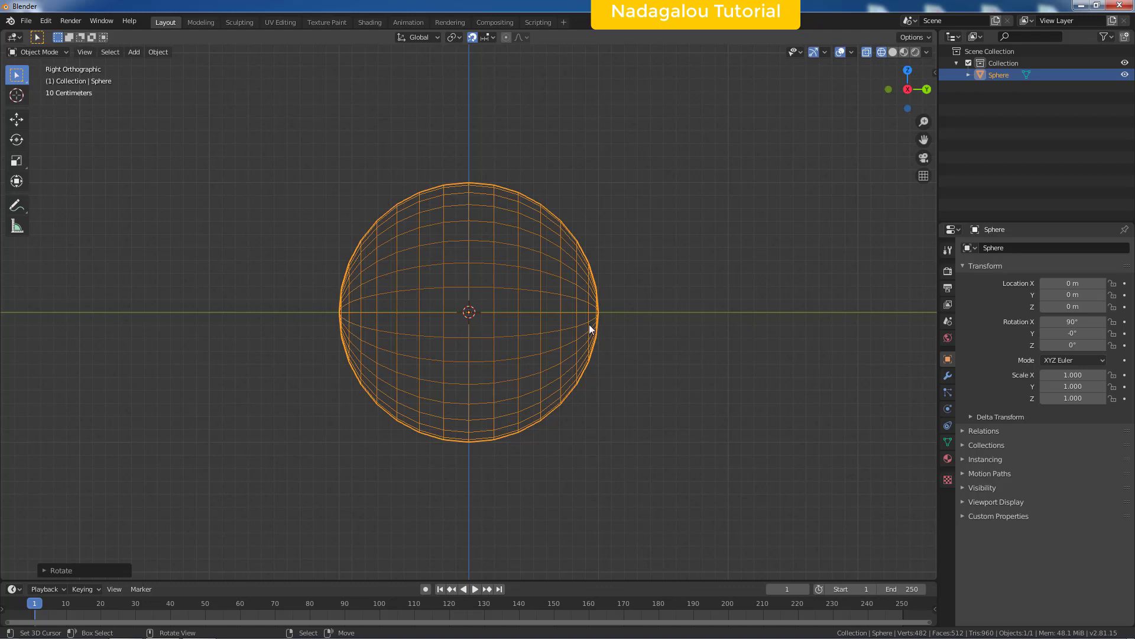
key("ctrl+a")
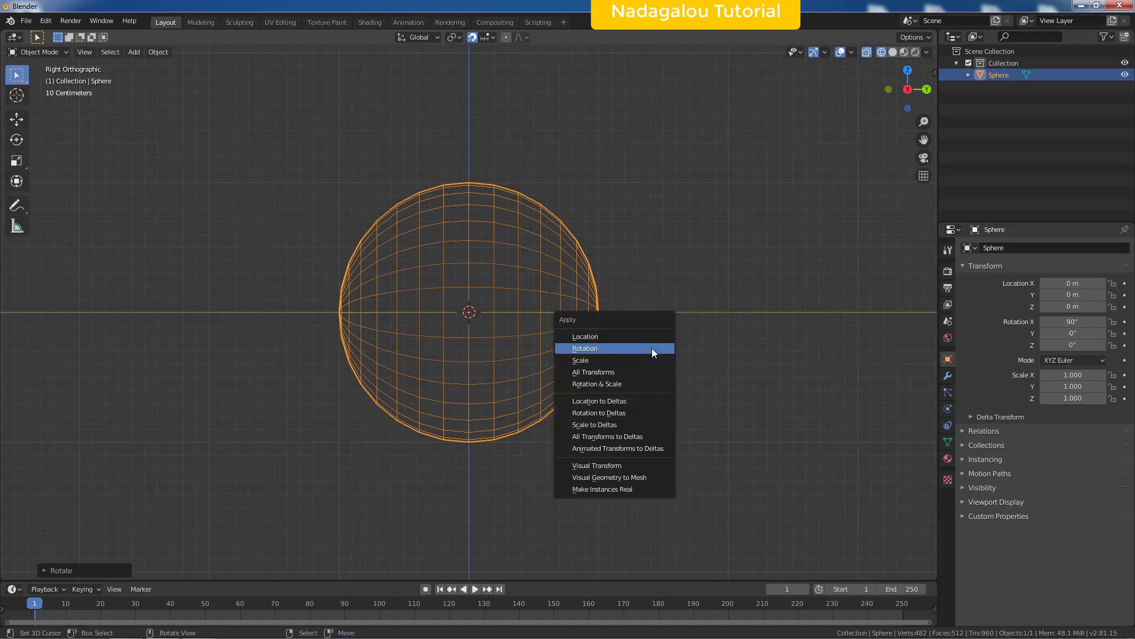
left_click(651, 347)
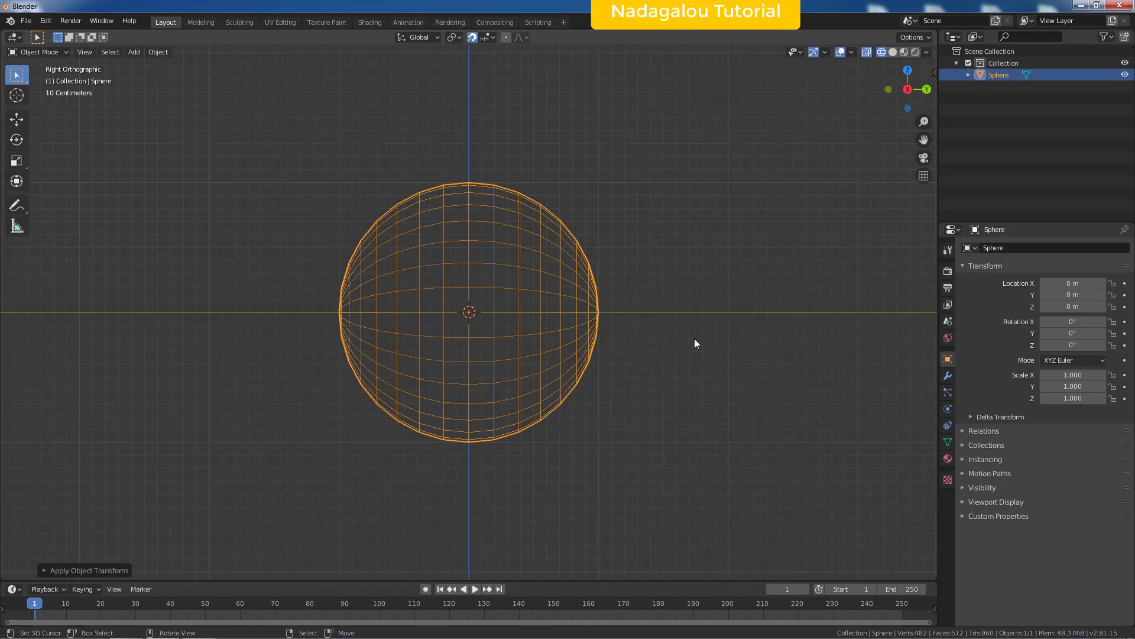
key("n")
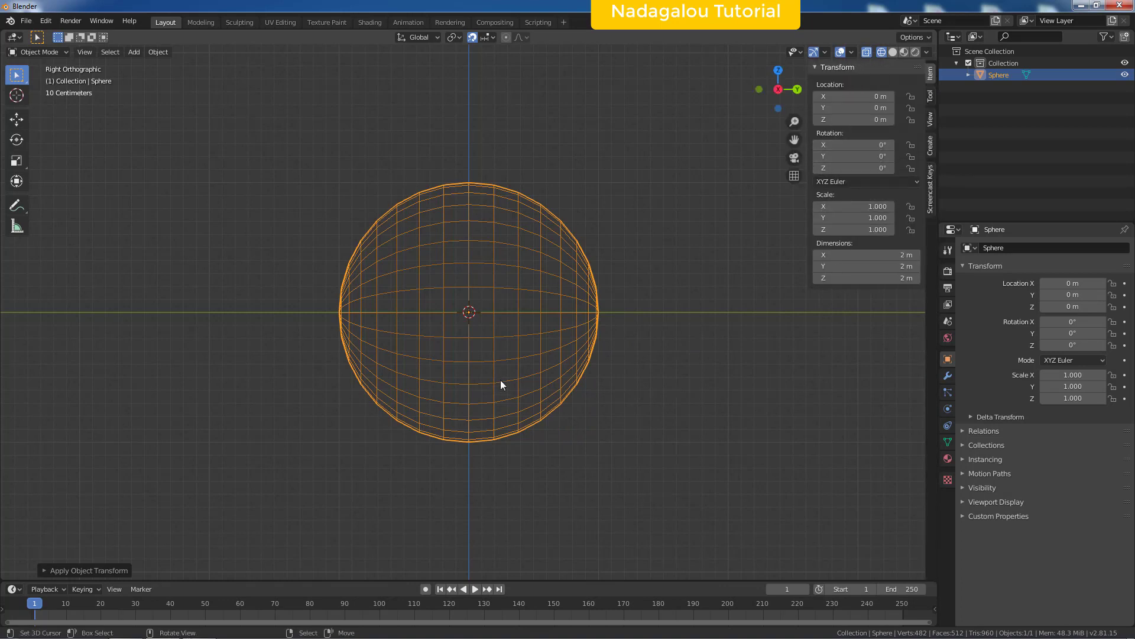
Make the sphere an active rigid body with Mesh collision shape and a collision margin of 0.001 m
left_click(948, 410)
left_click(1093, 302)
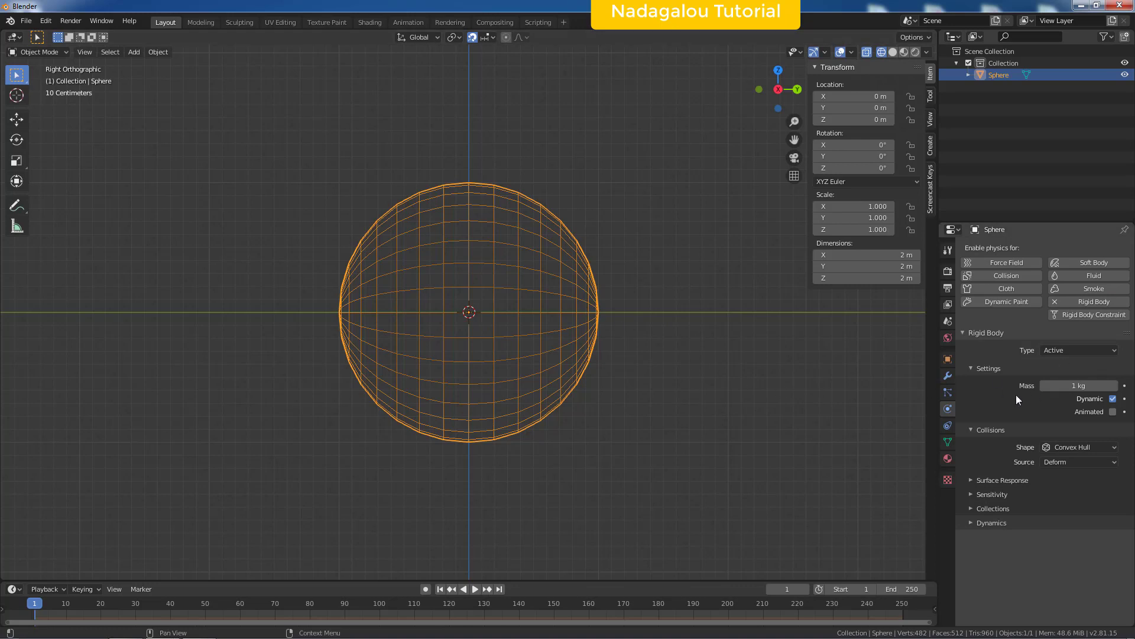
left_click(1062, 446)
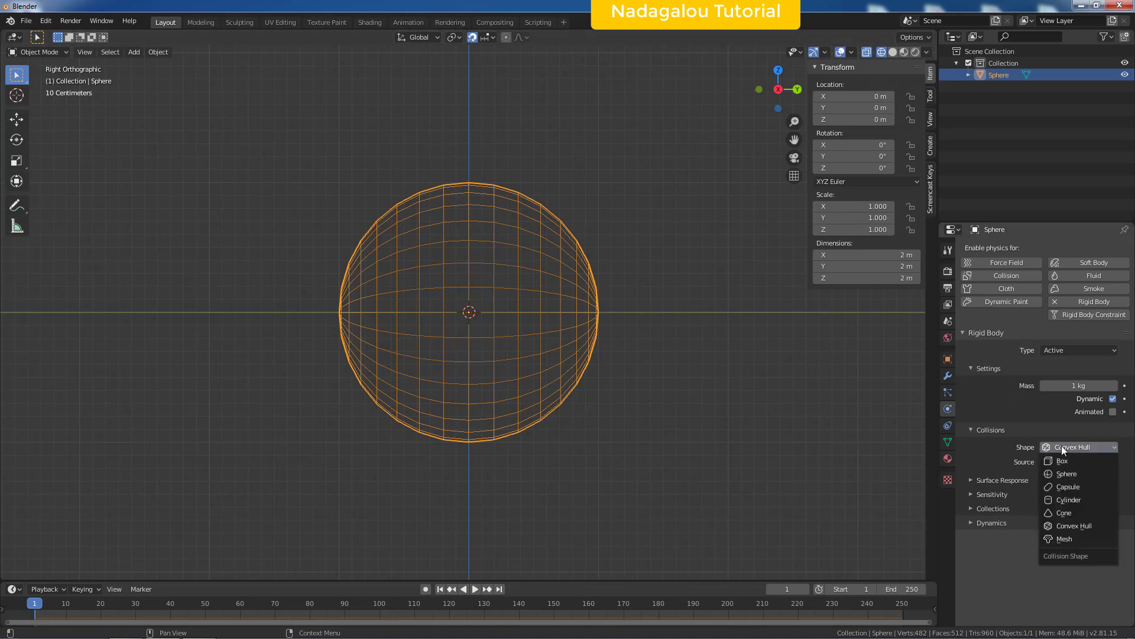
left_click(1062, 538)
left_click(971, 511)
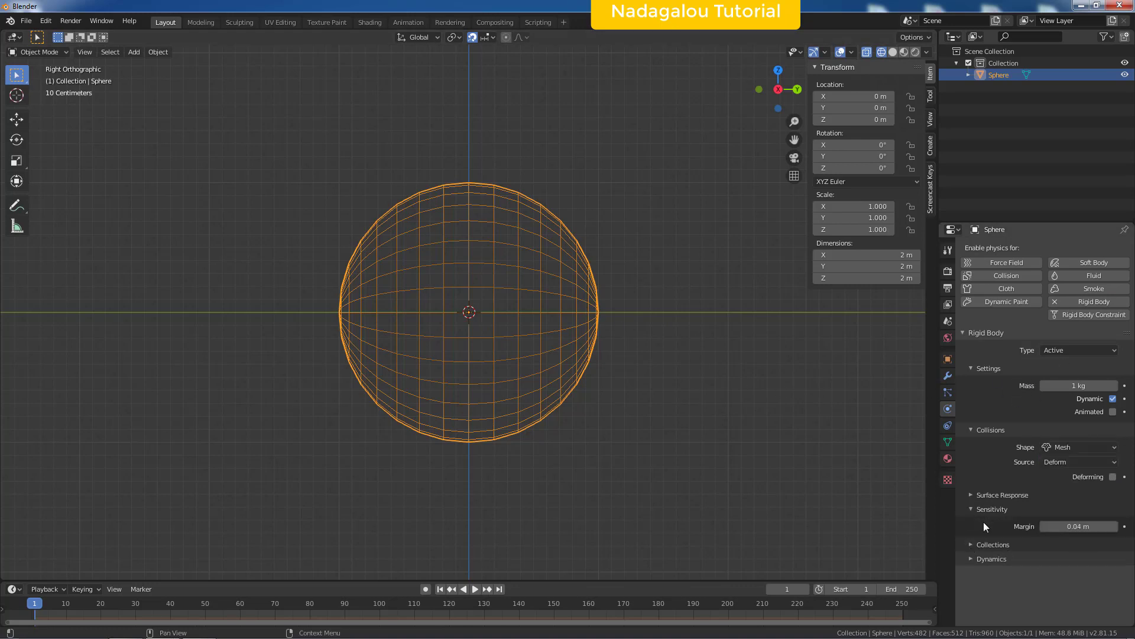
left_click(1115, 526)
left_click_drag(1115, 527, 1094, 526)
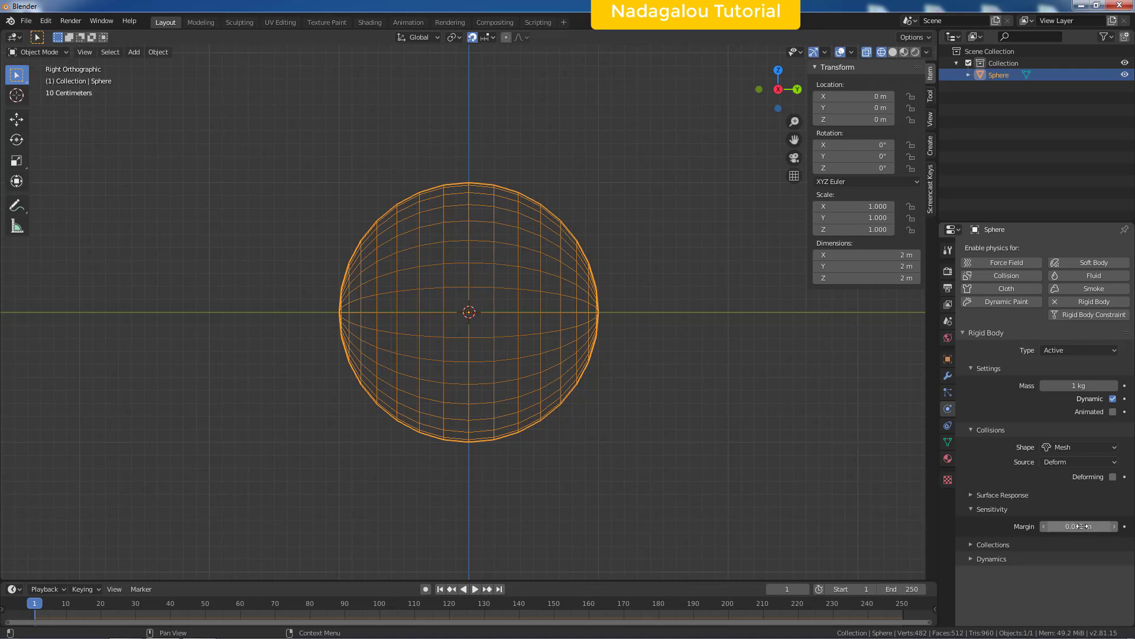
Duplicate the sphere and place the copy 2 m away along the Y axis, touching the original
scroll(850, 406, "up", 2)
scroll(851, 406, "down", 3)
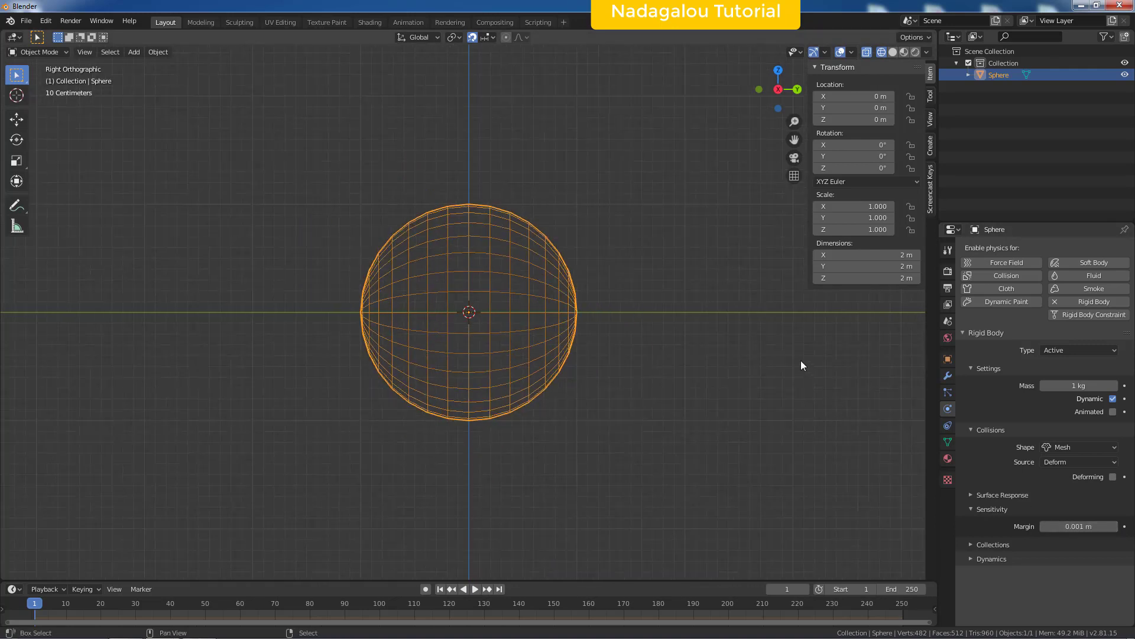
middle_click_drag(800, 361, 652, 377, "shift")
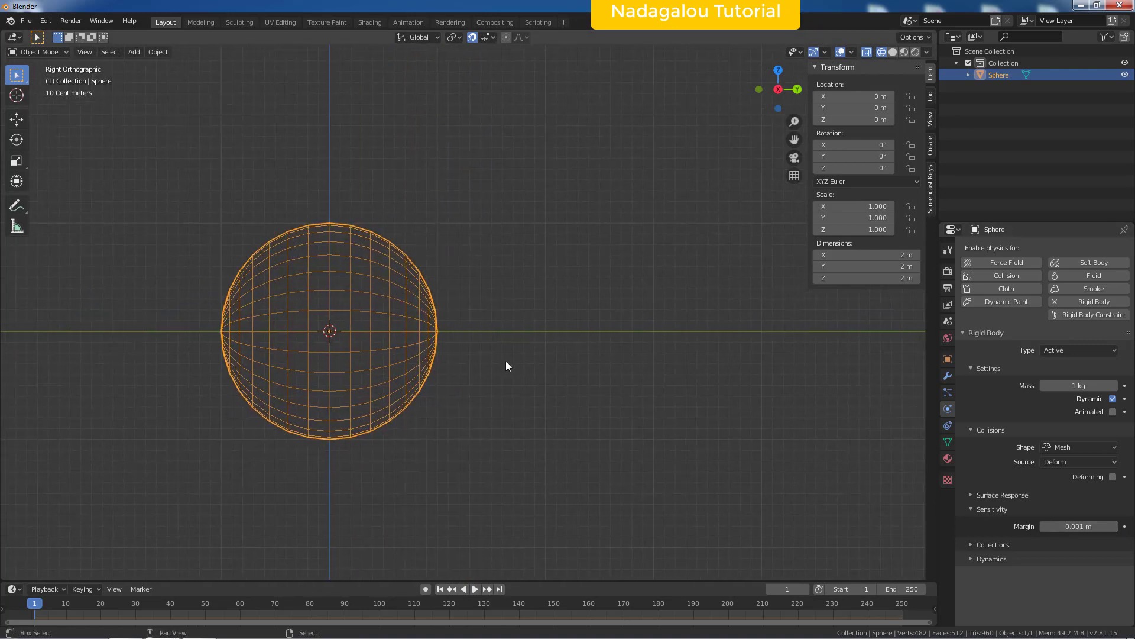
key("shift+d")
key("y")
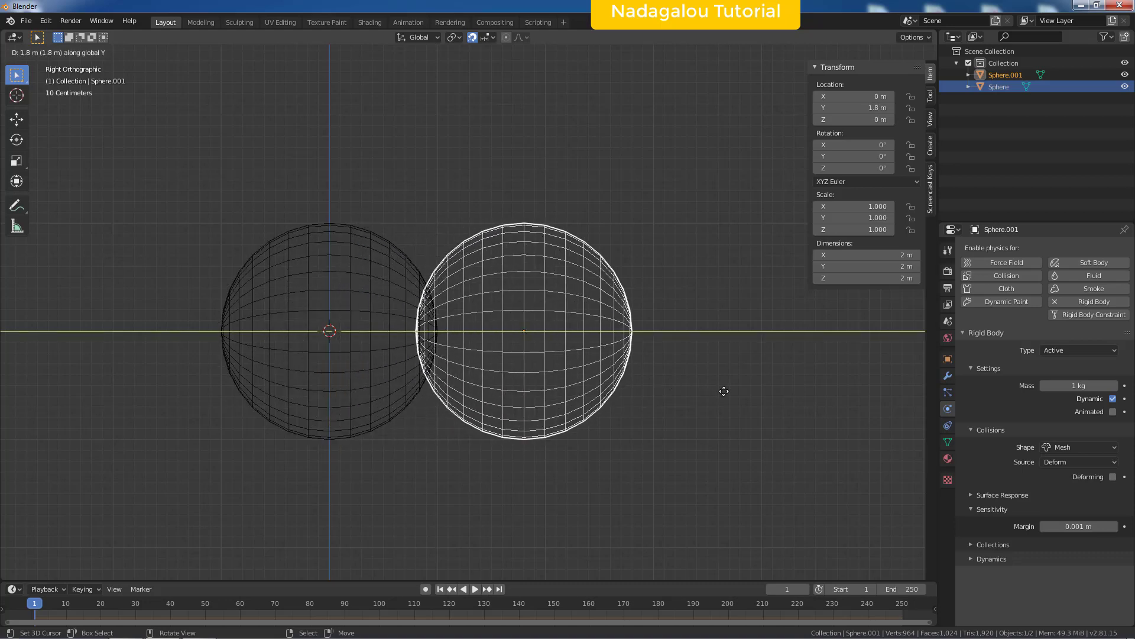
left_click(725, 391)
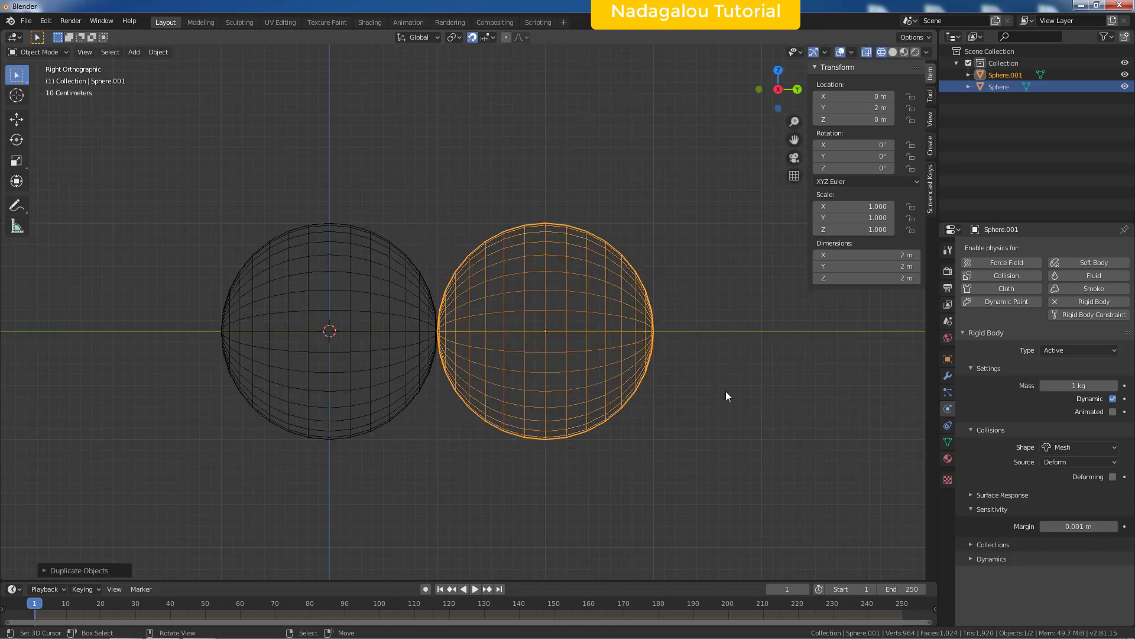
Repeat the 2 m duplication along Y until eight touching spheres form a row
scroll(726, 392, "down", 4)
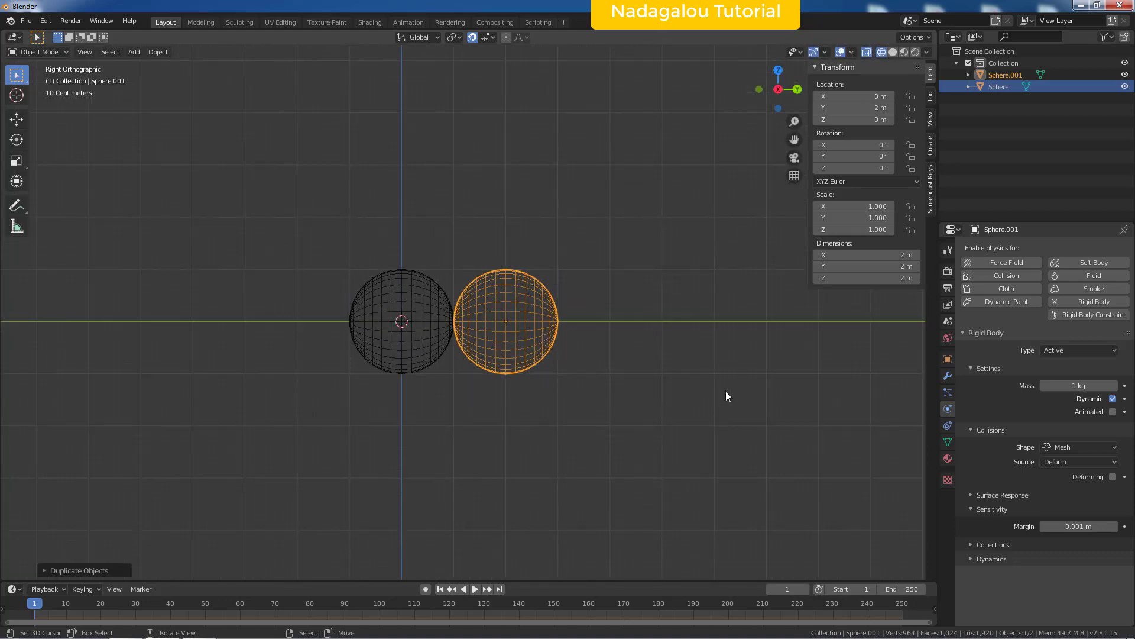
key("shift+r")
key("shift+r")
key("shift+r")
key("shift+r")
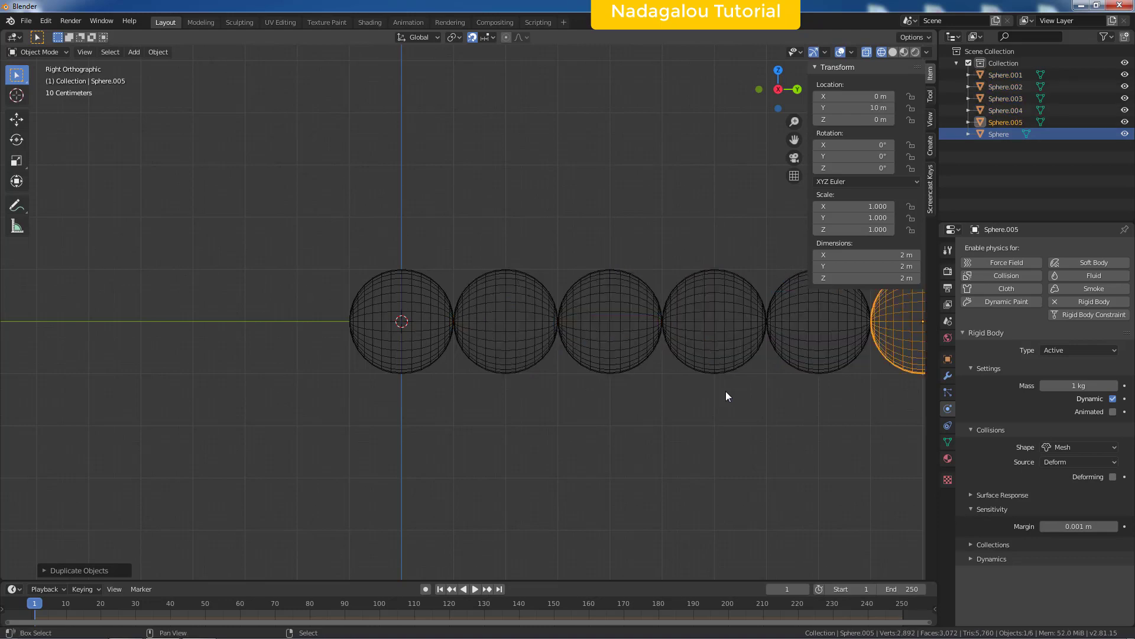
scroll(725, 391, "down", 2)
key("shift+r")
key("shift+r")
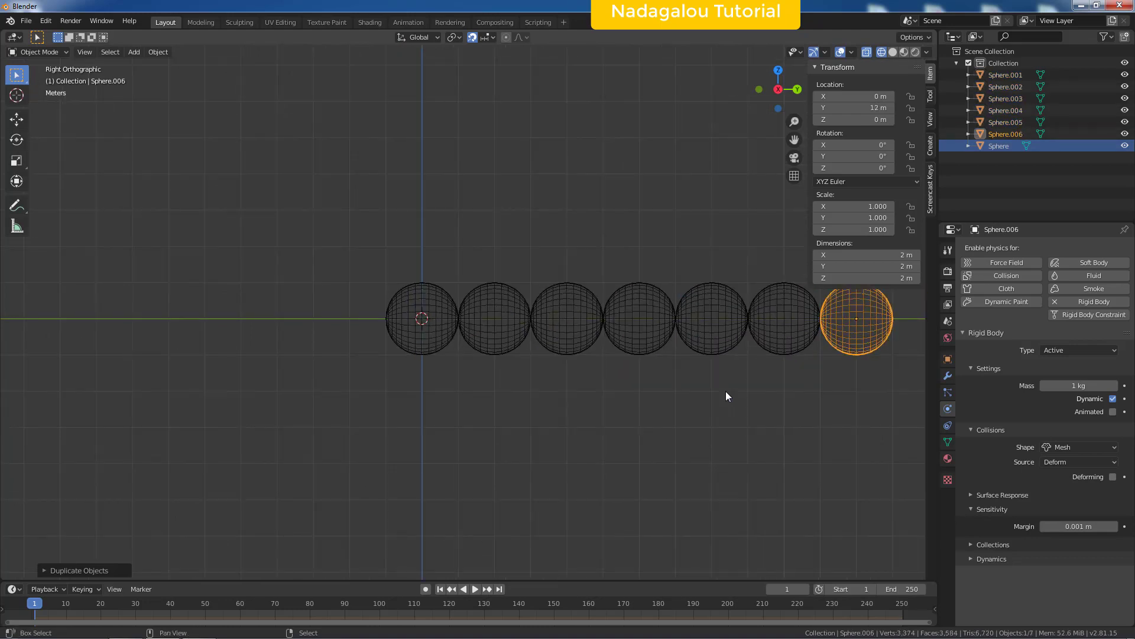
scroll(725, 391, "down", 3)
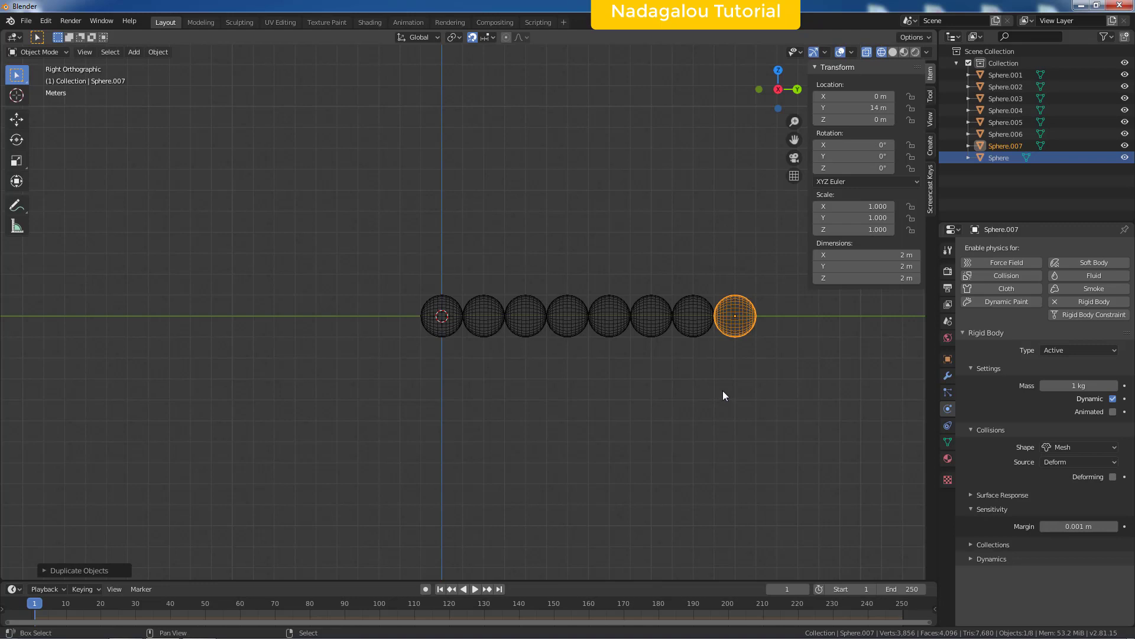
Select all eight spheres, ending with the one at the origin as active, and connect them with rigid body constraints
scroll(713, 370, "up", 3)
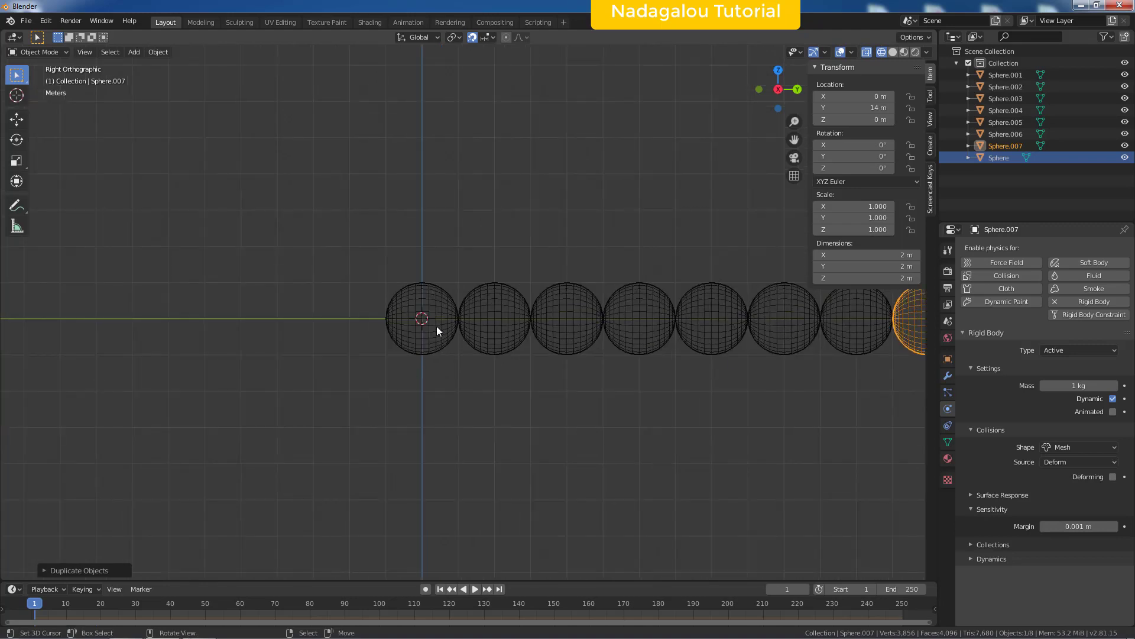
middle_click_drag(803, 355, 657, 399, "shift")
left_click(749, 294)
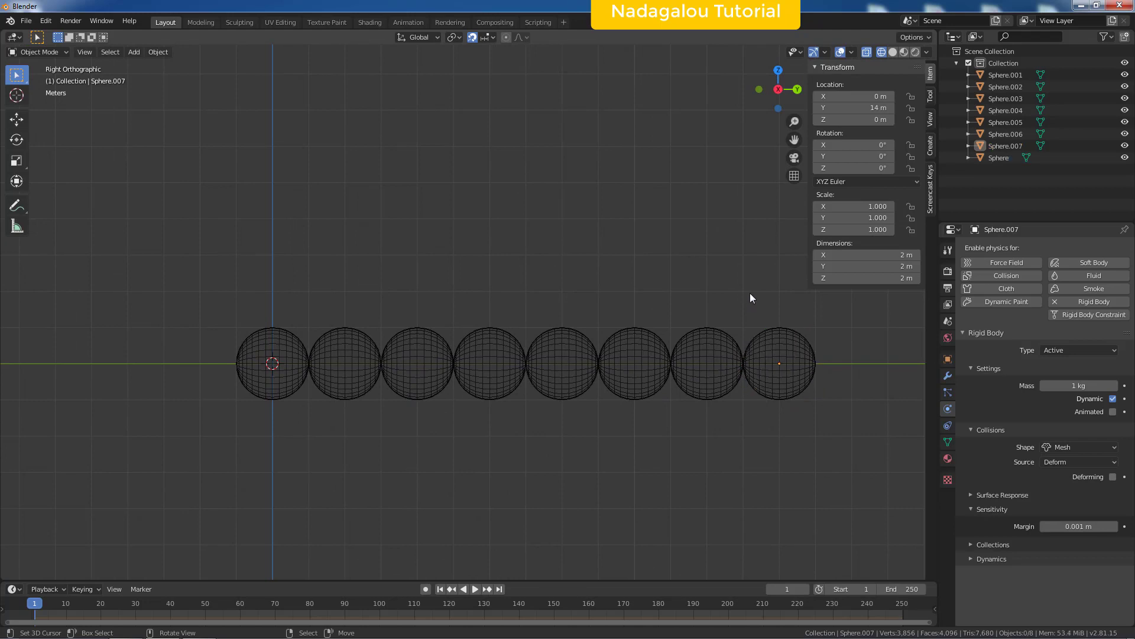
left_click(772, 339)
left_click(701, 337, "shift")
left_click(638, 342, "shift")
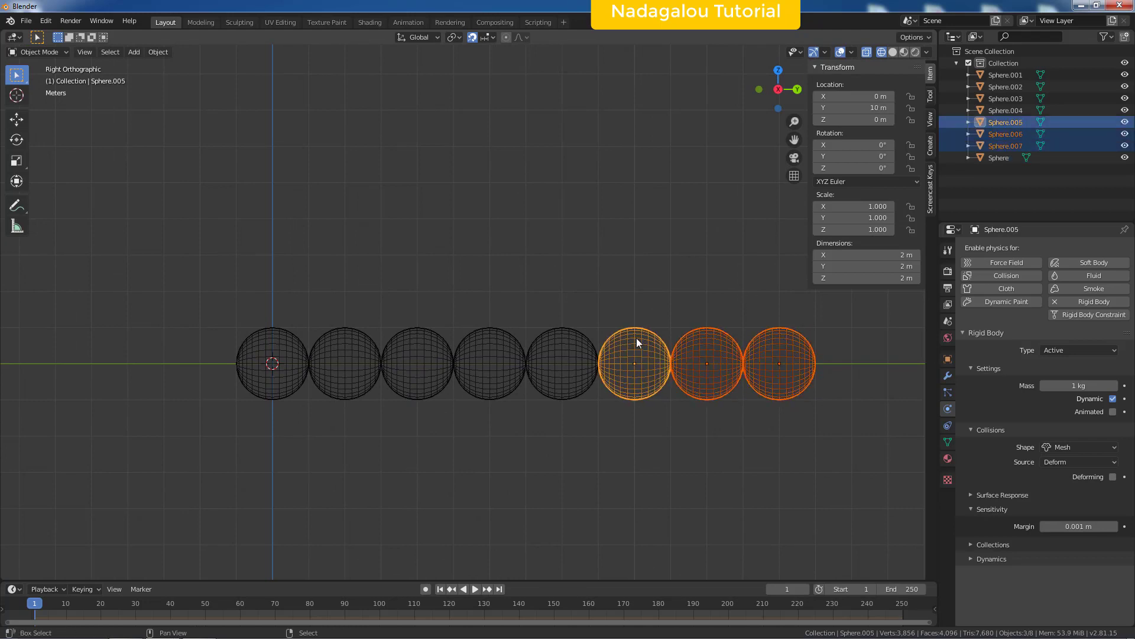
left_click(560, 342, "shift")
left_click(496, 340, "shift")
left_click(411, 341, "shift")
left_click(356, 341, "shift")
left_click(273, 342, "shift")
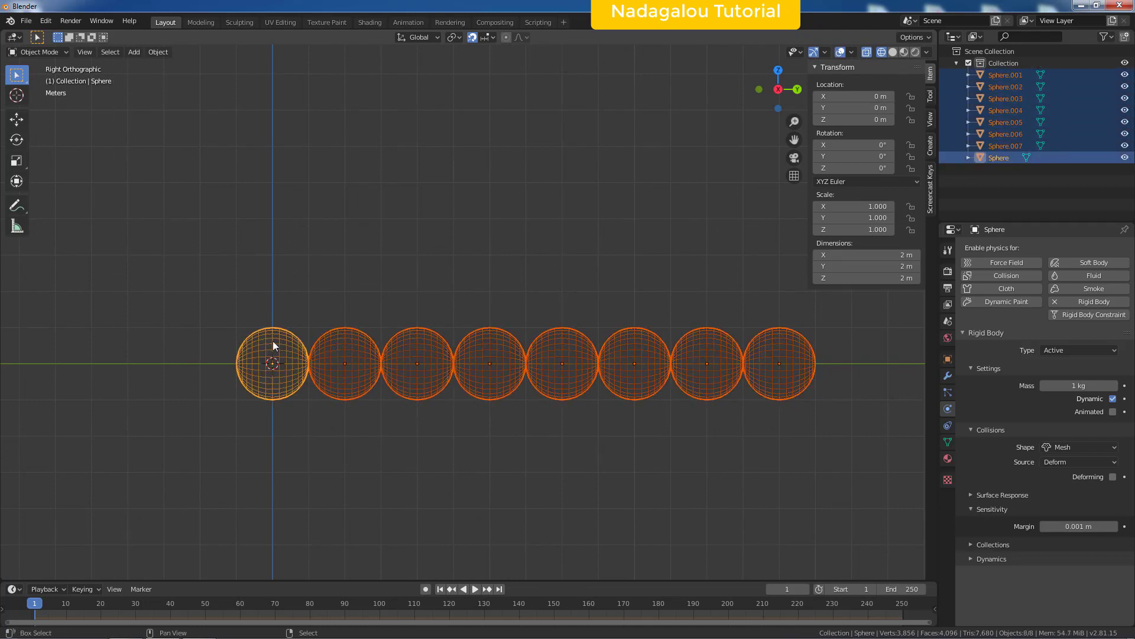
left_click(155, 53)
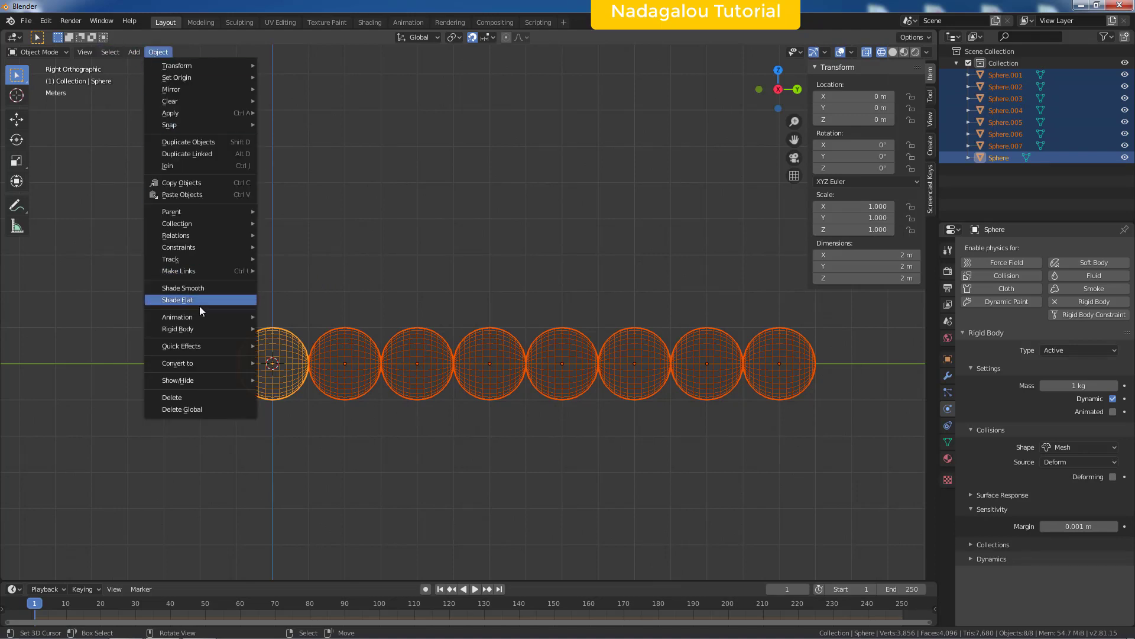
mouse_move(193, 327)
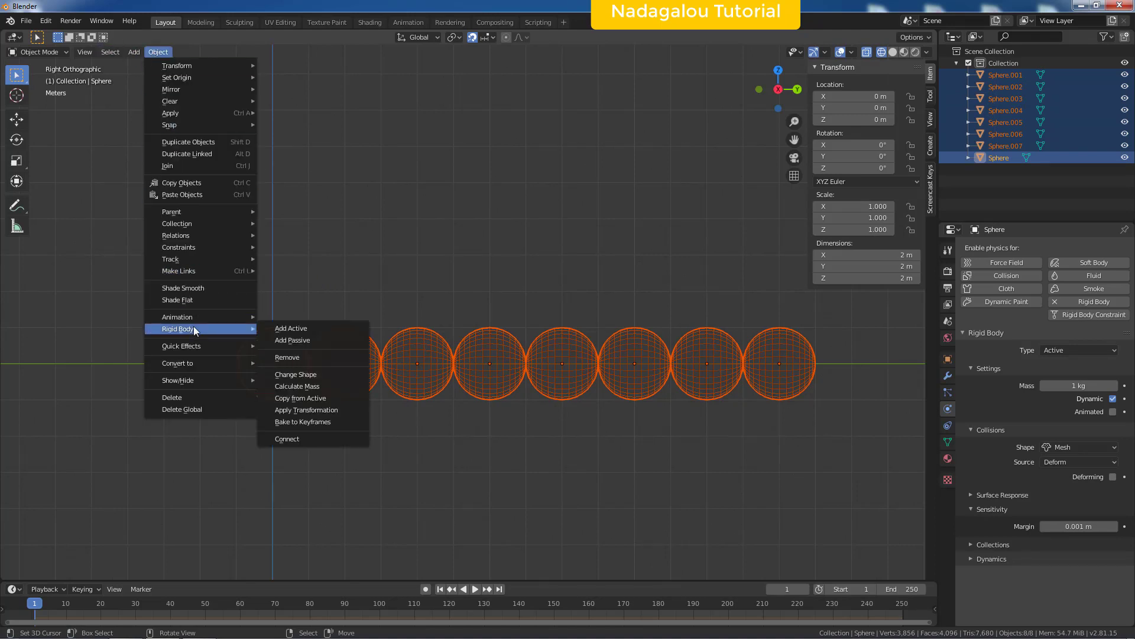
left_click(325, 438)
Set the rigid body connection type to Generic and the connection pattern to Chain by Distance
left_click(48, 569)
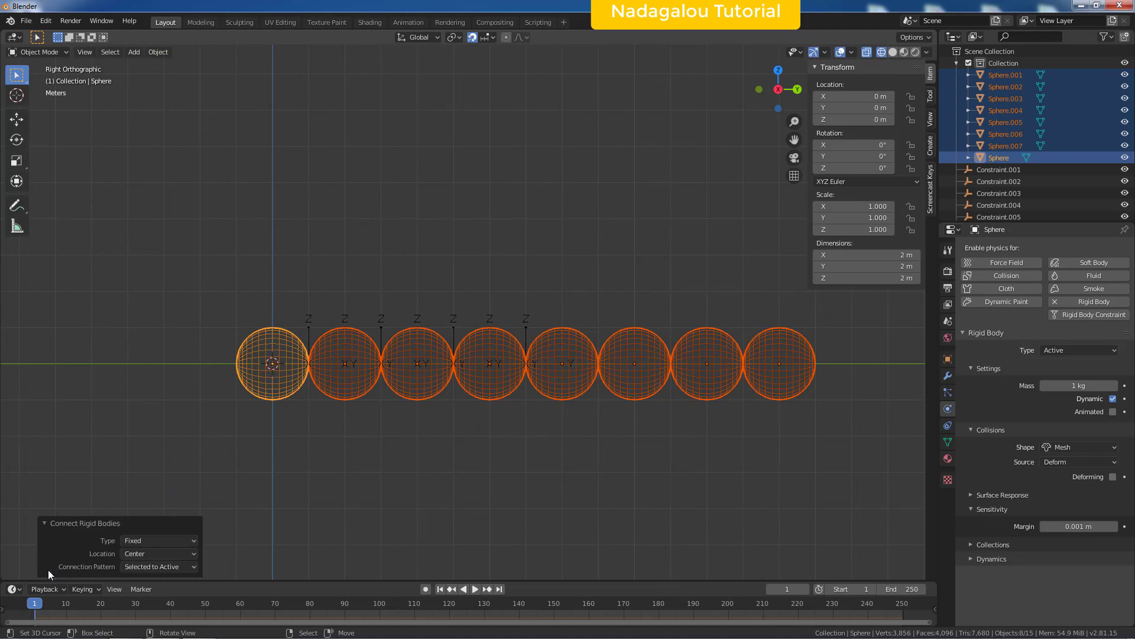
left_click(136, 541)
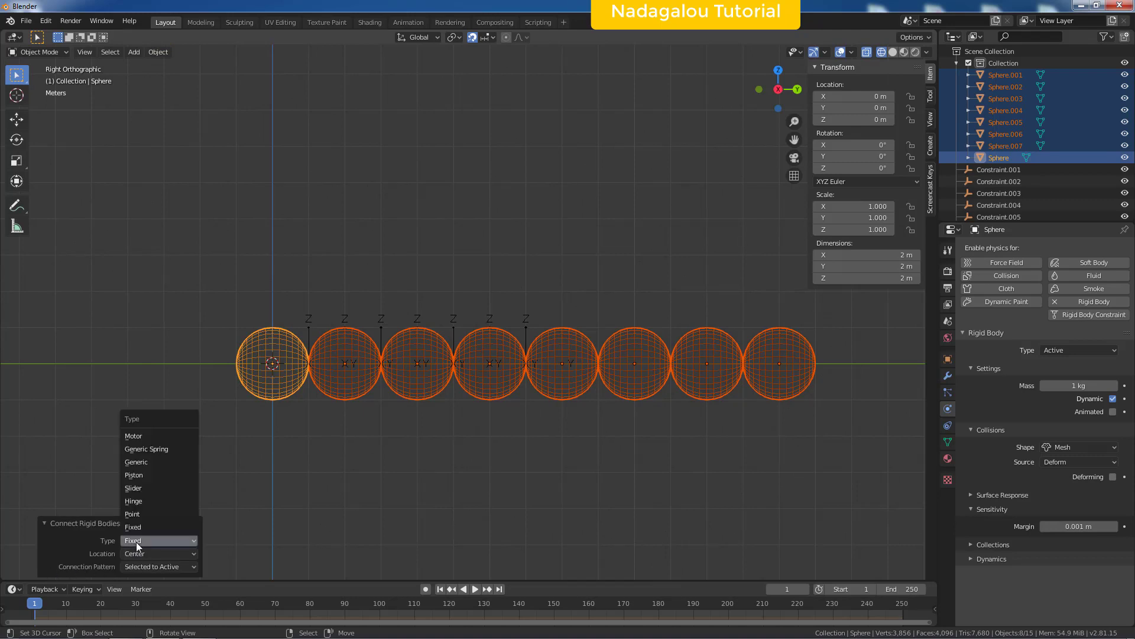
left_click(142, 463)
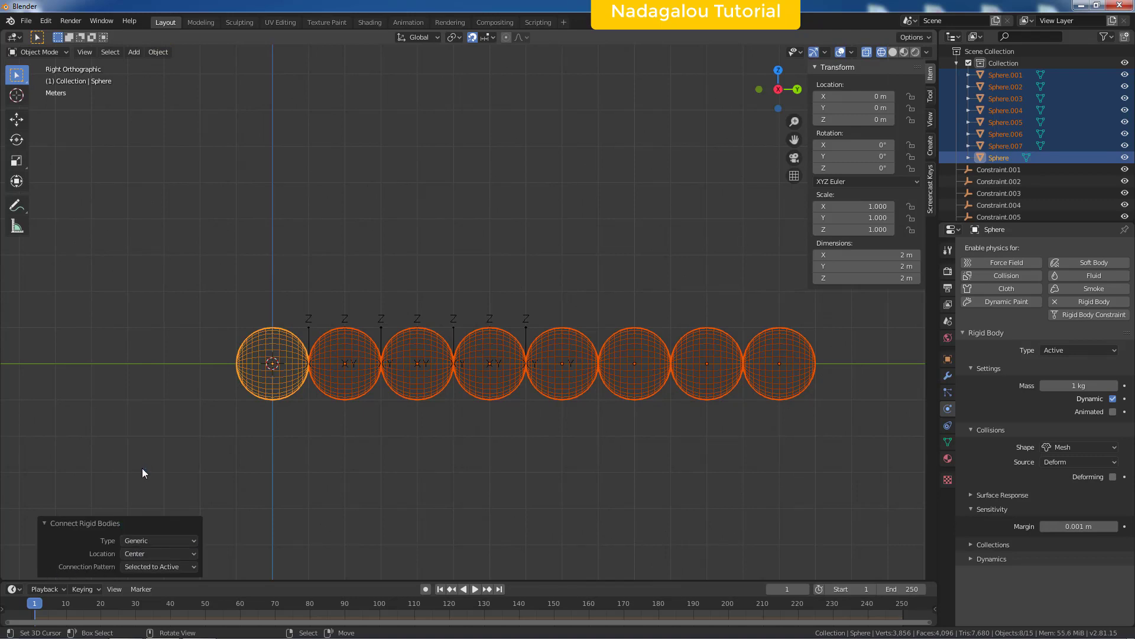
left_click(146, 566)
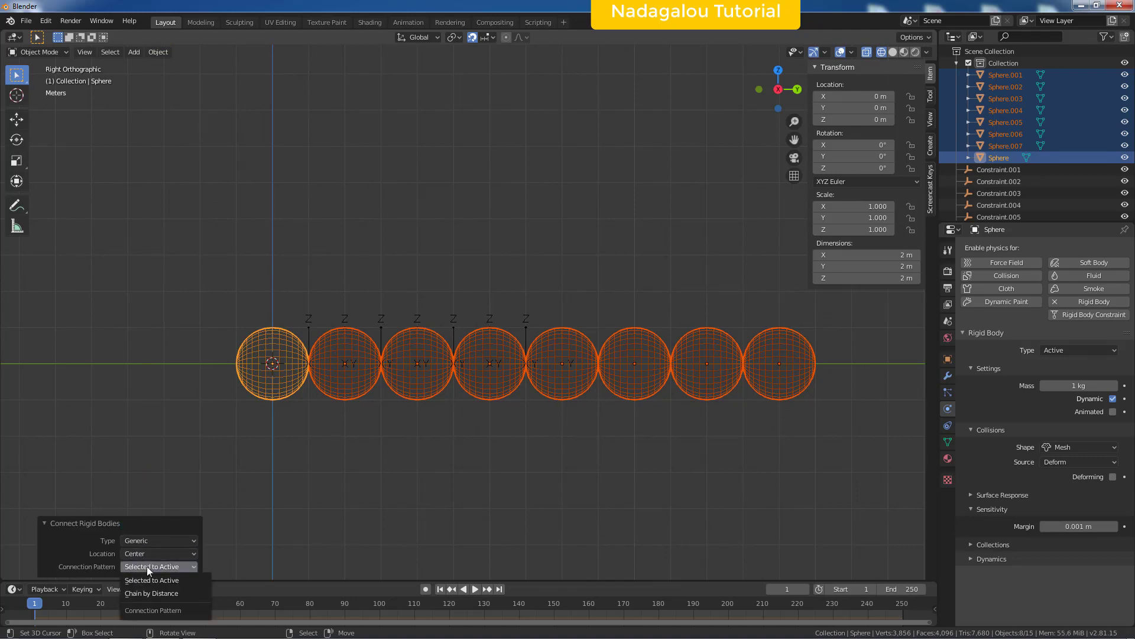
left_click(165, 593)
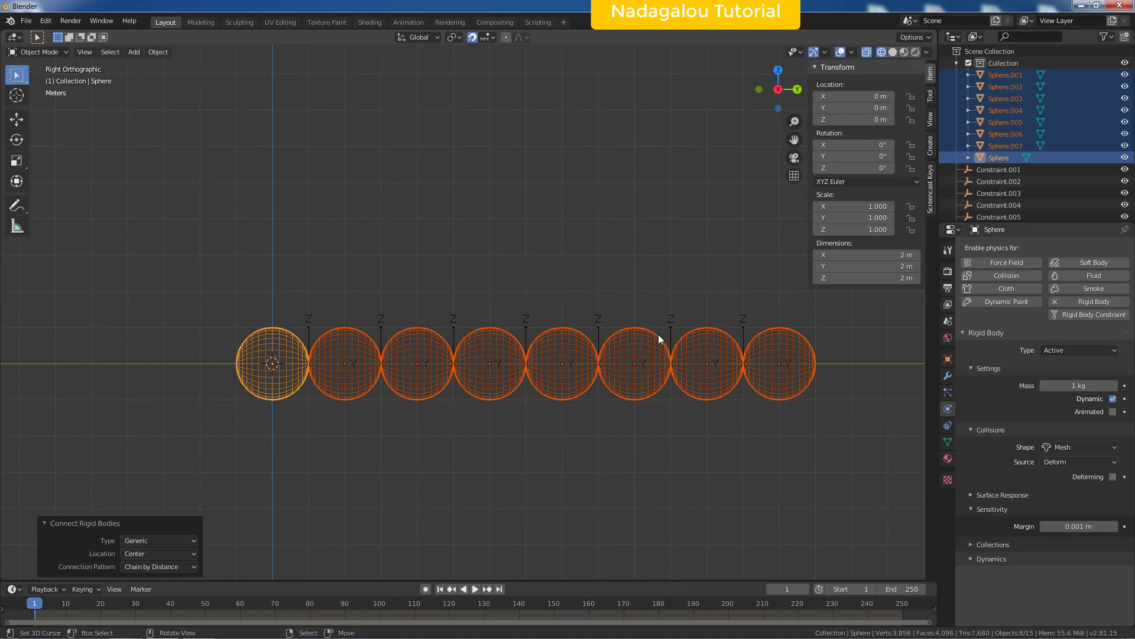
On the constraint between the first two spheres, enable the Y Angle limit with lower and upper values of 0°
left_click(308, 334)
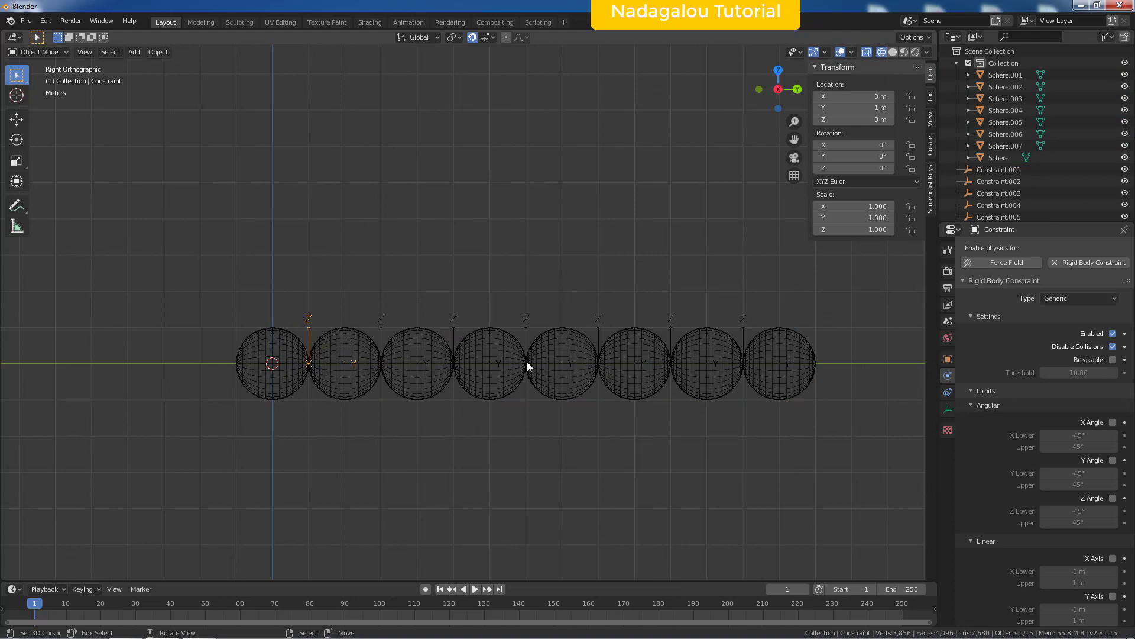
scroll(1005, 491, "down", 3)
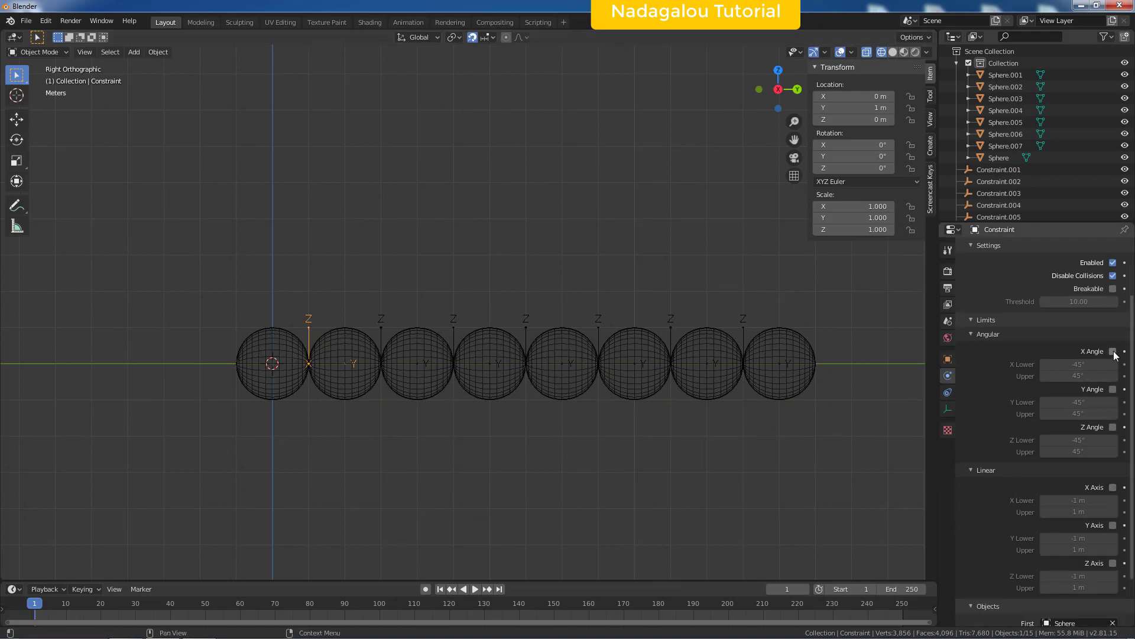
left_click(1112, 390)
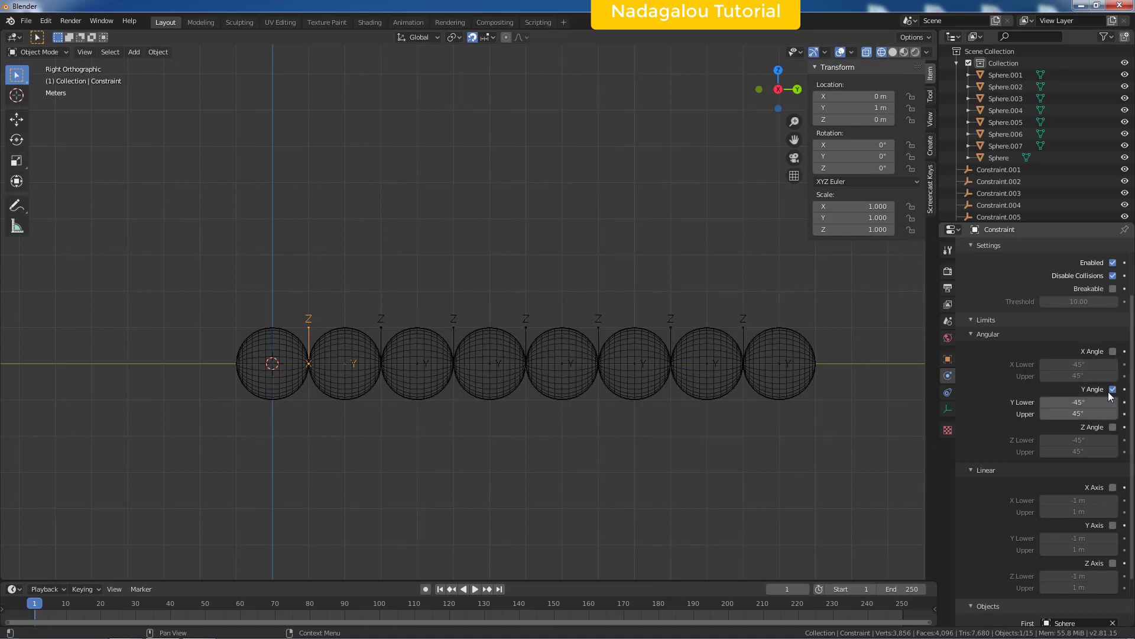
left_click_drag(1093, 403, 1097, 412)
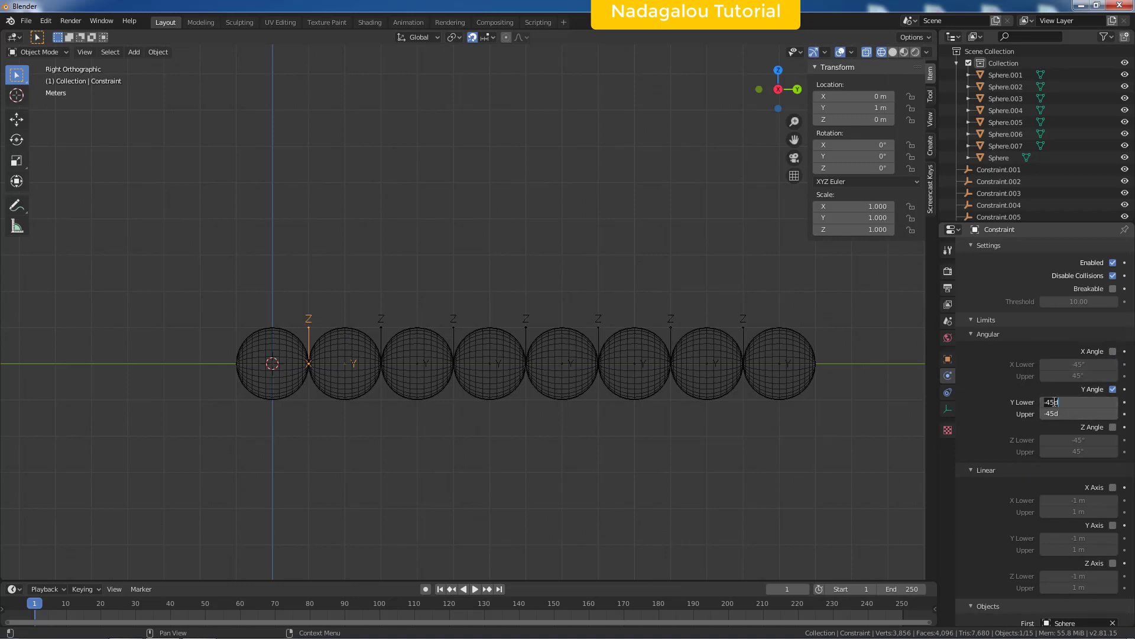
type("0")
key("Return")
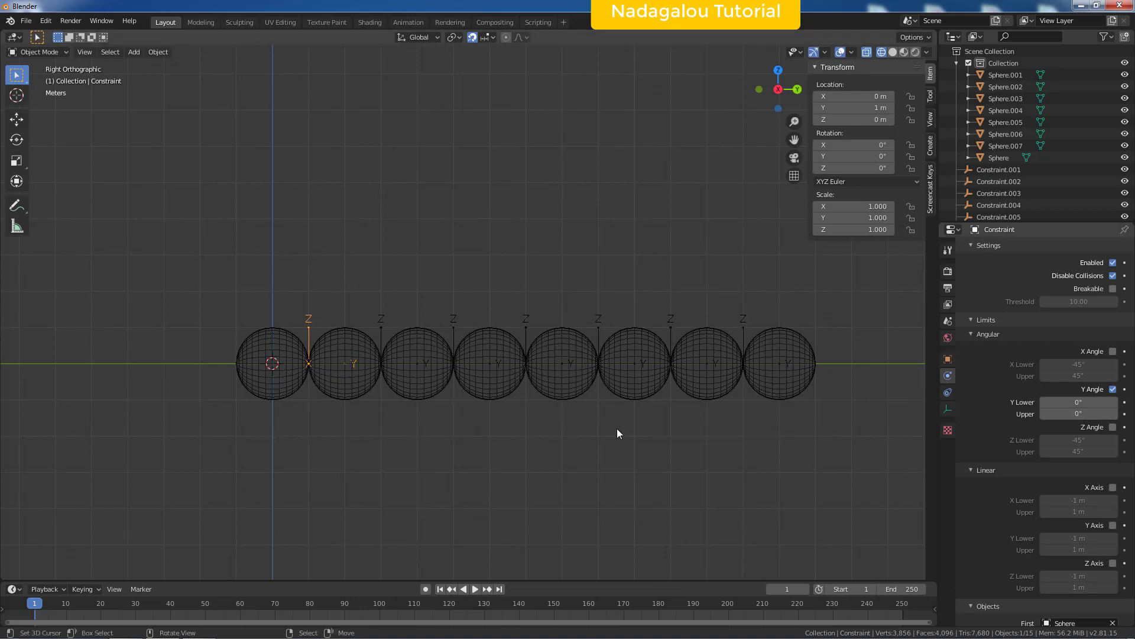
Enable the constraint's linear limits on the X, Y and Z axes and set all lower and upper values to 0 m
left_click(1113, 487)
left_click(1113, 525)
left_click(1113, 563)
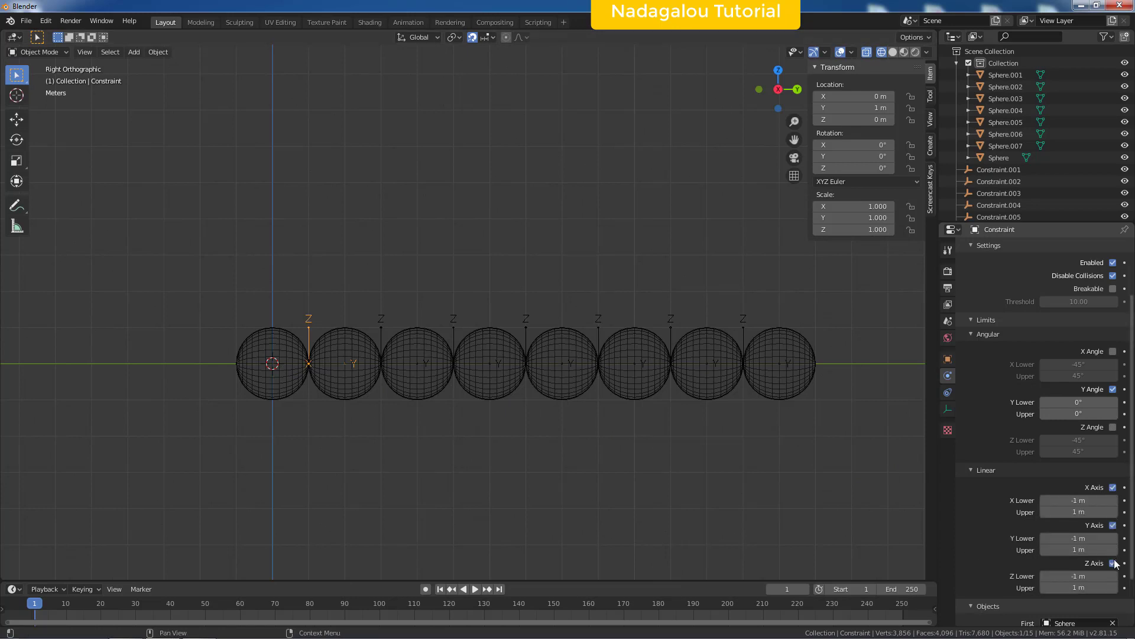
left_click_drag(1079, 500, 1079, 588)
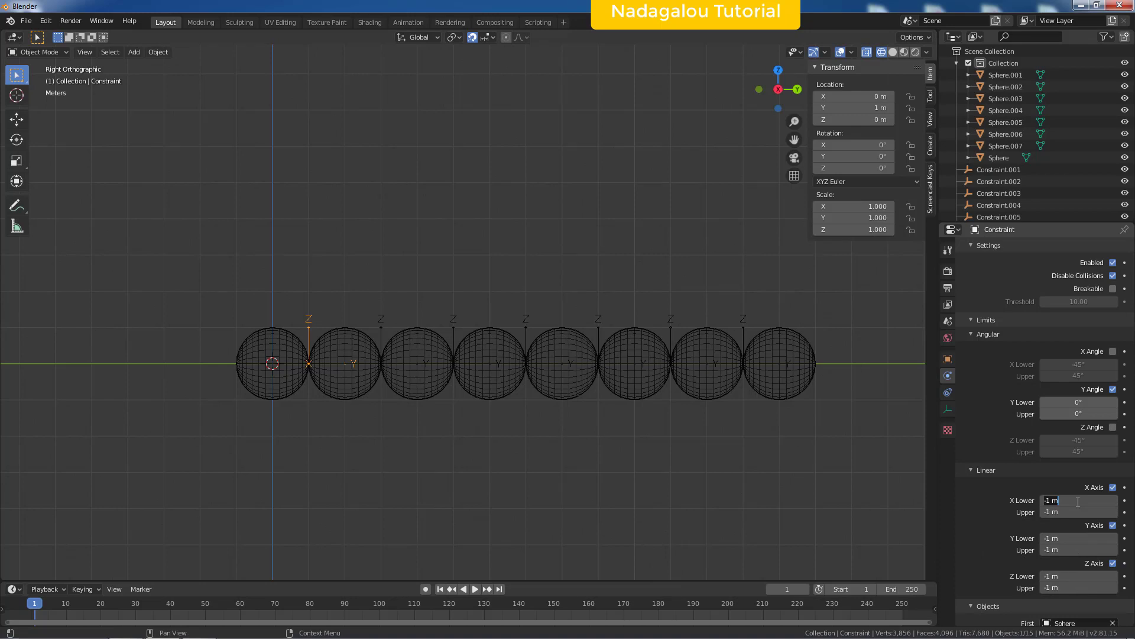
type("0")
key("Return")
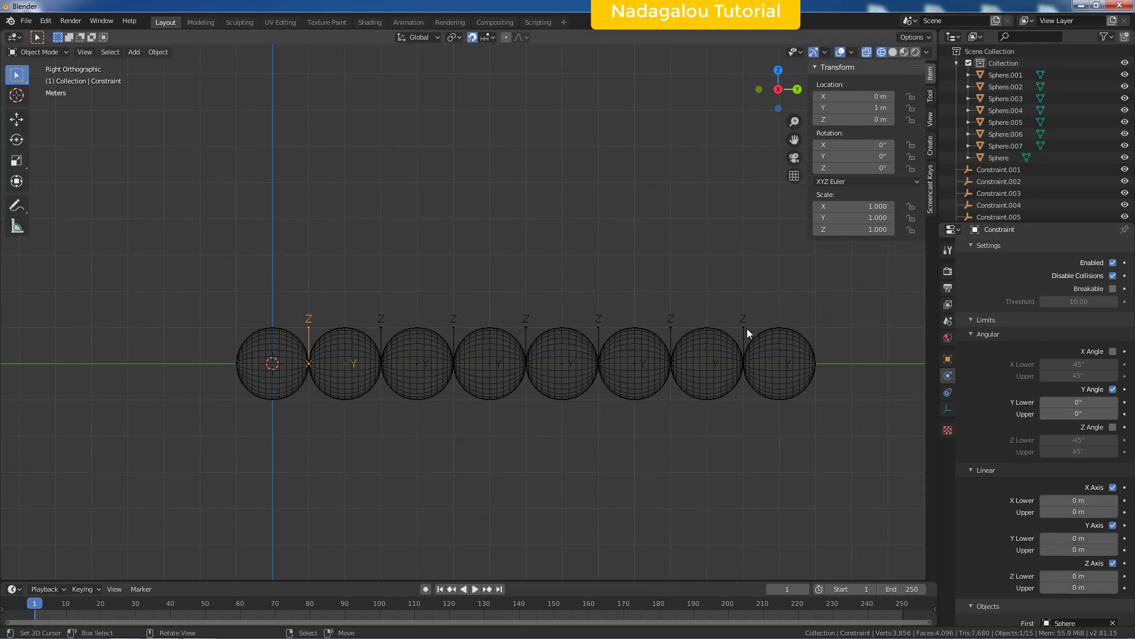
On the constraint between the first two spheres, also enable the X Angle and Z Angle limits
left_click(382, 330)
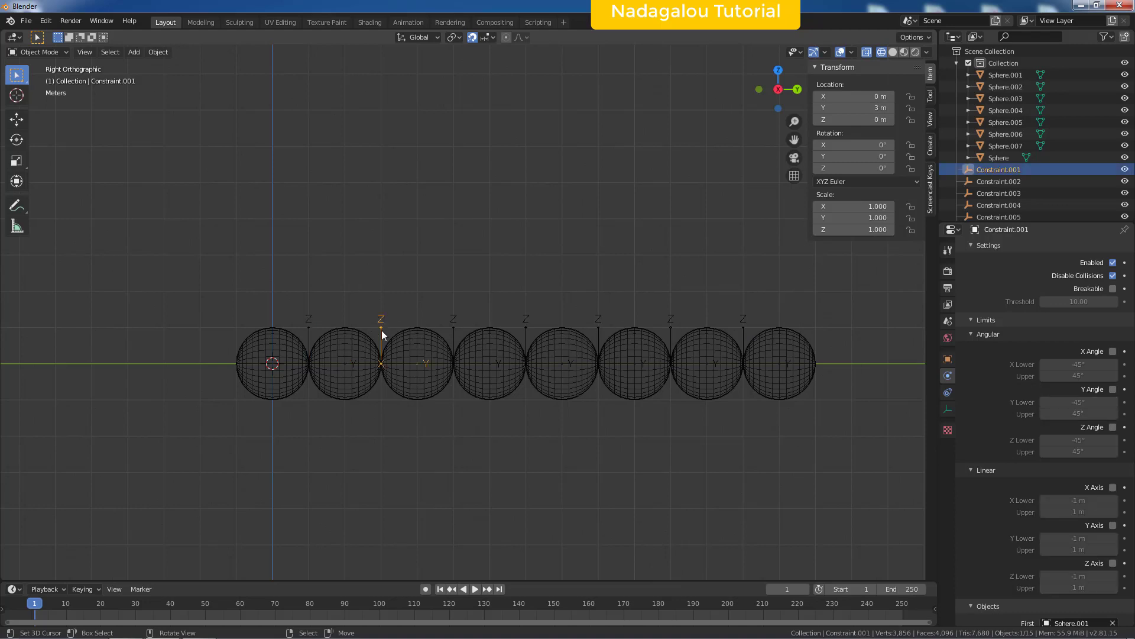
left_click(318, 331)
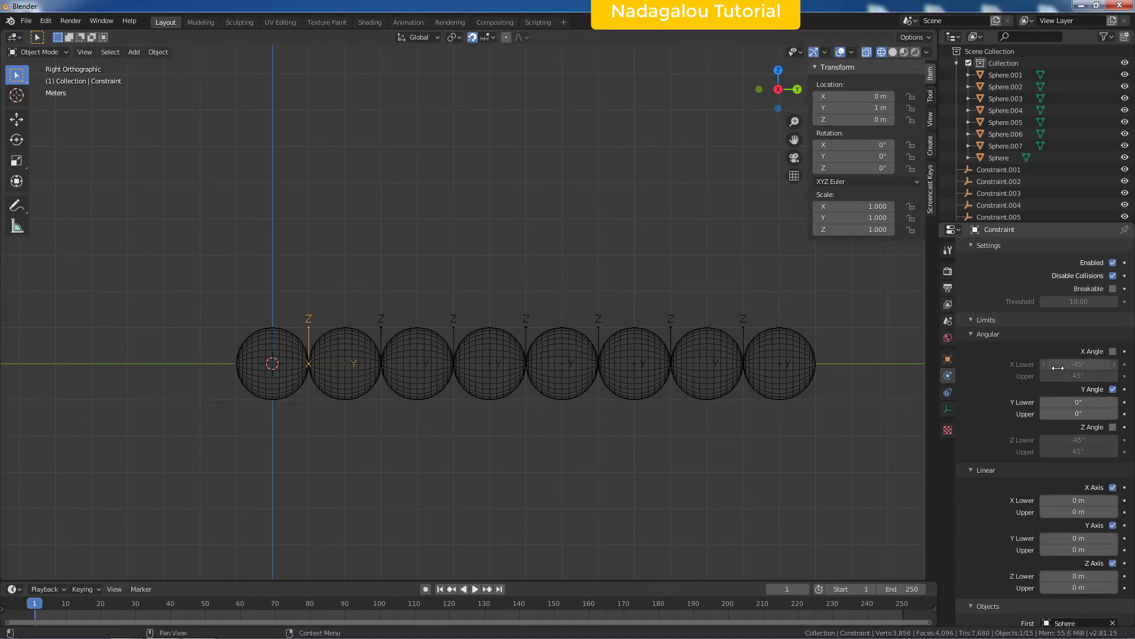
left_click(1111, 429)
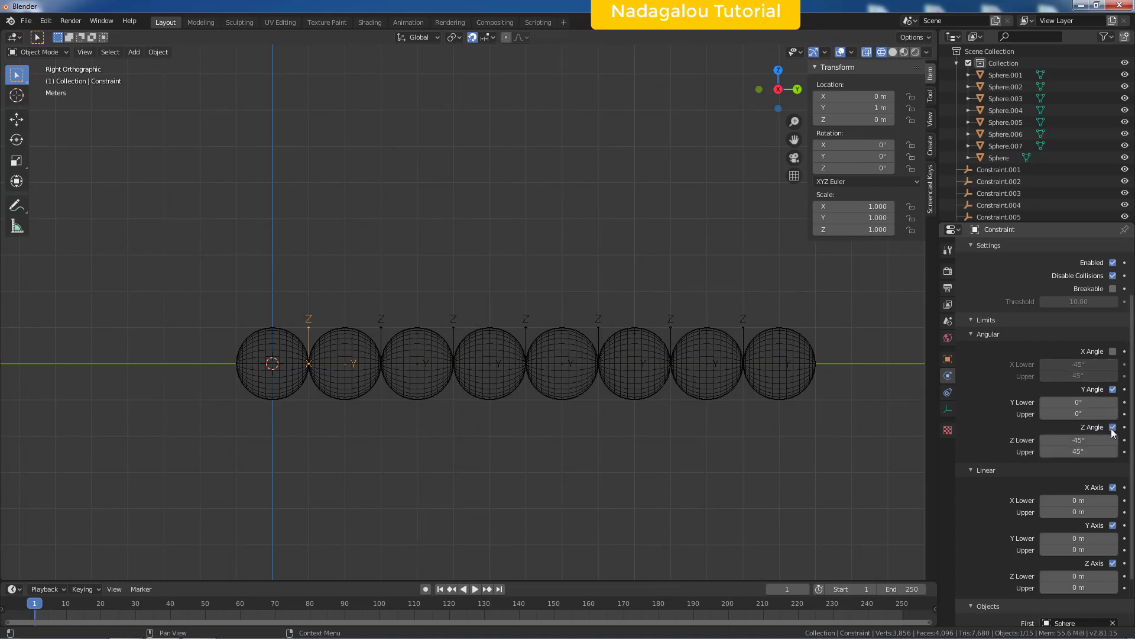
left_click(1113, 351)
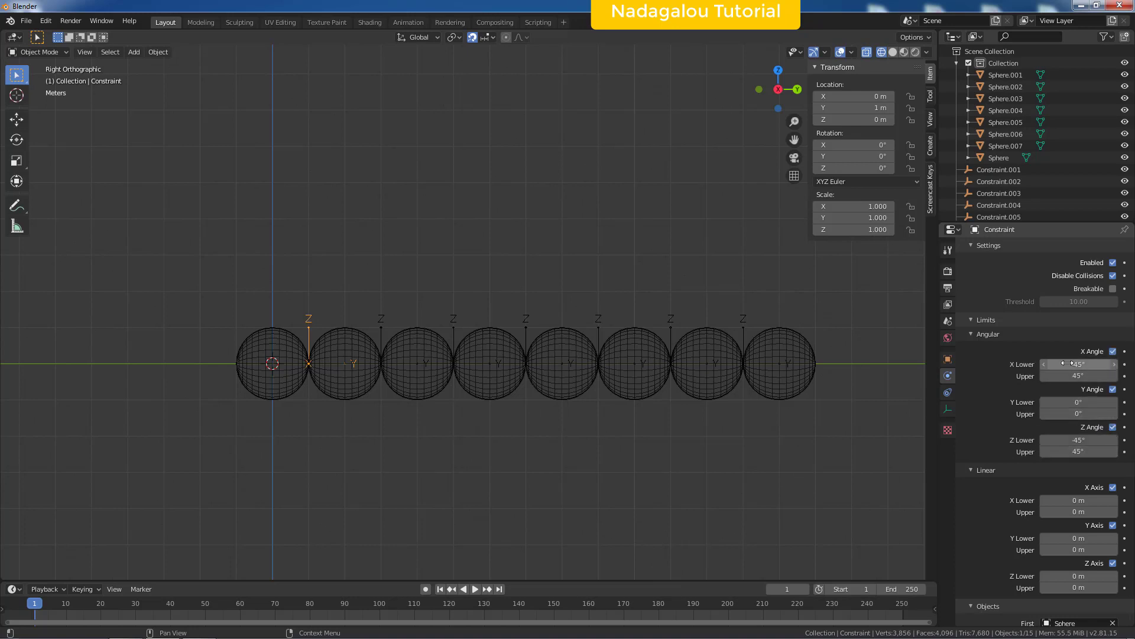
On the constraint between the second and third spheres, enable all angular and linear limits, with linear values at 0 m and Y Angle values at 0°
right_click(381, 328)
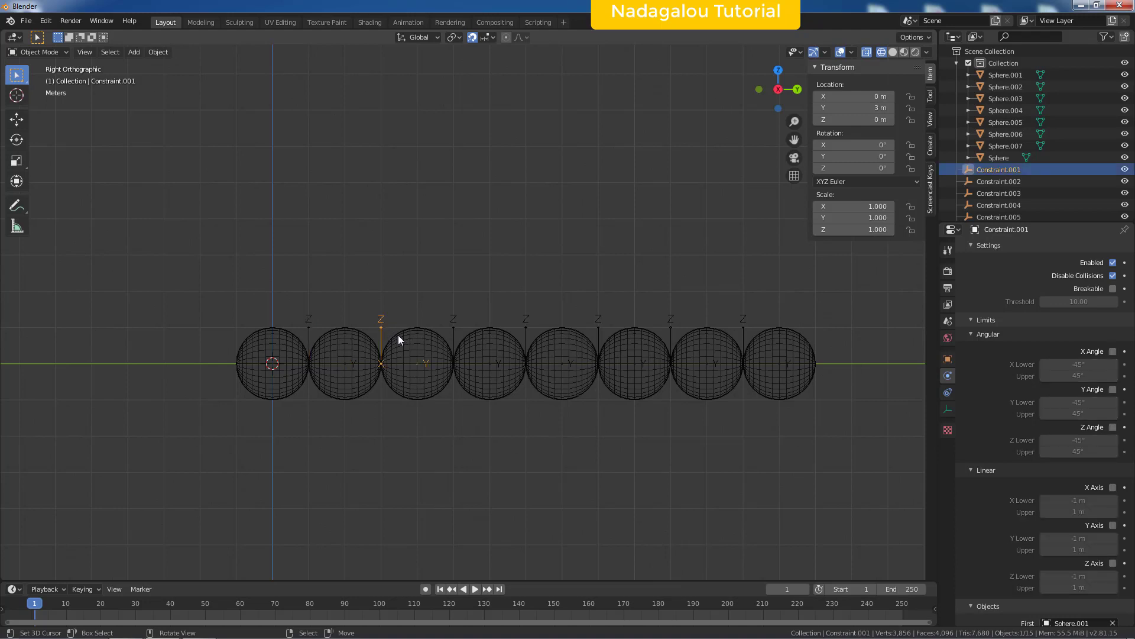
left_click_drag(1115, 352, 1109, 553)
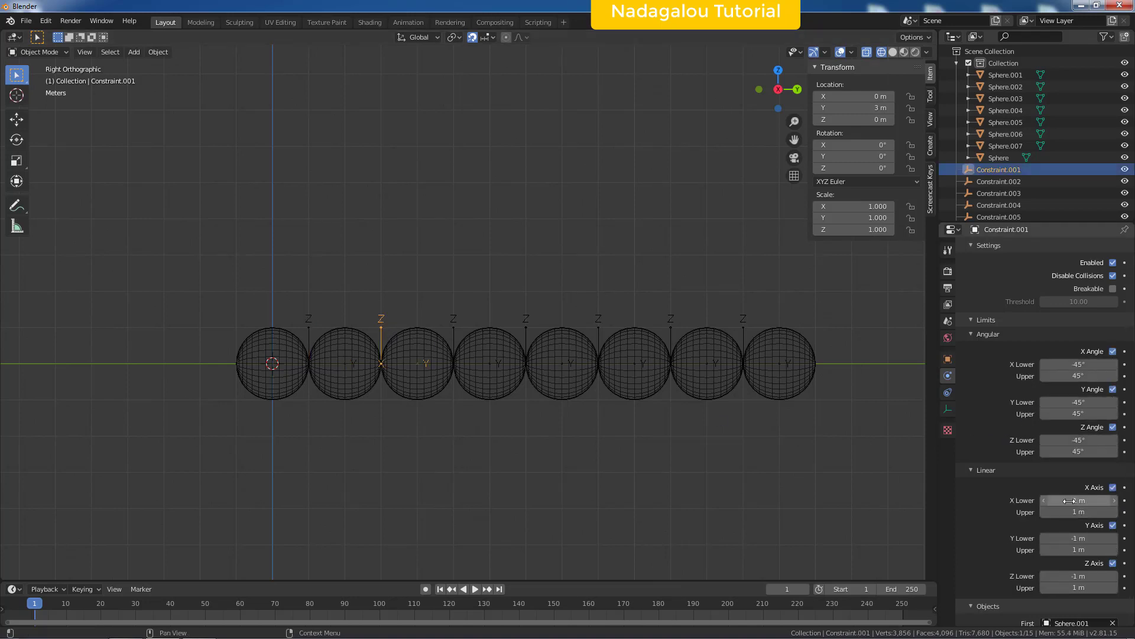
left_click_drag(1070, 502, 1070, 588)
type("0")
key("Return")
left_click_drag(1092, 400, 1092, 413)
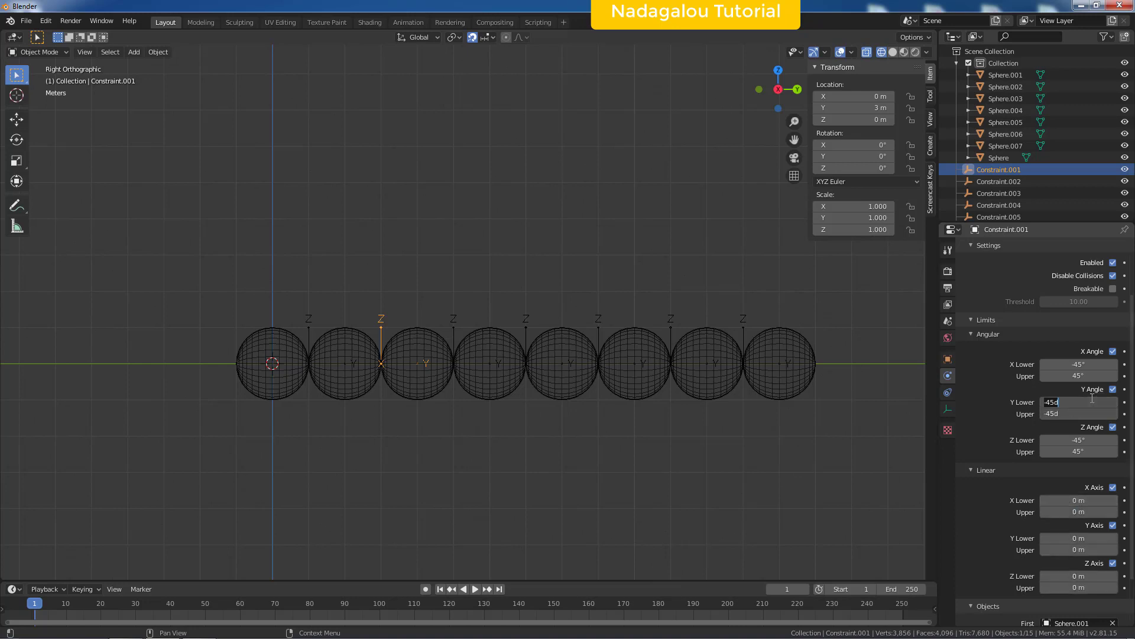
type("0")
key("Return")
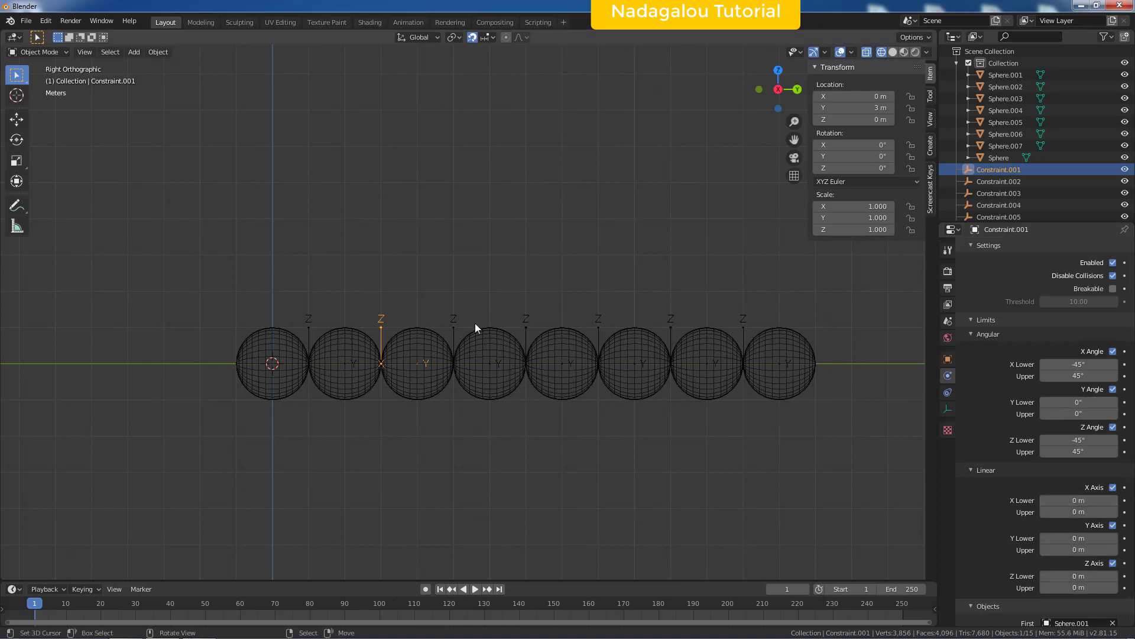
On the constraint between the third and fourth spheres, enable all angular and linear limits, with linear values at 0 m and Y Angle values at 0°
left_click(452, 331)
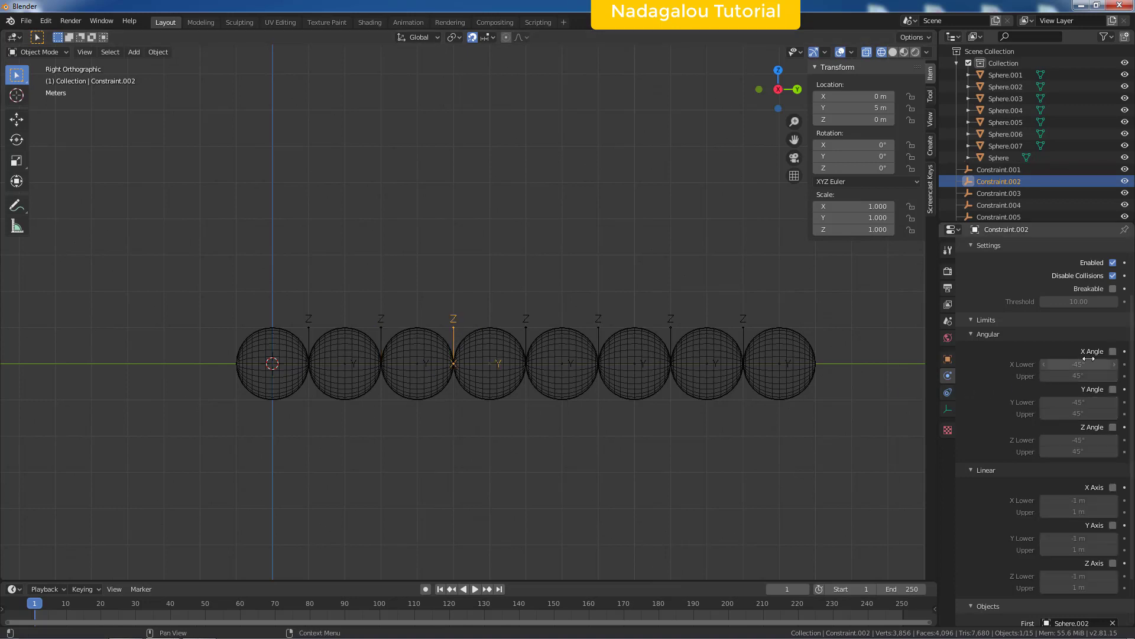
left_click_drag(1114, 353, 1115, 565)
scroll(1061, 499, "down", 2)
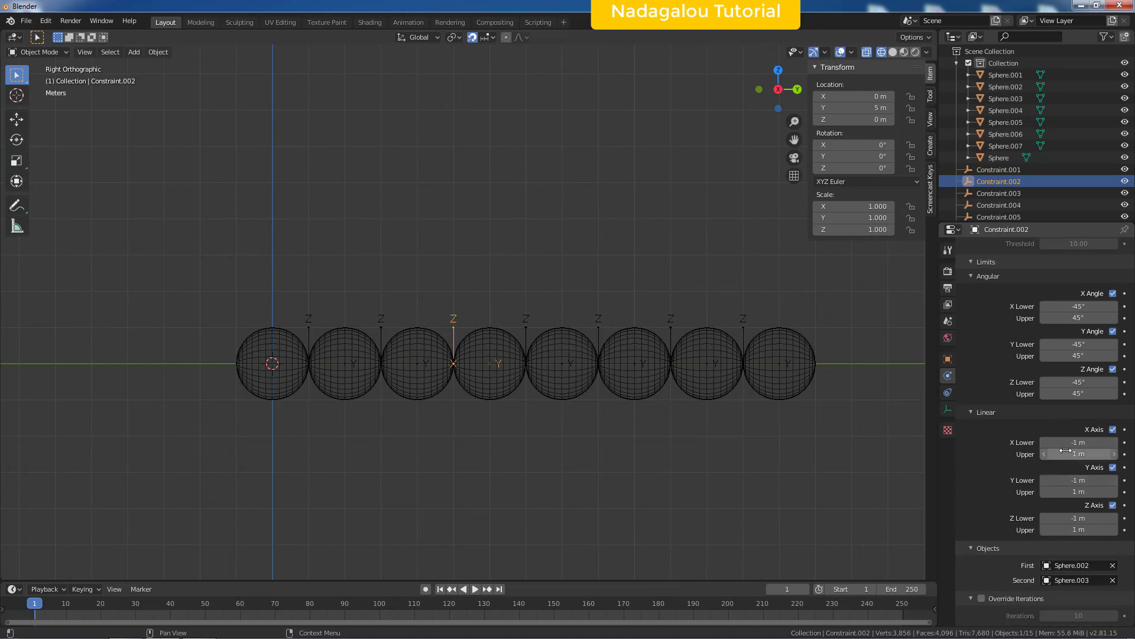
left_click_drag(1072, 442, 1074, 529)
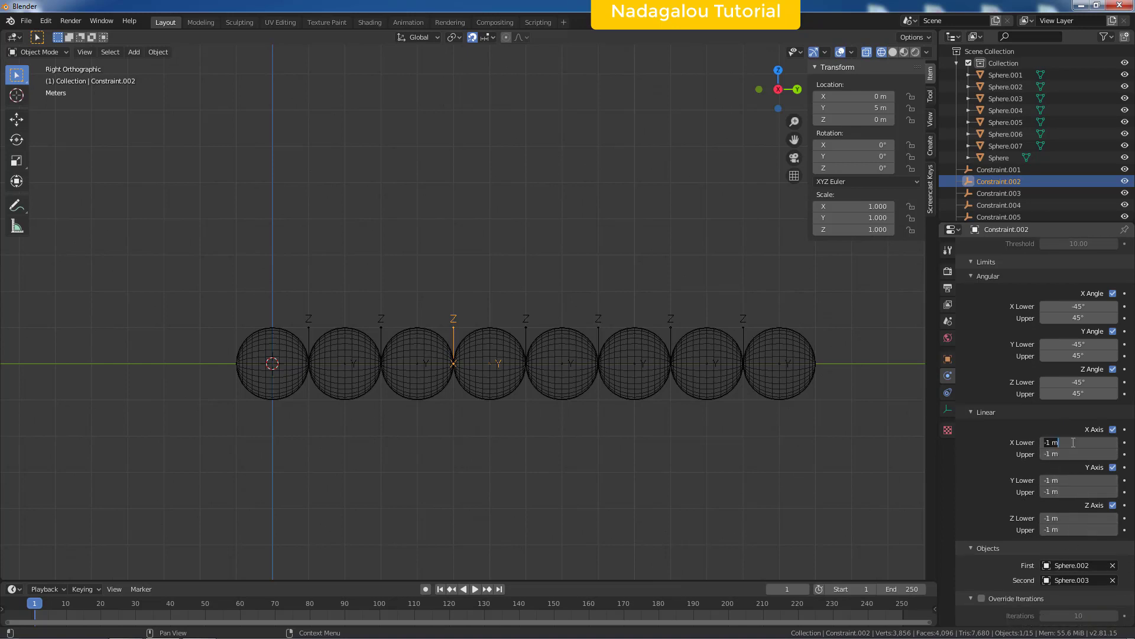
type("0")
key("Return")
scroll(1072, 442, "up", 2)
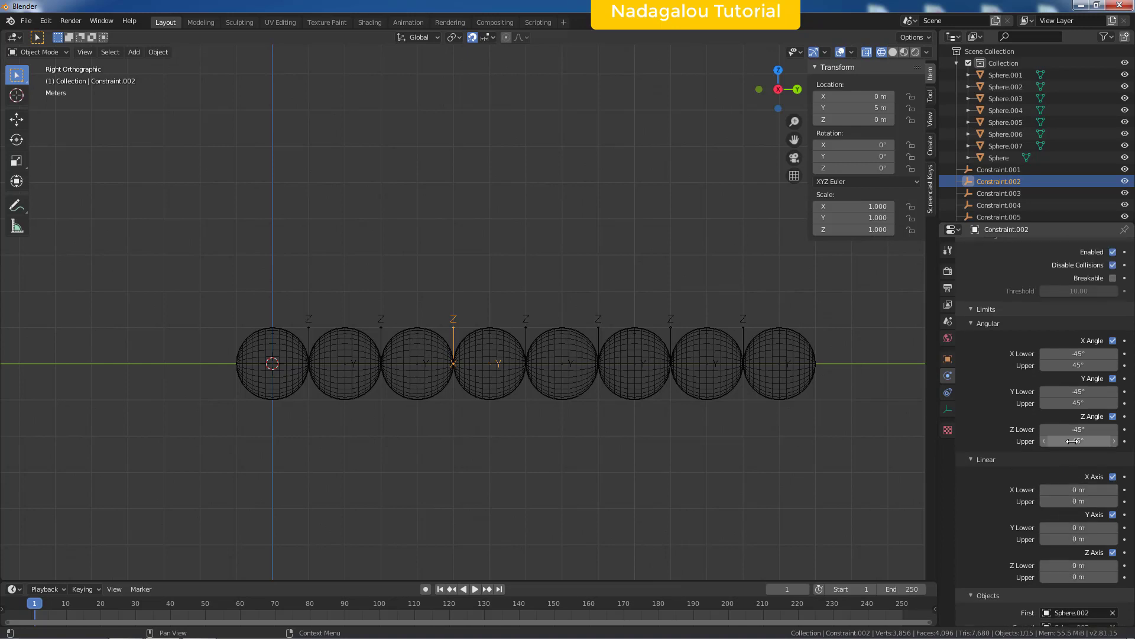
left_click_drag(1082, 392, 1081, 402)
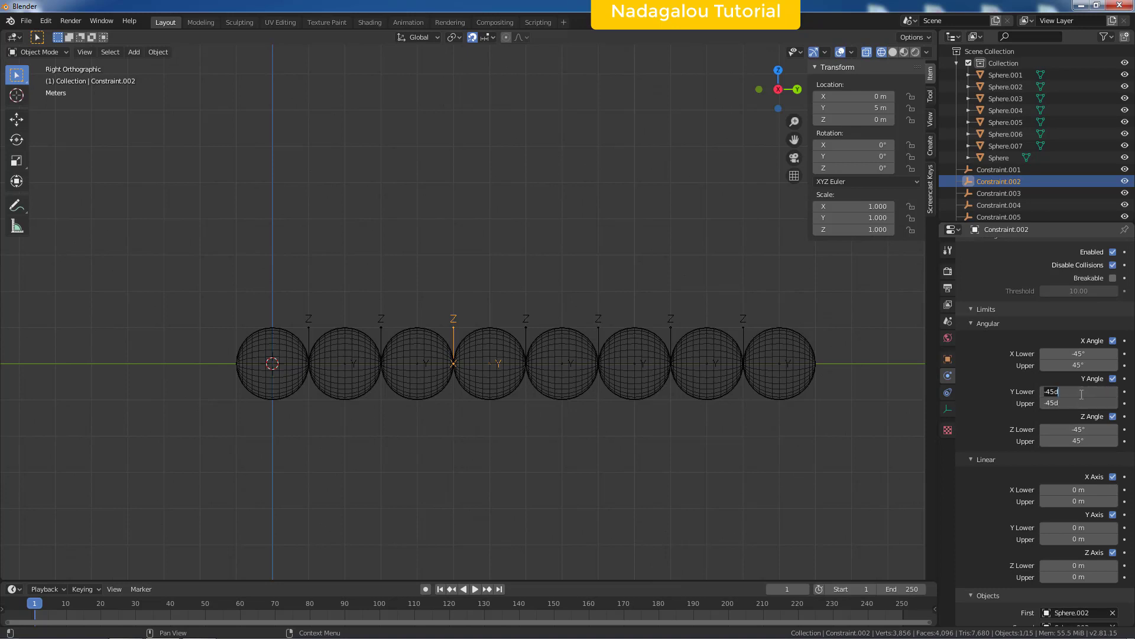
type("0")
key("Return")
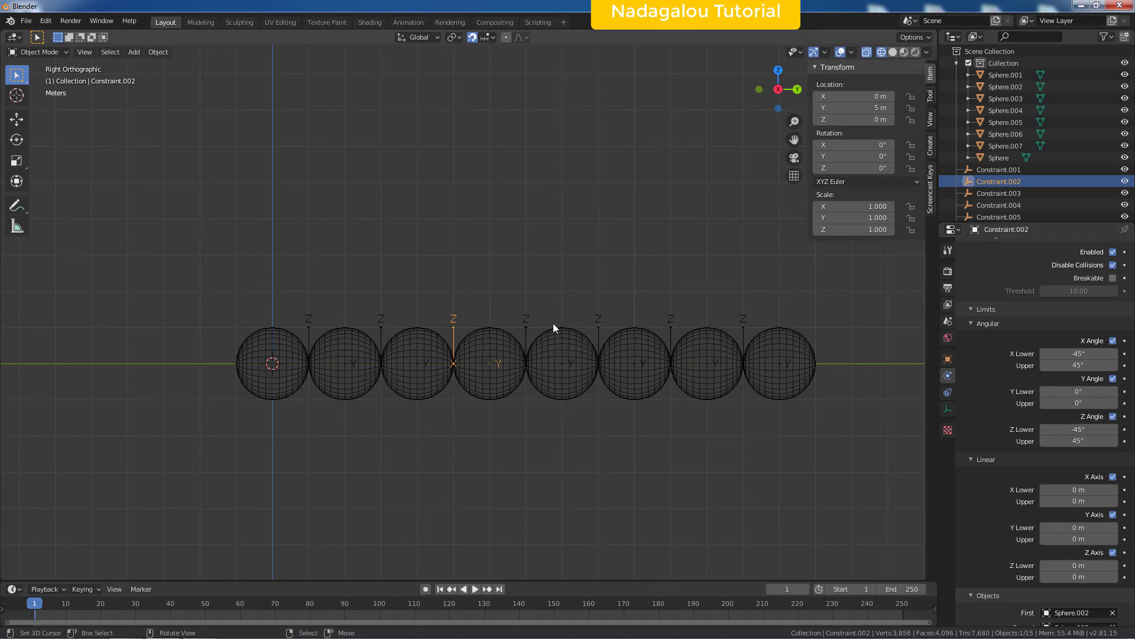
On the constraint between the fourth and fifth spheres, enable the X, Y and Z Angle limits
left_click(524, 329)
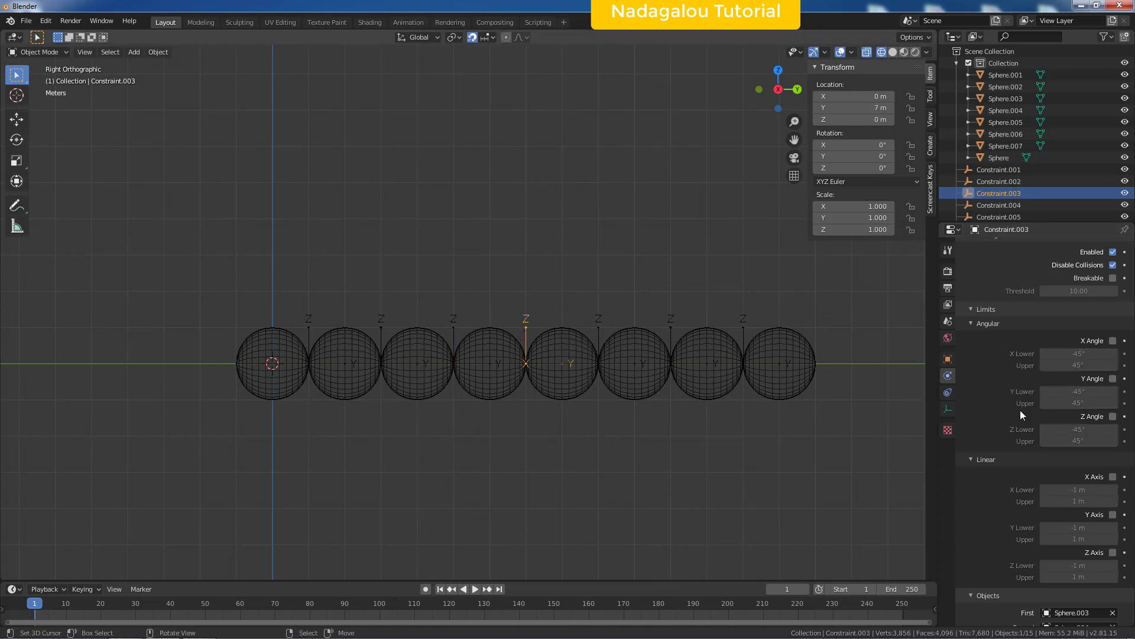
left_click(1113, 341)
left_click(1112, 378)
left_click(1112, 417)
scroll(1113, 417, "down", 2)
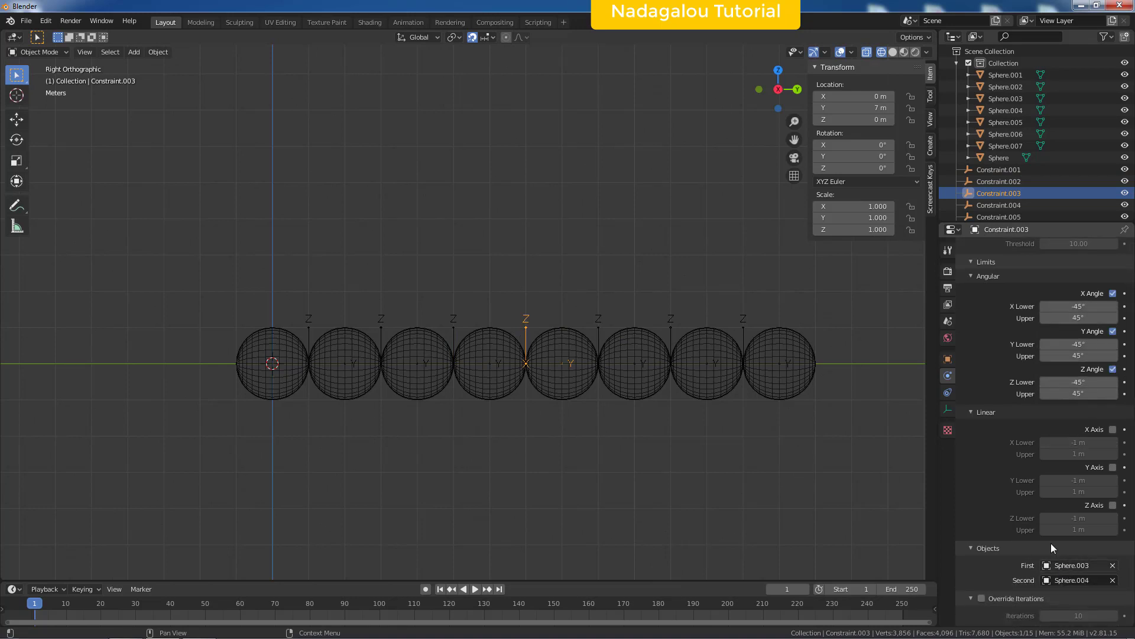
left_click(165, 55)
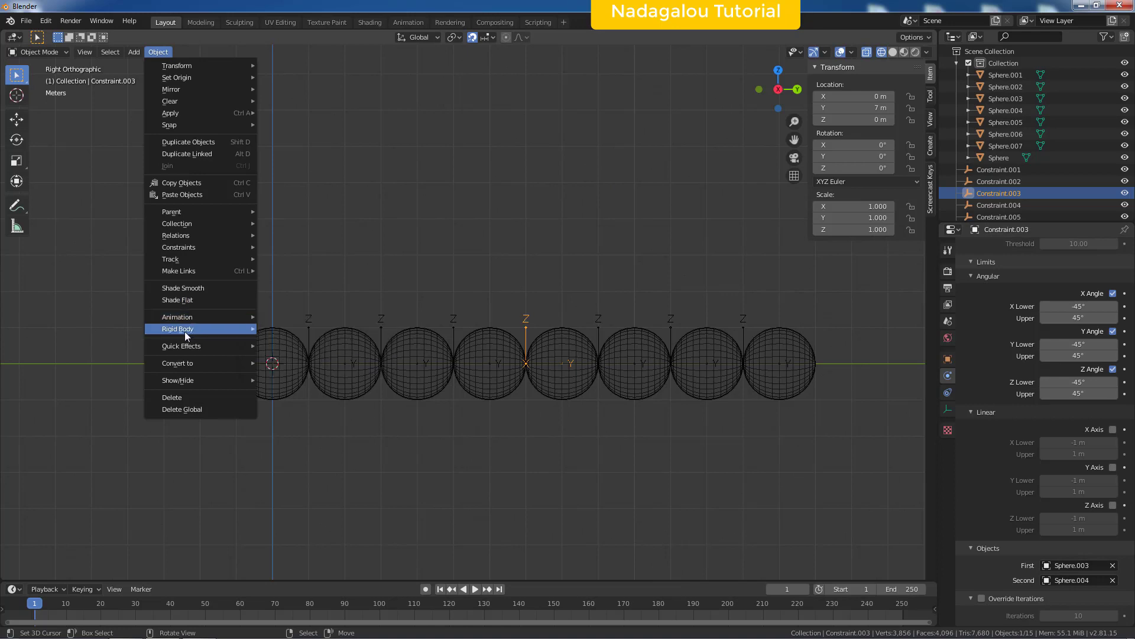
mouse_move(192, 334)
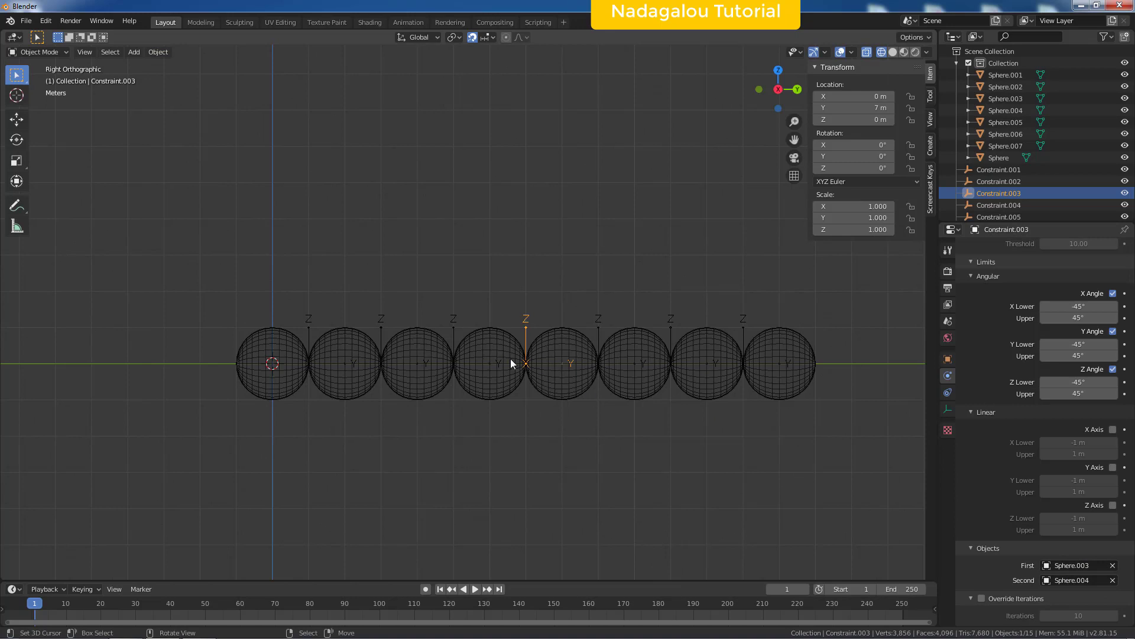
On the same constraint, enable the X, Y and Z linear limits with all values at 0 m, and set both Y Angle values to 0°
left_click(1113, 429)
left_click(1113, 467)
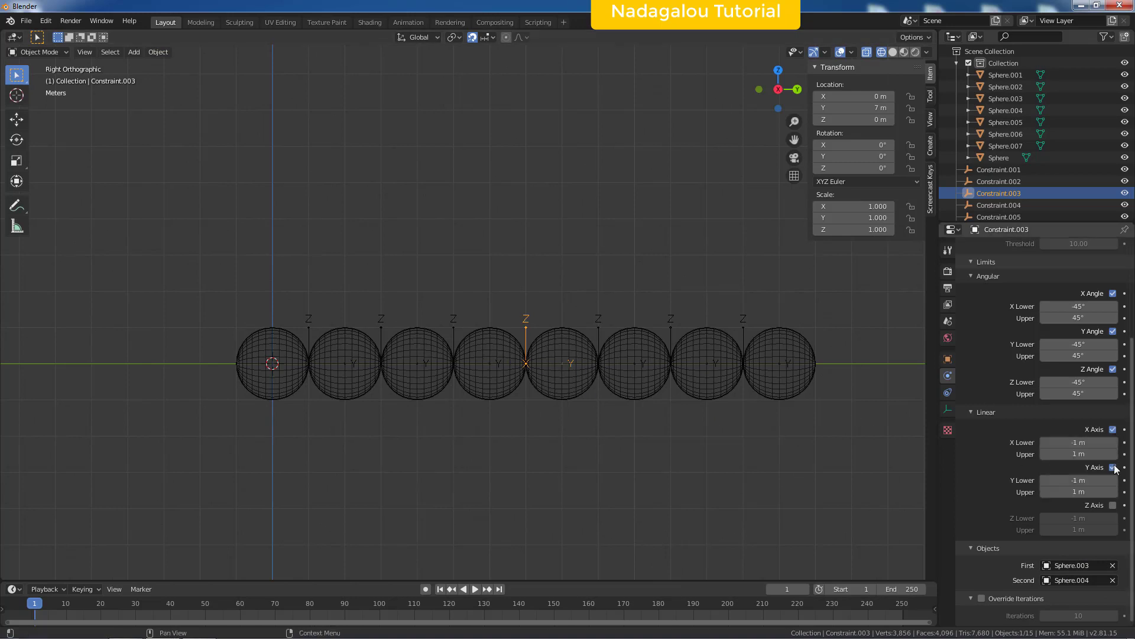
left_click(1113, 506)
left_click_drag(1062, 443, 1061, 530)
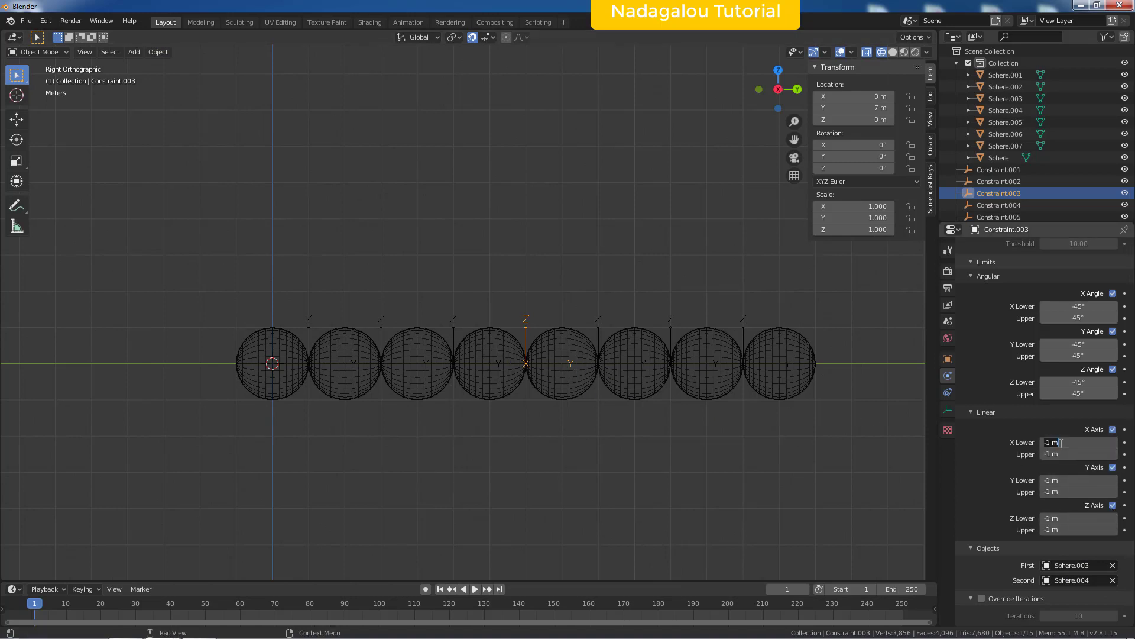
type("0")
key("Return")
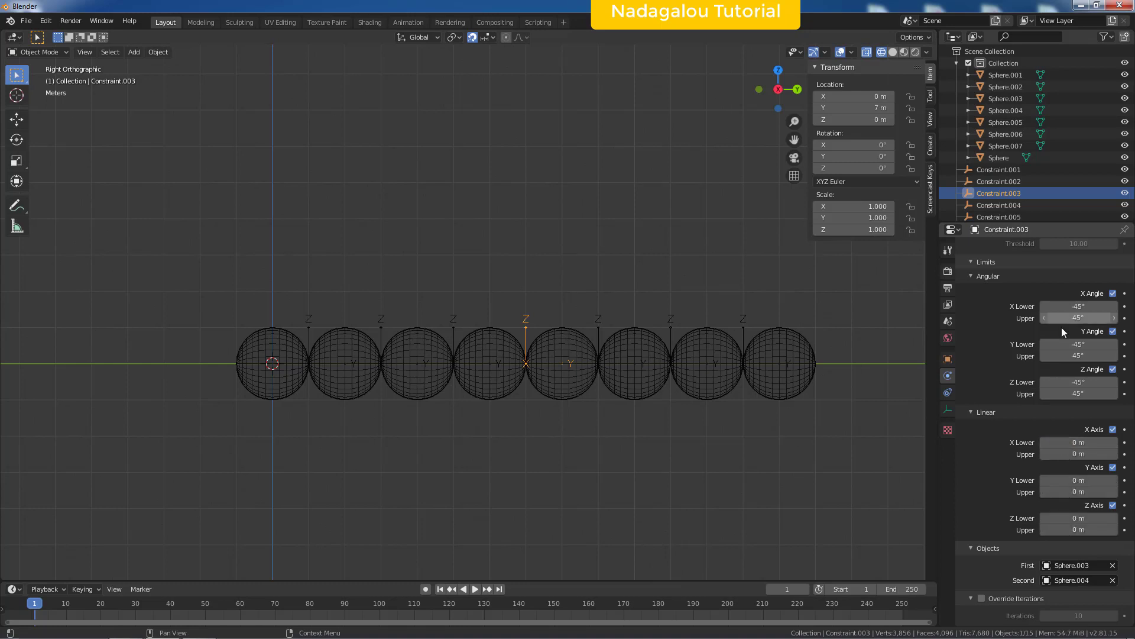
left_click_drag(1059, 345, 1064, 355)
type("0")
key("Return")
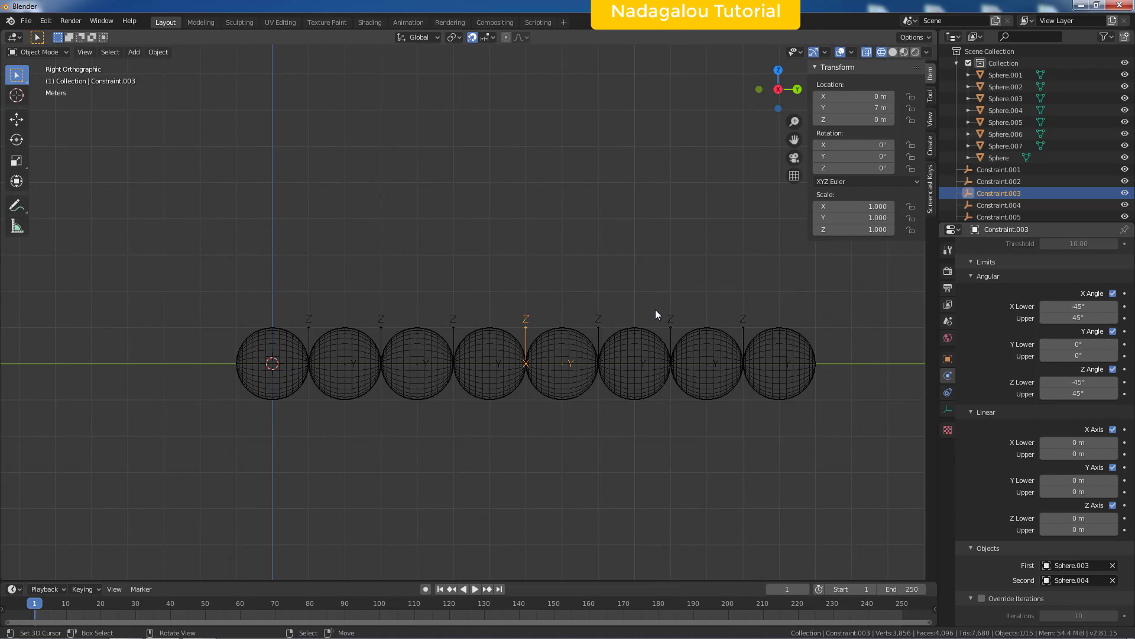
On the constraint between the fifth and sixth spheres, enable all three angular limits and set the Y Angle lower and upper values to 0°
left_click(597, 332)
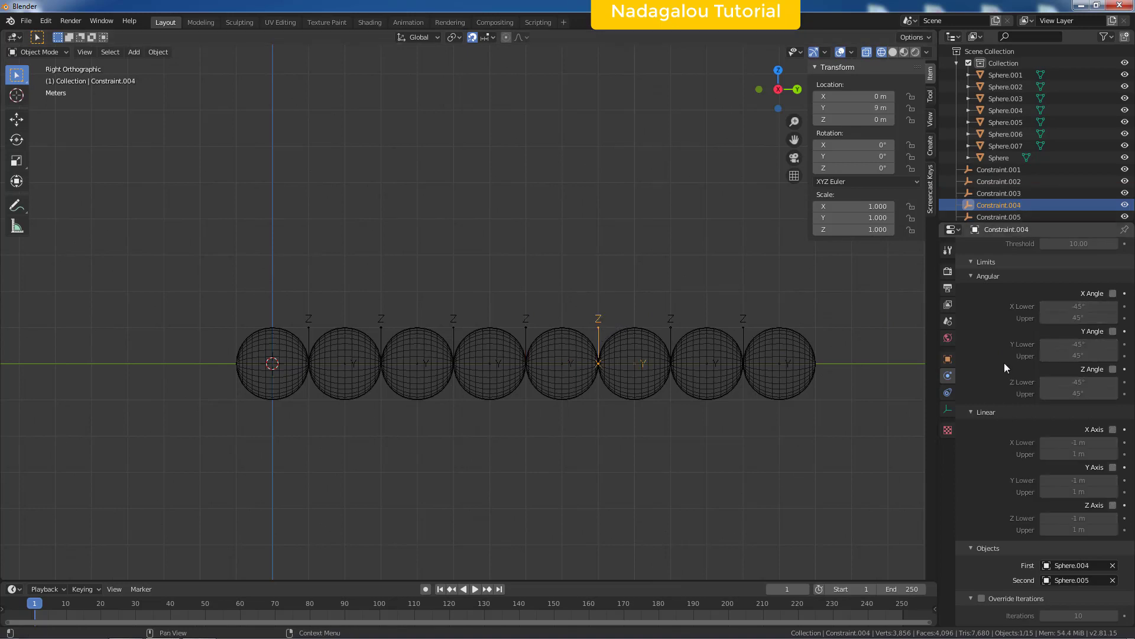
left_click(1116, 294)
left_click(1116, 332)
left_click(1116, 369)
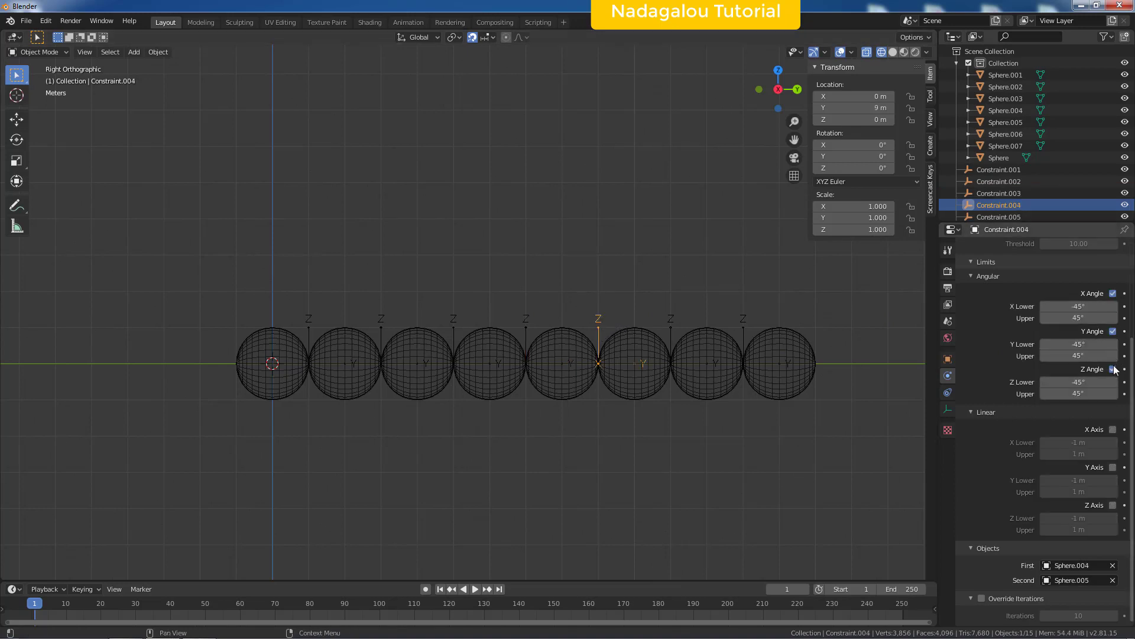
left_click_drag(1070, 345, 1070, 356)
type("0")
key("Return")
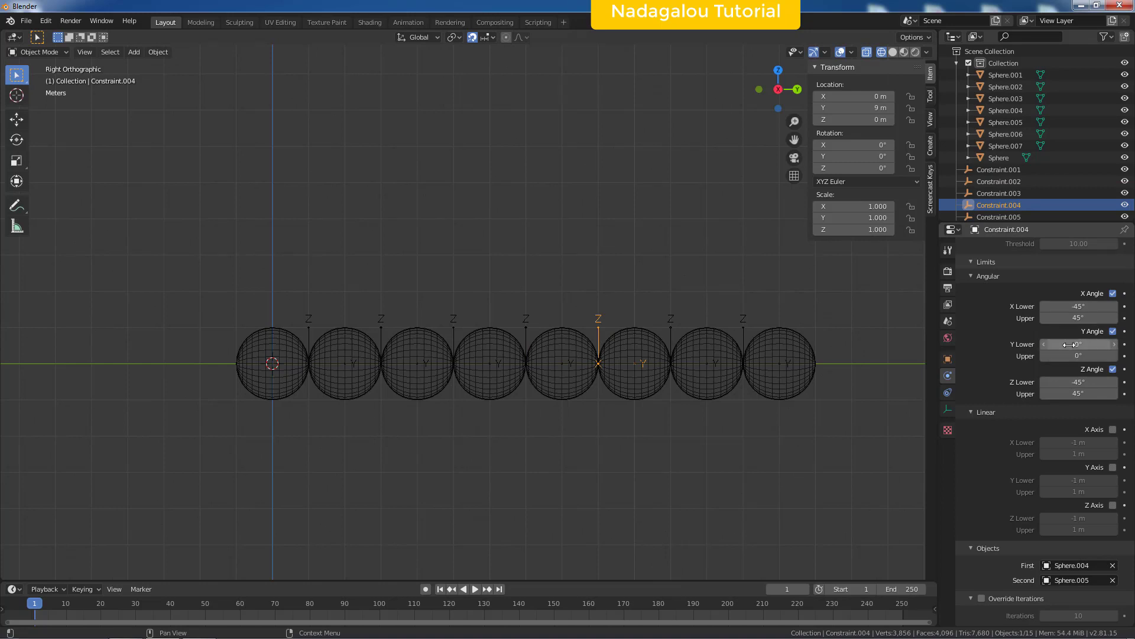
Enable that constraint's linear limits on the X, Y and Z axes and set all lower and upper values to 0 m
left_click(1113, 429)
left_click(1113, 467)
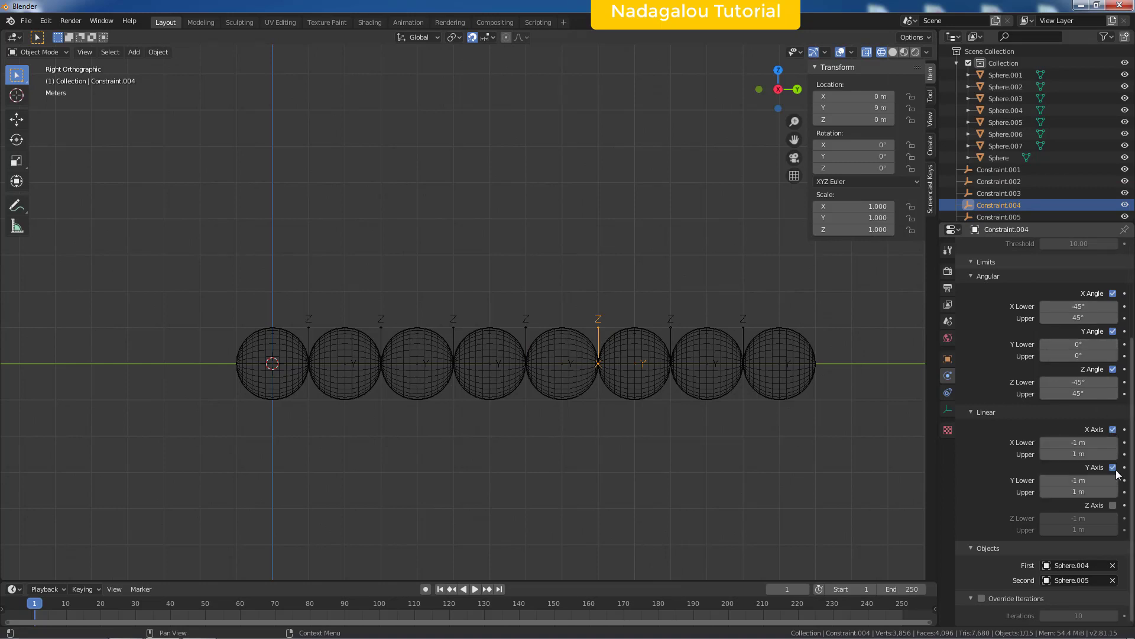
left_click(1113, 505)
left_click_drag(1069, 444, 1069, 529)
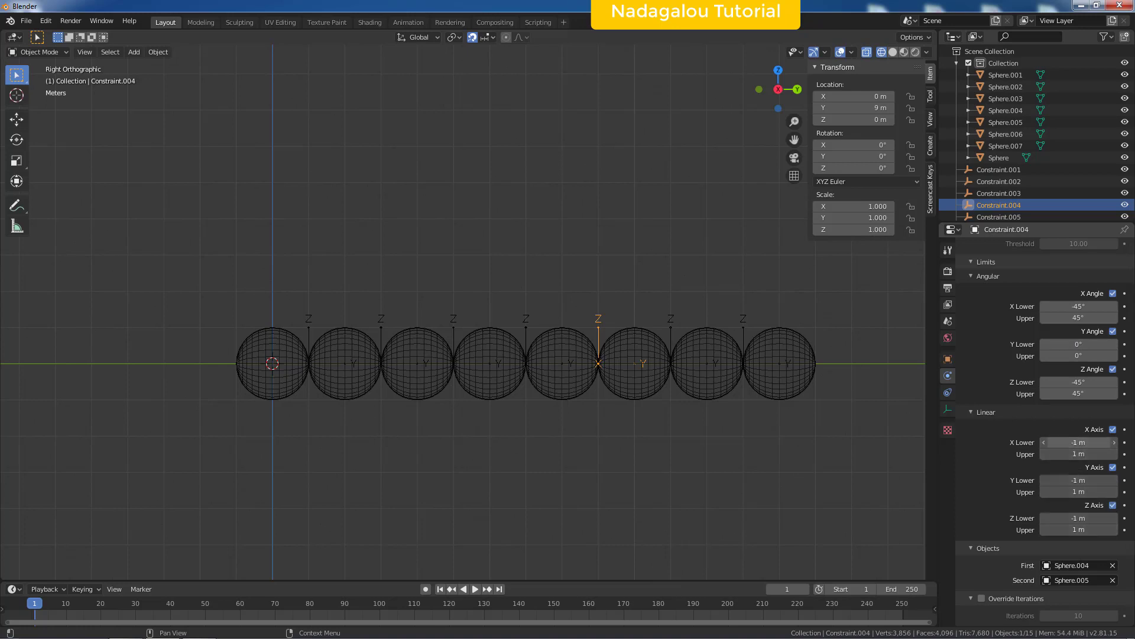
type("0")
key("Return")
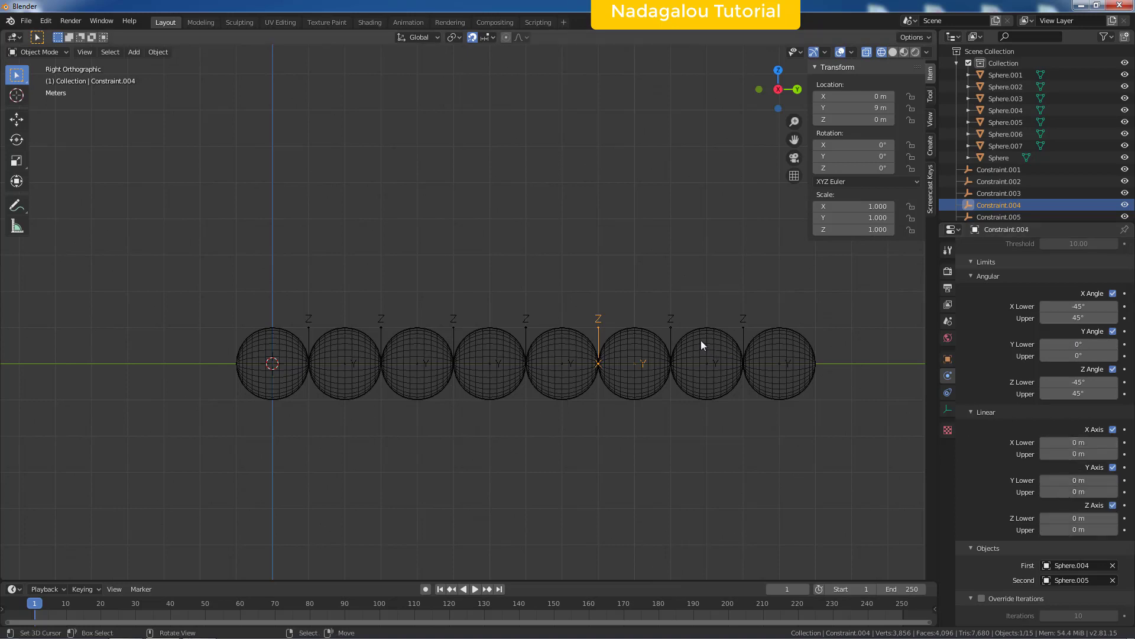
On the constraint between the sixth and seventh spheres, enable all angular and linear limits, with Y Angle values at 0° and linear values at 0 m
right_click(673, 331)
left_click_drag(1113, 294, 1078, 355)
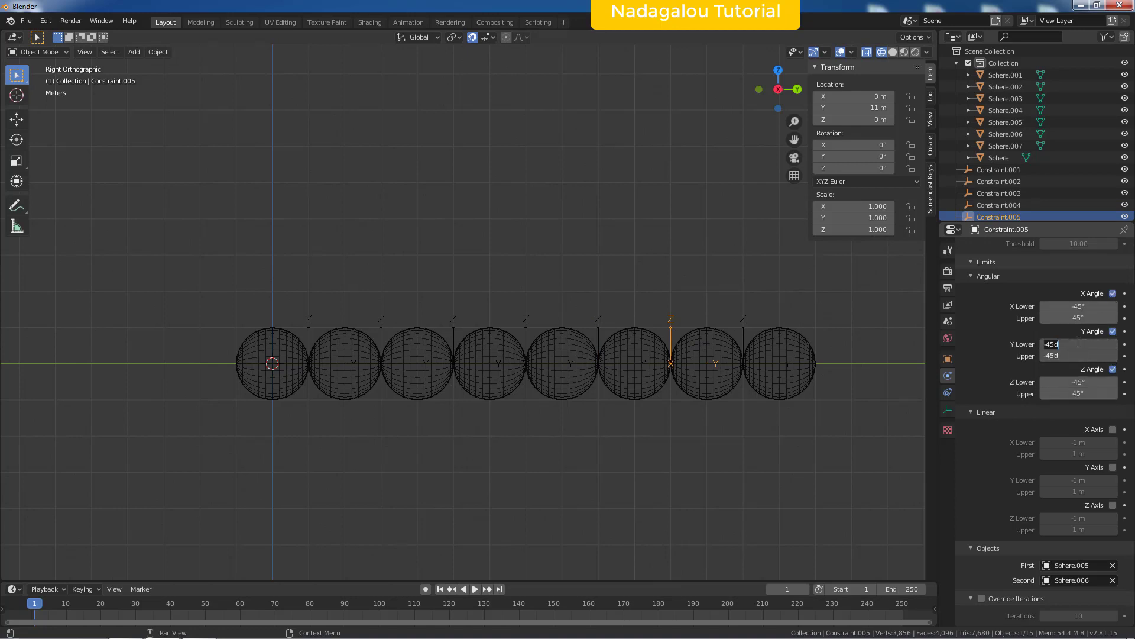
type("0")
key("Return")
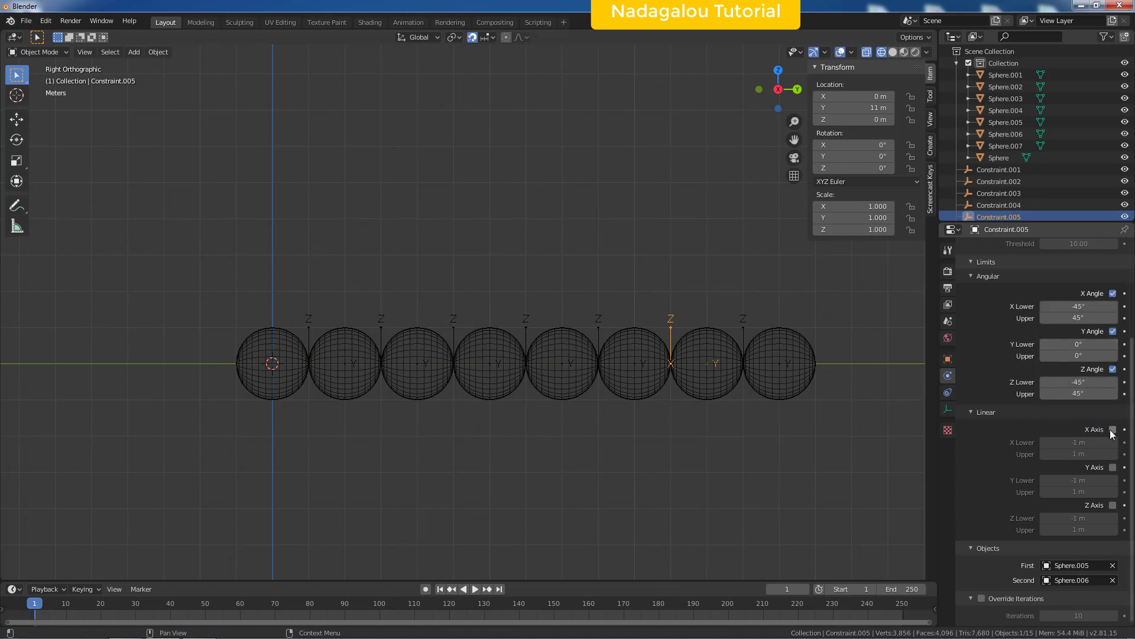
left_click_drag(1110, 429, 1112, 506)
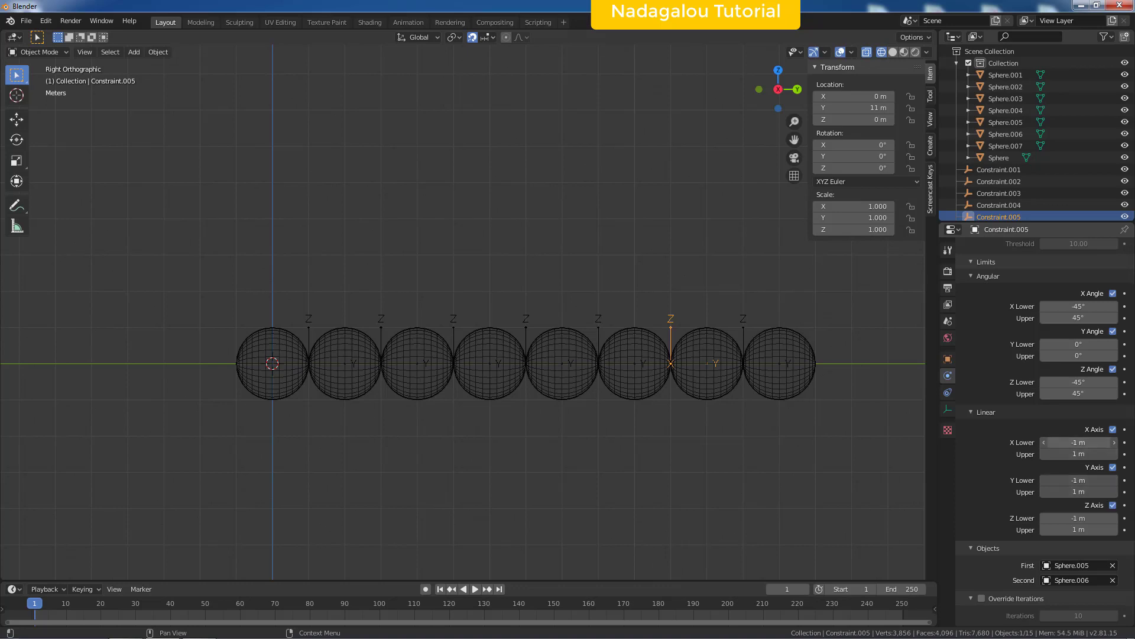
left_click_drag(1061, 445, 1063, 529)
type("0")
key("Return")
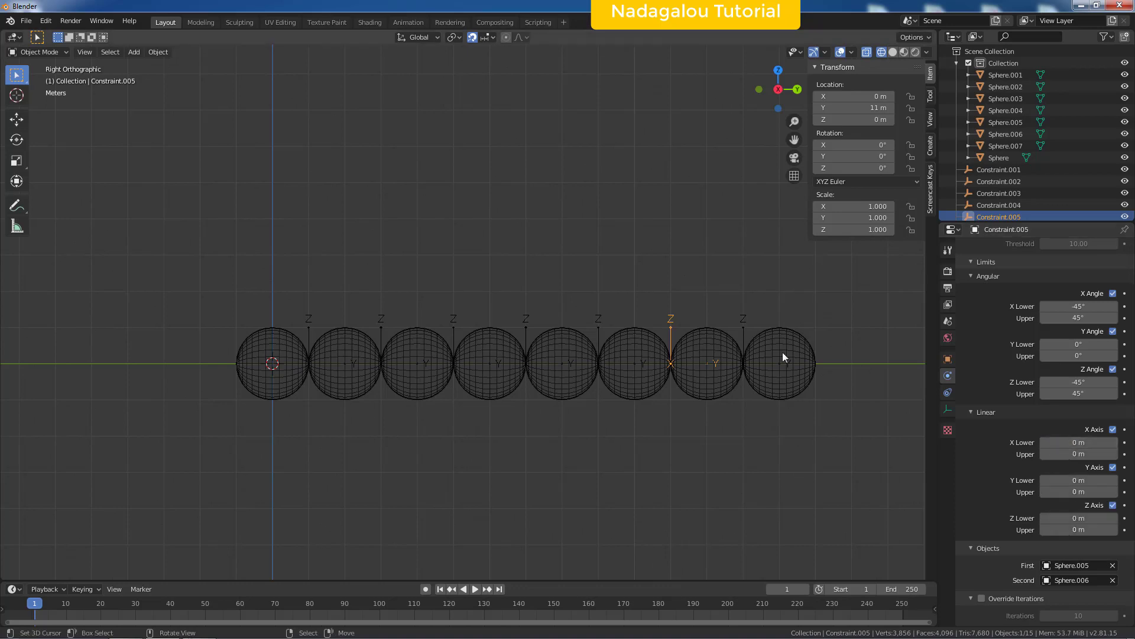
On the constraint between the seventh and eighth spheres, enable all angular and linear limits, with Y Angle values at 0° and linear values at 0 m
right_click(742, 330)
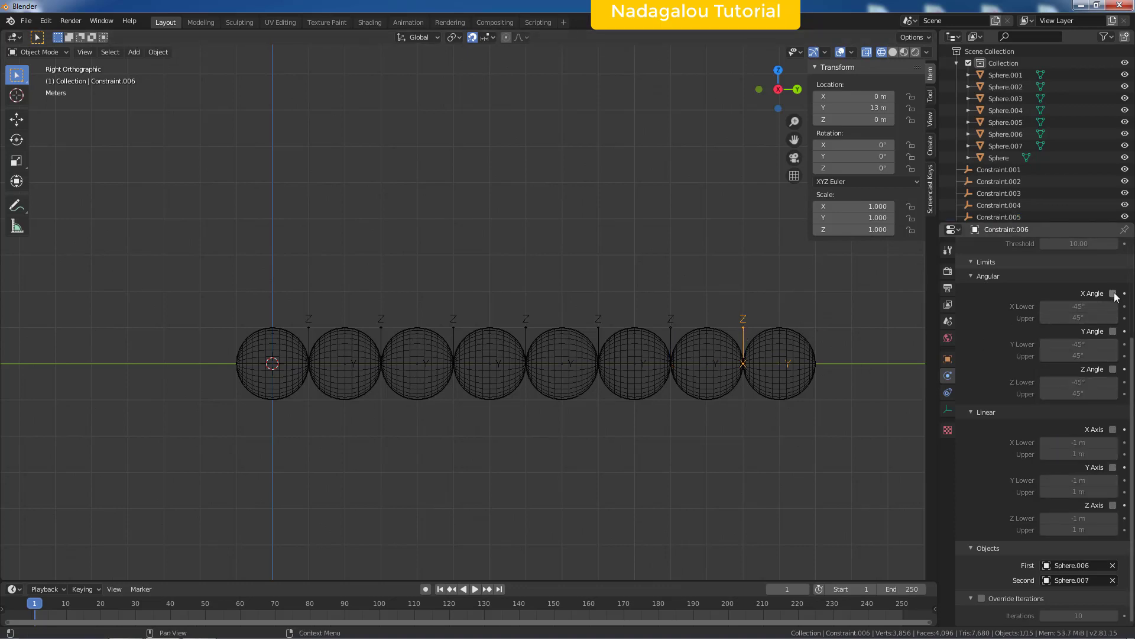
left_click_drag(1116, 293, 1084, 355)
type("0")
key("Return")
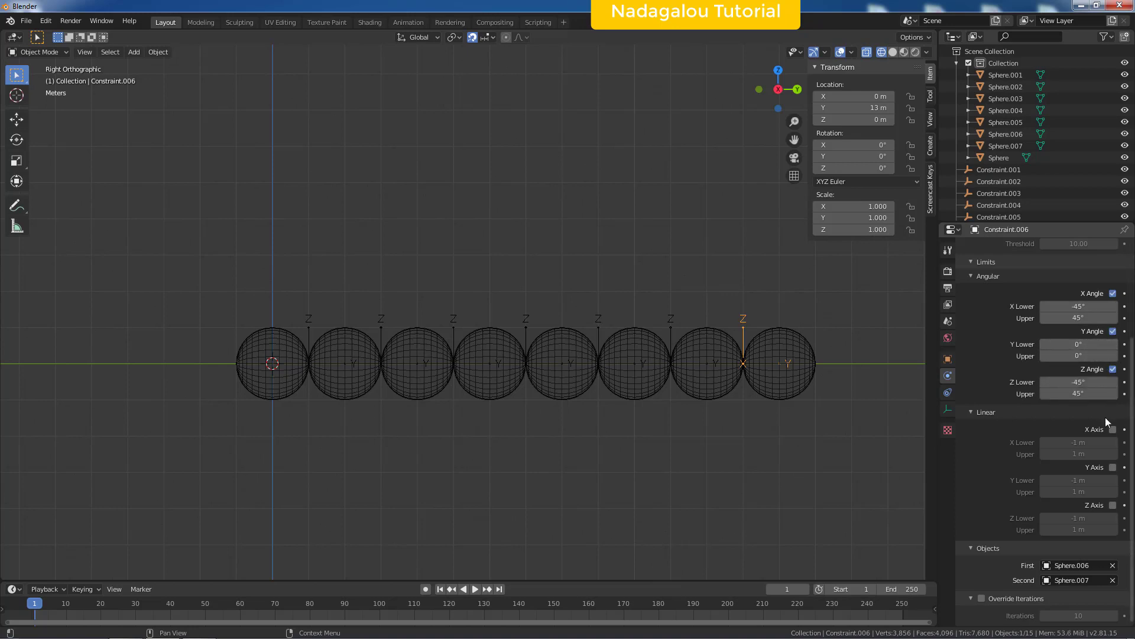
left_click_drag(1114, 430, 1114, 506)
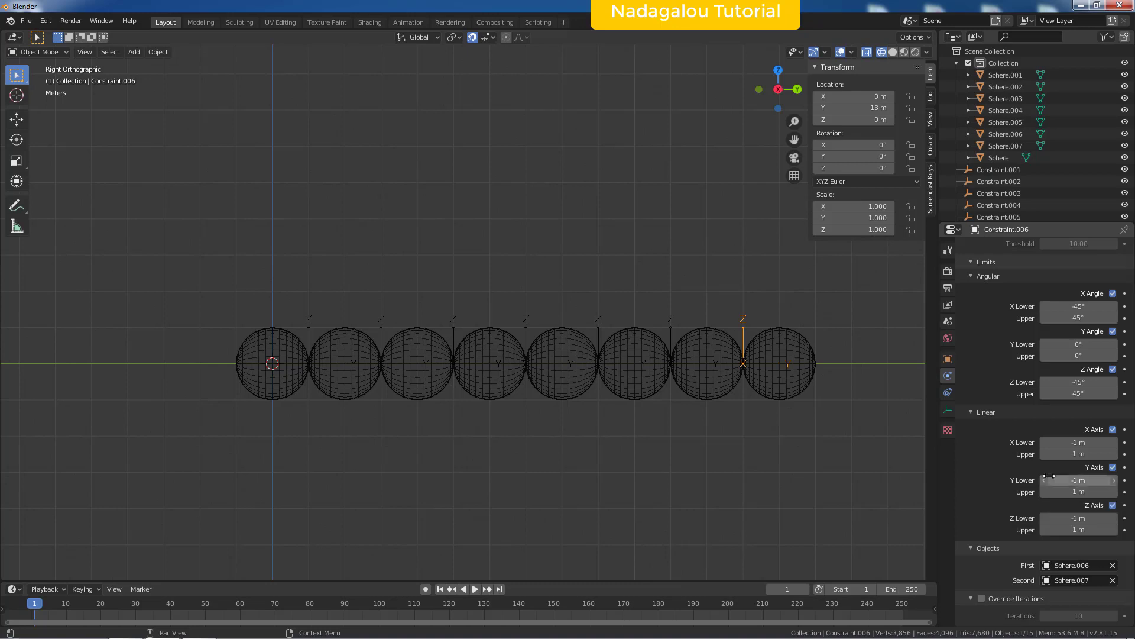
left_click_drag(1058, 442, 1058, 530)
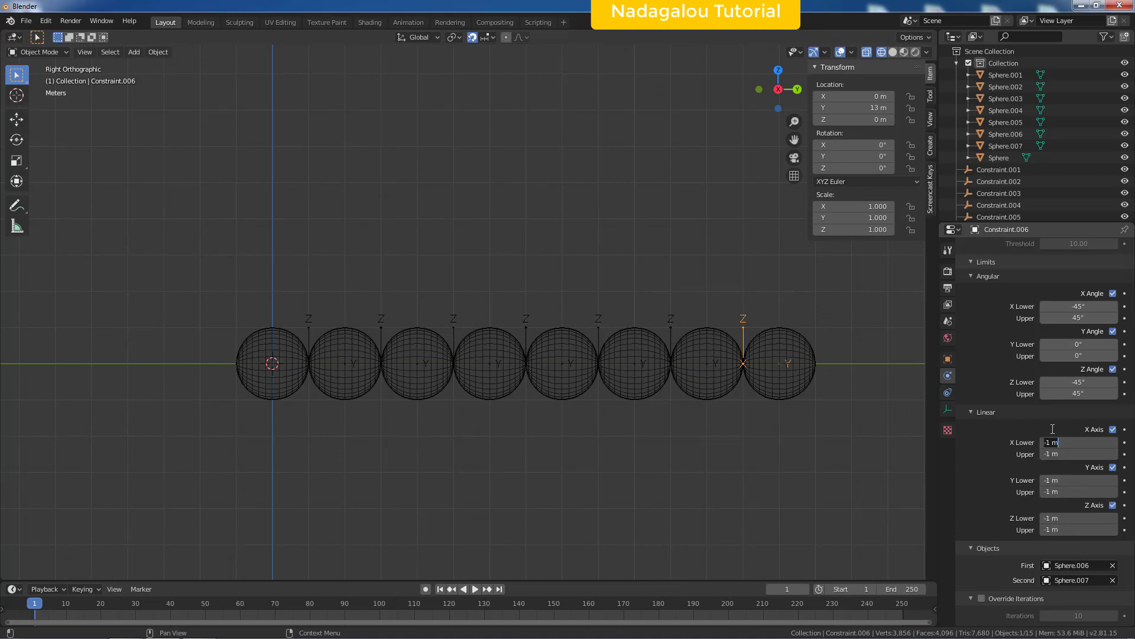
type("0")
key("Return")
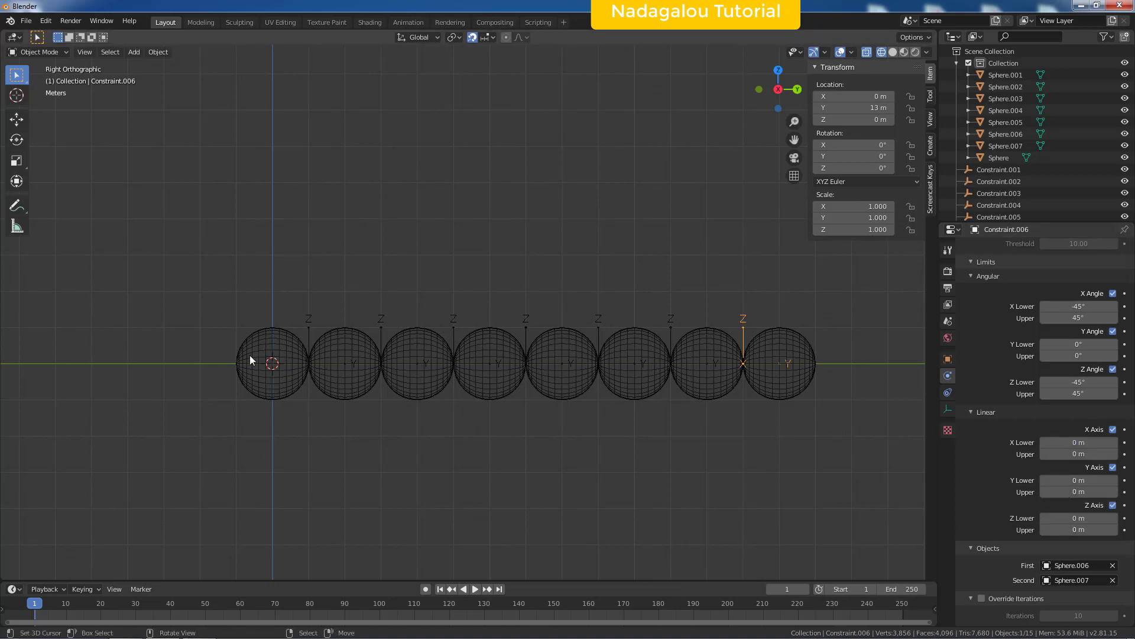
Turn off Dynamic for the first sphere's rigid body and test the simulation by playing it, returning to the first frame
left_click(270, 347)
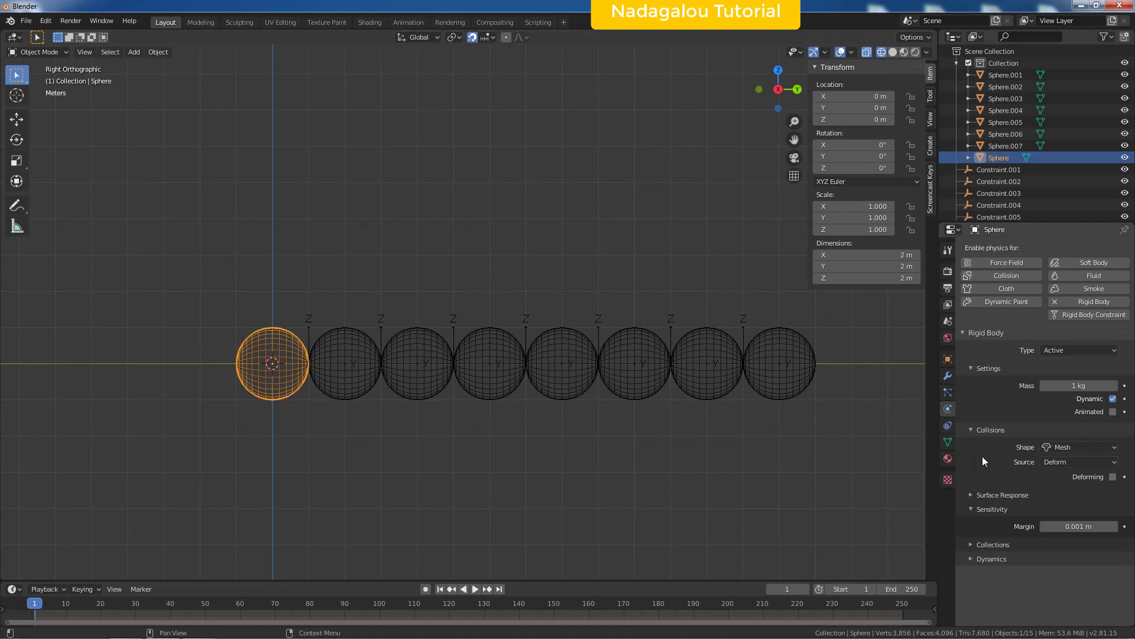
left_click(1113, 399)
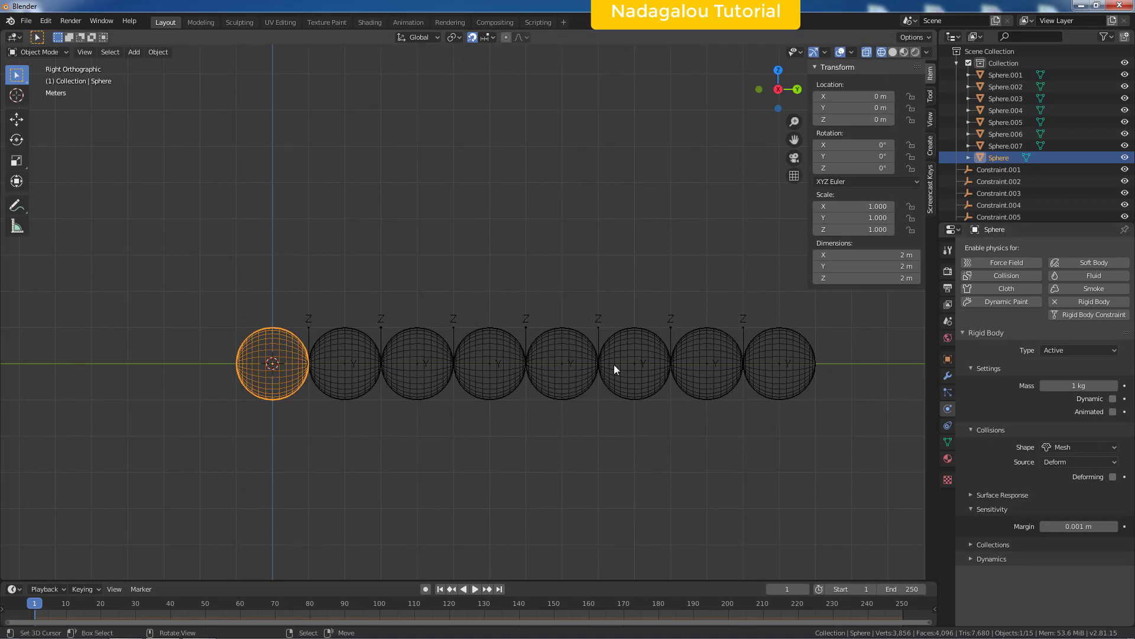
scroll(597, 443, "down", 1)
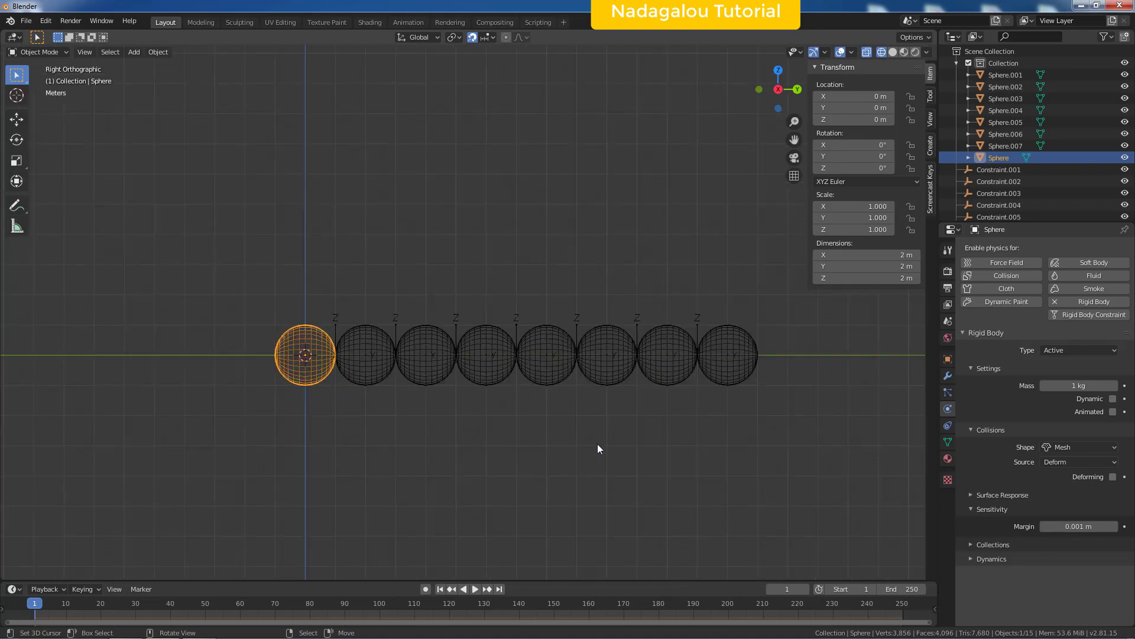
left_click(477, 589)
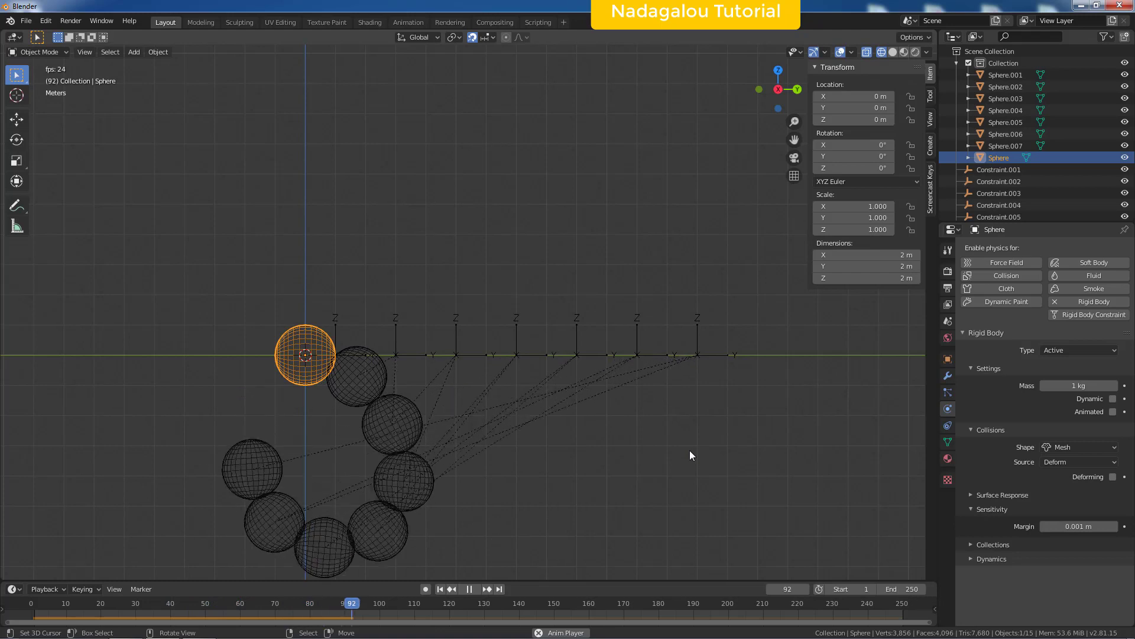
scroll(690, 455, "down", 3)
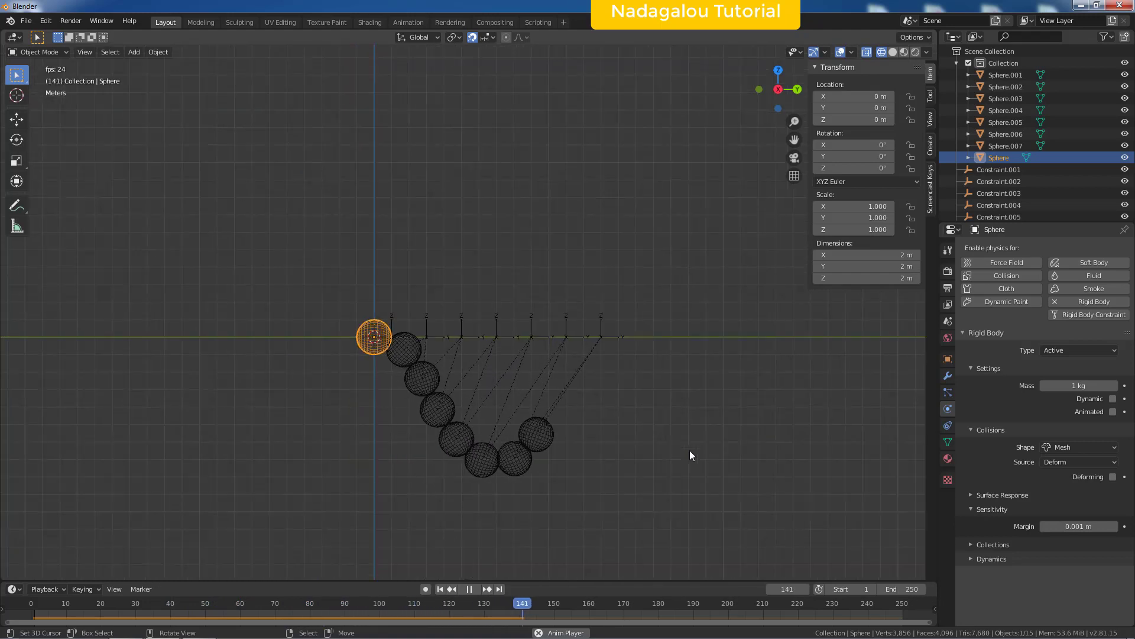
left_click(475, 587)
left_click(440, 588)
scroll(537, 459, "up", 3)
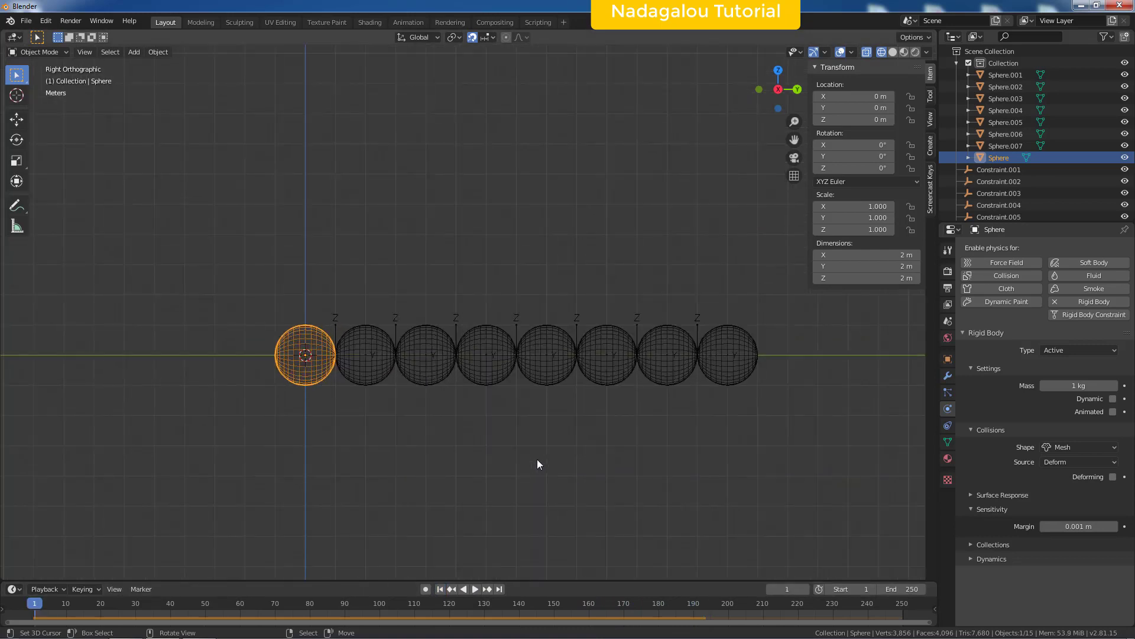
Add an armature at the first sphere's centre, and in Edit Mode move the bone's tail to the second sphere's centre at Y 2 m, Z 0 m
scroll(541, 459, "up", 2)
mouse_move(496, 442)
middle_mouse_down("shift")
mouse_move(588, 431)
mouse_move(442, 446)
mouse_move(494, 461)
middle_mouse_up("shift")
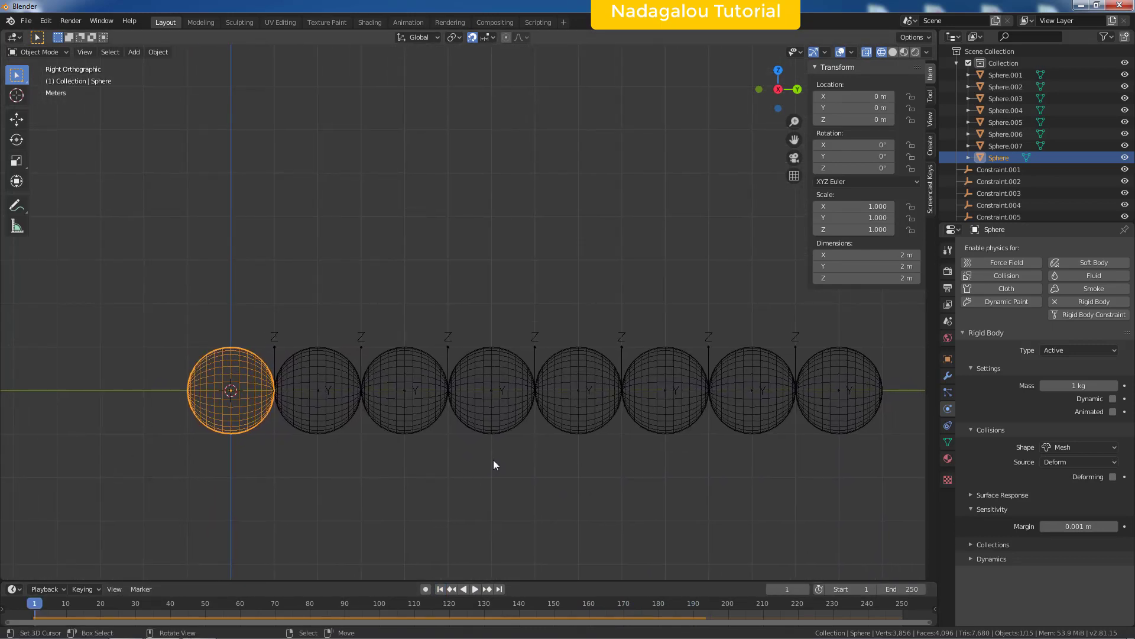
key("shift+a")
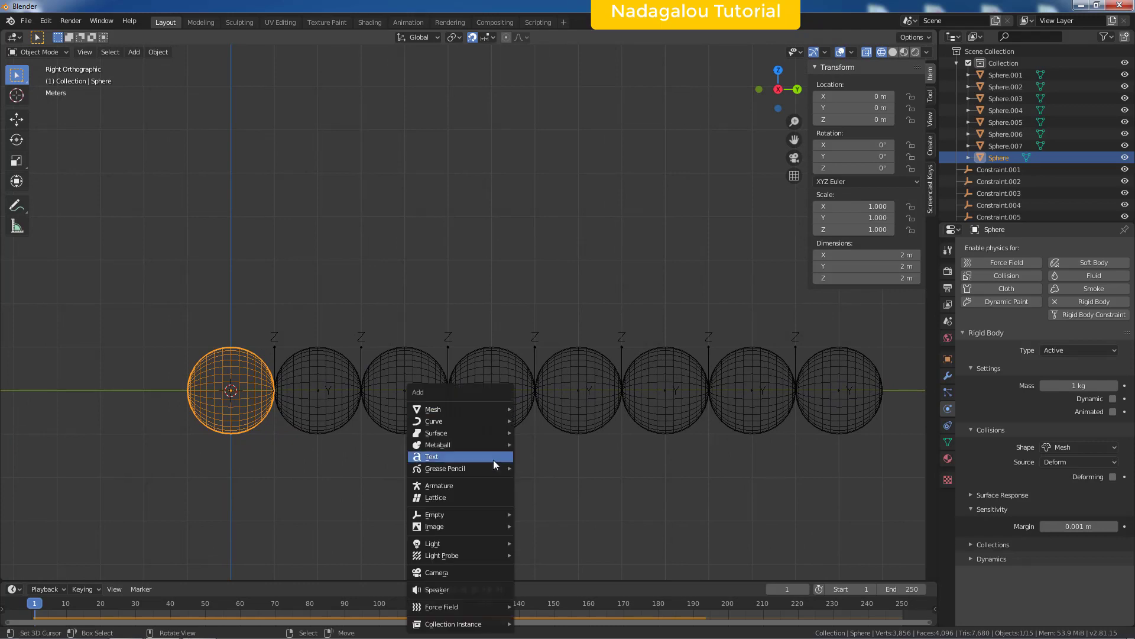
left_click(455, 486)
key("Tab")
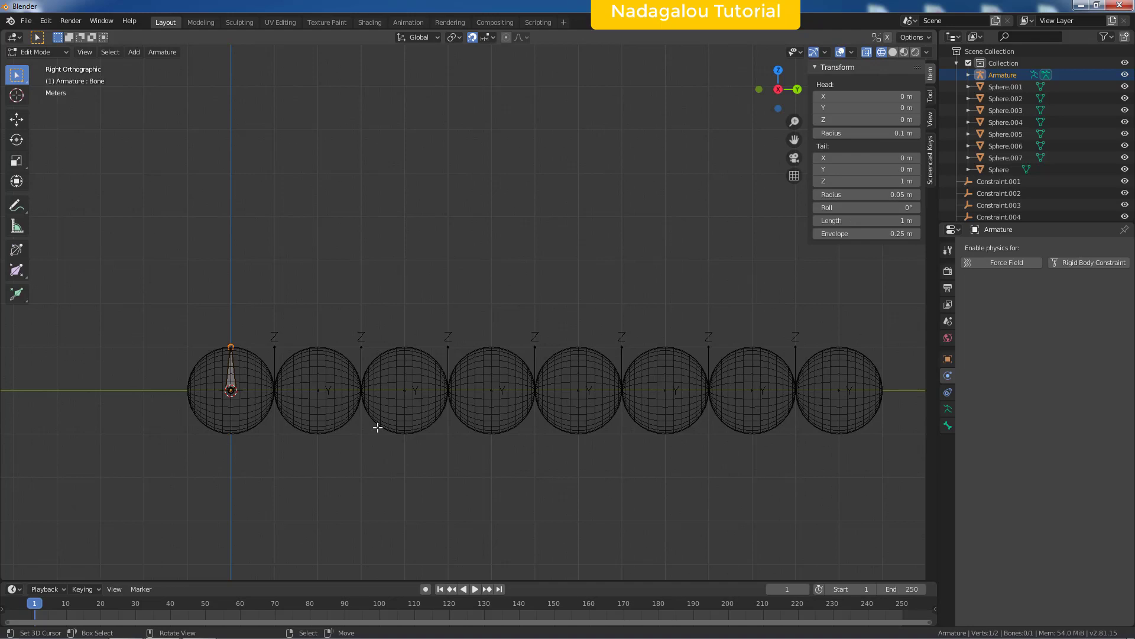
key("g")
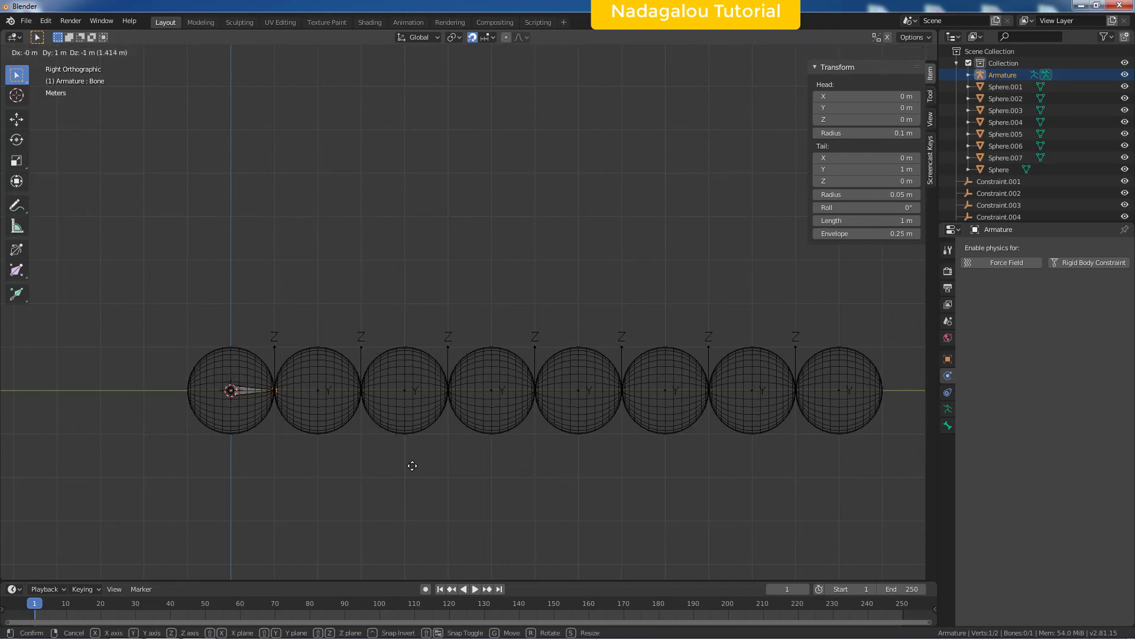
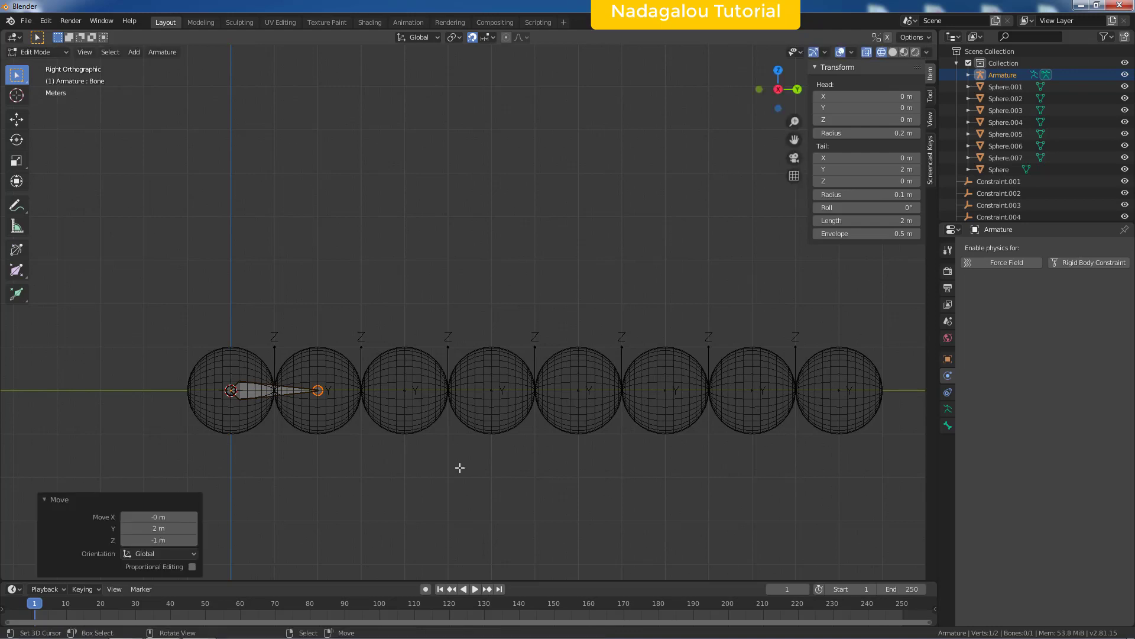
Move the whole bone -2 m along Y so its tail sits at the first sphere's centre
key("a")
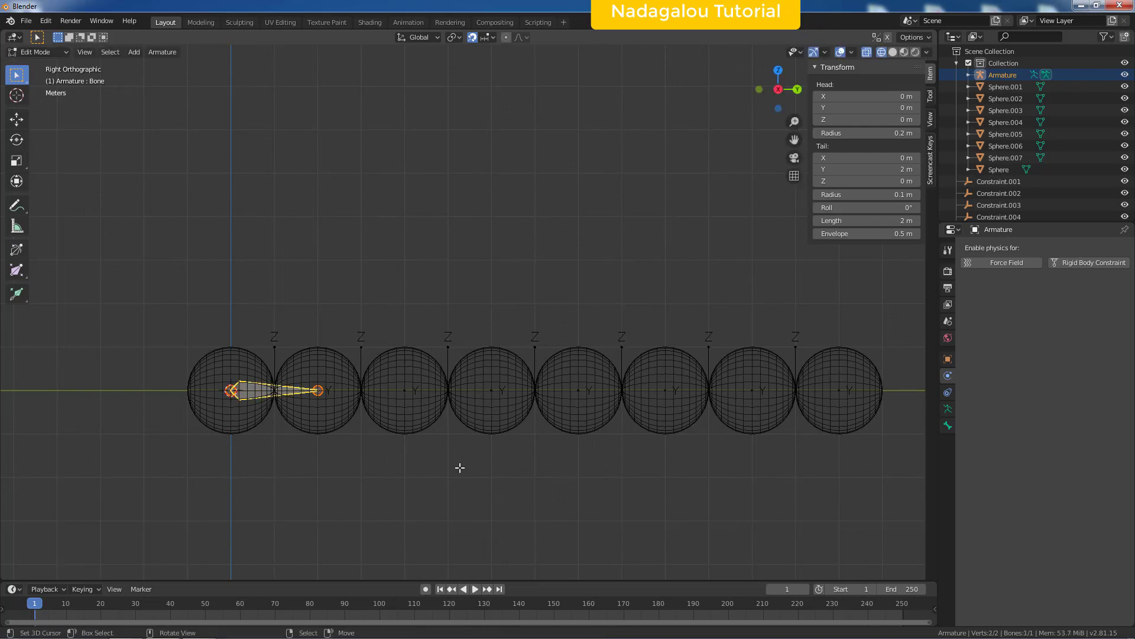
key("g")
key("y")
left_click(387, 462)
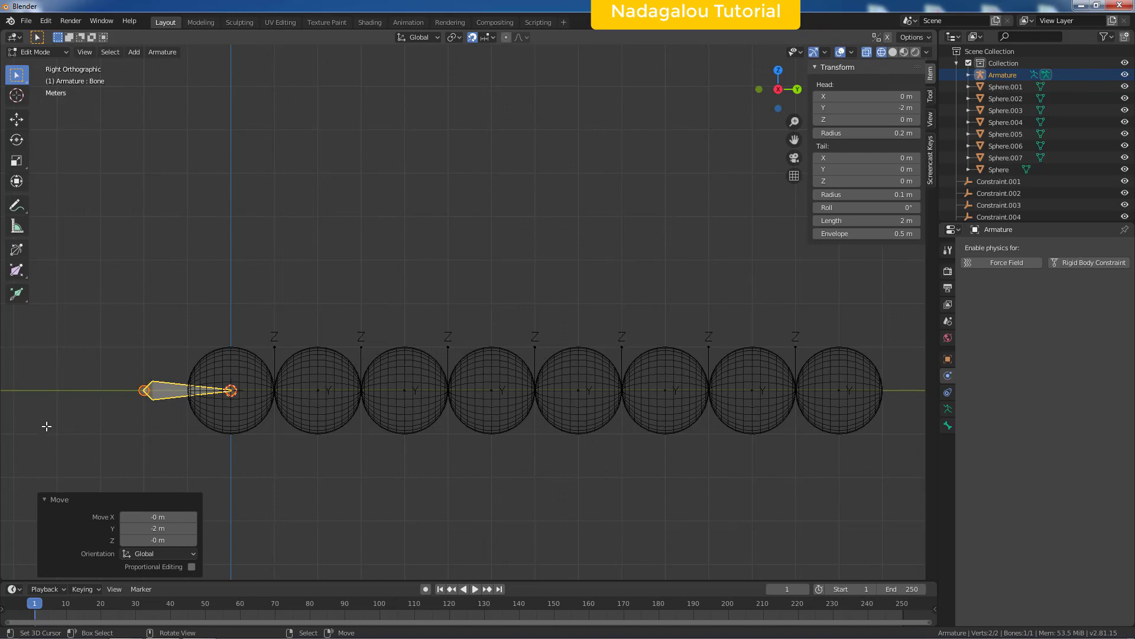
Extrude eight connected bones from the tail, each 2 m along Y, reaching Y 16 m past the last sphere, and return to Object Mode
left_click(230, 390)
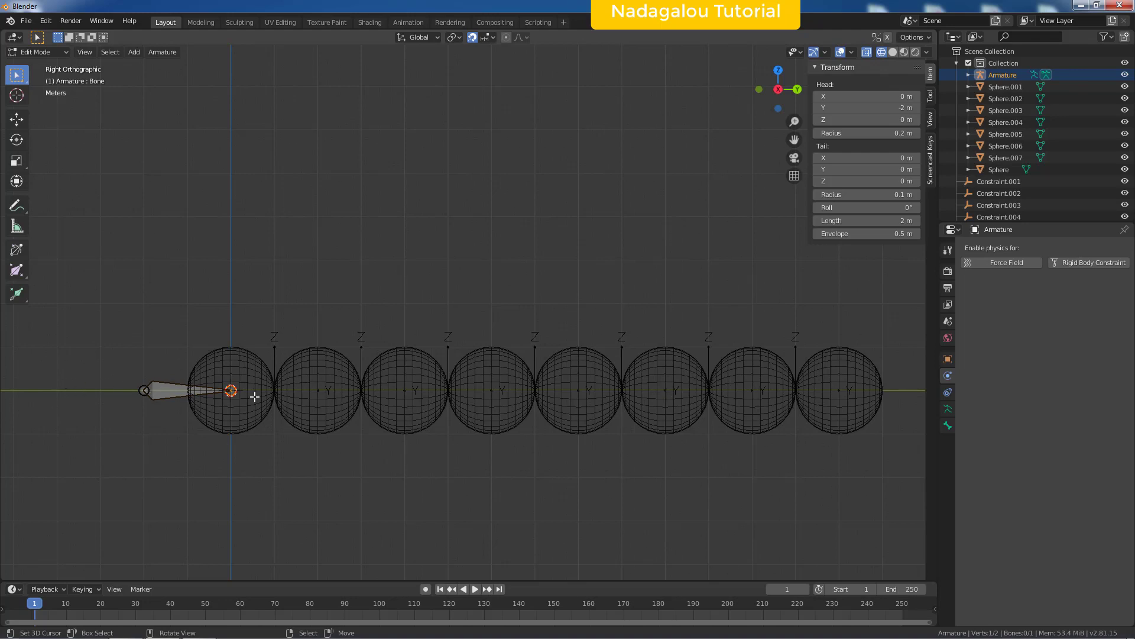
key("e")
left_click(321, 395)
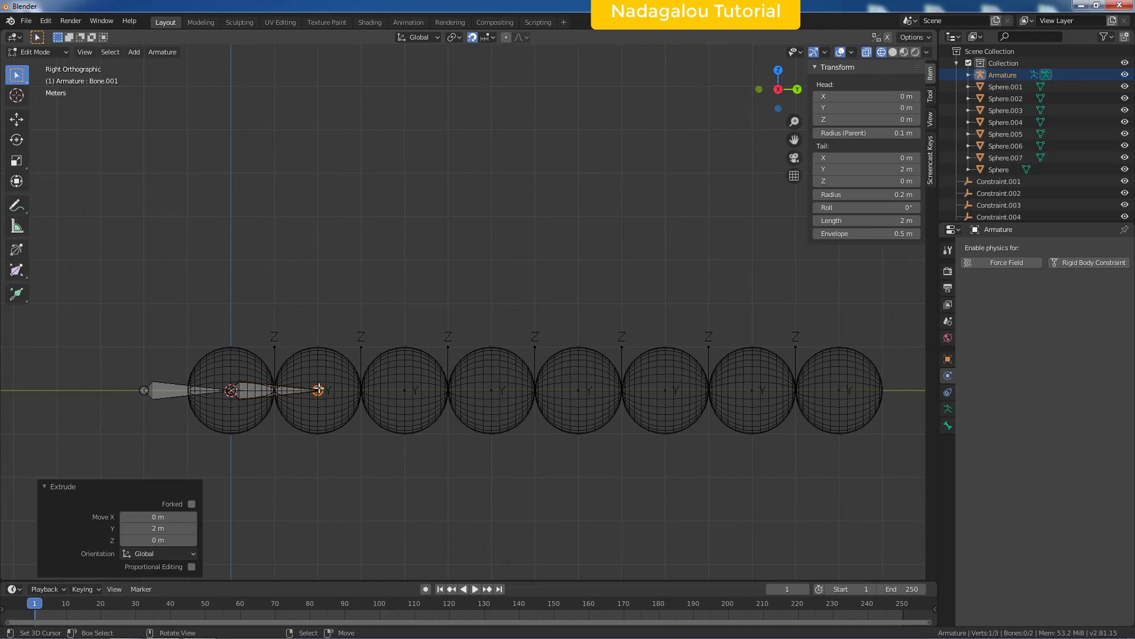
key("shift+r")
key("shift+r")
key("shift+r")
key("shift+r")
key("shift+r")
key("shift+r")
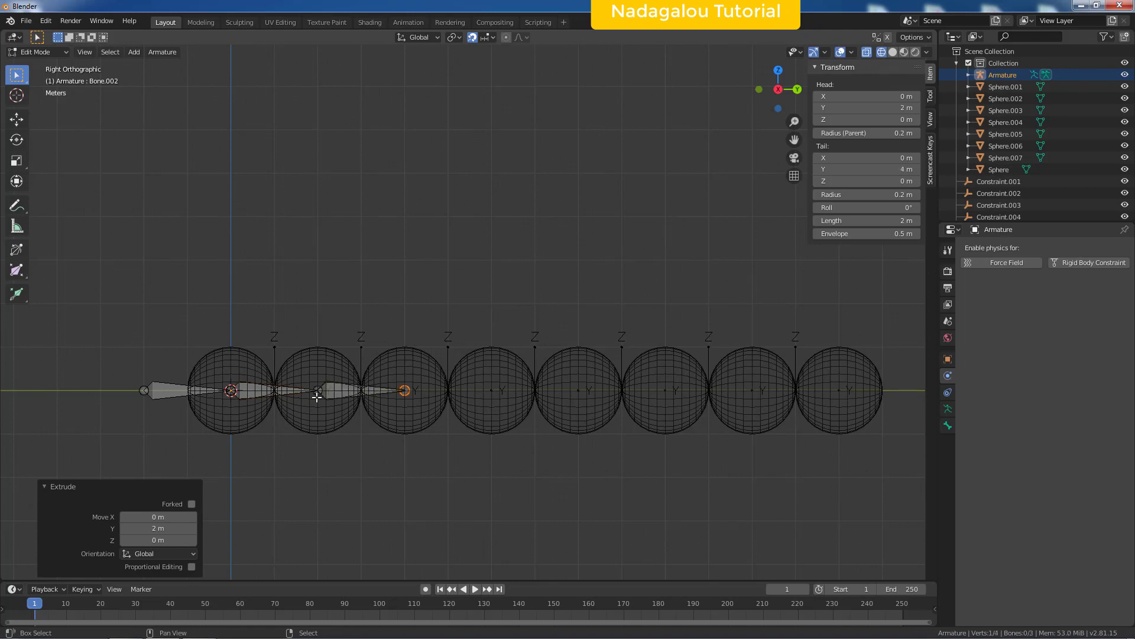
key("shift+r")
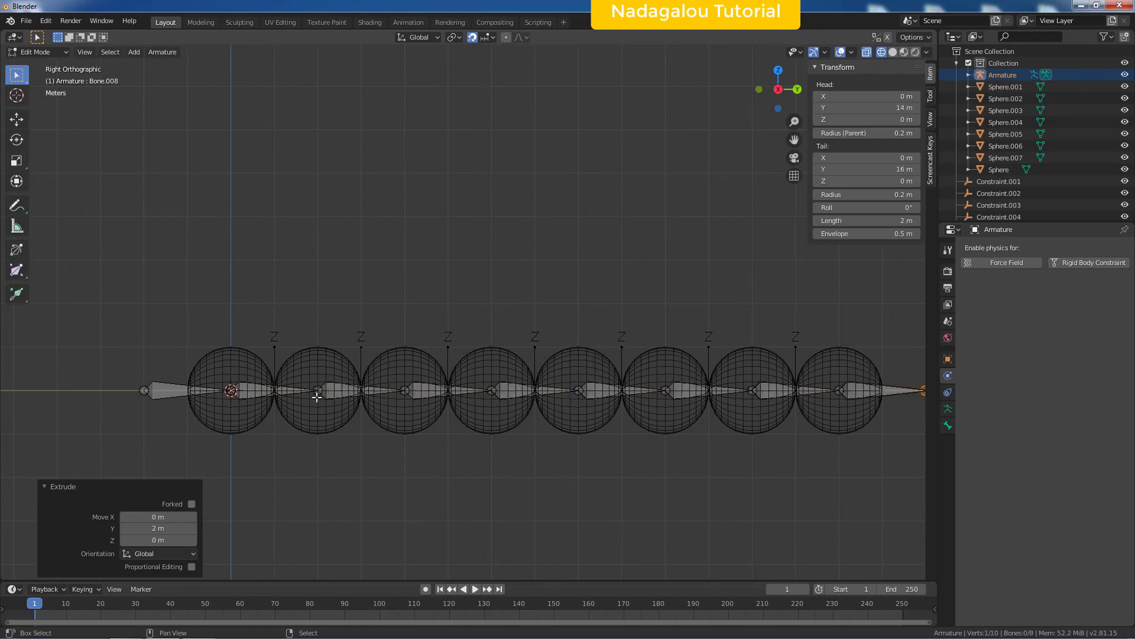
scroll(460, 405, "down", 2)
scroll(459, 405, "up", 2)
scroll(459, 405, "down", 1)
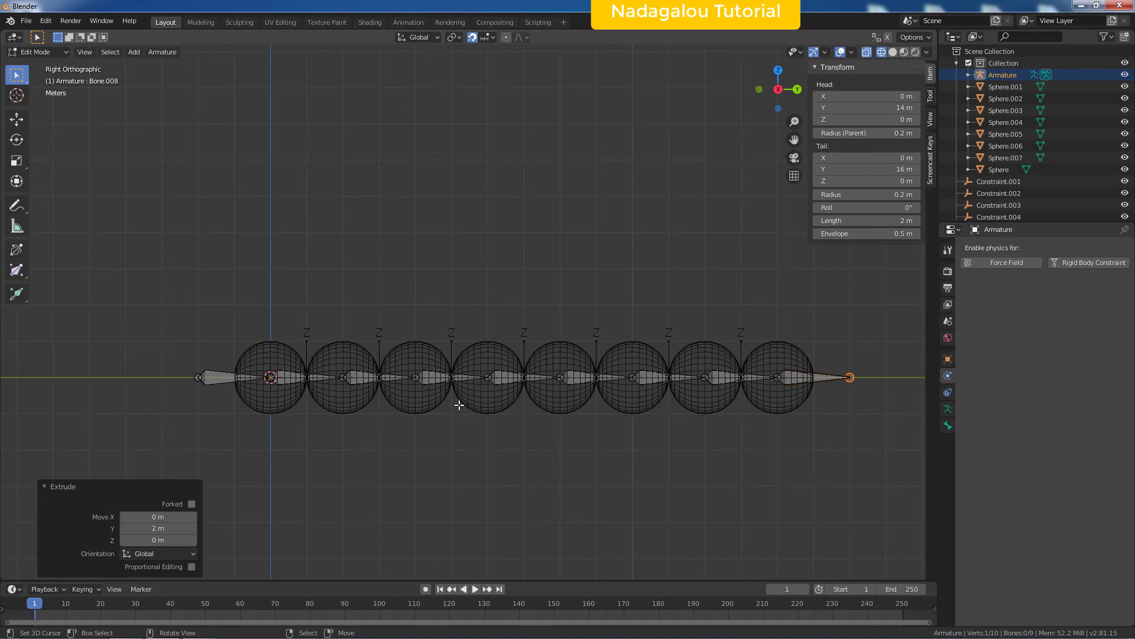
key("Tab")
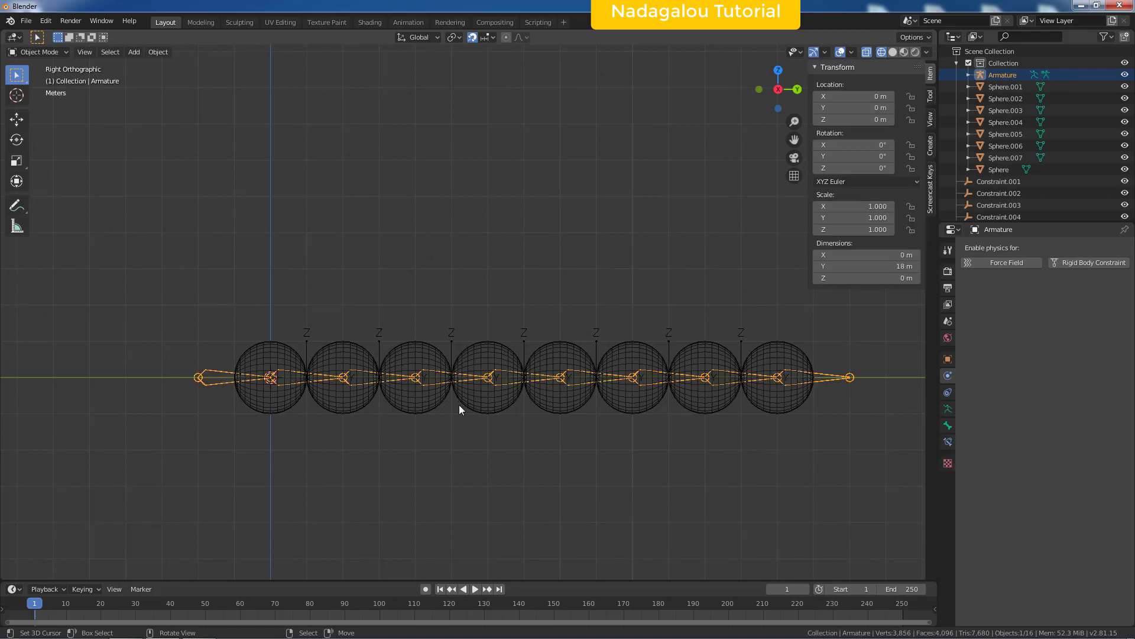
In Pose Mode, give the bone between the first and second spheres an Inverse Kinematics constraint targeting Sphere.001, with chain length 1
scroll(459, 405, "up", 1)
scroll(461, 409, "down", 1)
key("ctrl+Tab")
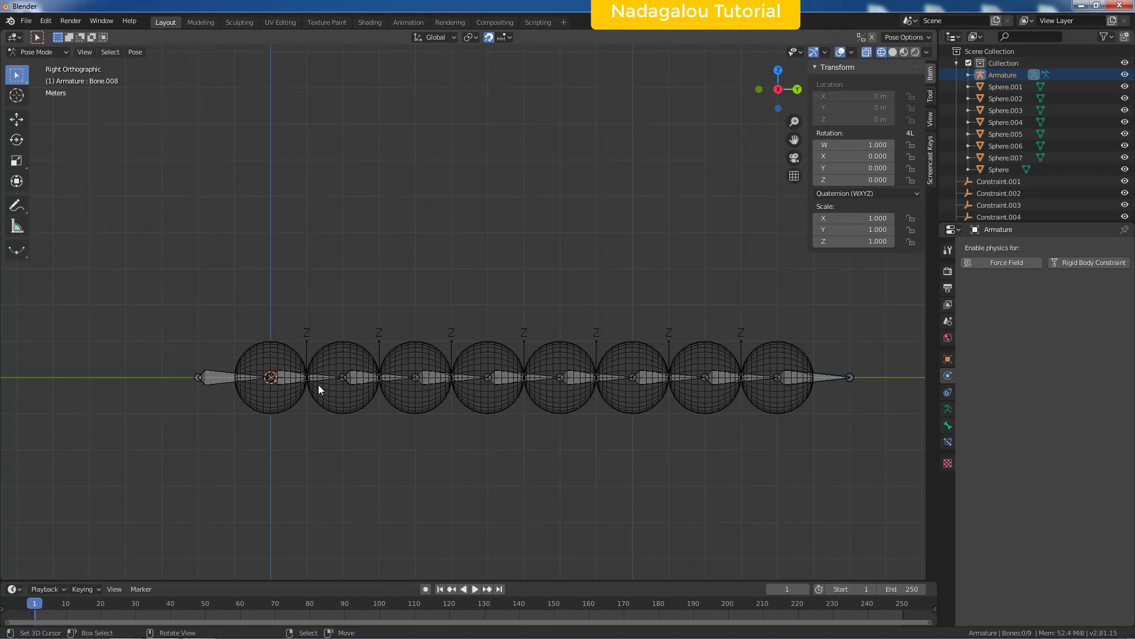
scroll(318, 389, "up", 2)
left_click(222, 408)
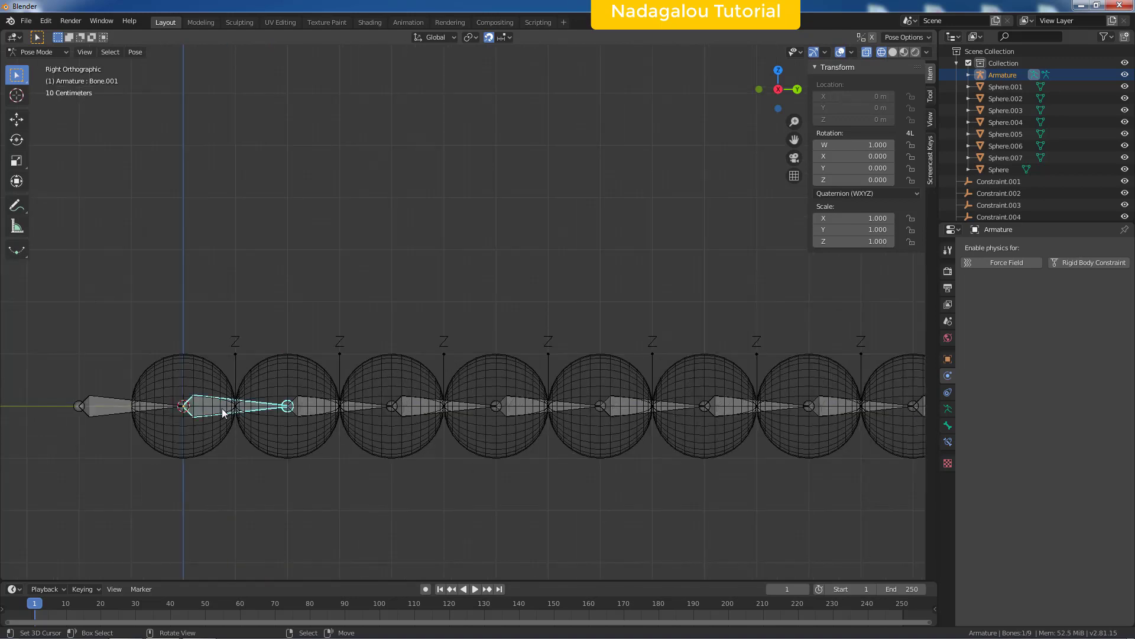
left_click(947, 441)
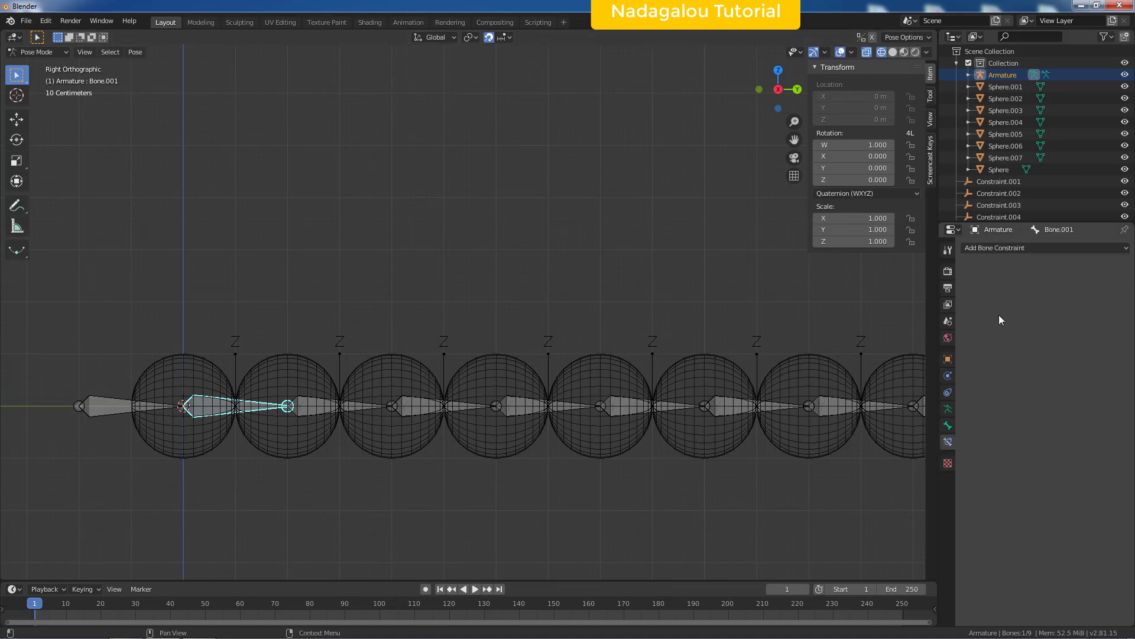
left_click(1015, 250)
left_click(1012, 301)
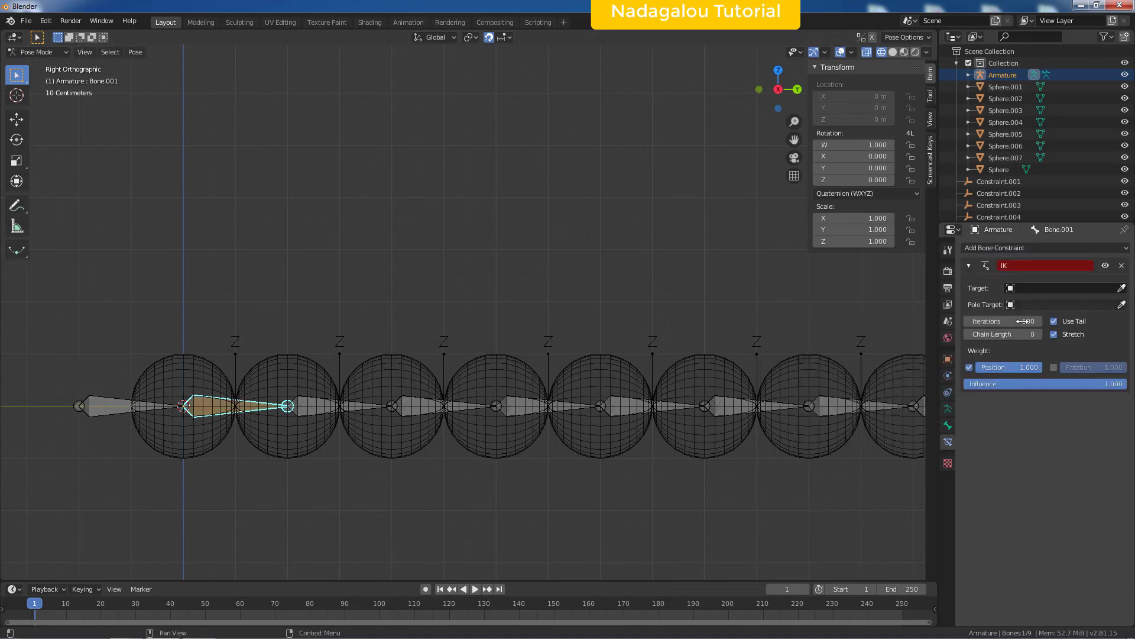
left_click(1122, 289)
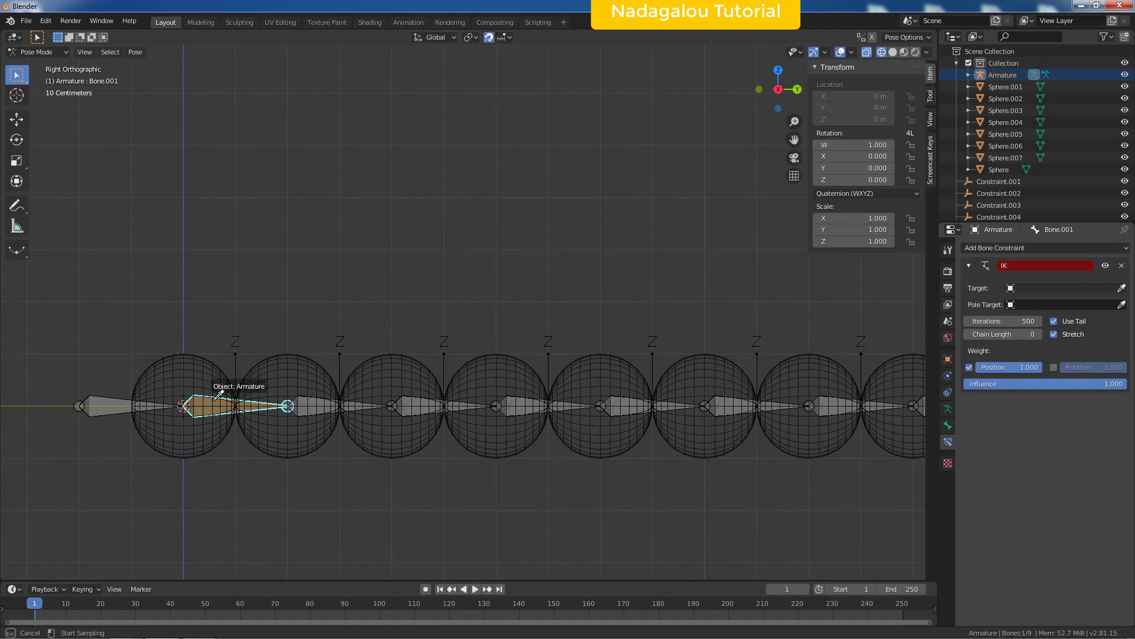
left_click(290, 355)
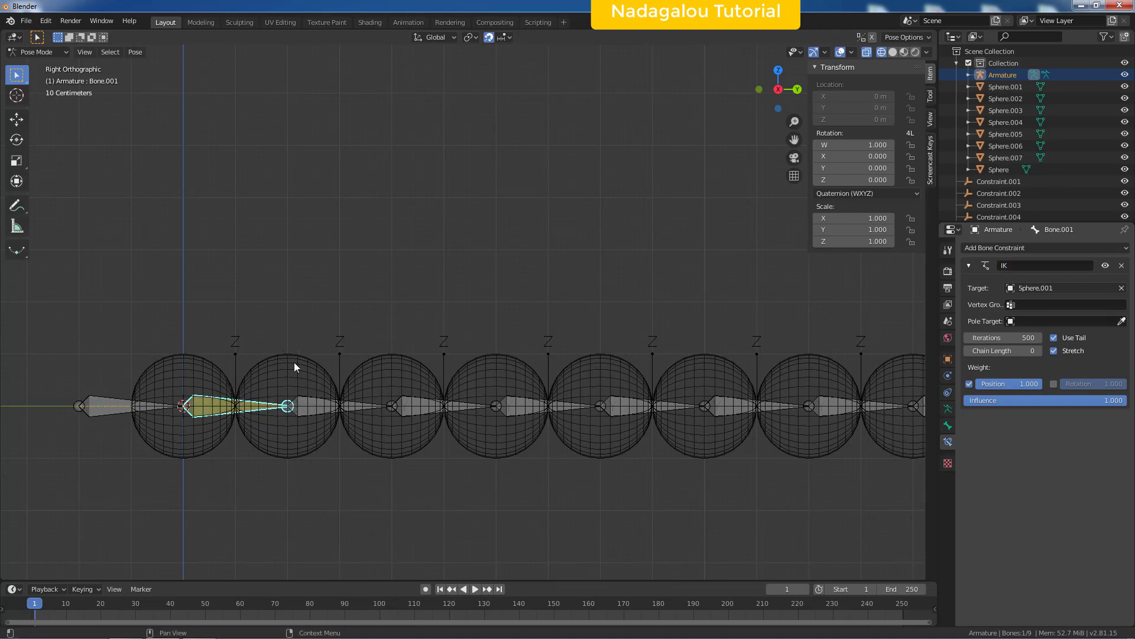
left_click(1041, 350)
Give the bone between the second and third spheres an Inverse Kinematics constraint targeting Sphere.002, with chain length 1
left_click(330, 414)
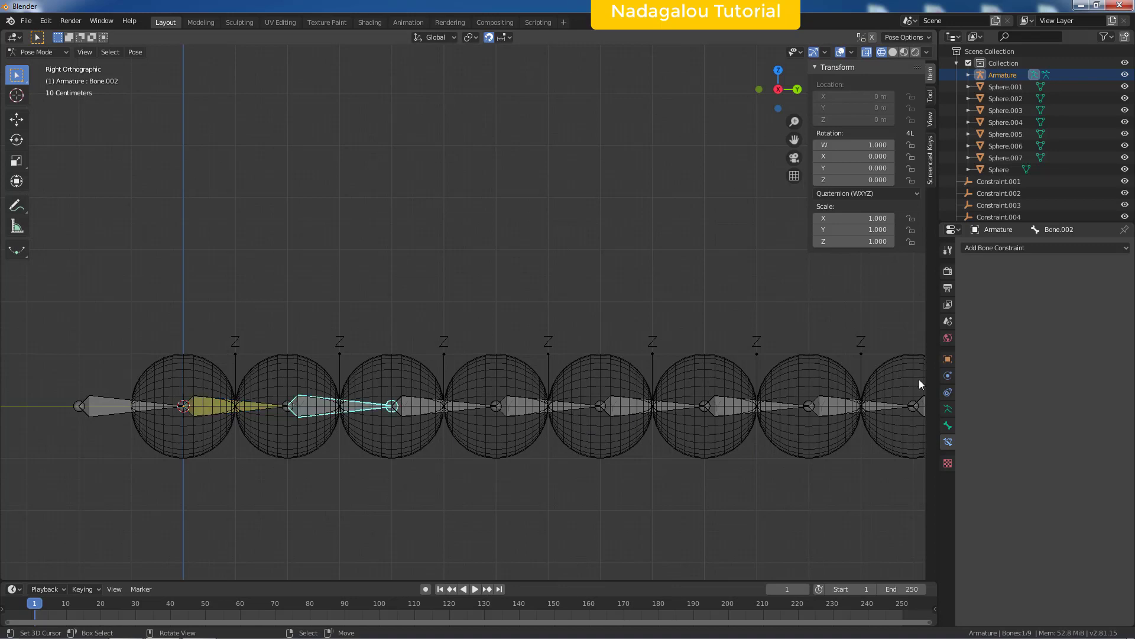
left_click(1024, 250)
left_click(1026, 300)
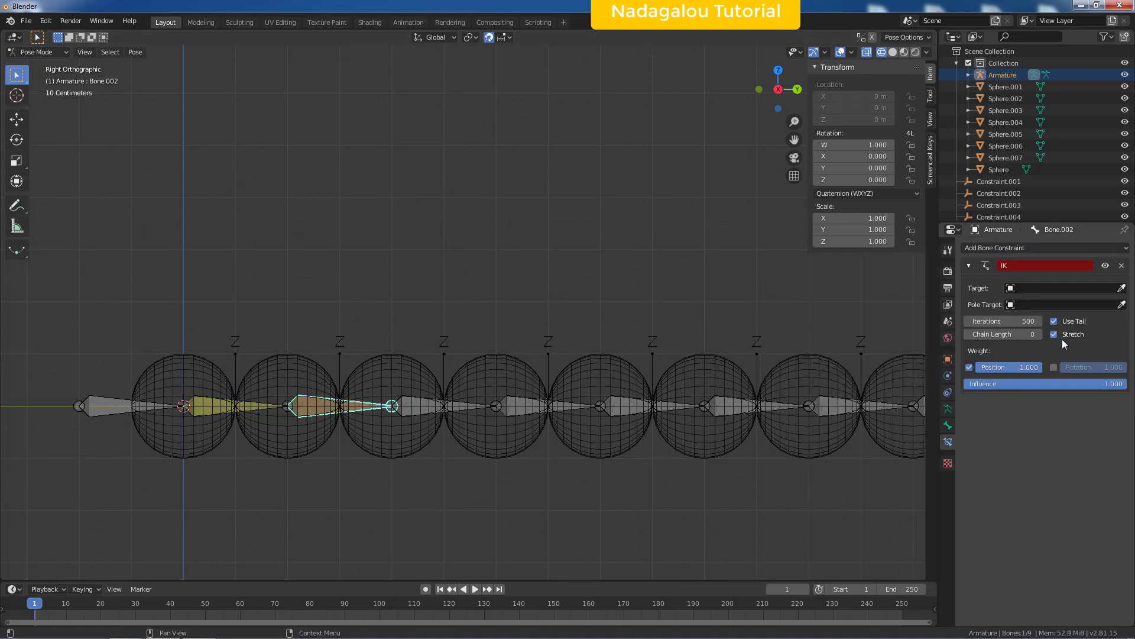
left_click(1121, 288)
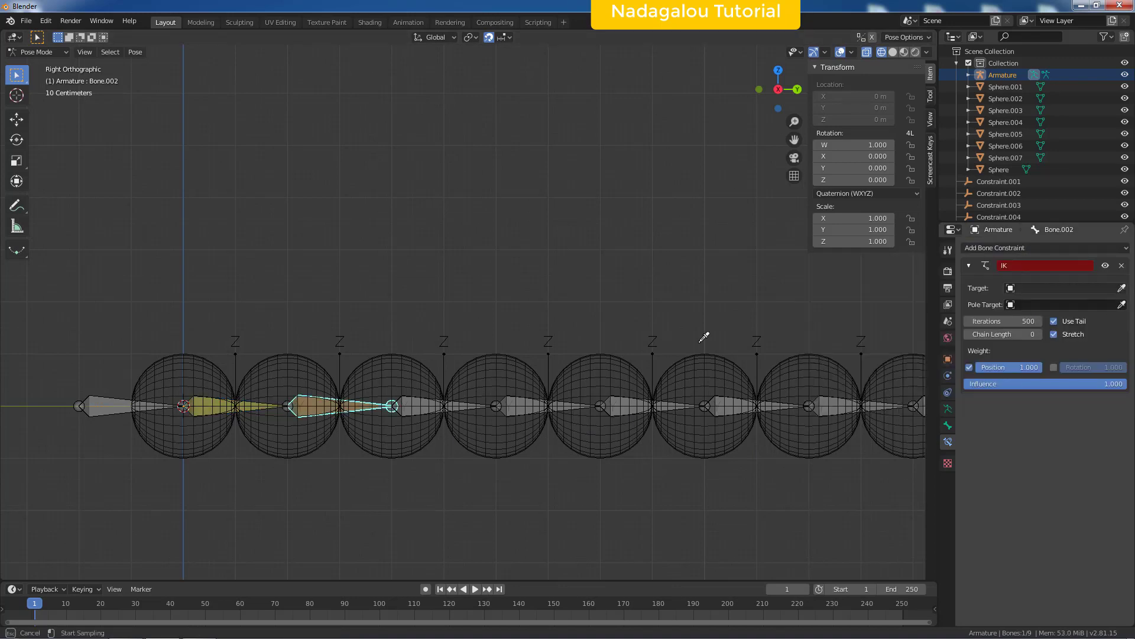
left_click(415, 368)
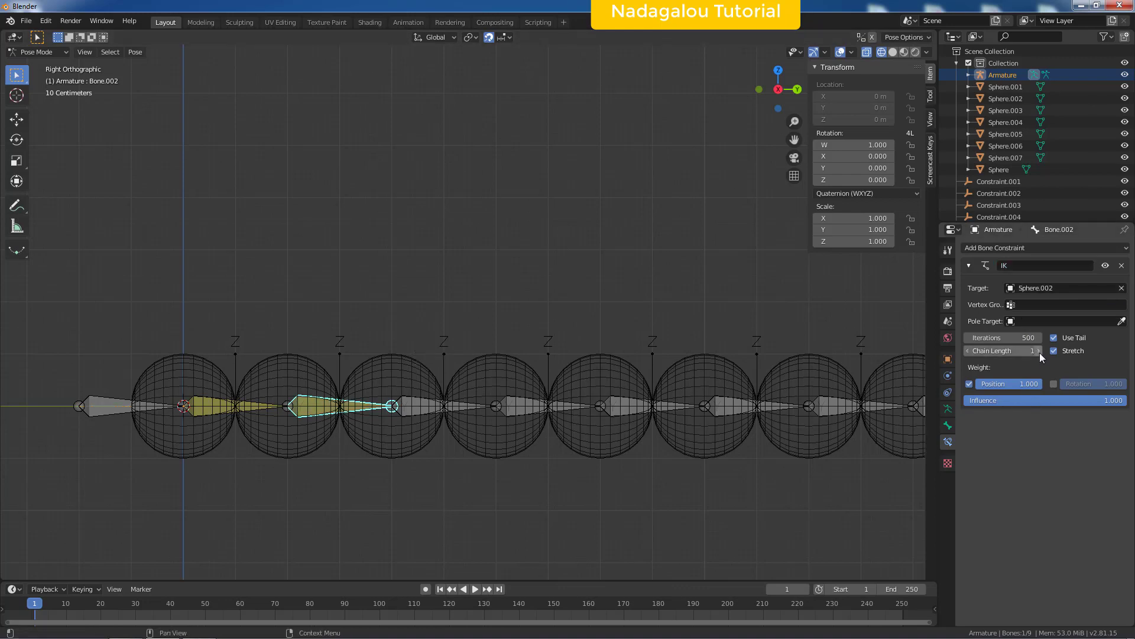
Give the bone between the third and fourth spheres an Inverse Kinematics constraint targeting Sphere.003, with chain length 1
left_click(441, 406)
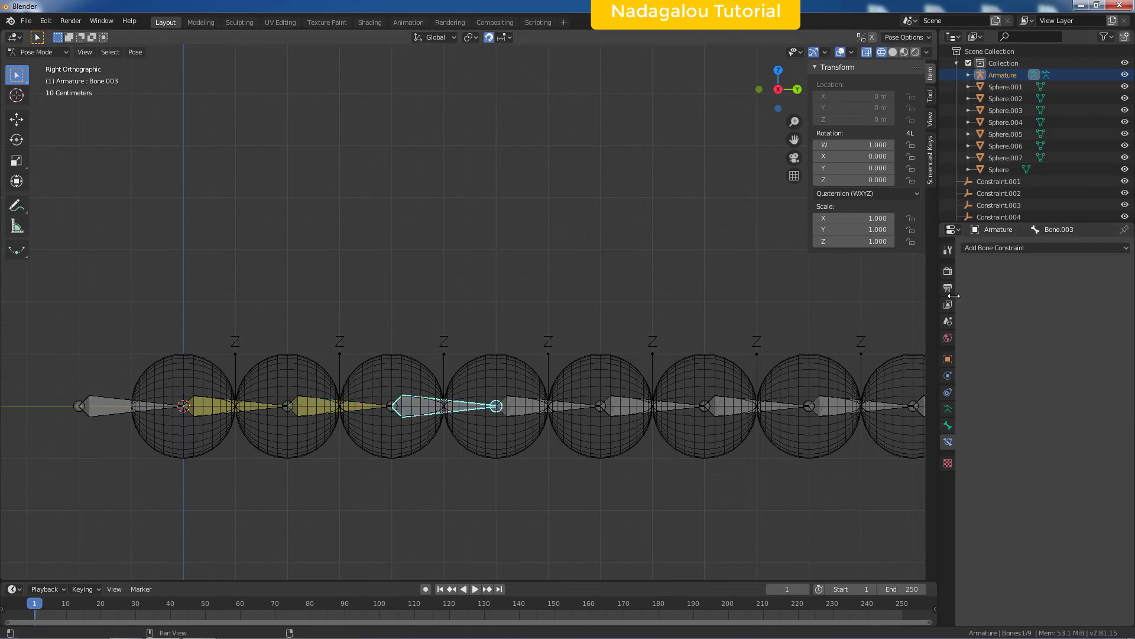
left_click(1009, 251)
left_click(1016, 302)
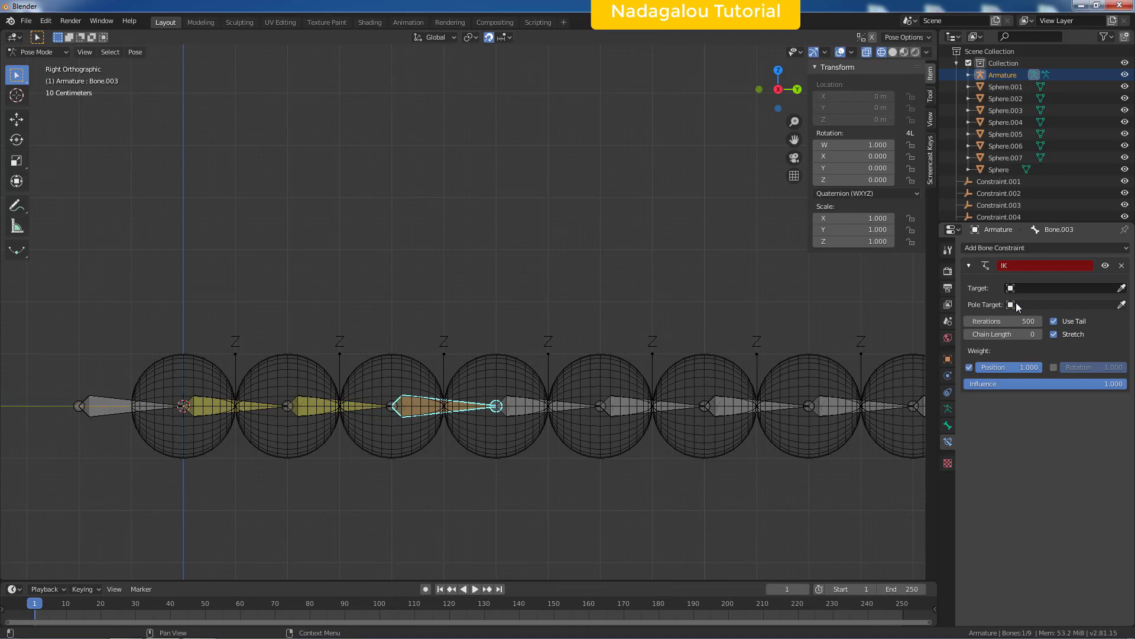
left_click(1122, 288)
left_click(490, 367)
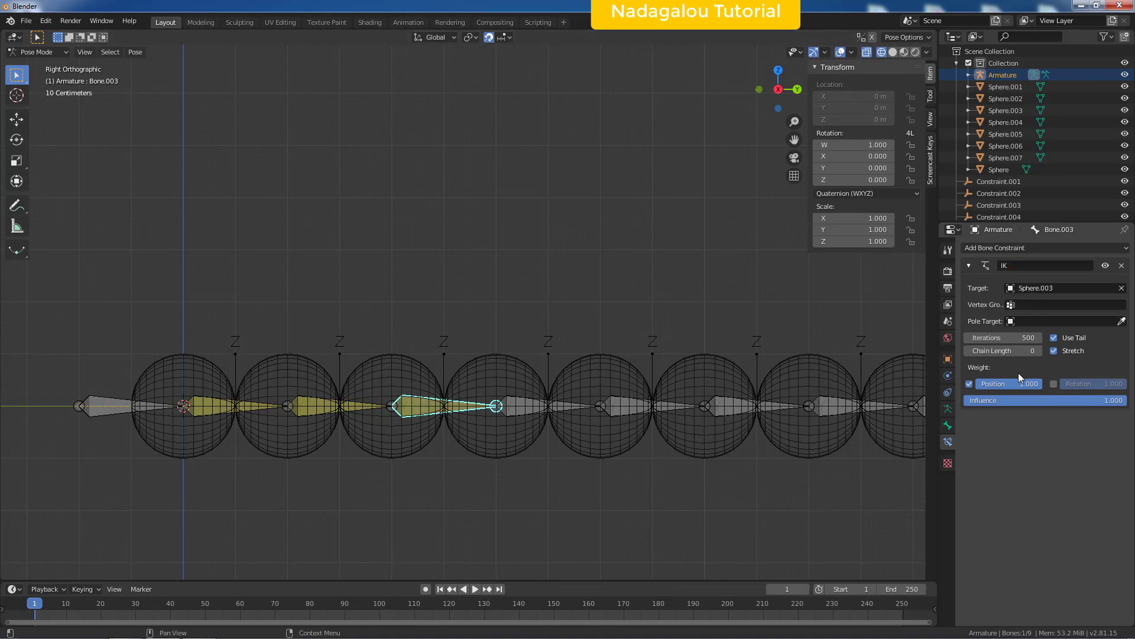
left_click(1039, 352)
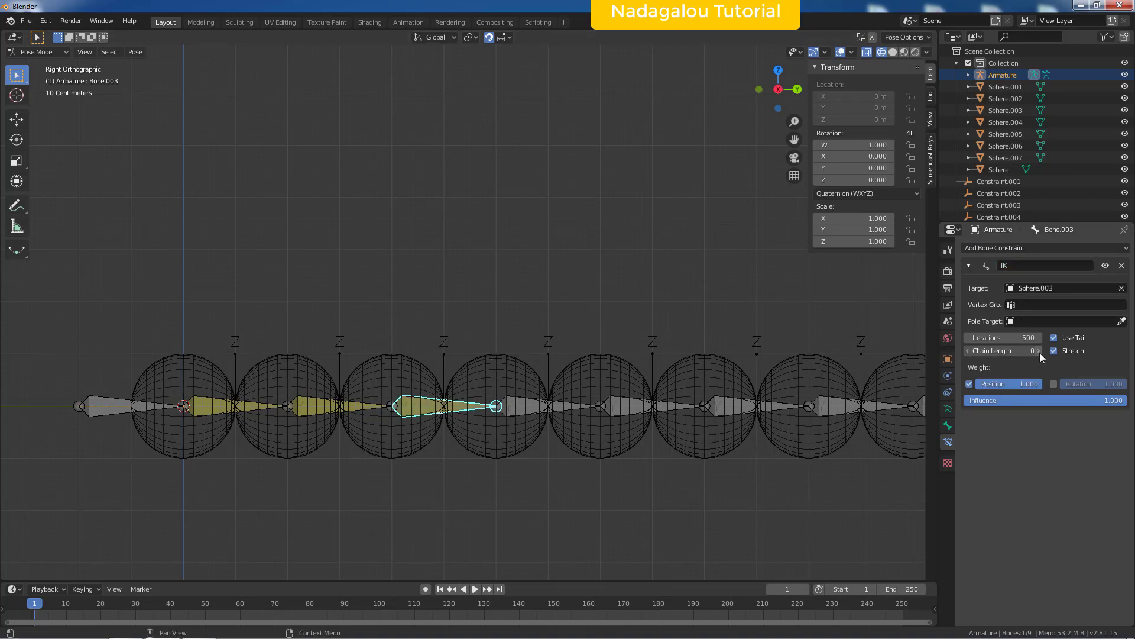
Give the bone between the fourth and fifth spheres an Inverse Kinematics constraint targeting Sphere.004, with chain length 1
left_click(548, 407)
left_click(1010, 247)
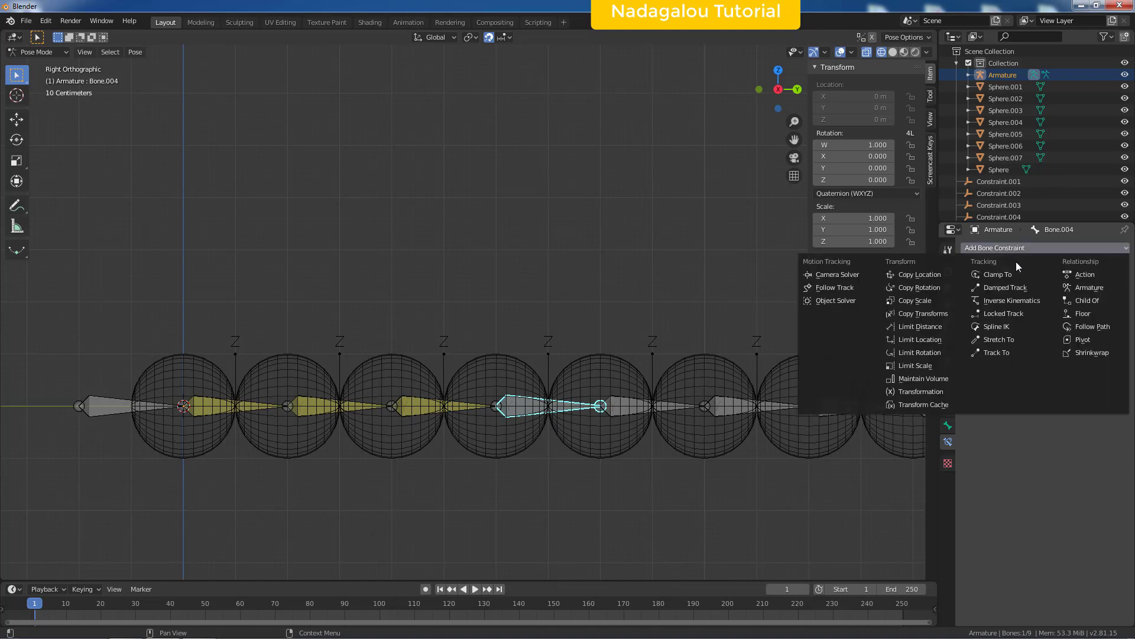
left_click(1011, 300)
left_click(1122, 288)
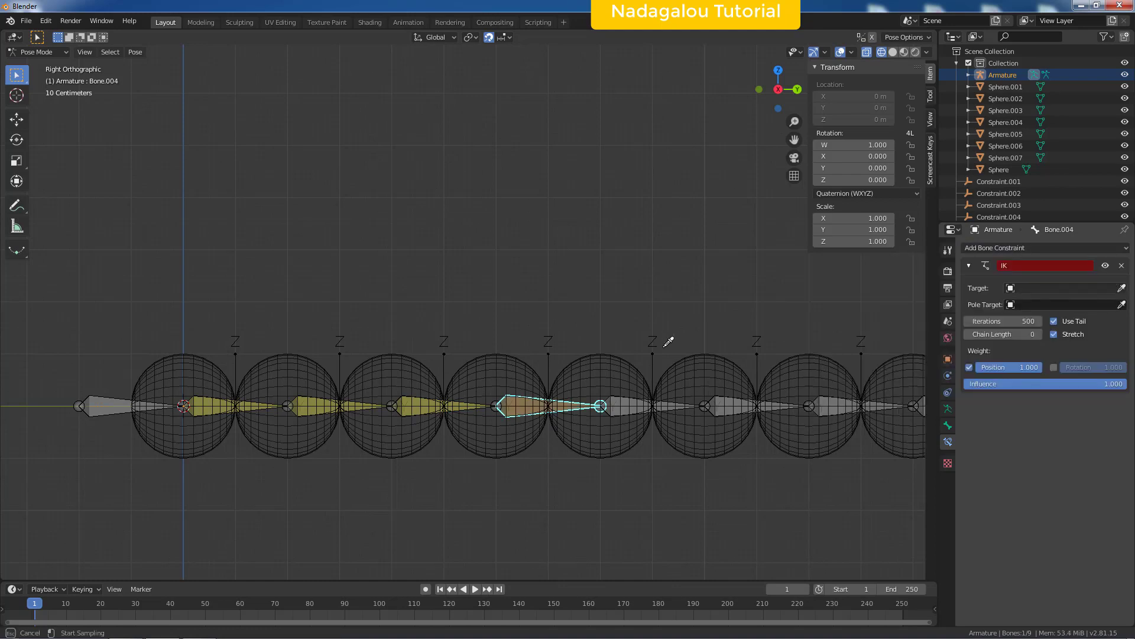
left_click(598, 346)
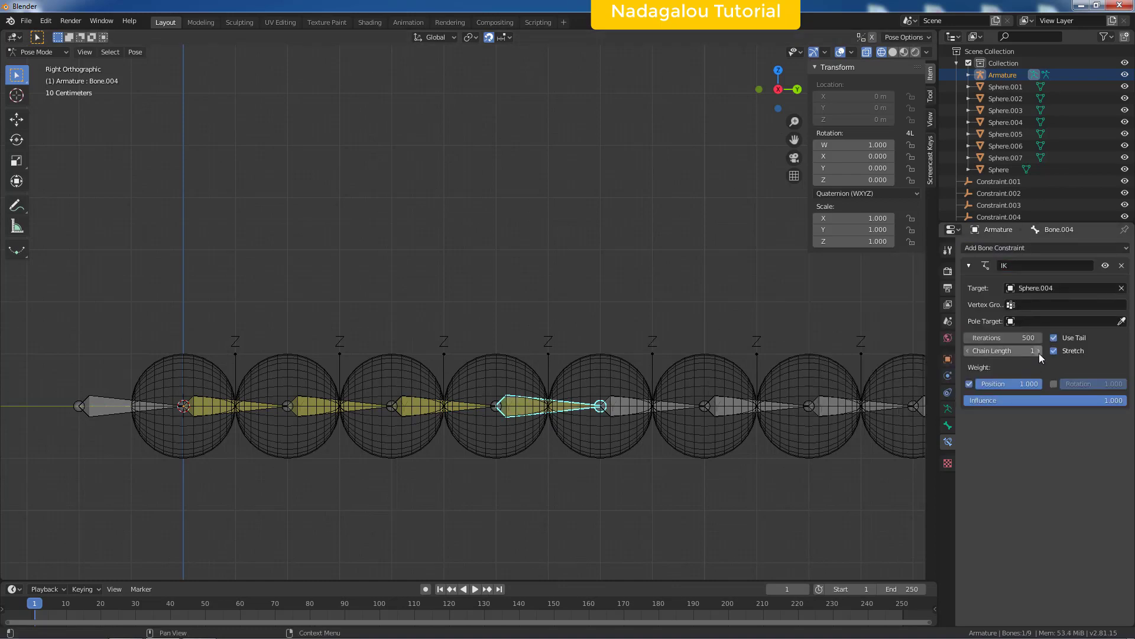
Give the bone between the fifth and sixth spheres an Inverse Kinematics constraint targeting Sphere.005, with chain length 1
left_click(643, 409)
scroll(579, 438, "down", 2)
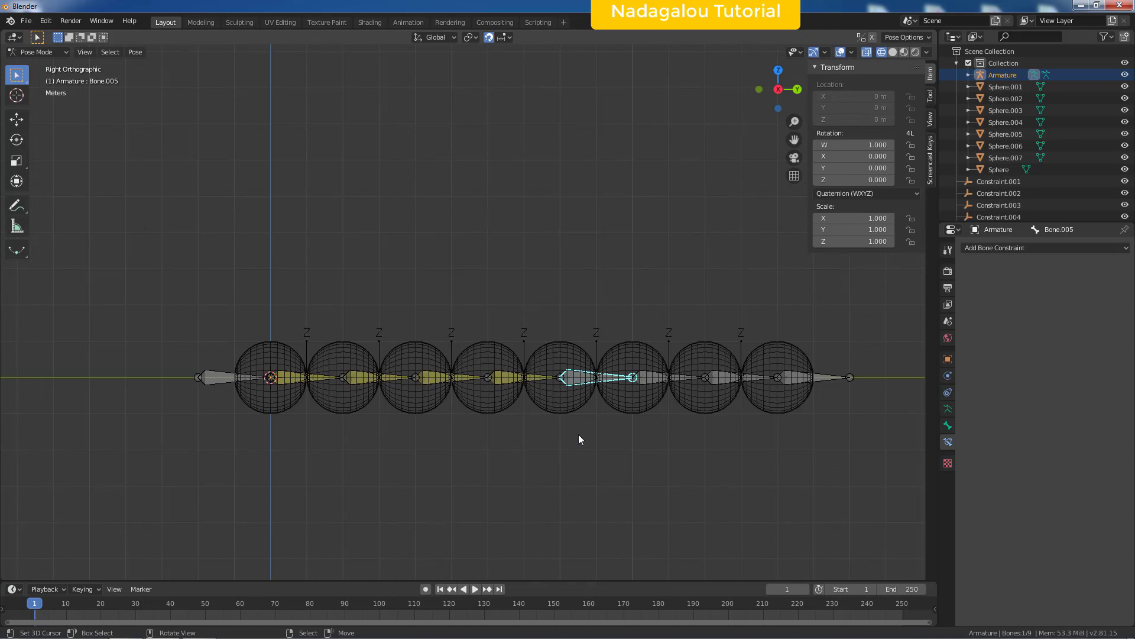
left_click(1030, 248)
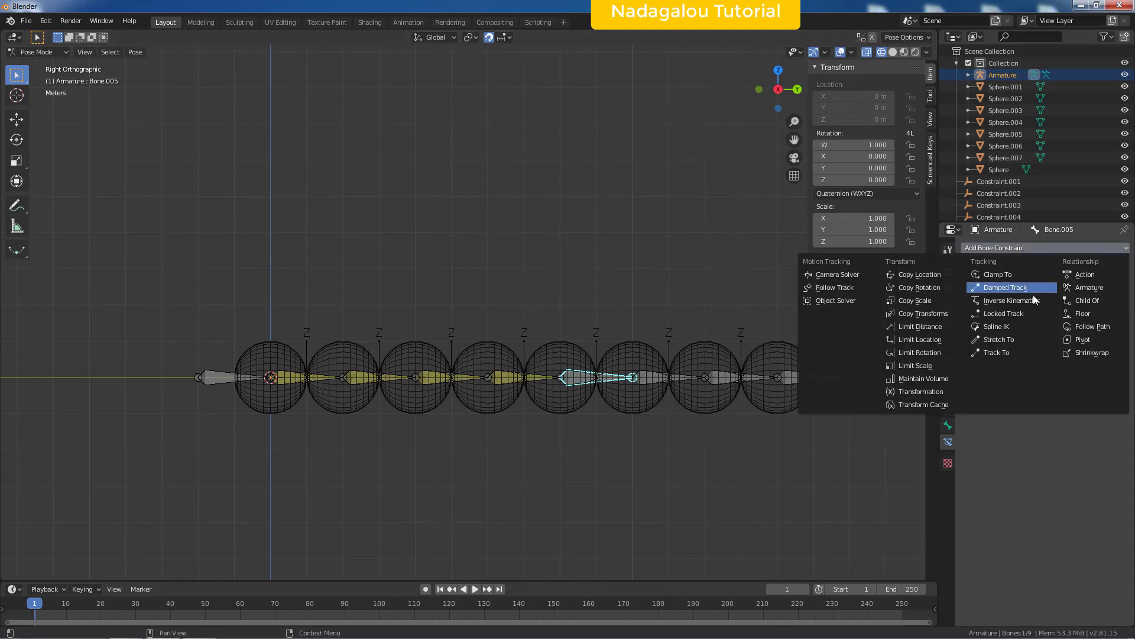
left_click(1024, 301)
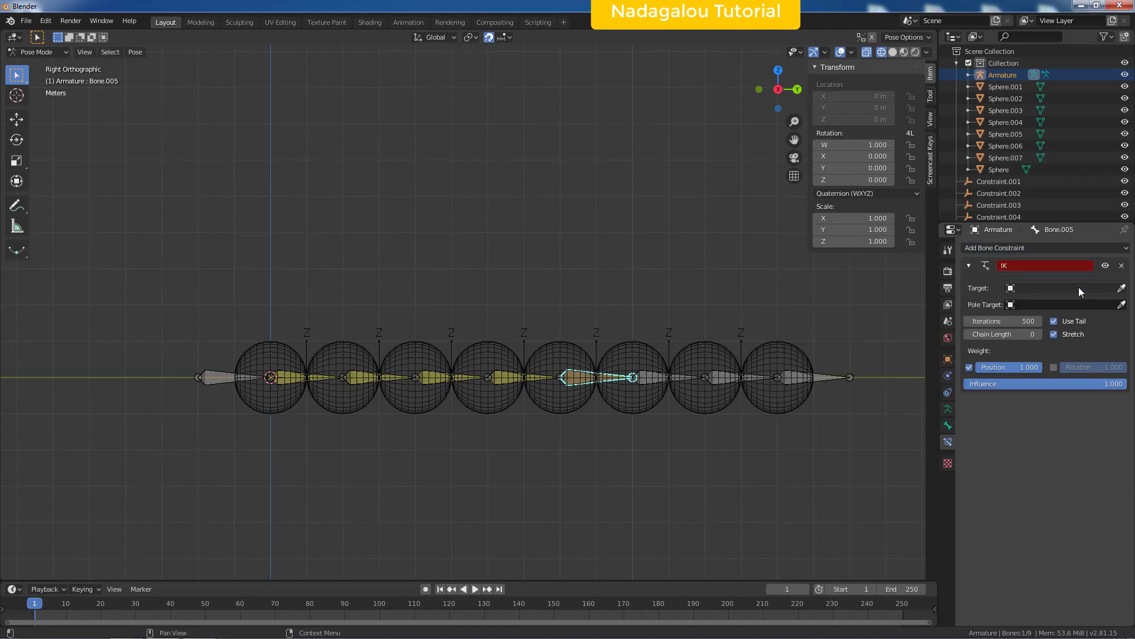
left_click(1123, 289)
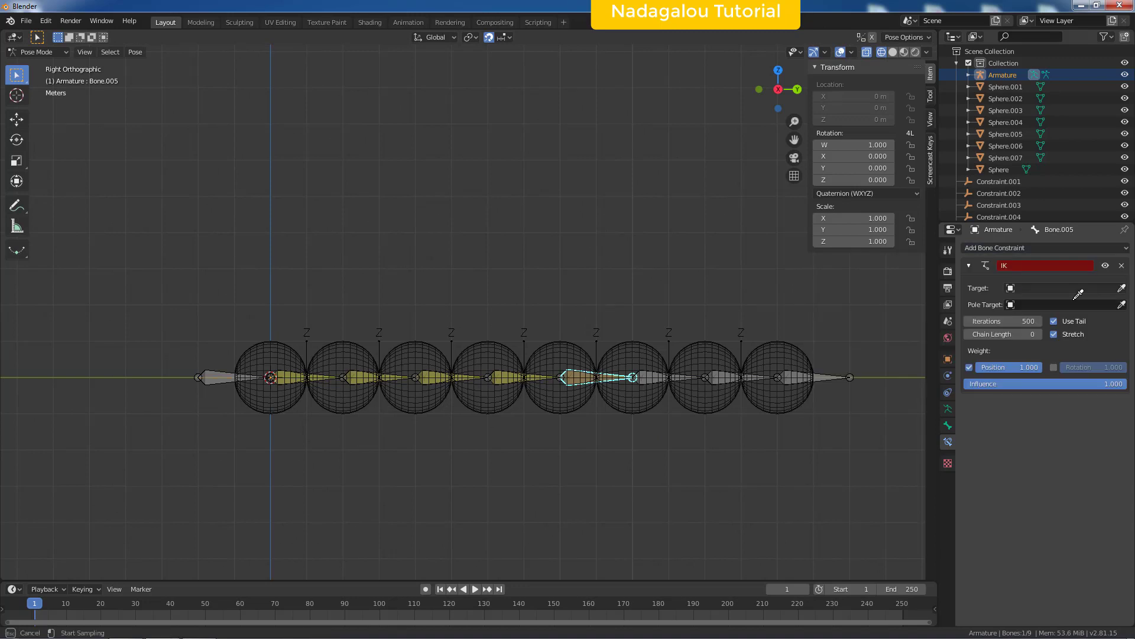
left_click(628, 340)
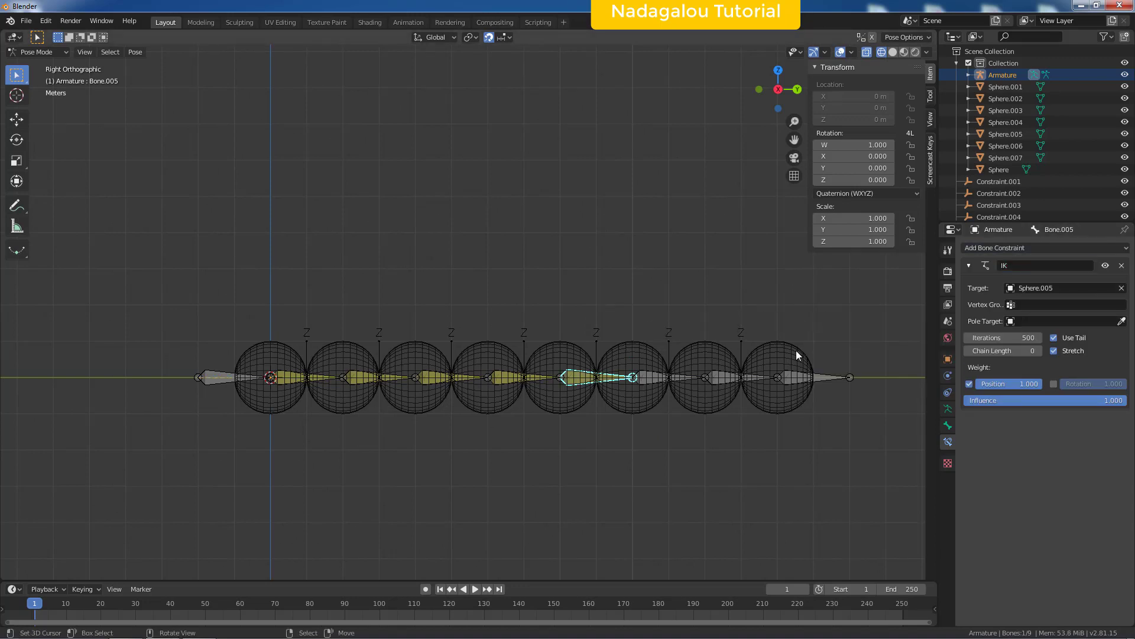
left_click(1039, 351)
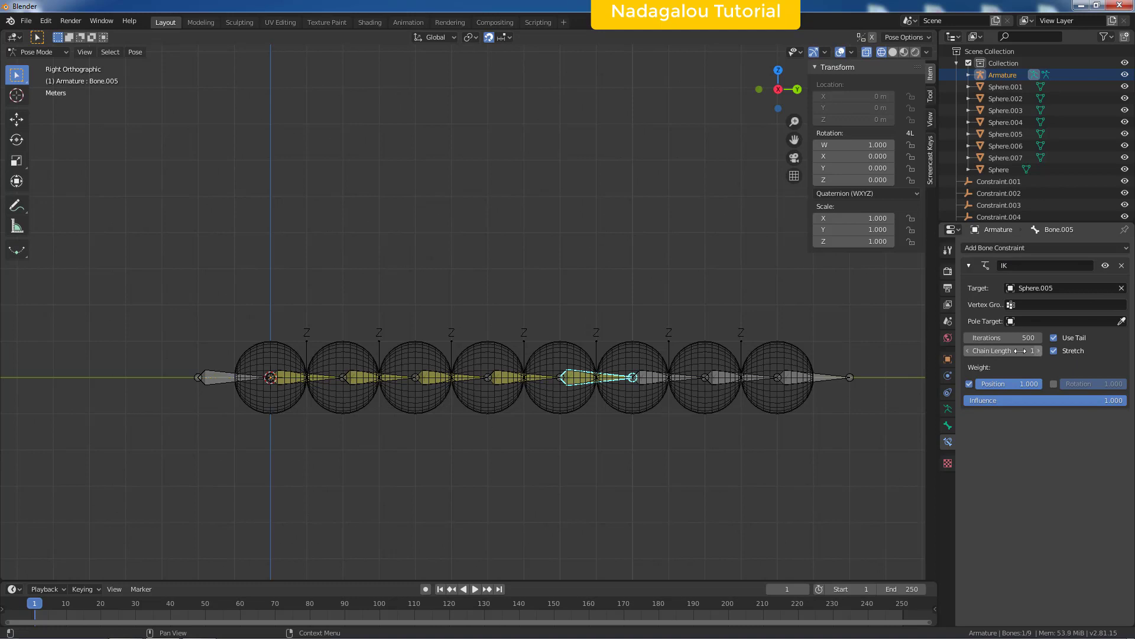
Give the bone between the sixth and seventh spheres an Inverse Kinematics constraint targeting Sphere.006
left_click(663, 378)
left_click(1000, 248)
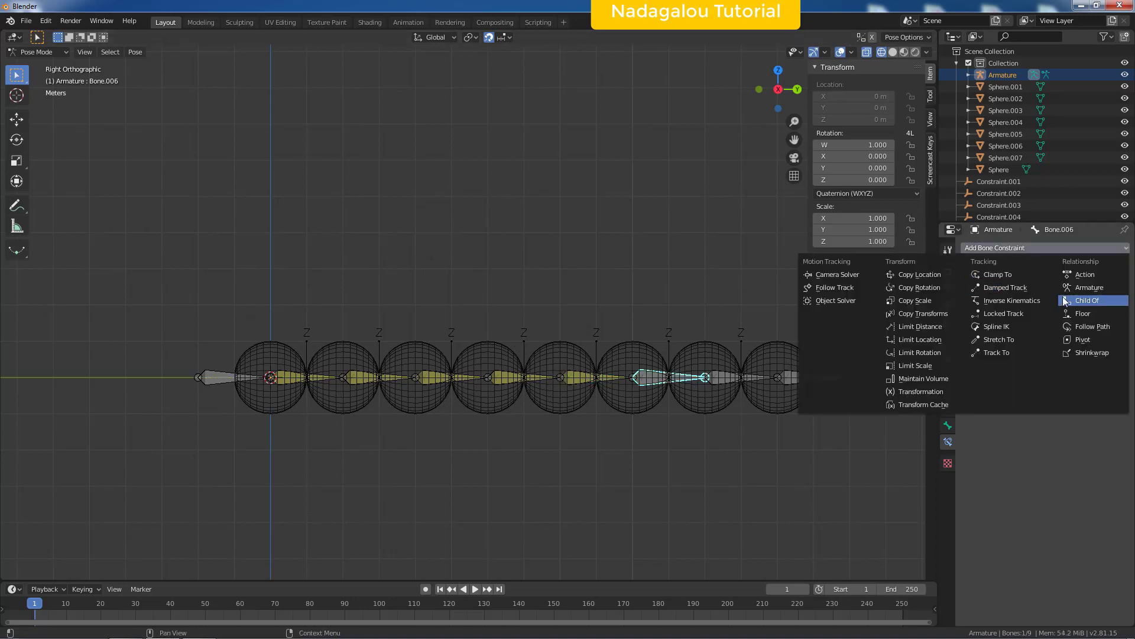
left_click(1032, 301)
left_click(1121, 288)
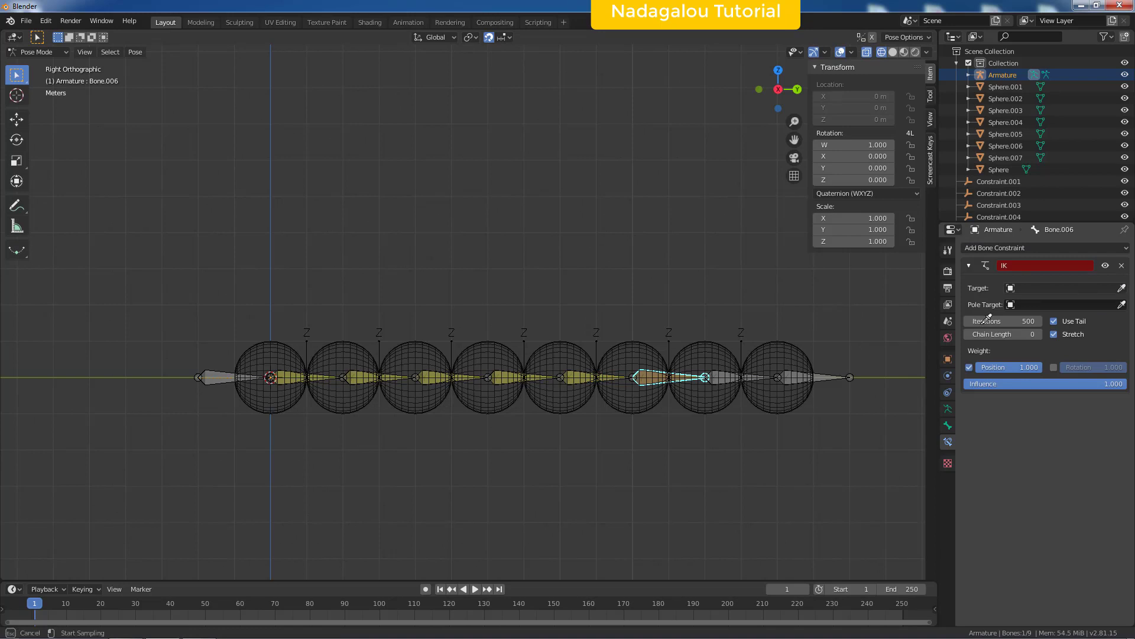
left_click(700, 353)
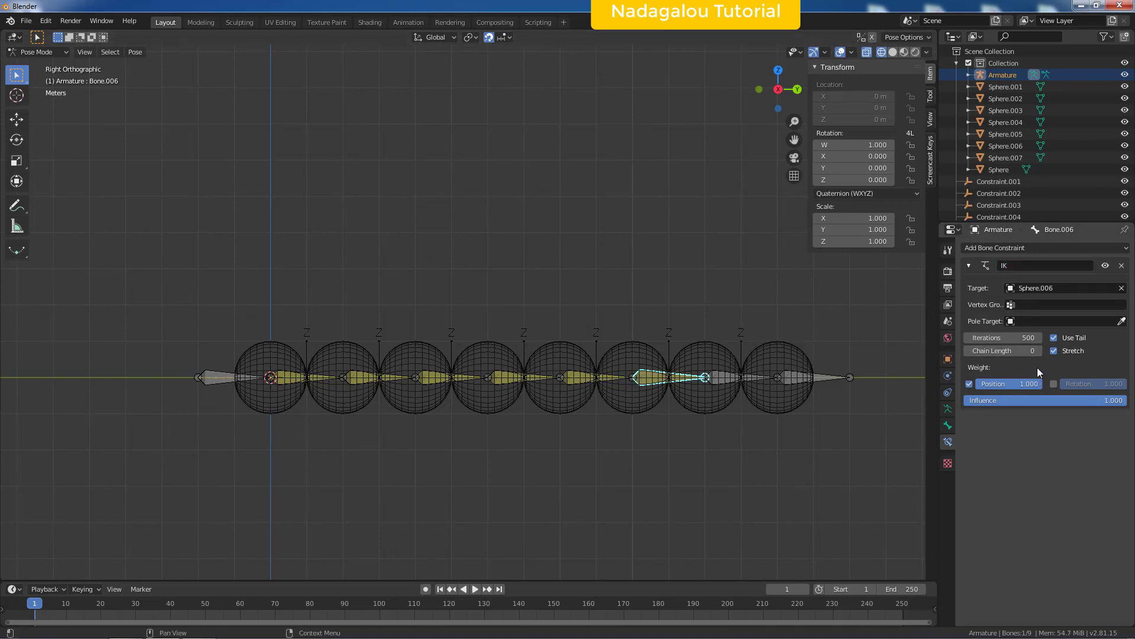
Give the bone between the seventh and eighth spheres an Inverse Kinematics constraint targeting Sphere.007, with chain length 1
left_click(732, 382)
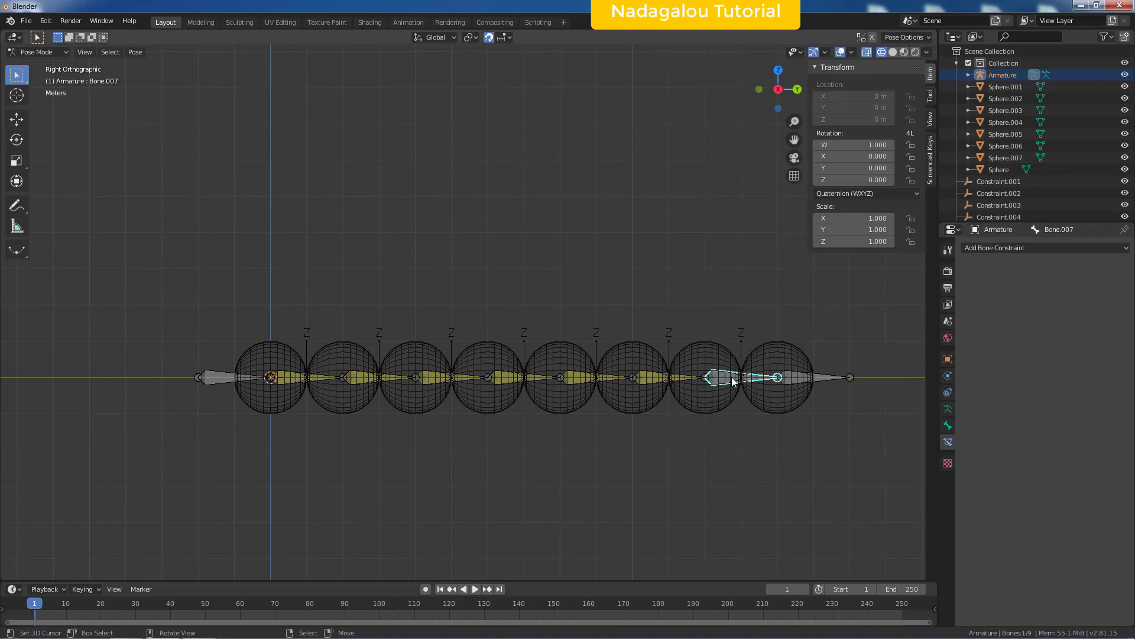
left_click(1033, 251)
left_click(1022, 298)
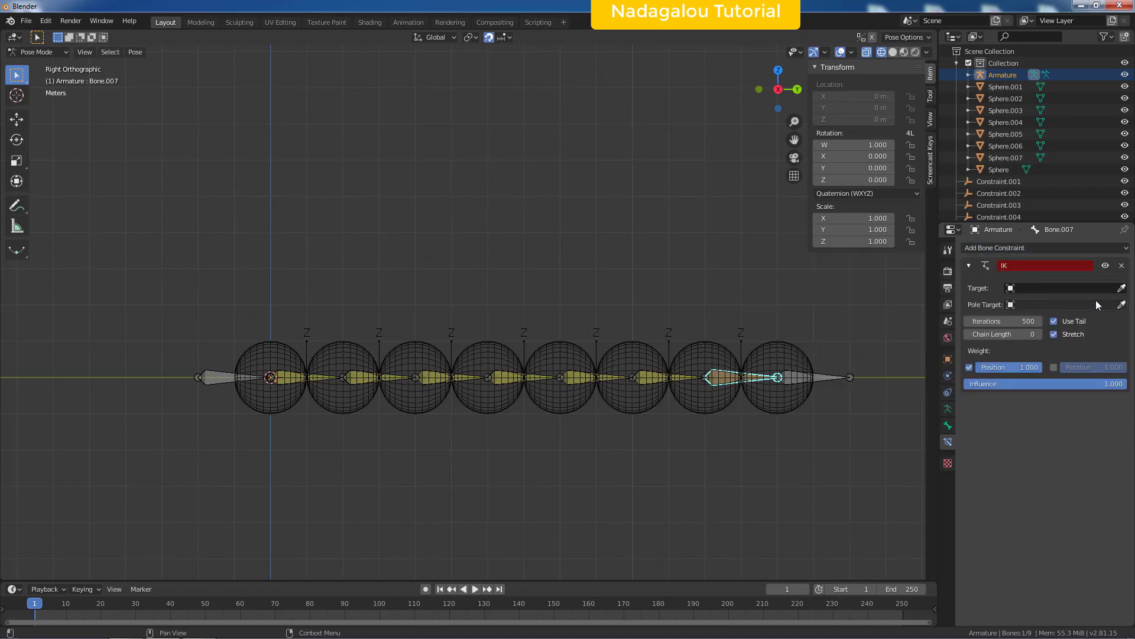
left_click(1122, 288)
left_click(787, 347)
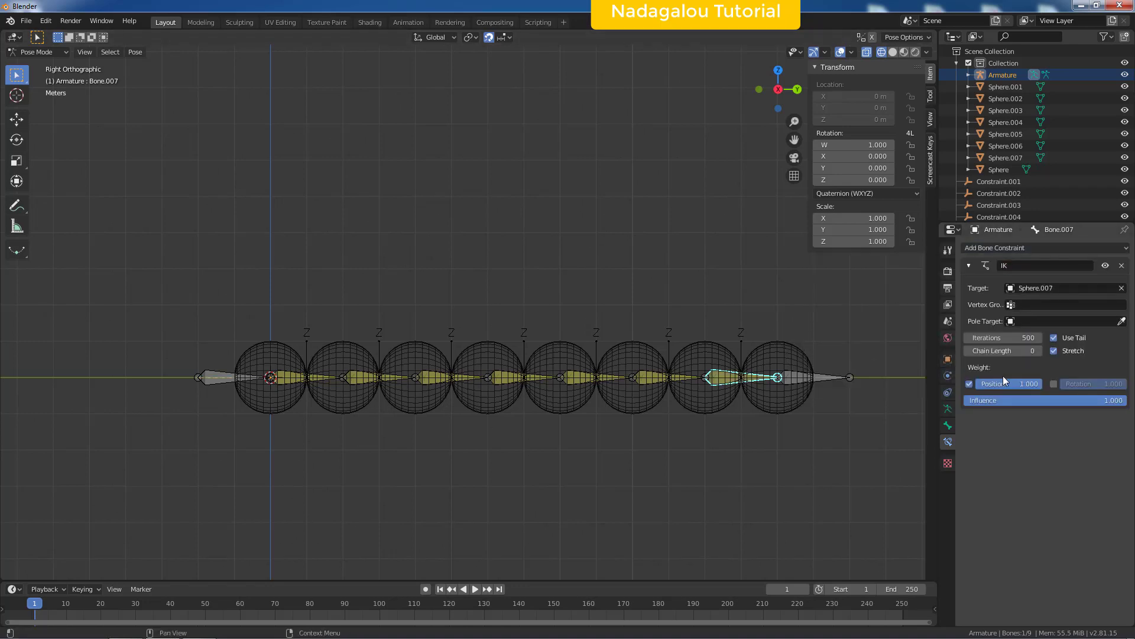
left_click(1039, 352)
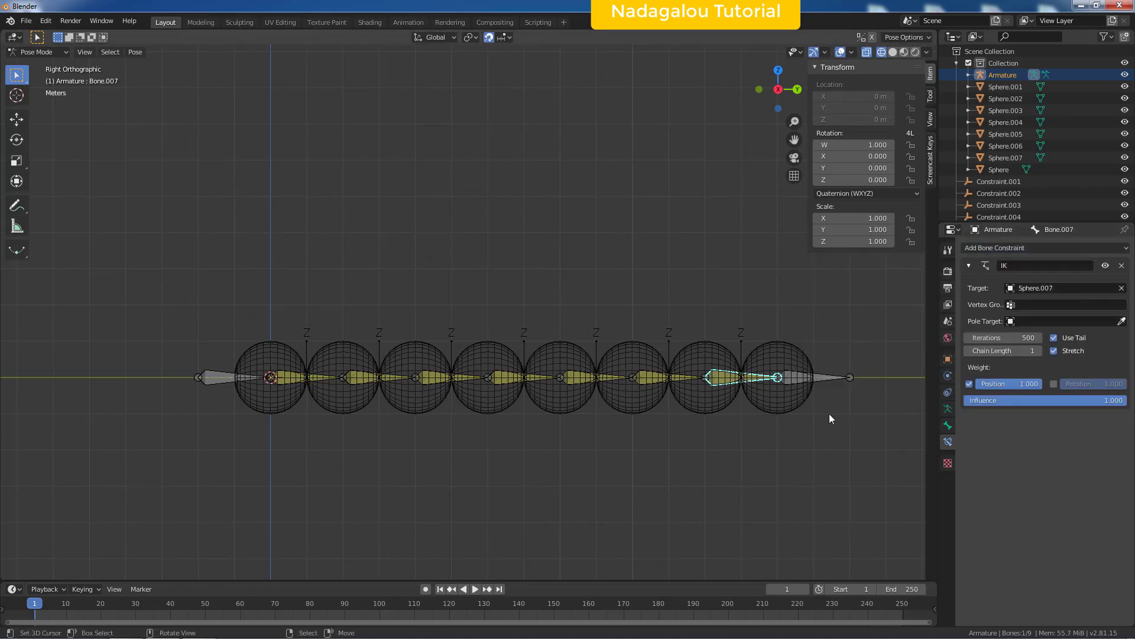
Leave Pose Mode and, in the armature's Edit Mode, snap the 3D cursor to the last bone's tail at Y 16 m
scroll(829, 414, "down", 3)
key("ctrl+Tab")
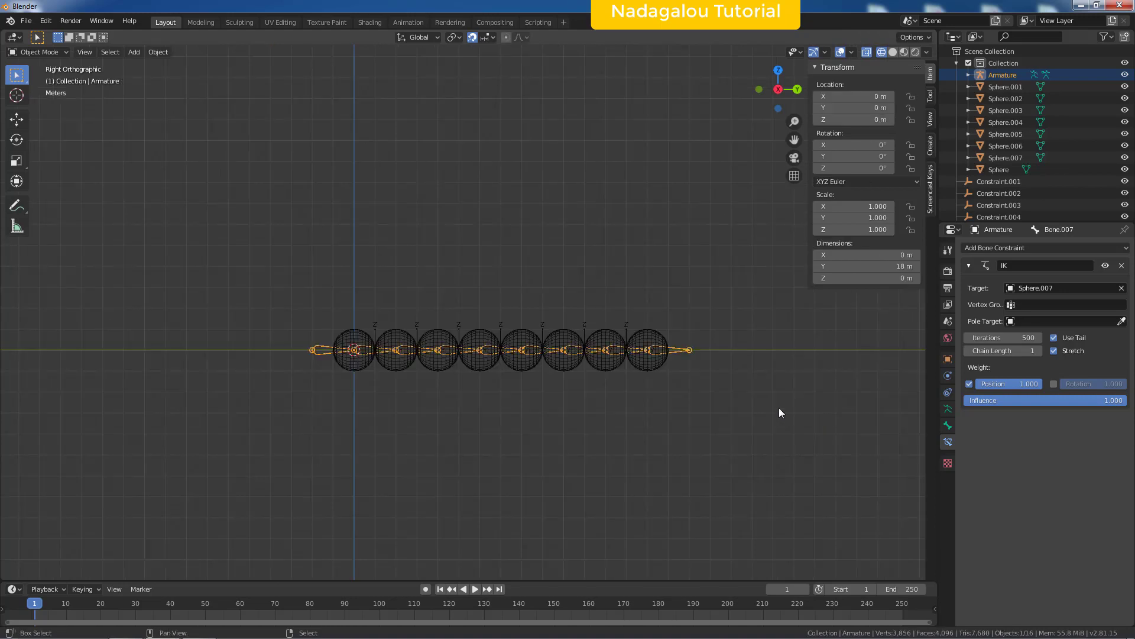
middle_click_drag(768, 405, 613, 392, "shift")
scroll(613, 392, "up", 3)
scroll(614, 396, "down", 1)
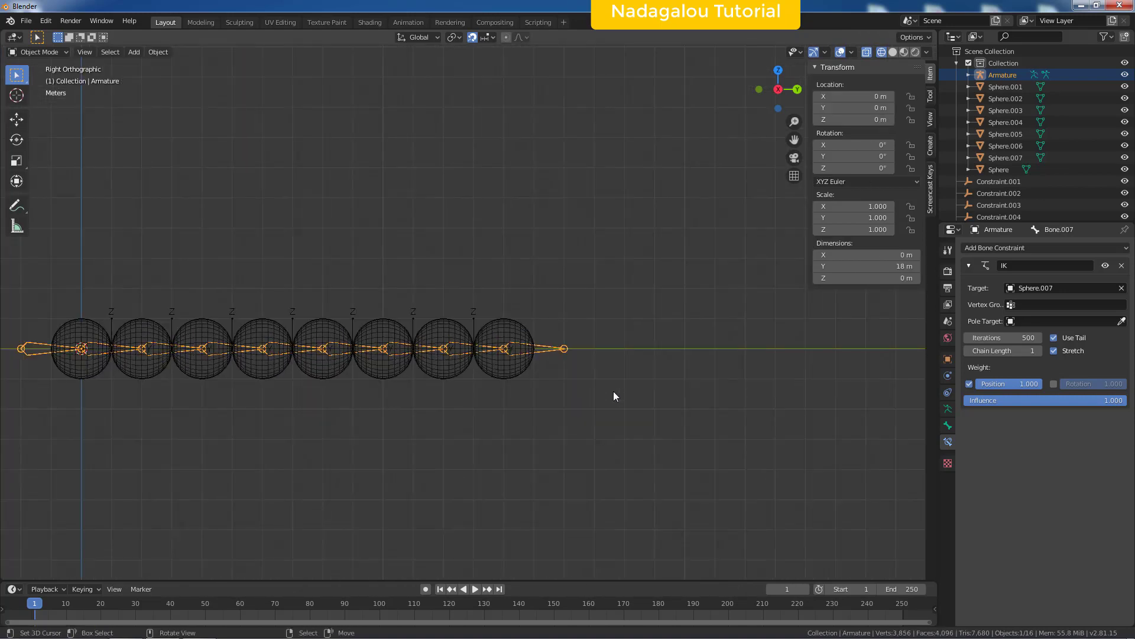
key("Tab")
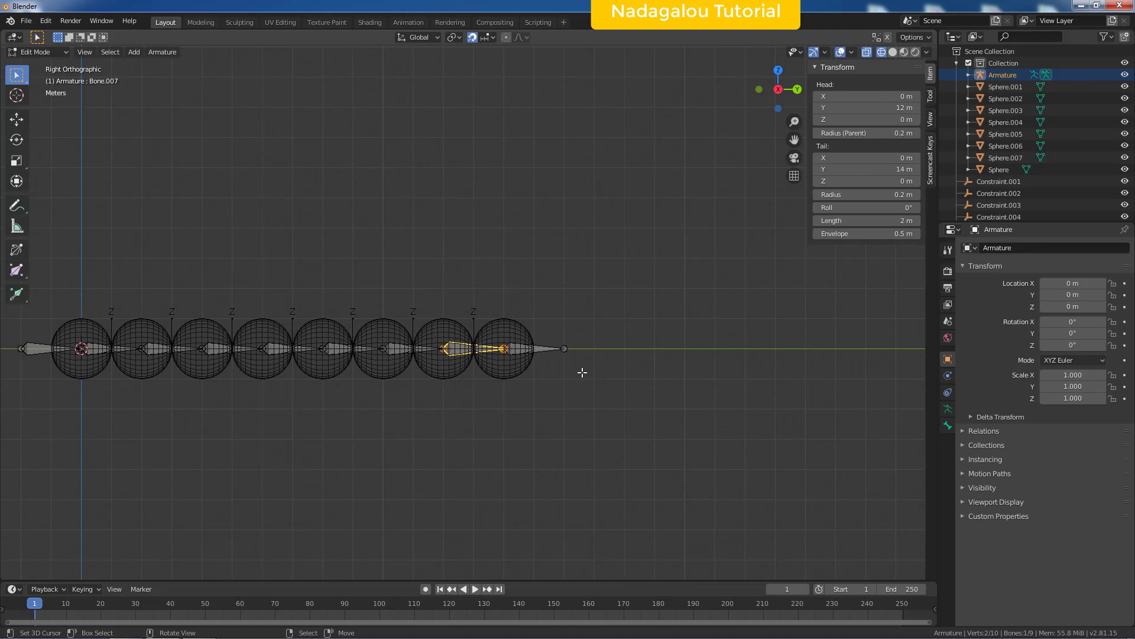
left_click(564, 349)
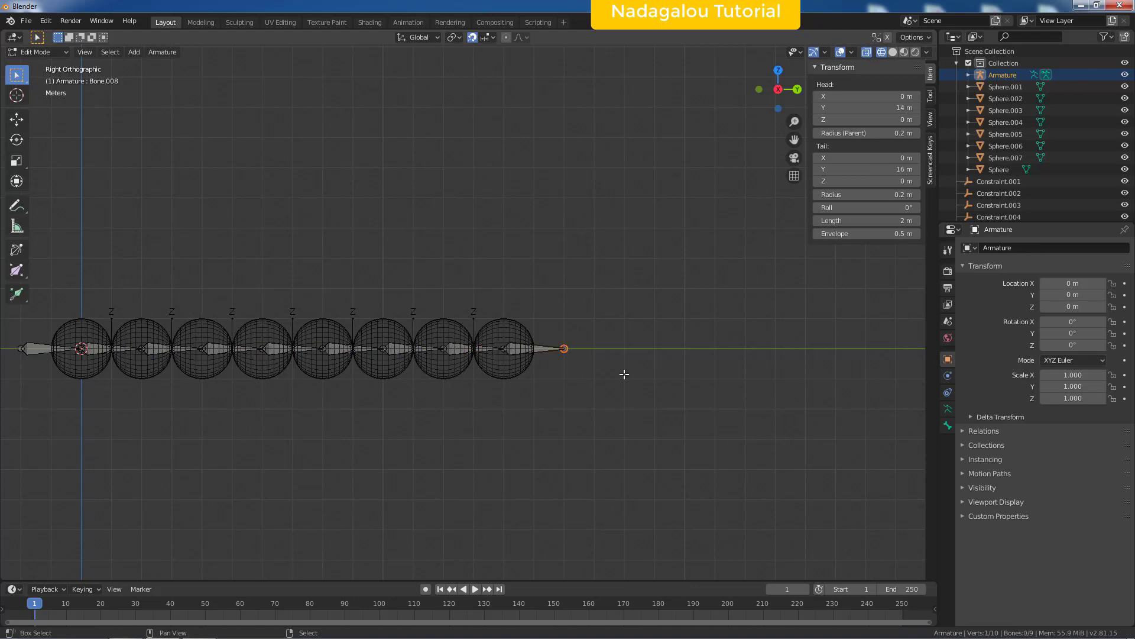
key("shift+s")
left_click(634, 446)
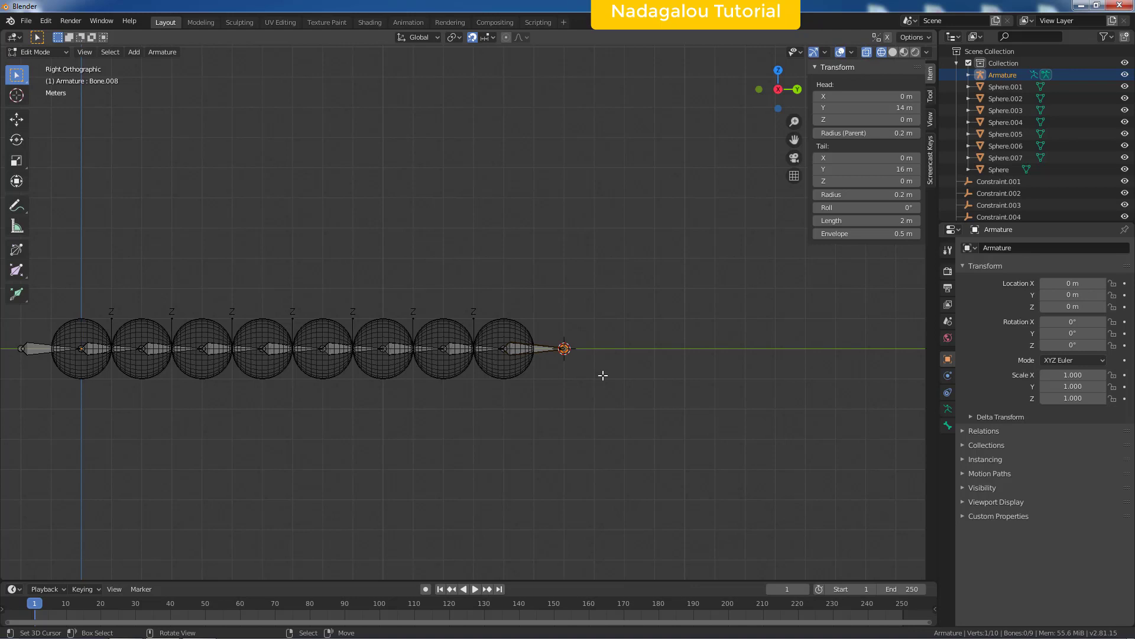
Return to Object Mode and add a UV sphere at the 3D cursor on the end of the bone chain
key("Tab")
key("shift+a")
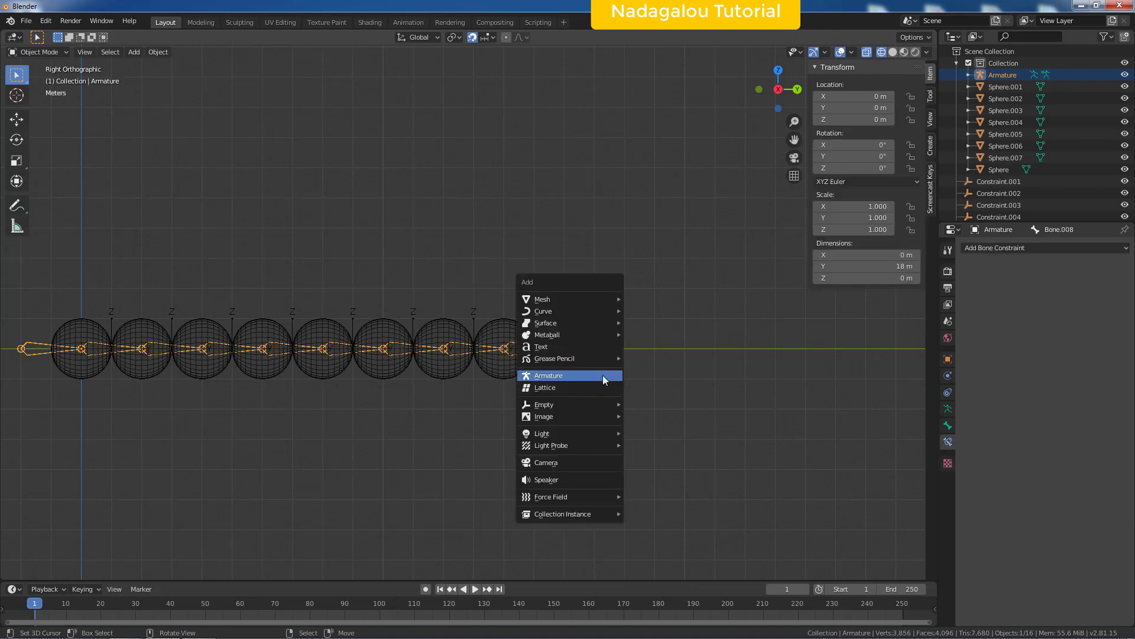
mouse_move(579, 299)
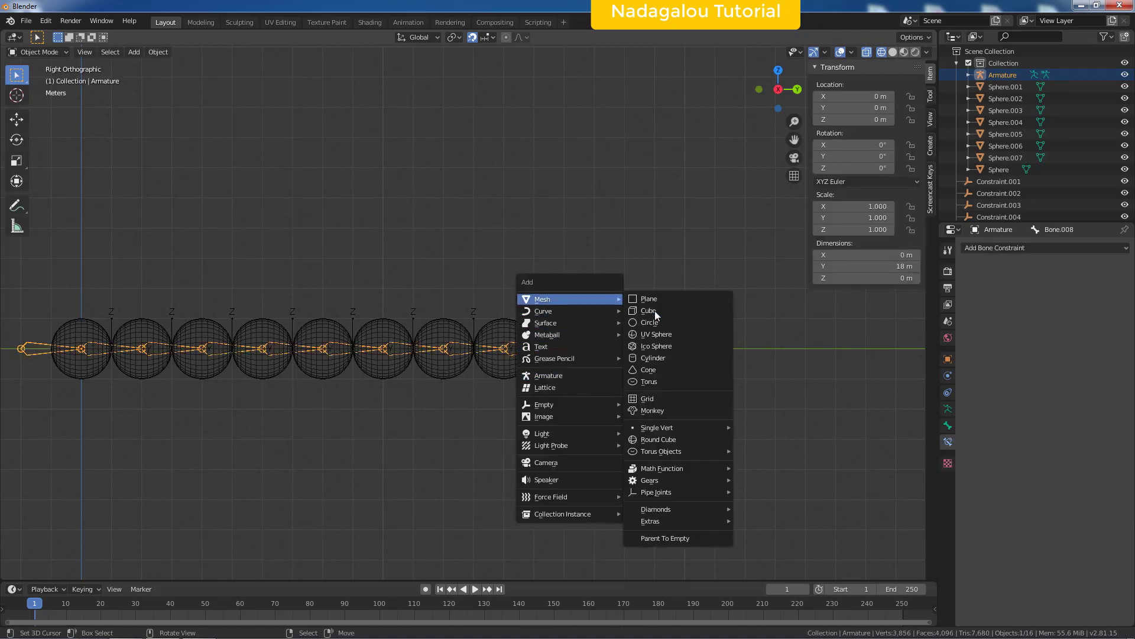
left_click(676, 335)
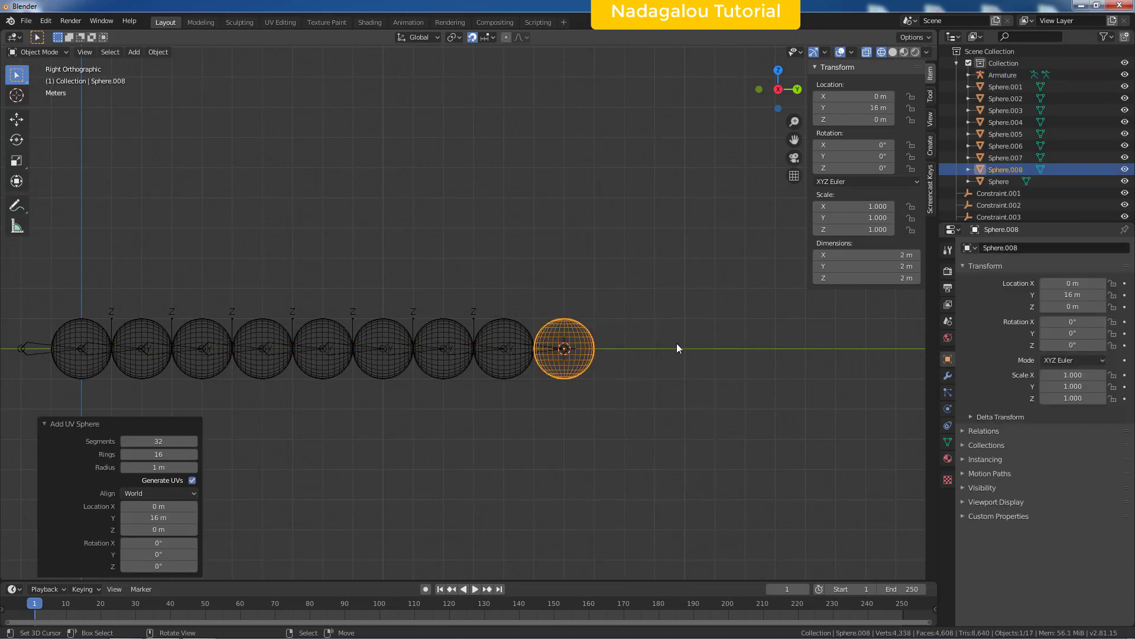
Rotate the new sphere 90° about the X axis and apply its rotation
type("rx")
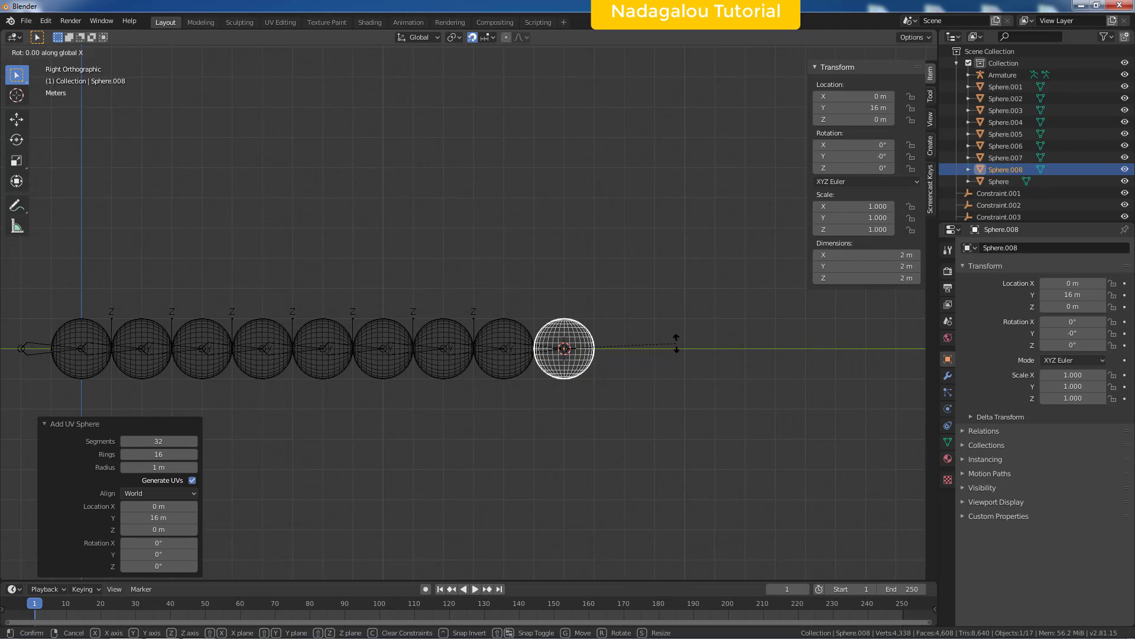
type("90")
key("Return")
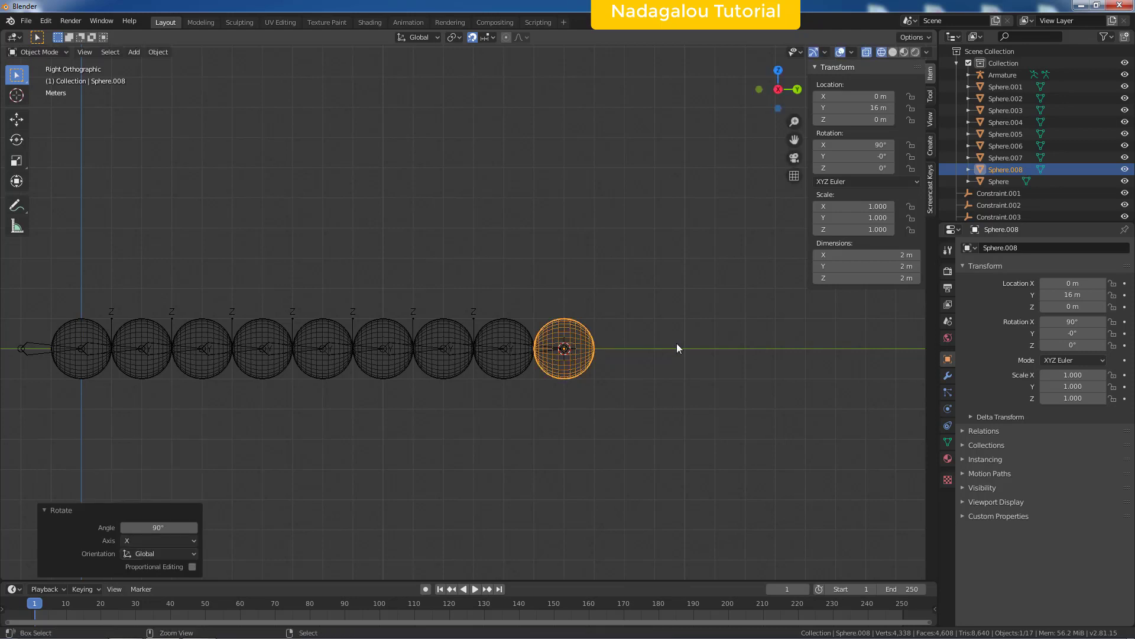
key("ctrl+a")
left_click(677, 344)
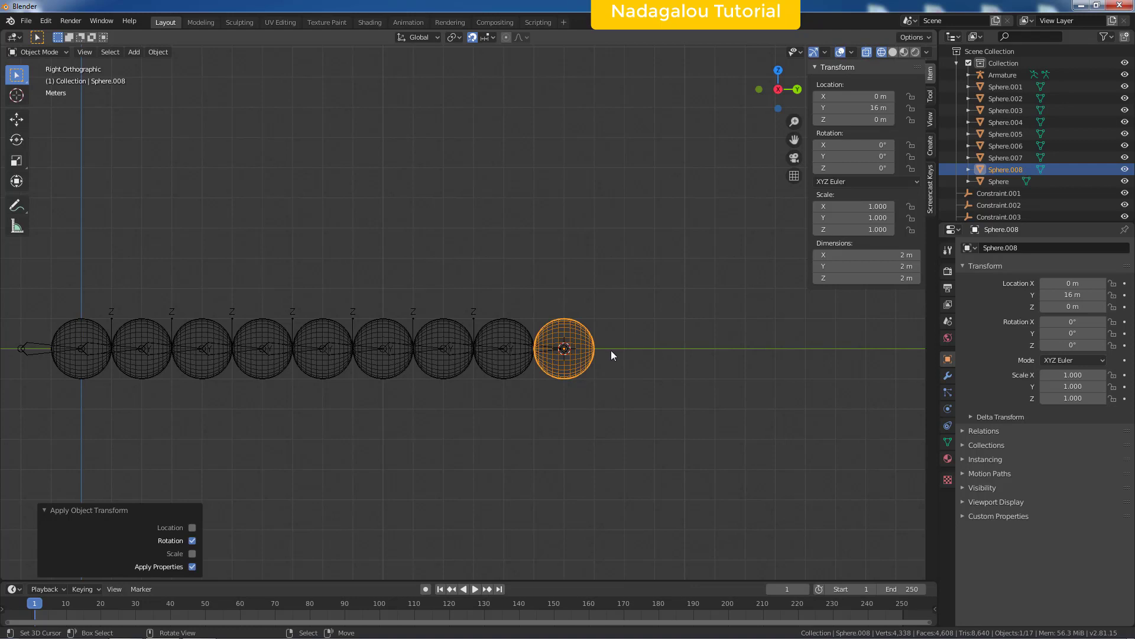
Scale the end sphere by 5 and move it 4 m along Y so it touches the last small sphere
key("s")
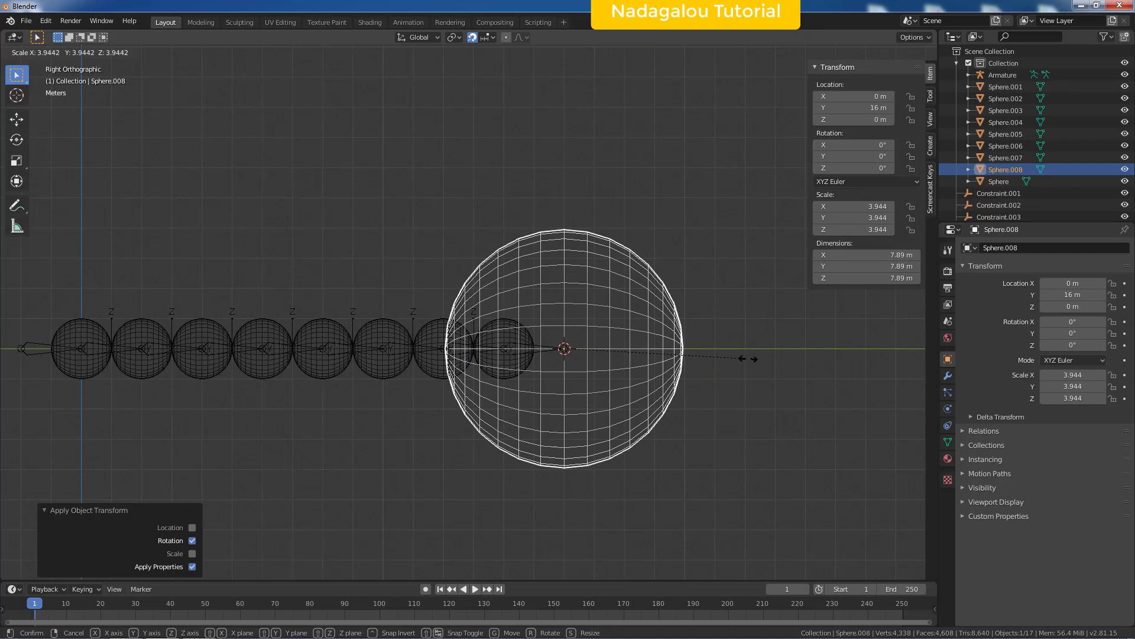
type("5")
key("Return")
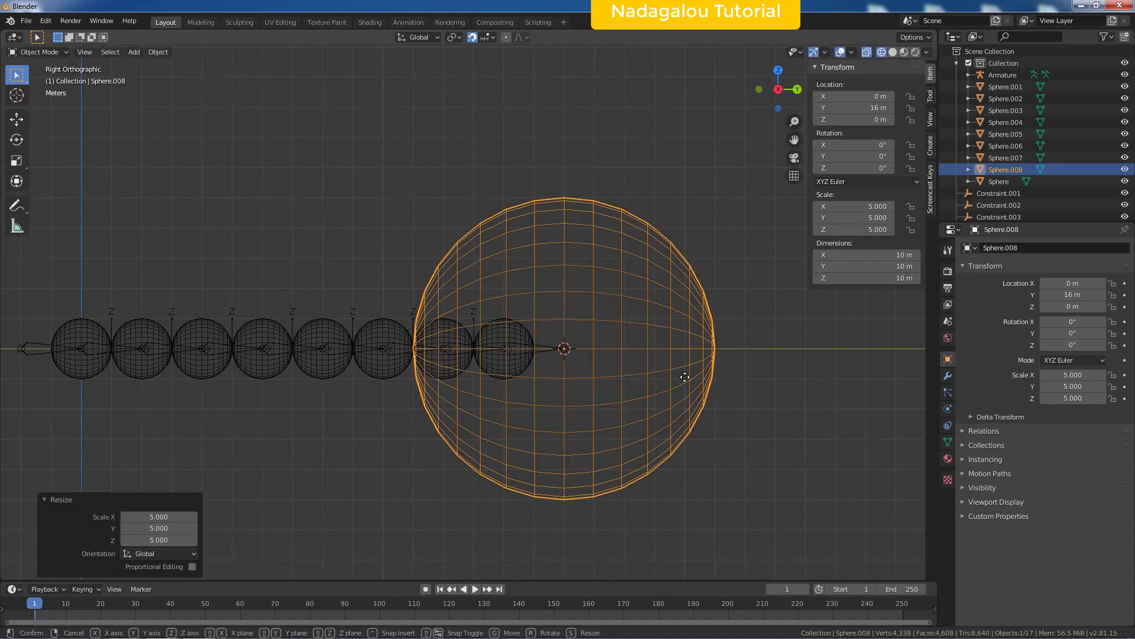
key("g")
key("y")
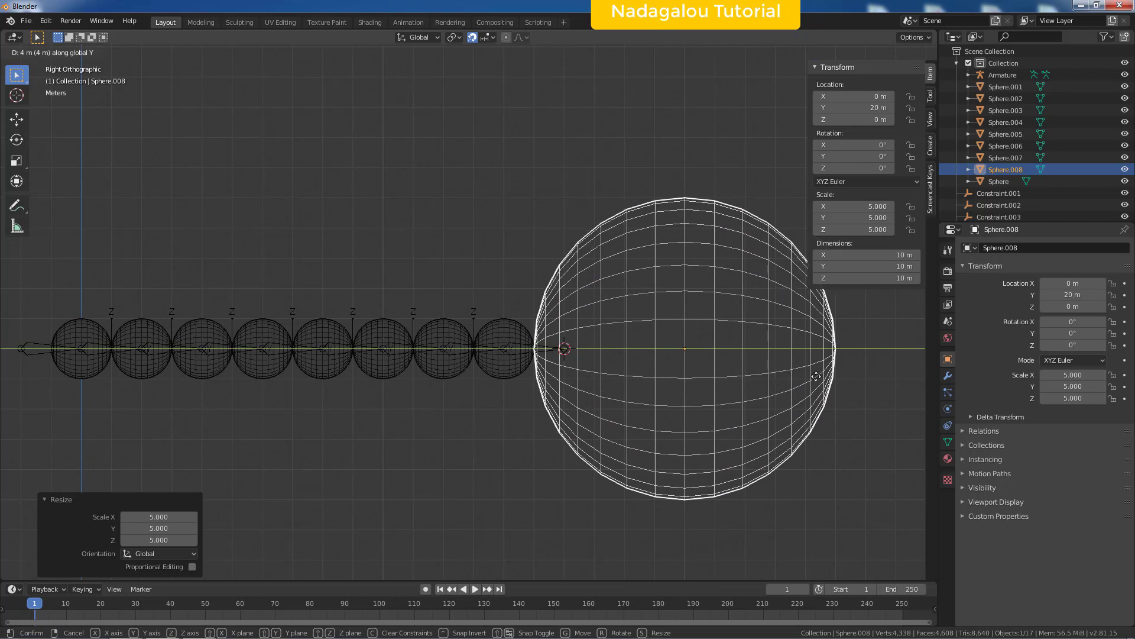
left_click(816, 377)
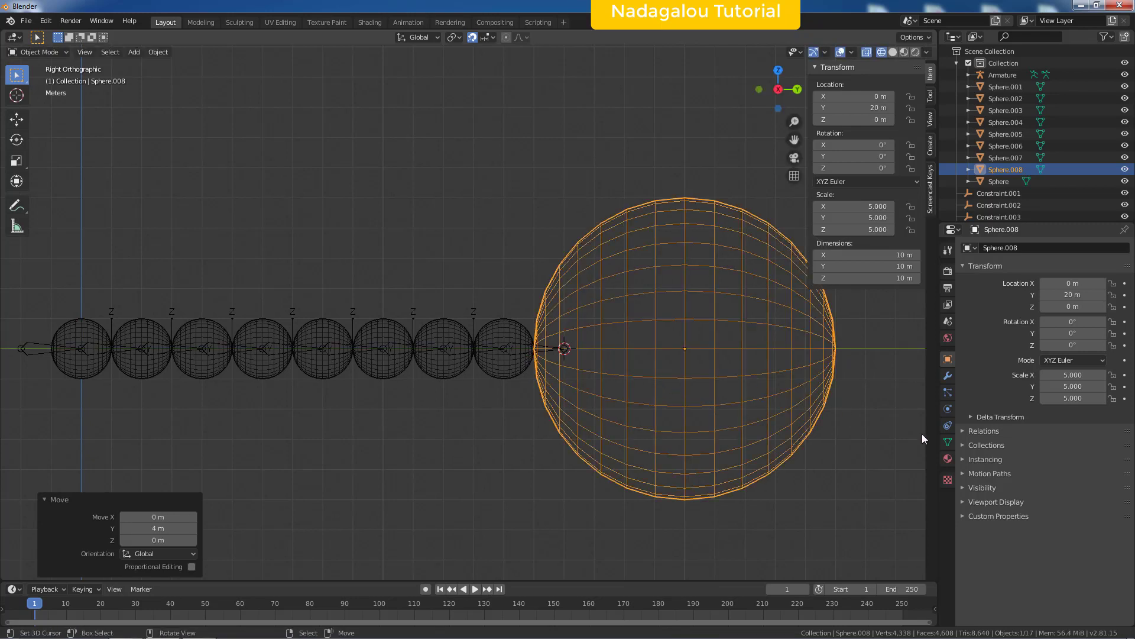
Make the large end sphere an active rigid body and set its mass to 5 kg
left_click(948, 408)
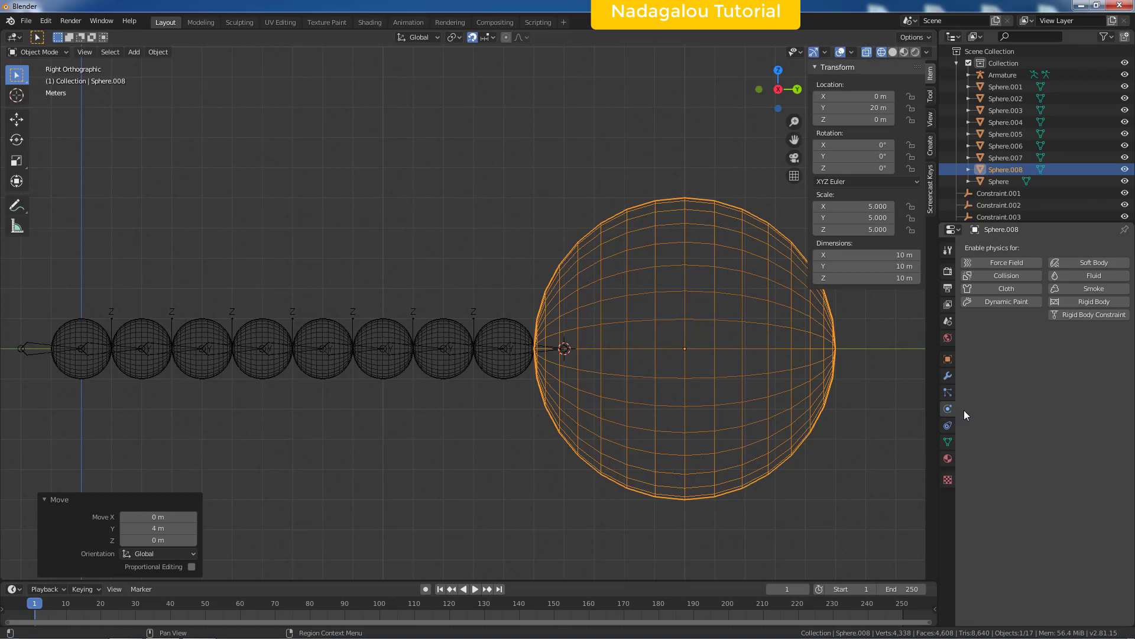
left_click(1087, 300)
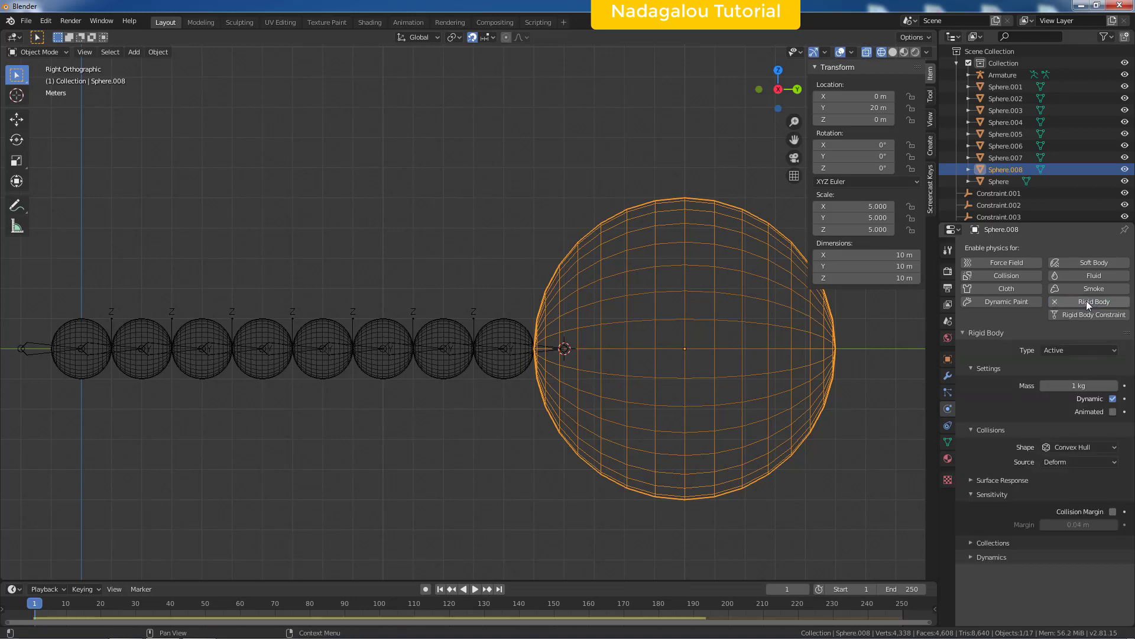
left_click(1085, 384)
type("5")
key("Return")
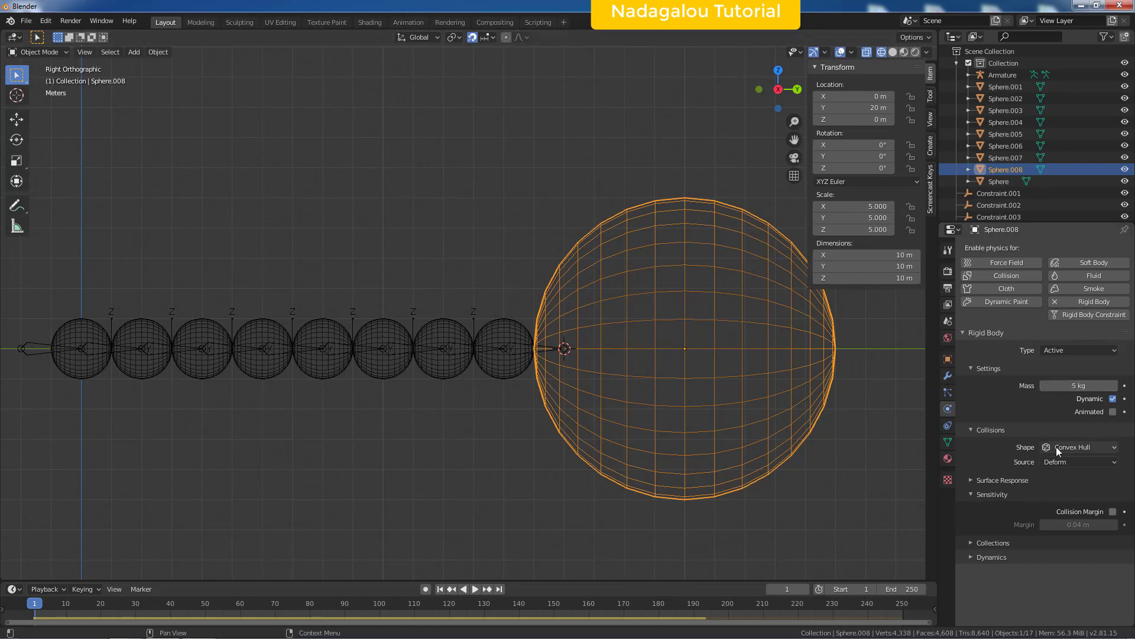
Select the last small sphere together with the large end sphere and connect them with a rigid body constraint
left_click(519, 328)
left_click(580, 292)
left_click(509, 332)
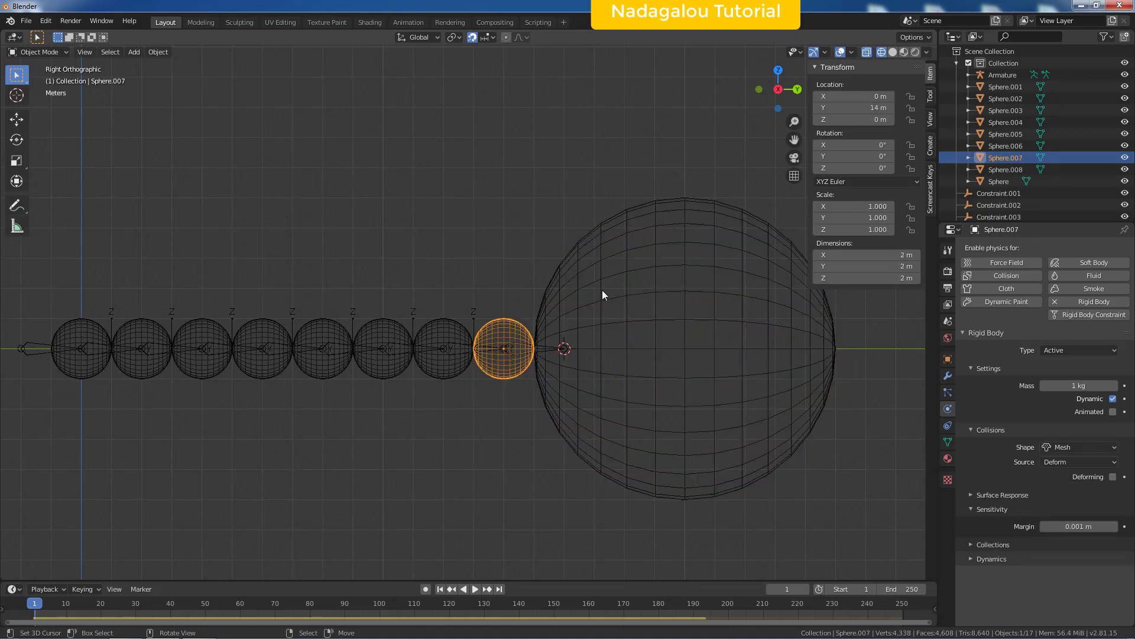
left_click(602, 290)
left_click(511, 325)
left_click(593, 268, "shift")
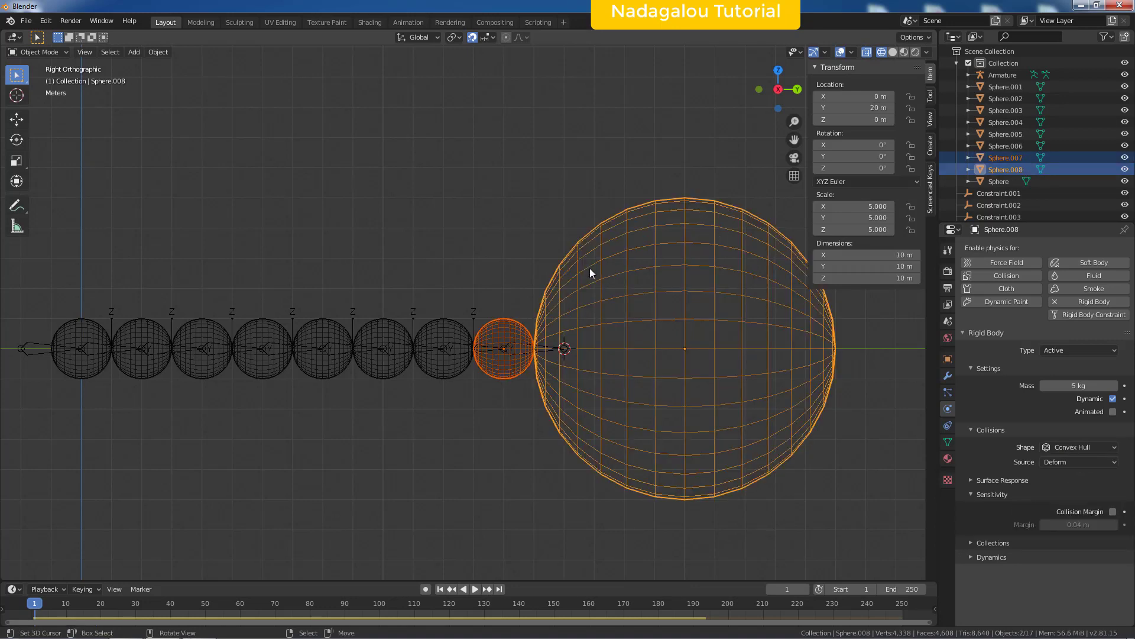
left_click(149, 55)
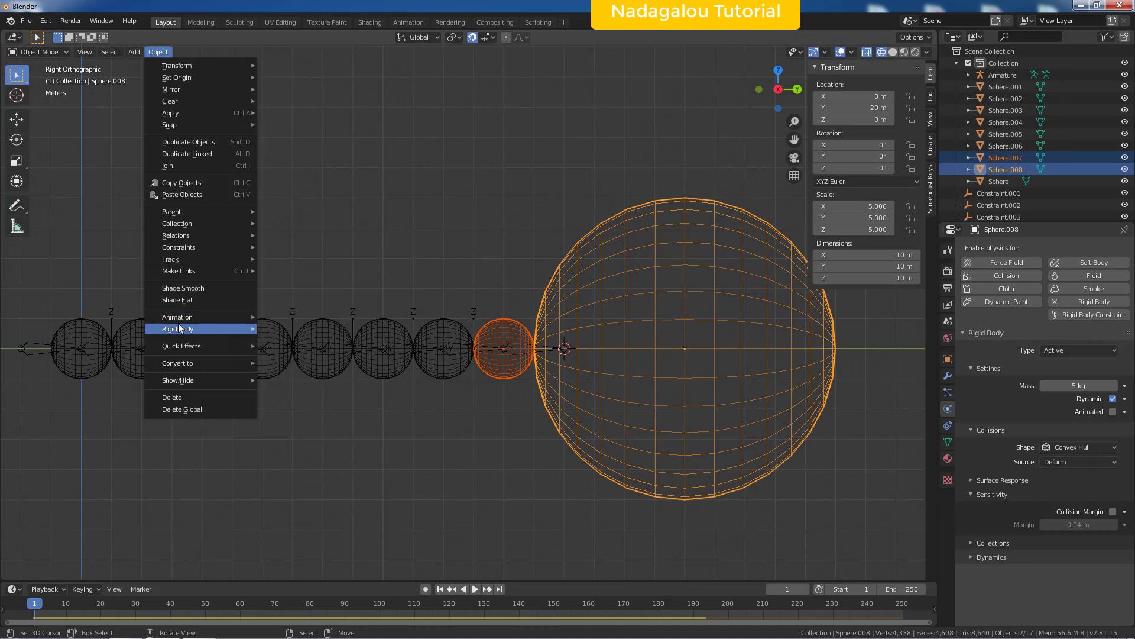
mouse_move(179, 328)
left_click(310, 439)
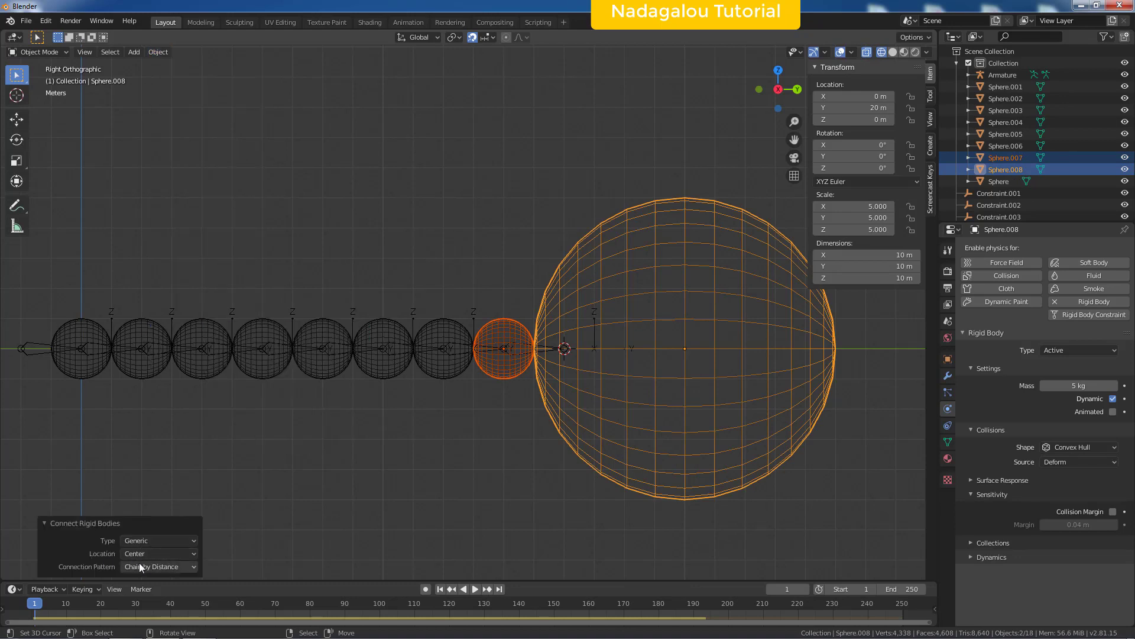
Move the new constraint empty -2 m along Y to where the two spheres touch and set its type to Fixed
left_click(595, 328)
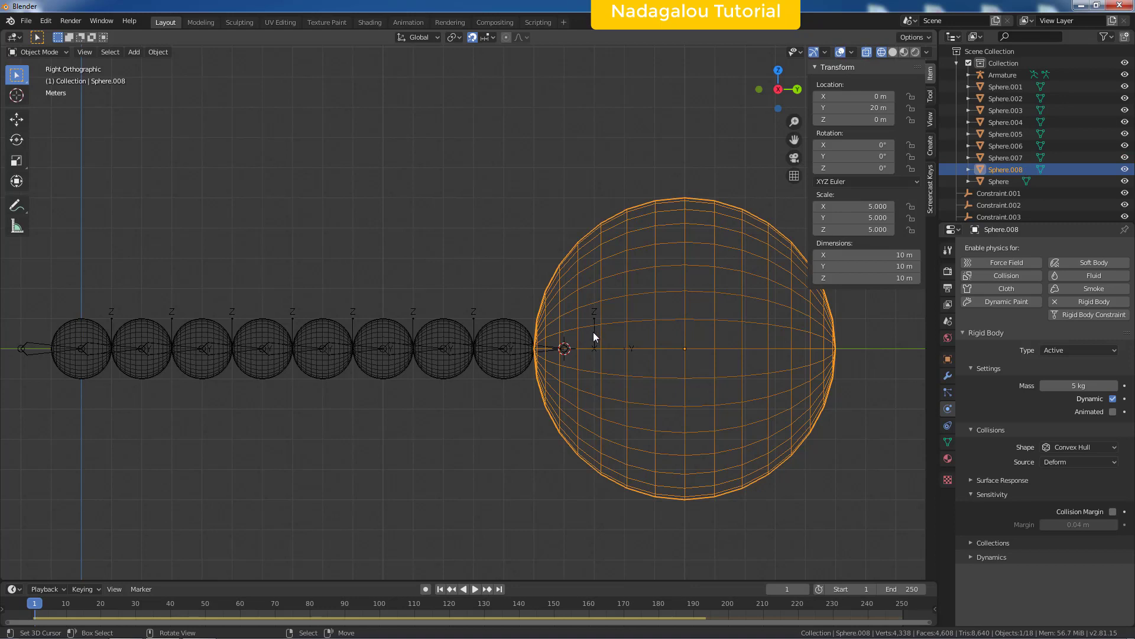
left_click(594, 334)
key("g")
key("y")
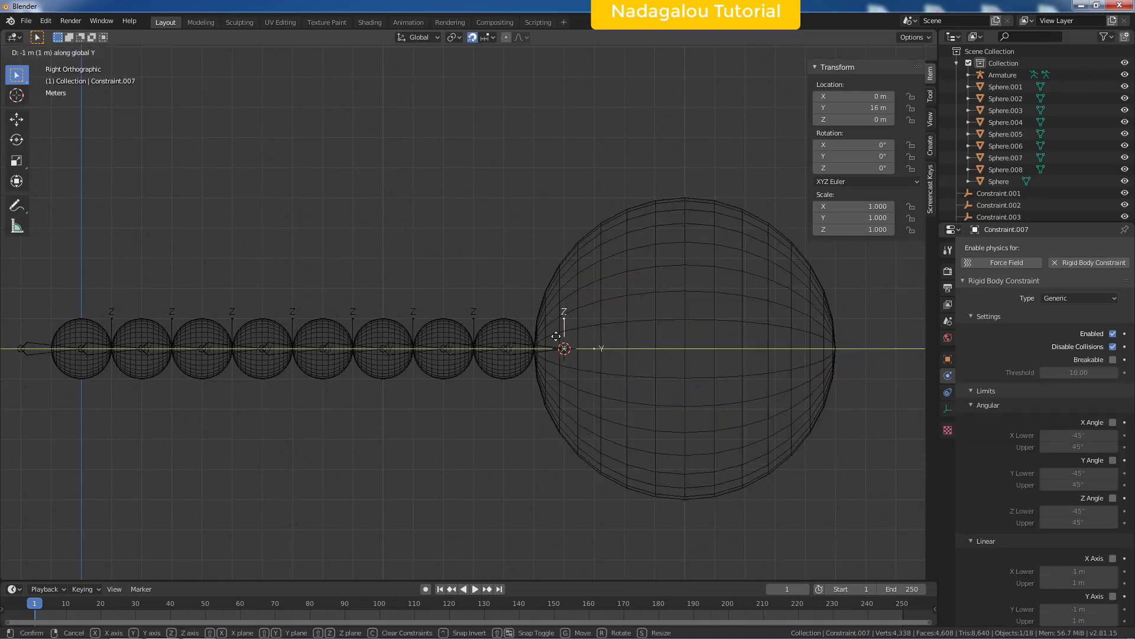
left_click(539, 339)
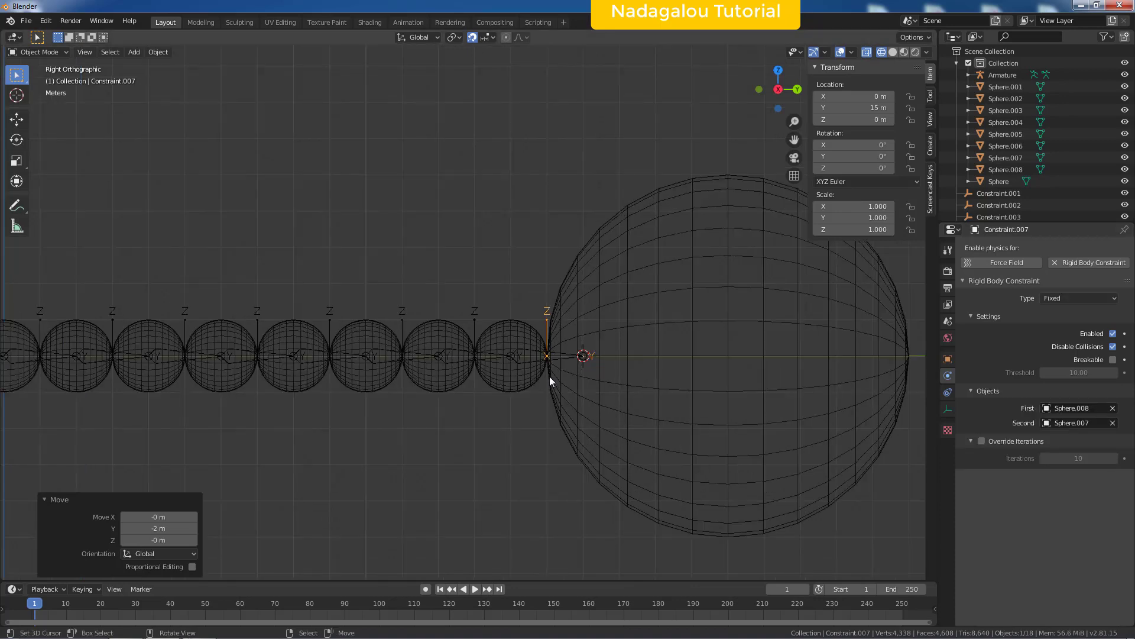
In Pose Mode, give the armature's last bone an Inverse Kinematics constraint targeting the large end sphere, with chain length 1
left_click(540, 362)
left_click(564, 357)
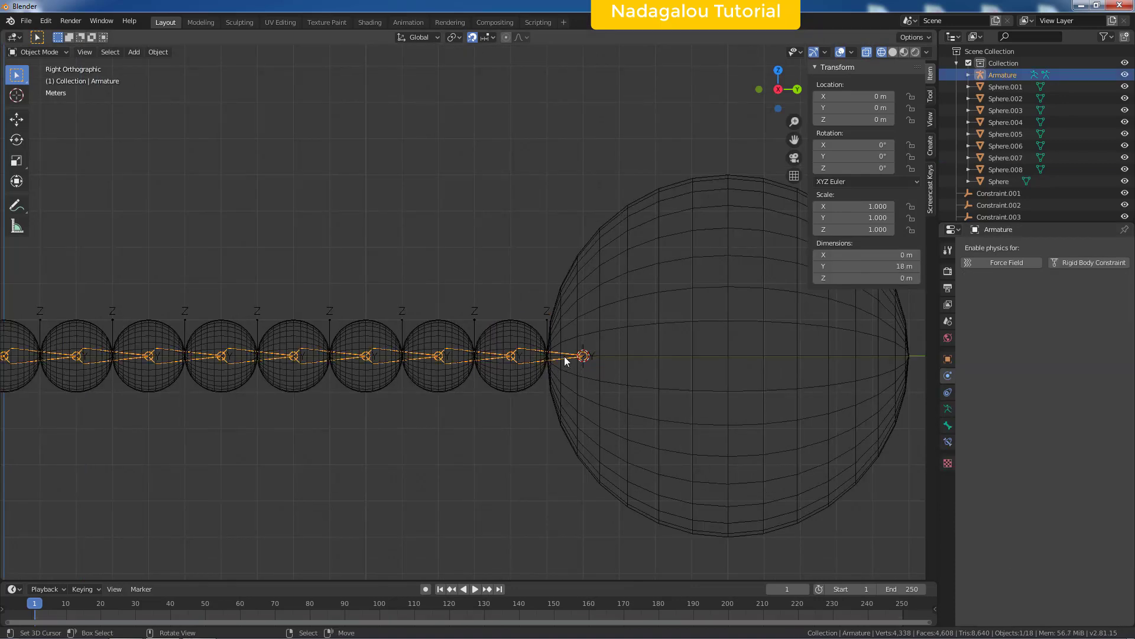
key("ctrl+Tab")
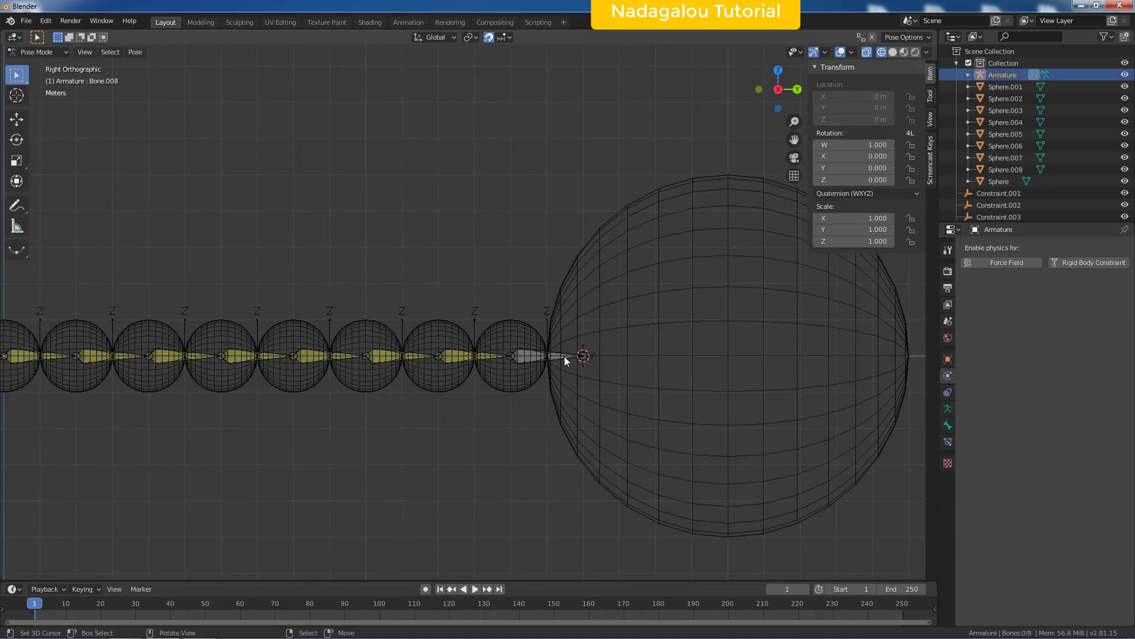
left_click(564, 356)
left_click(948, 442)
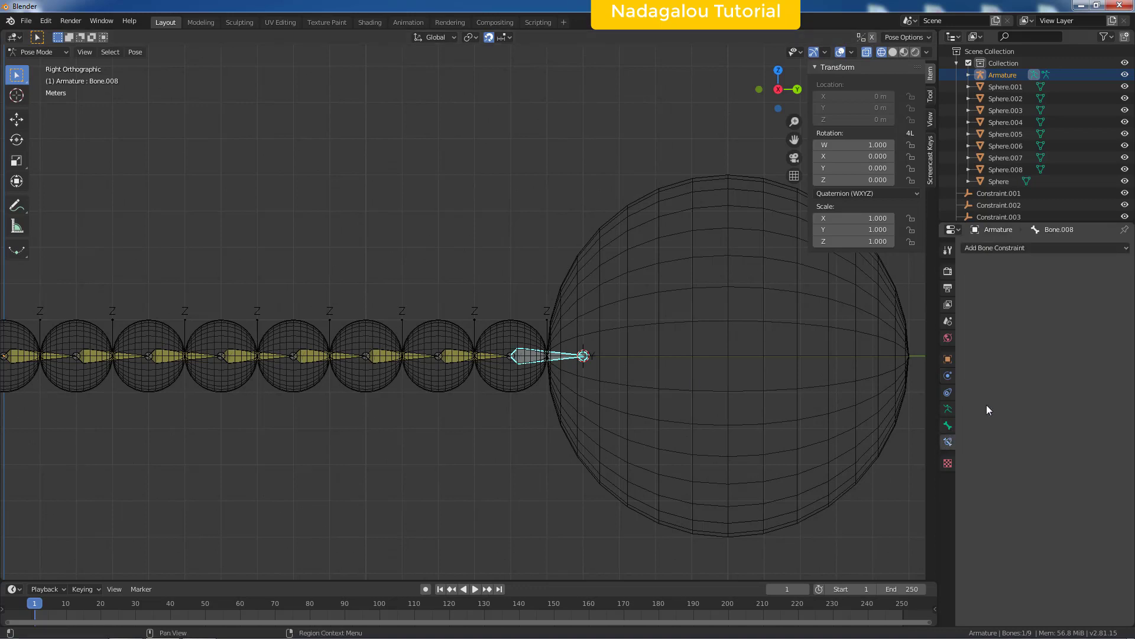
left_click(1053, 249)
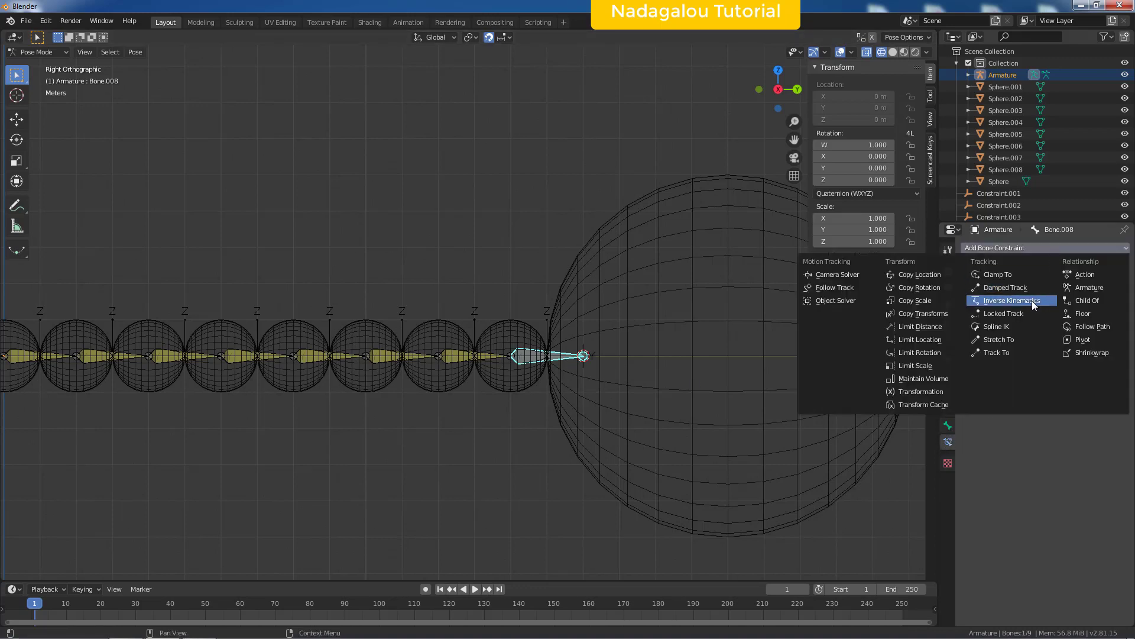
left_click(1031, 300)
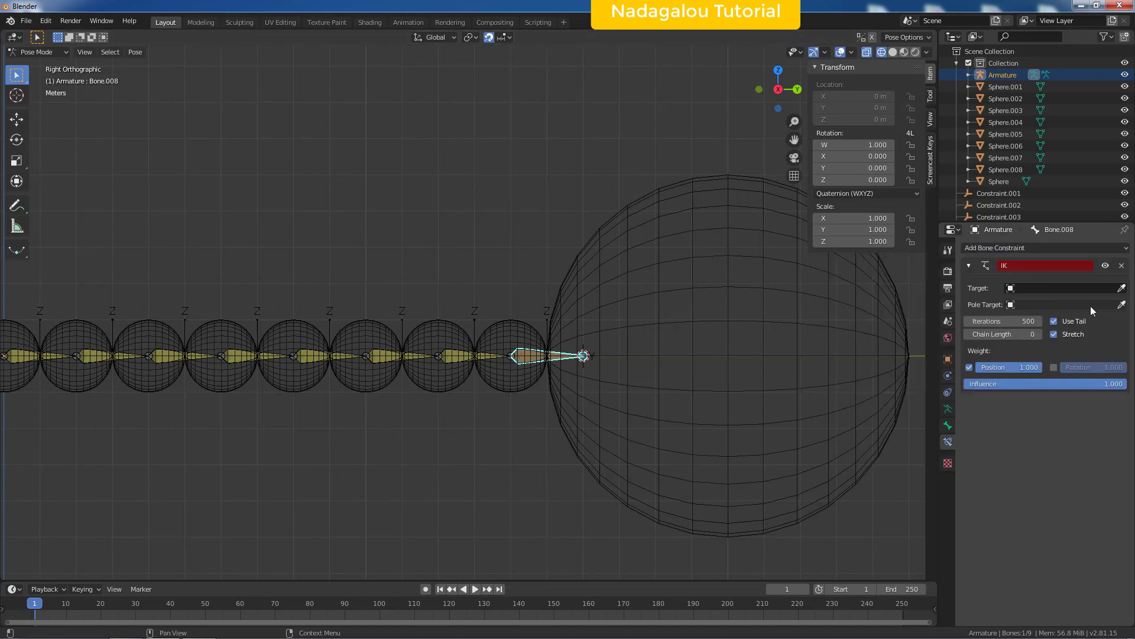
left_click(685, 214)
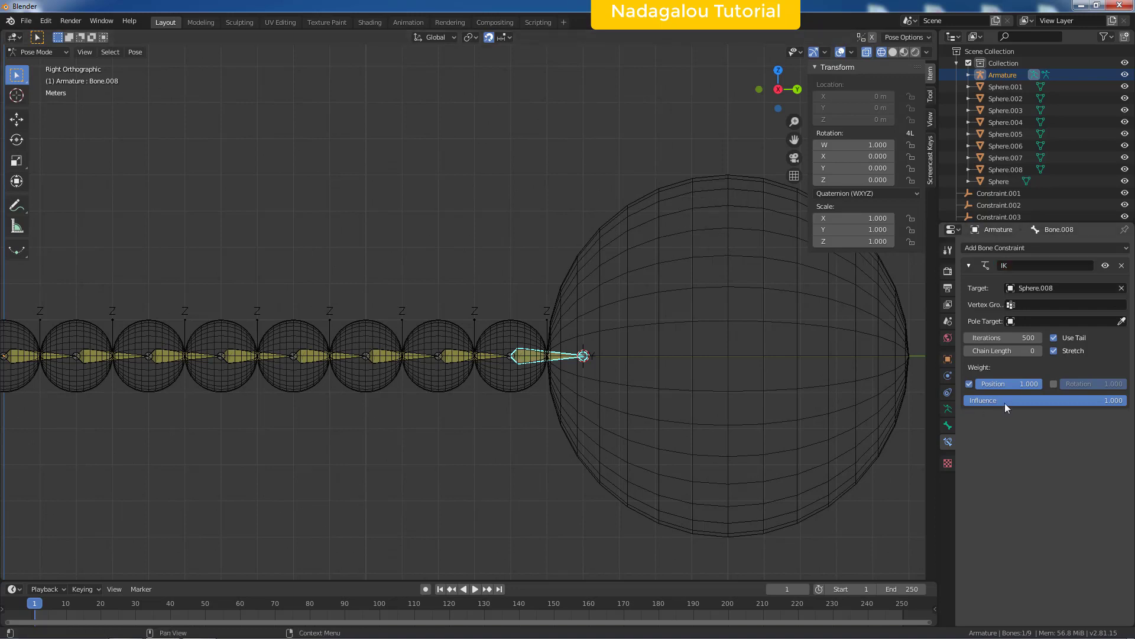
left_click(1040, 352)
Play the rope simulation, stop it, return to the first frame and inspect the bone chain
scroll(724, 378, "down", 4)
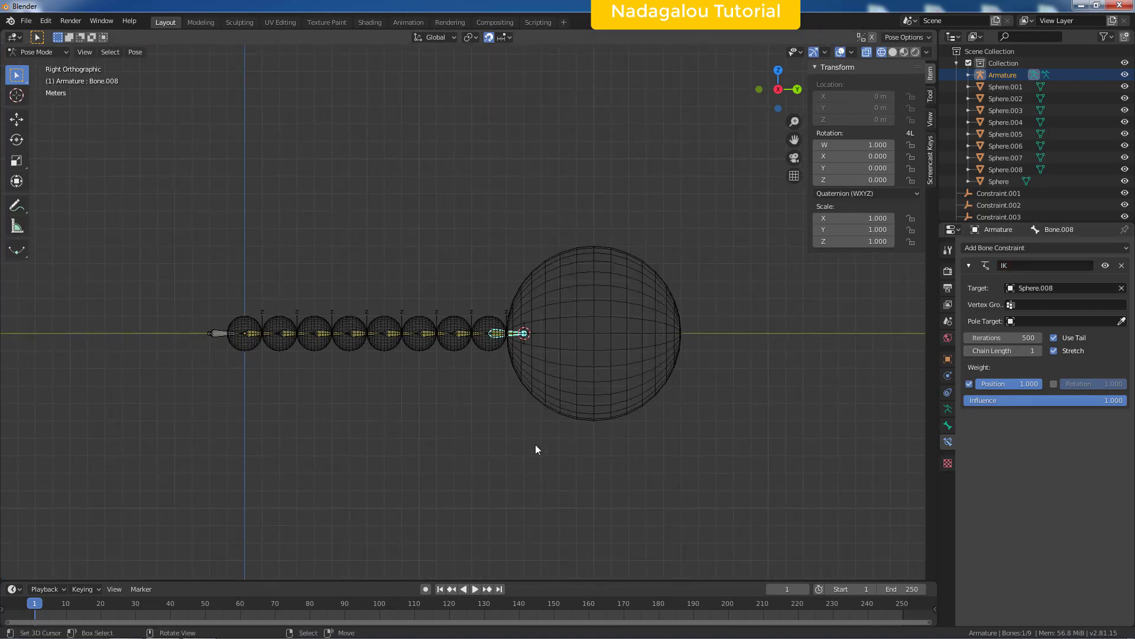
left_click(476, 589)
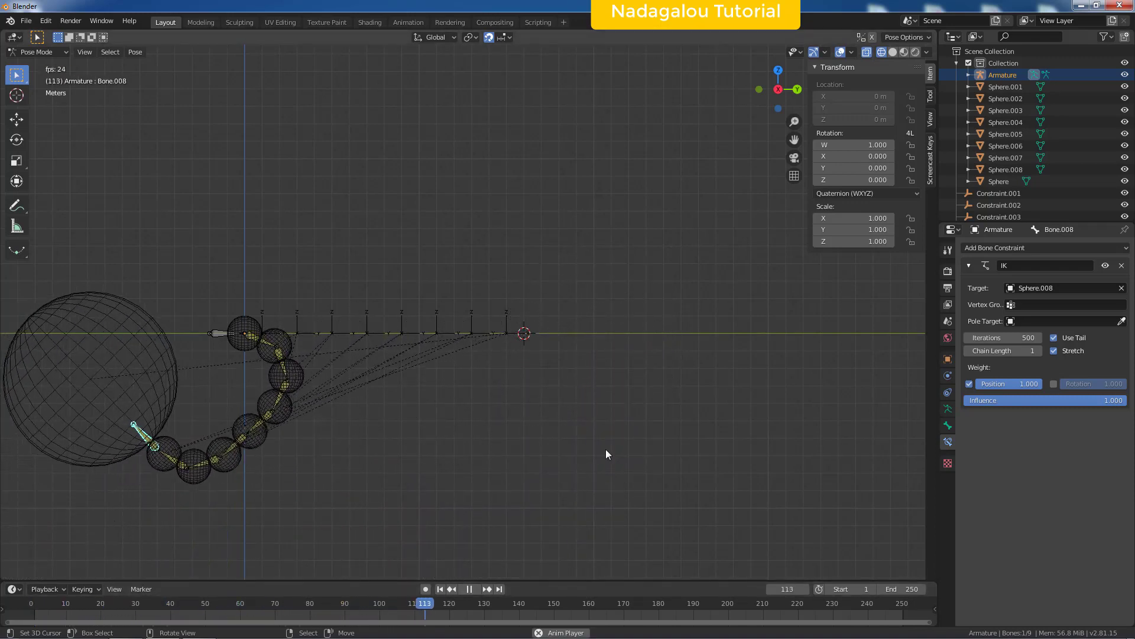
left_click(470, 588)
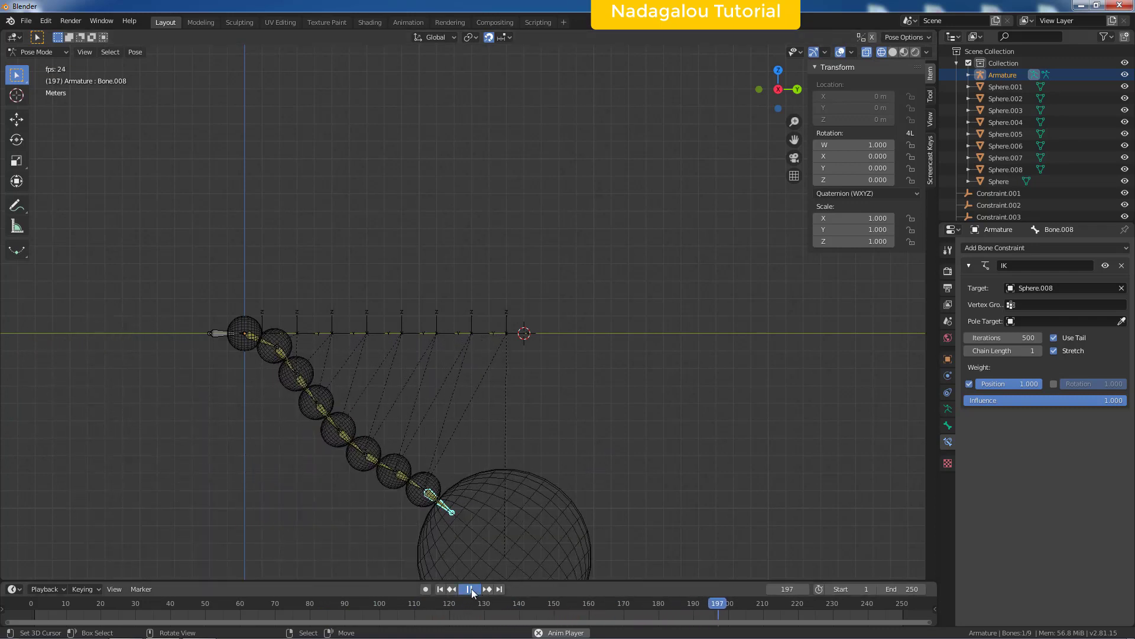
left_click(440, 588)
middle_click_drag(430, 445, 631, 471, "shift")
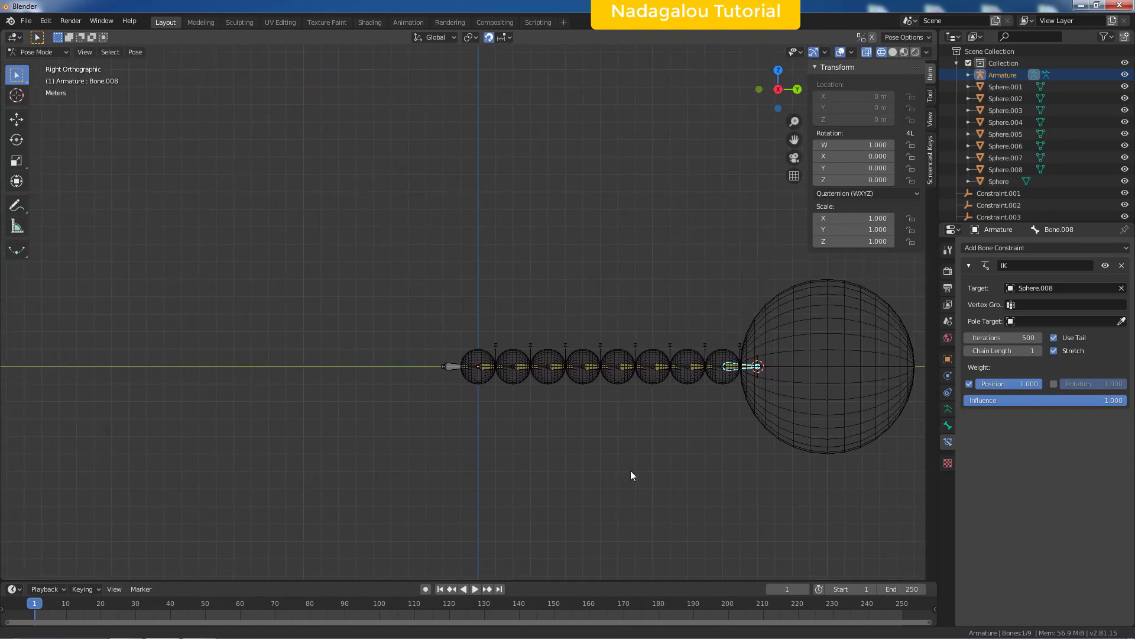
scroll(553, 446, "up", 3)
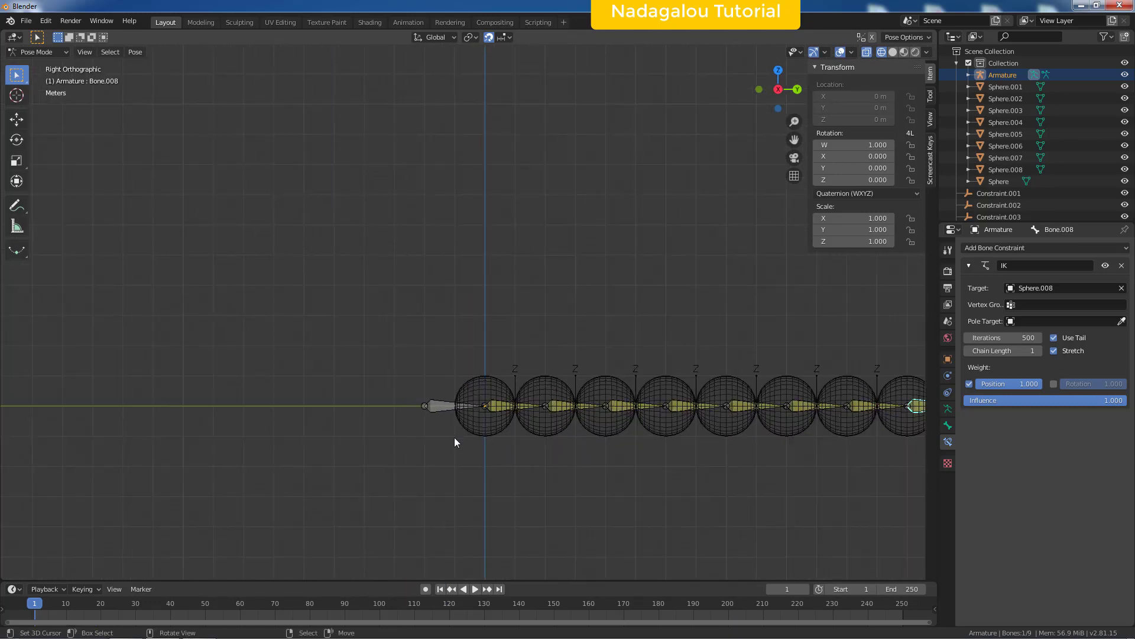
scroll(457, 440, "down", 3)
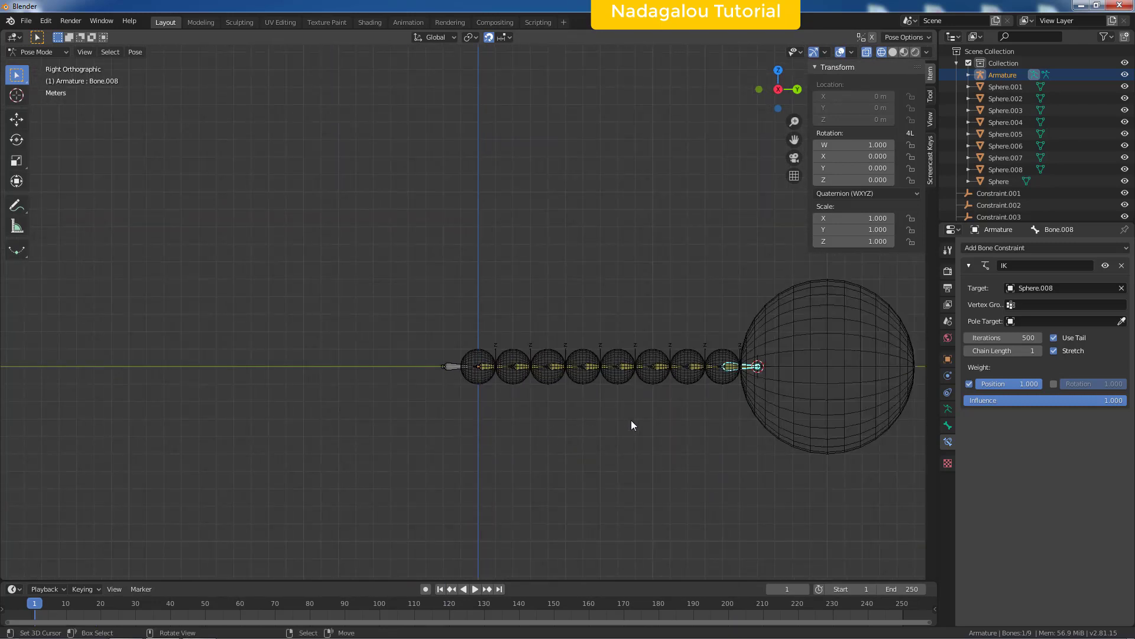
In the armature's Edit Mode, move the last bone's tail 4 m along Y to the large sphere's centre, and return to Object Mode
key("ctrl+Tab")
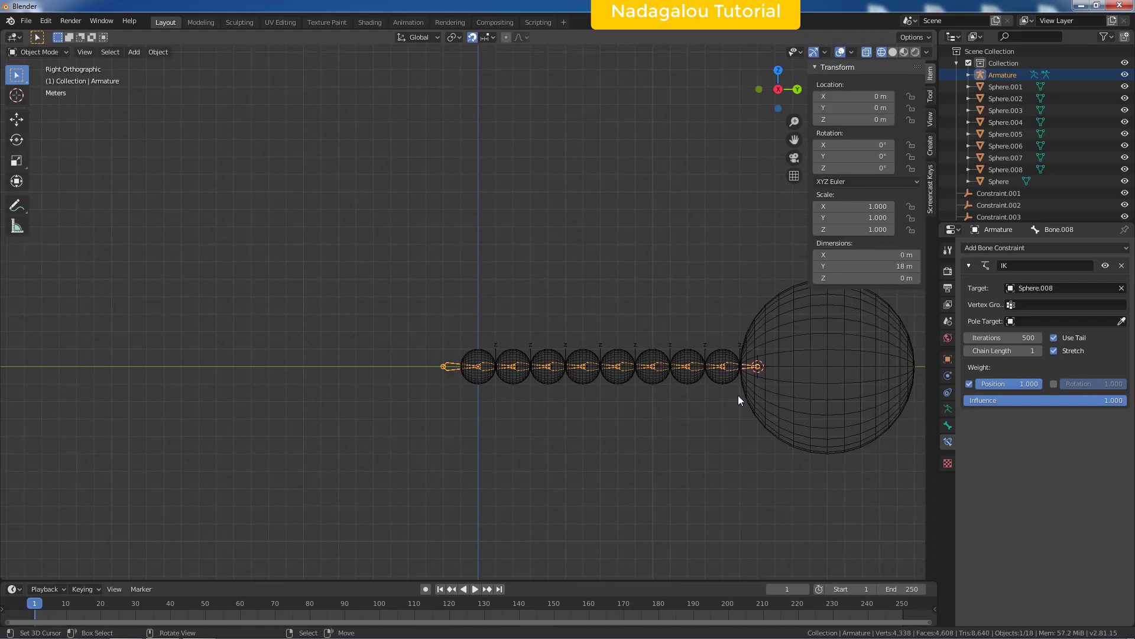
key("Tab")
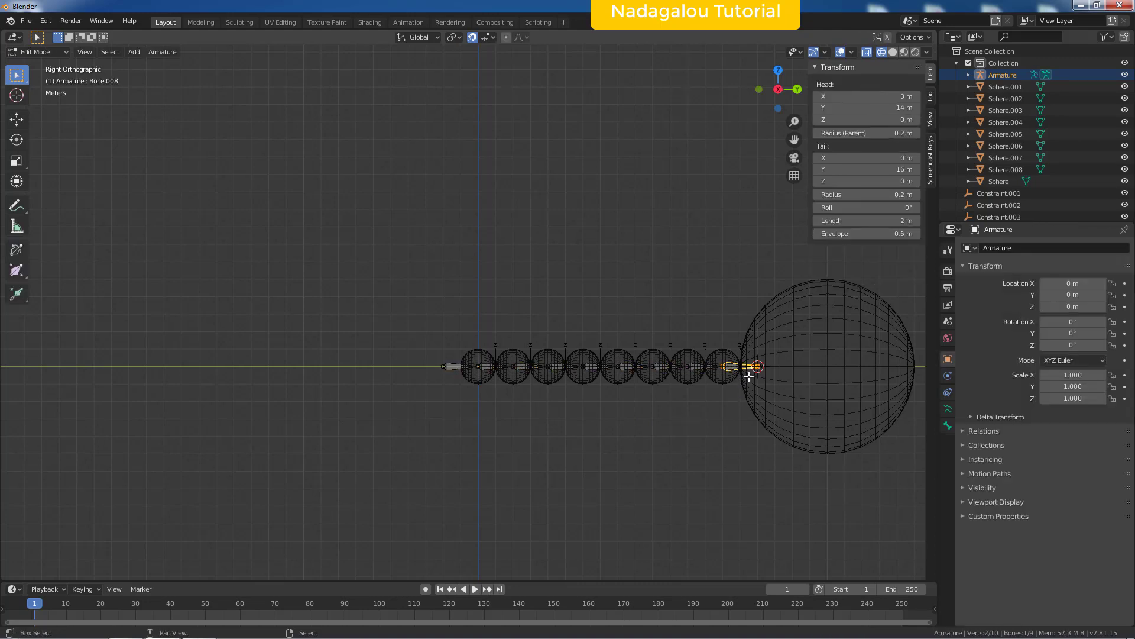
middle_click_drag(740, 374, 539, 362, "shift")
scroll(365, 361, "up", 4)
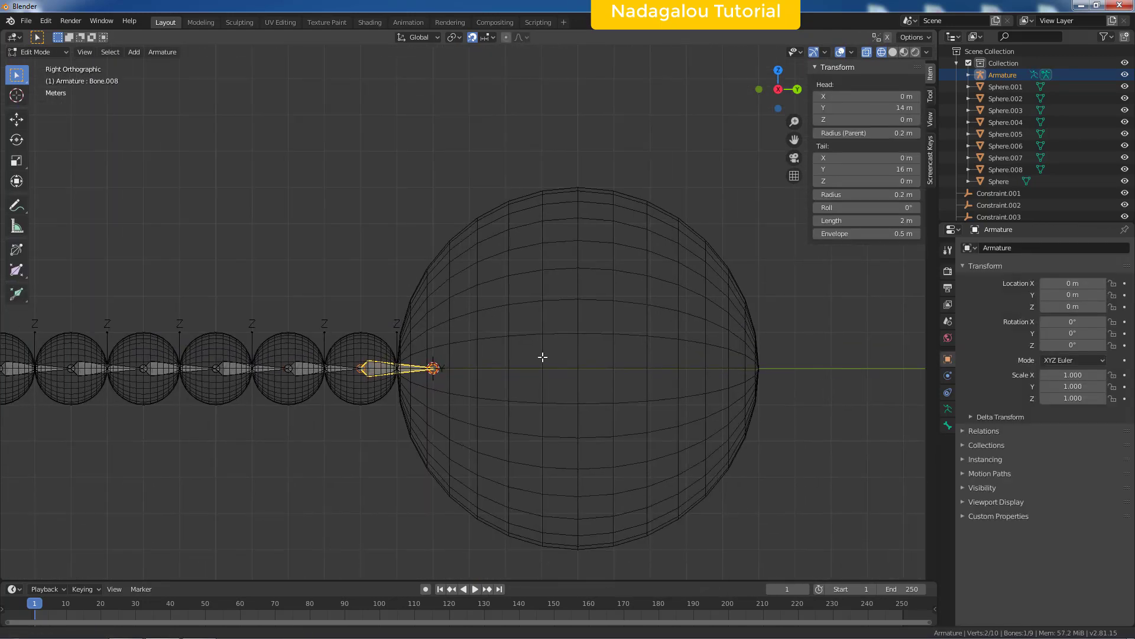
right_click(435, 371)
key("g")
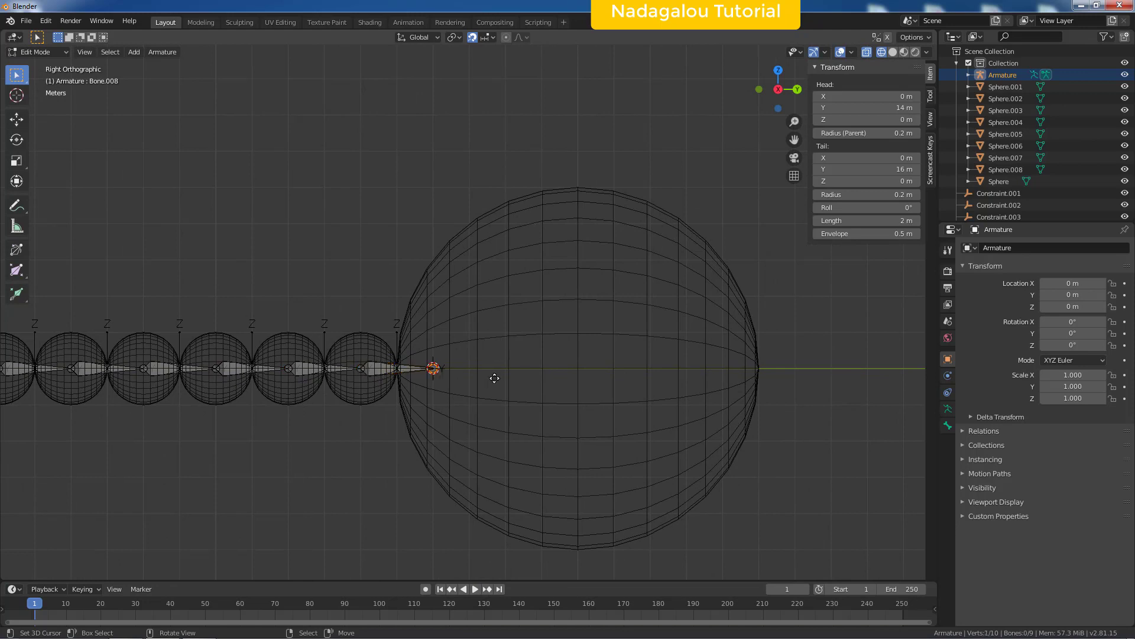
key("y")
left_click(625, 379)
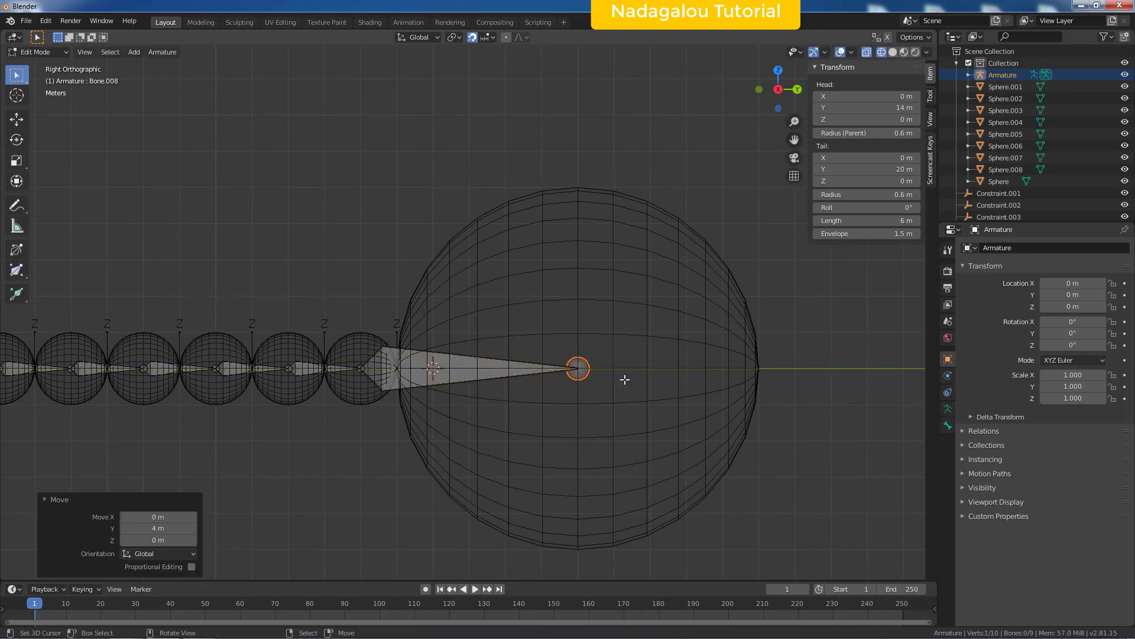
scroll(625, 379, "down", 4)
middle_click_drag(469, 392, 672, 411, "shift")
key("Tab")
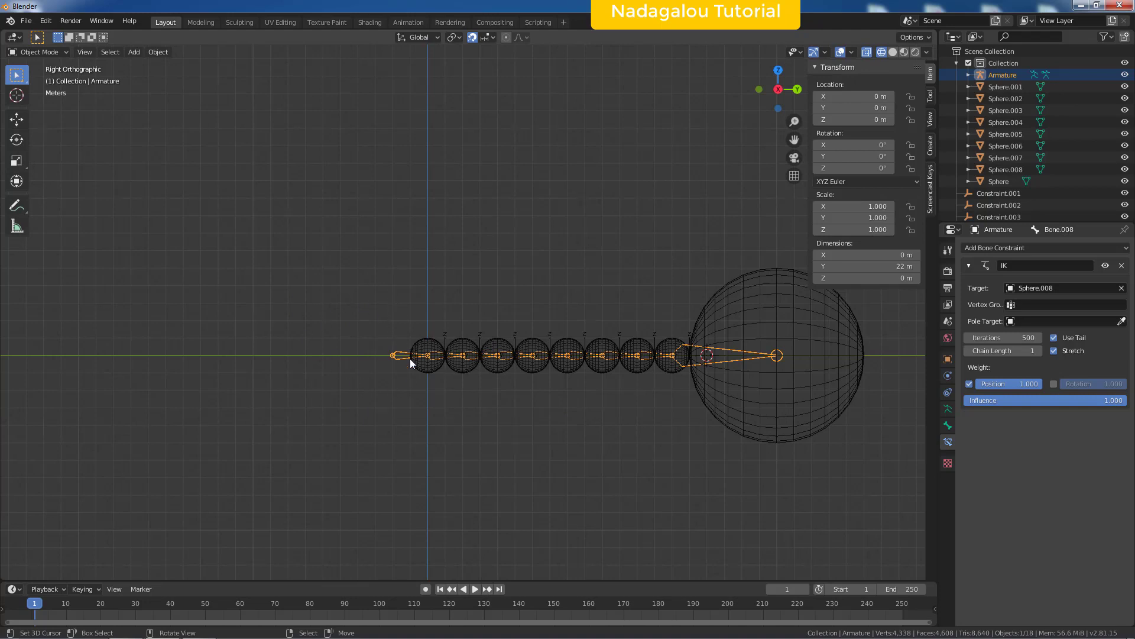
Play the simulation again to check how the extended last bone follows the large sphere, and pause it
scroll(410, 358, "up", 3)
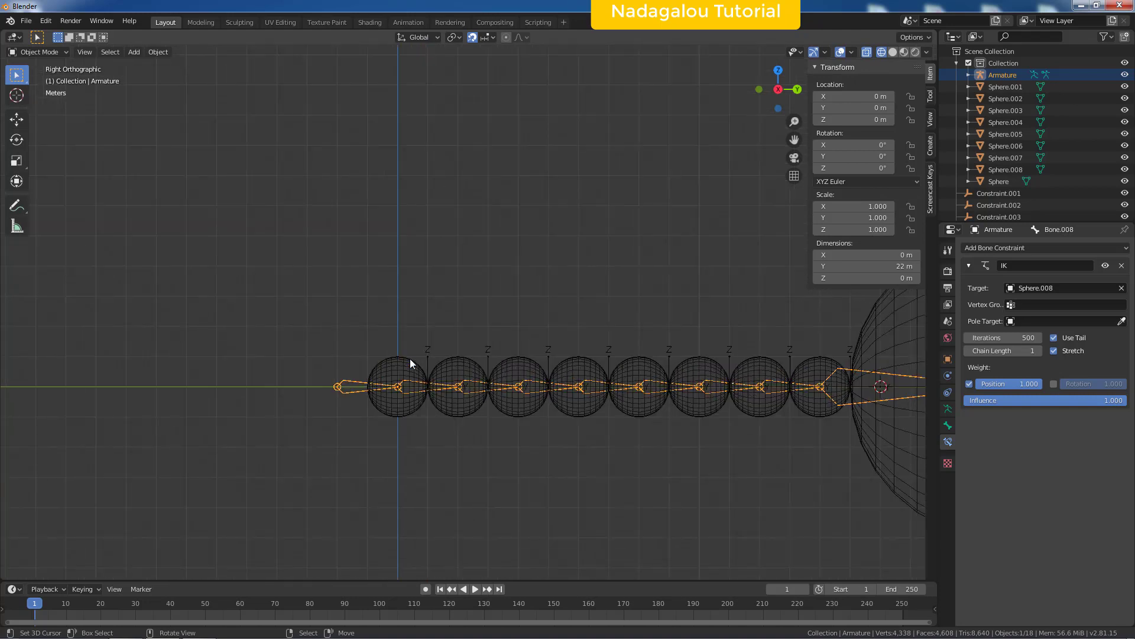
scroll(409, 359, "down", 3)
scroll(427, 376, "down", 1)
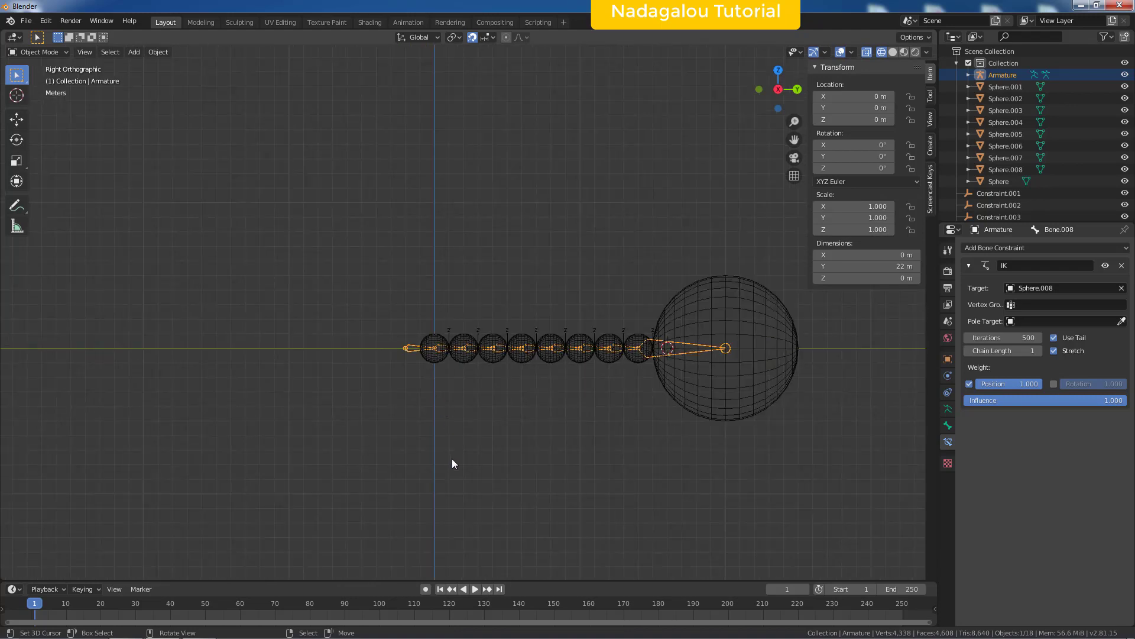
left_click(475, 589)
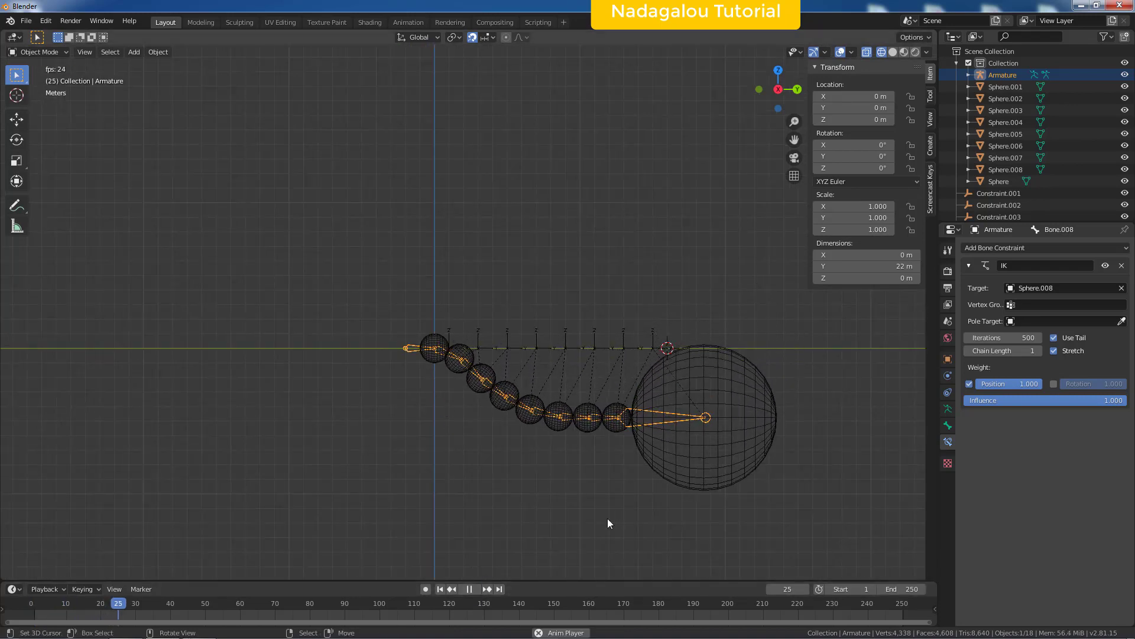
scroll(724, 432, "down", 3)
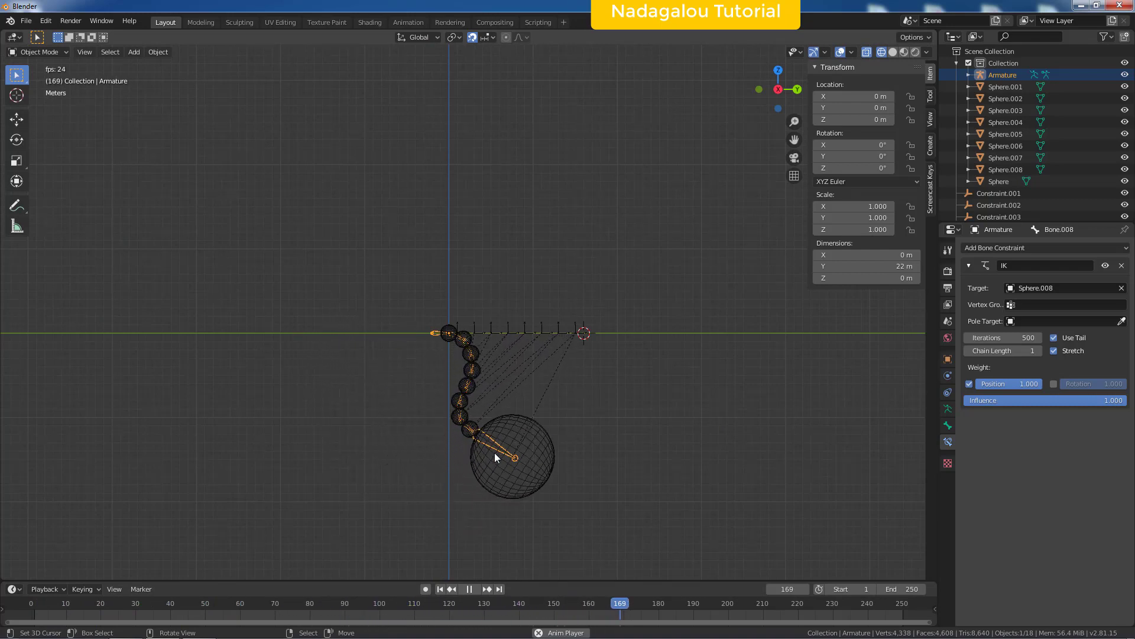
left_click(470, 588)
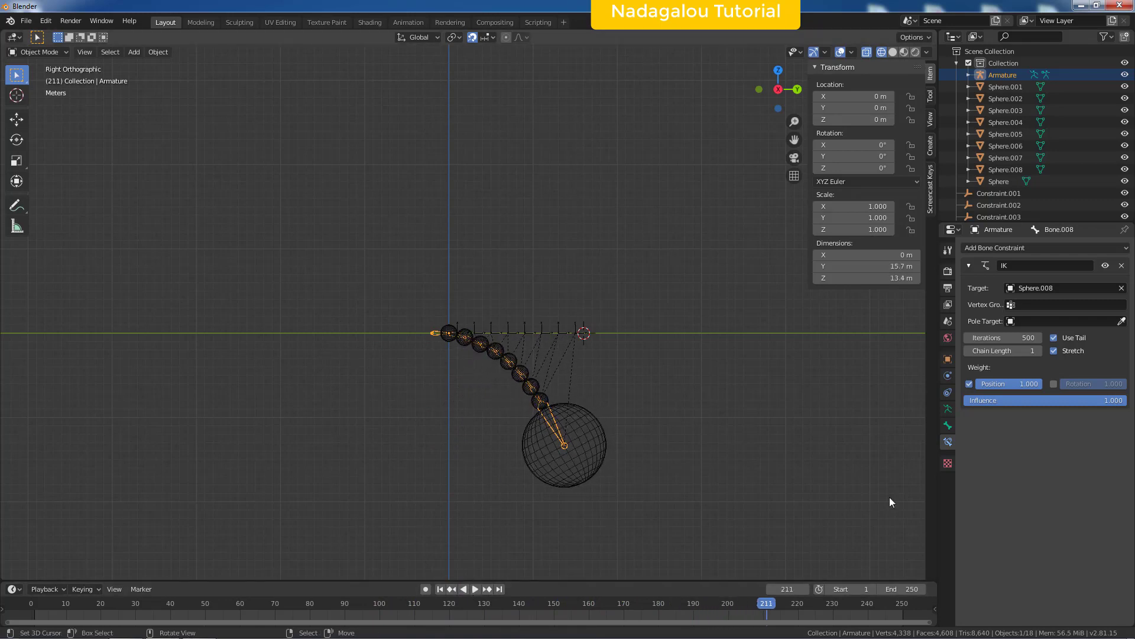
Set the scene's Rigid Body World speed to 5
left_click(948, 322)
left_click(949, 335)
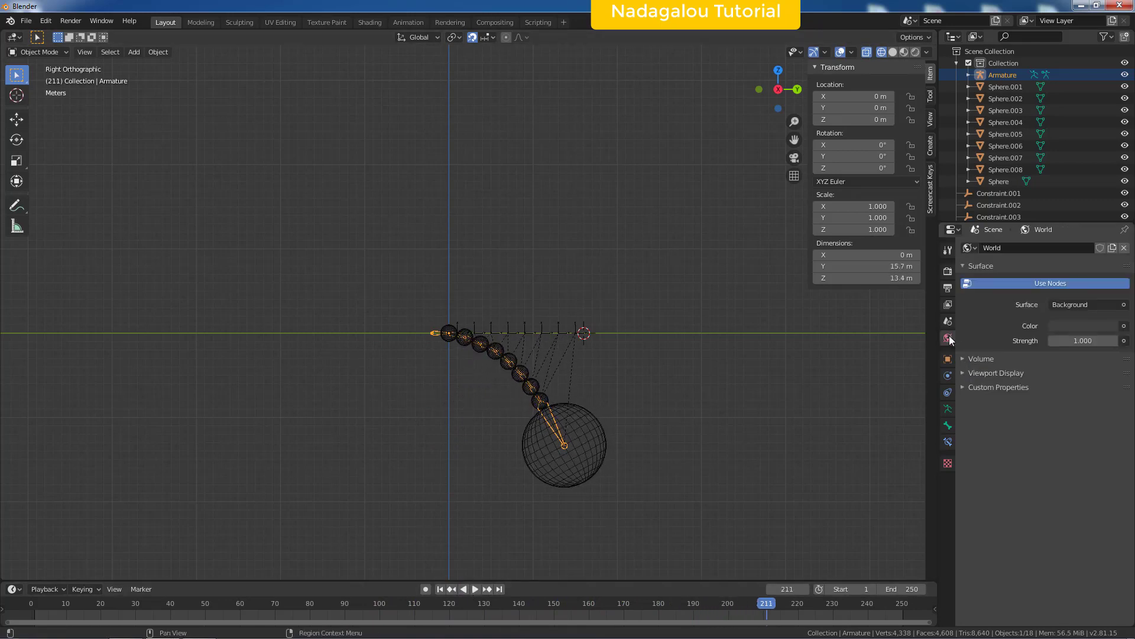
left_click(949, 322)
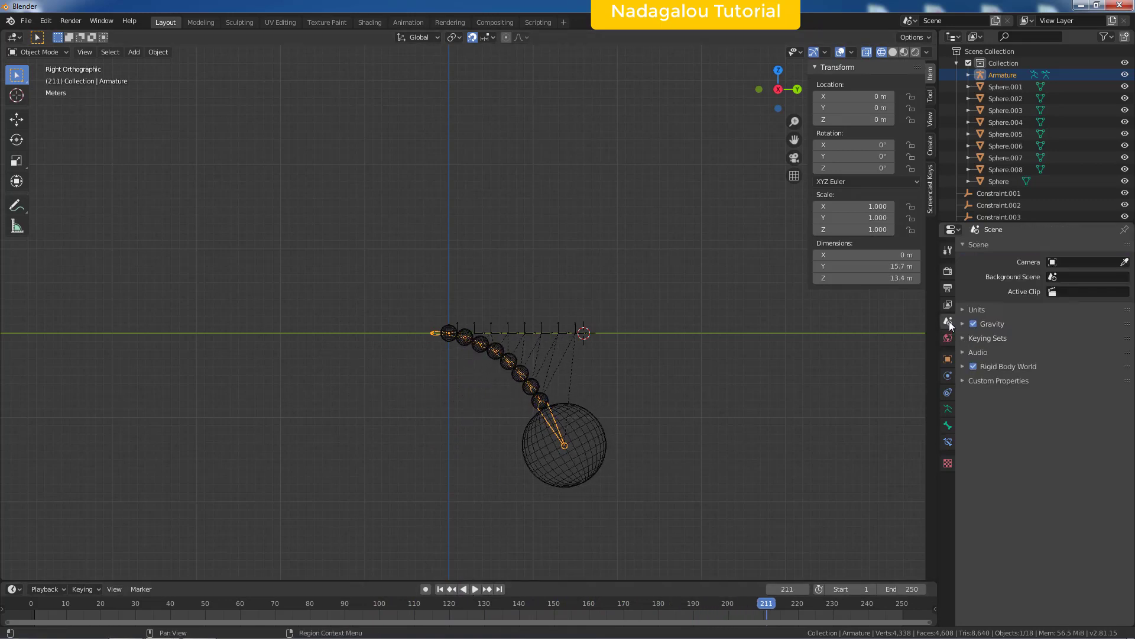
left_click(964, 366)
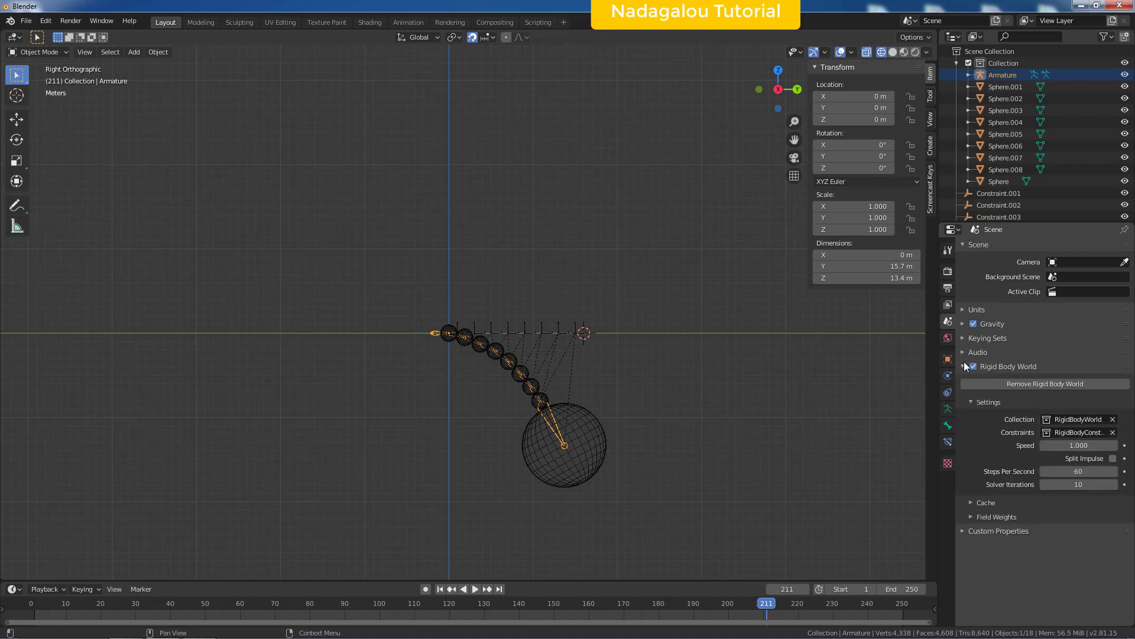
left_click(1076, 448)
type("5")
key("Return")
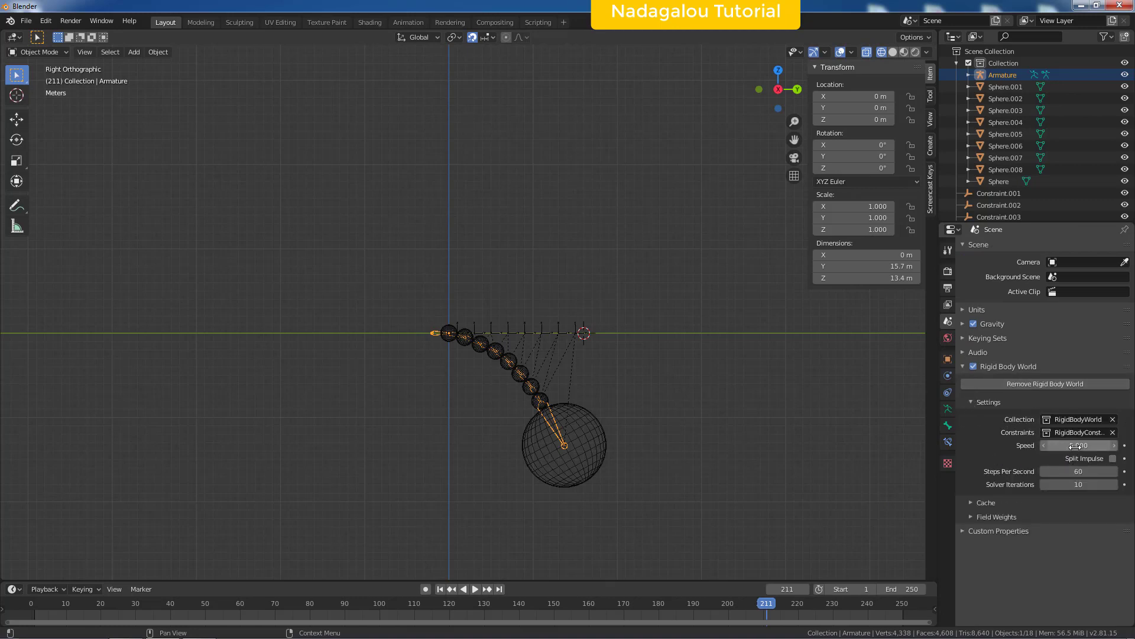
Play the rope simulation from the first frame to check its faster swing, and pause it
left_click(440, 589)
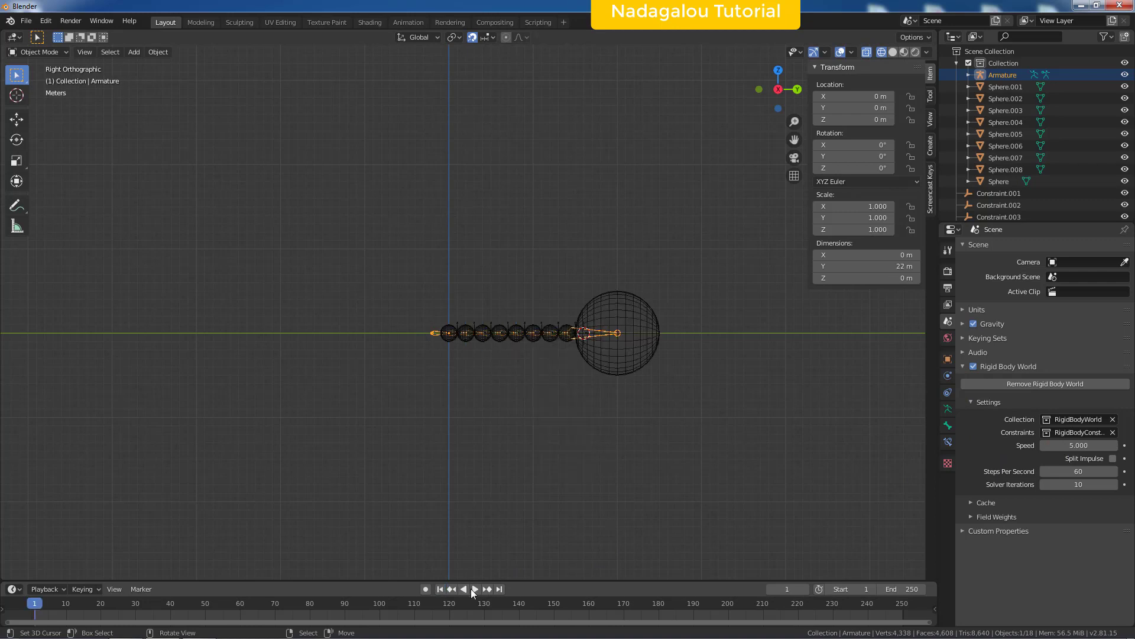
left_click(473, 589)
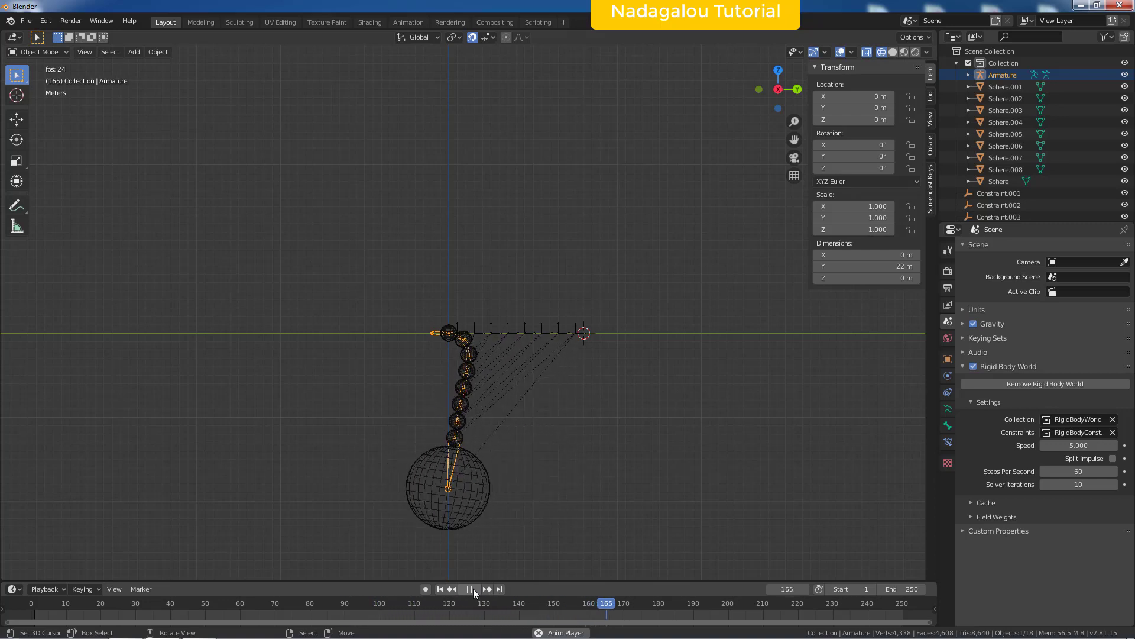
left_click(472, 588)
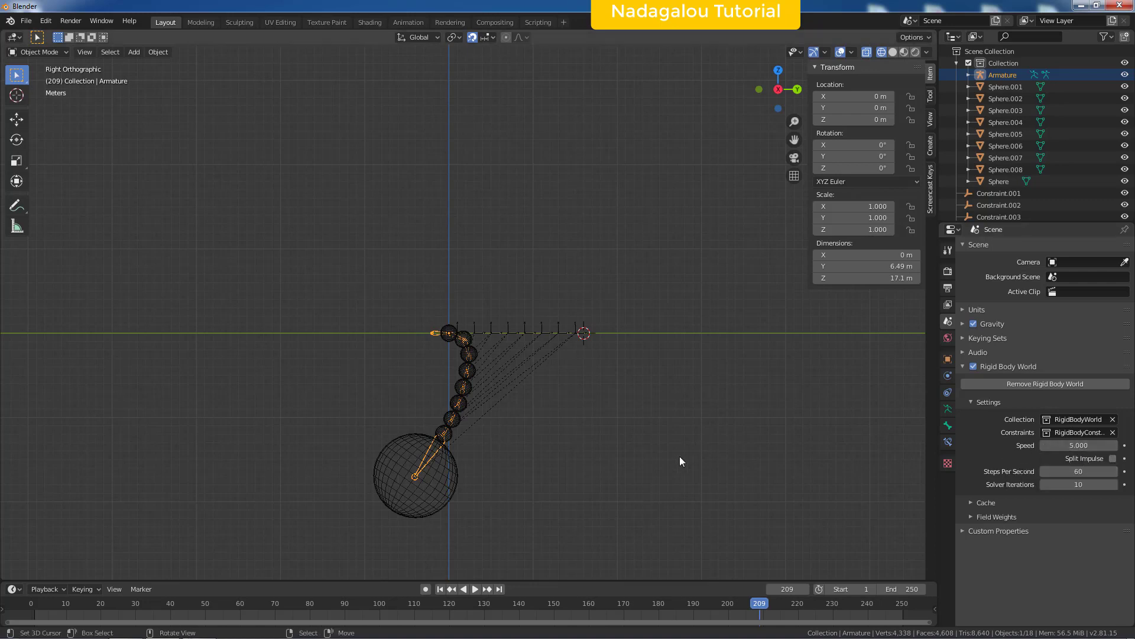
Lower the Rigid Body World speed to 2
left_click(1071, 447)
type("2")
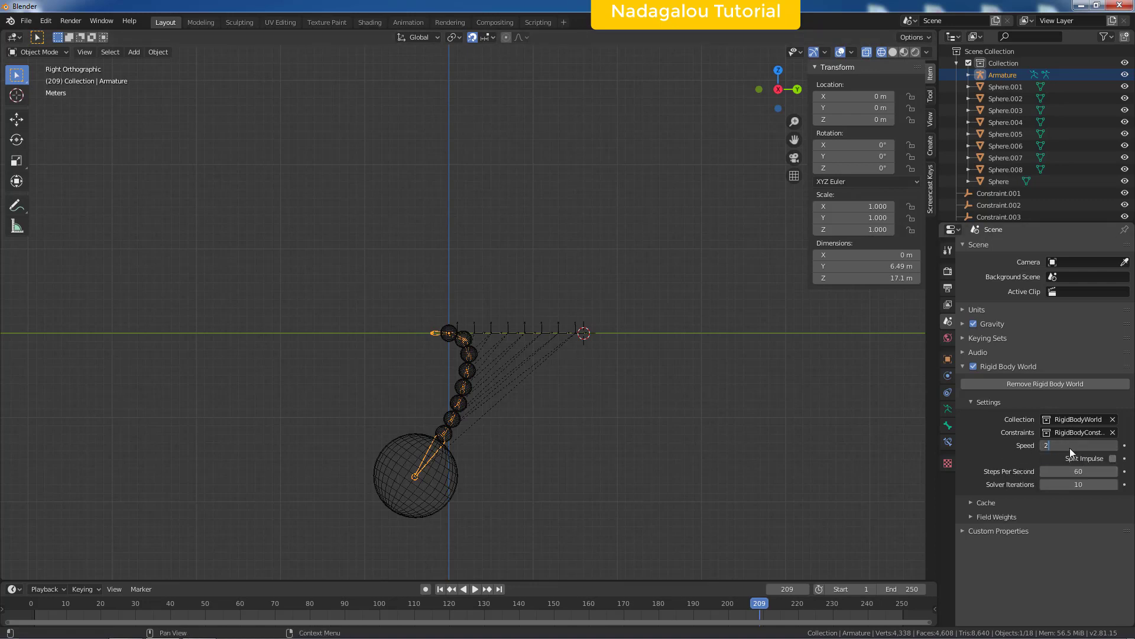
key("Return")
Replay the simulation from the first frame at the reduced speed, pause it and inspect the bone chain
left_click(441, 589)
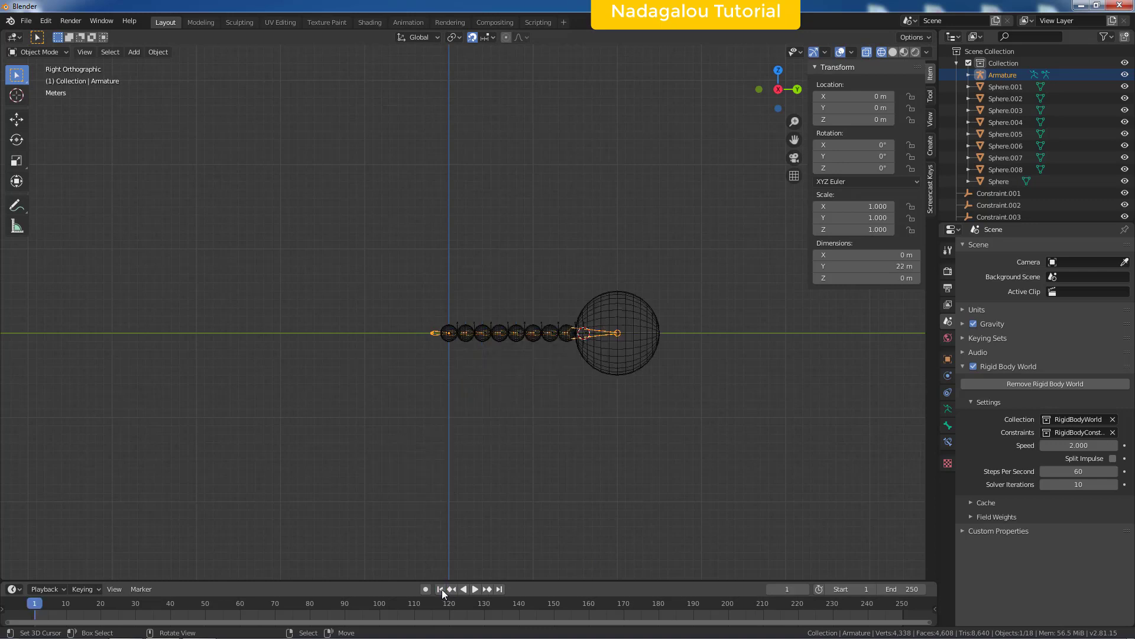
left_click(475, 589)
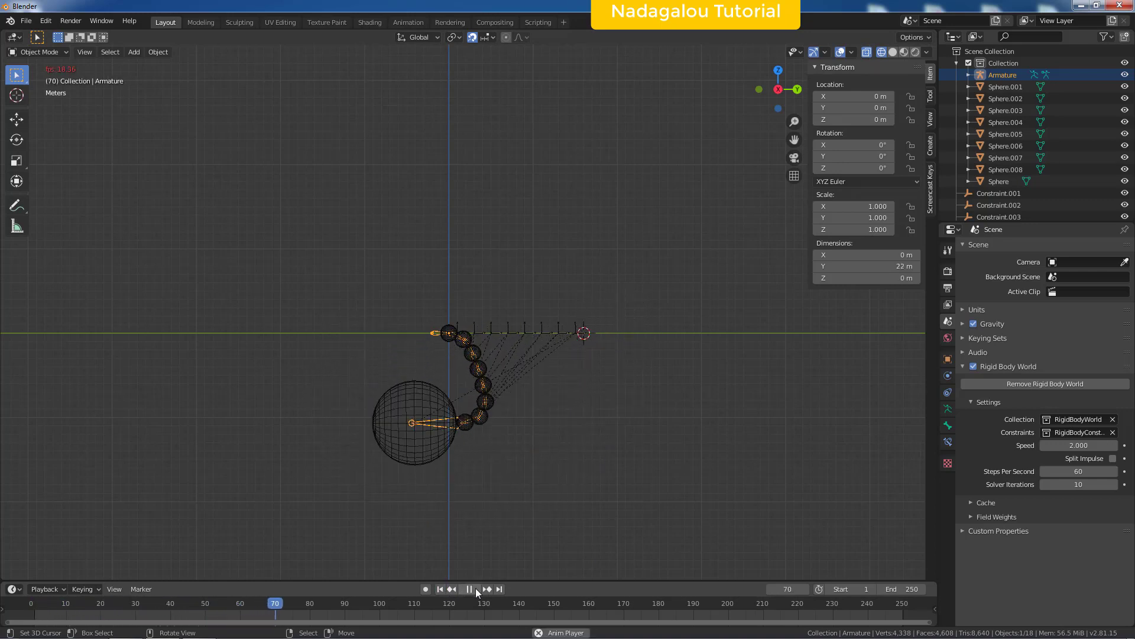
left_click(475, 588)
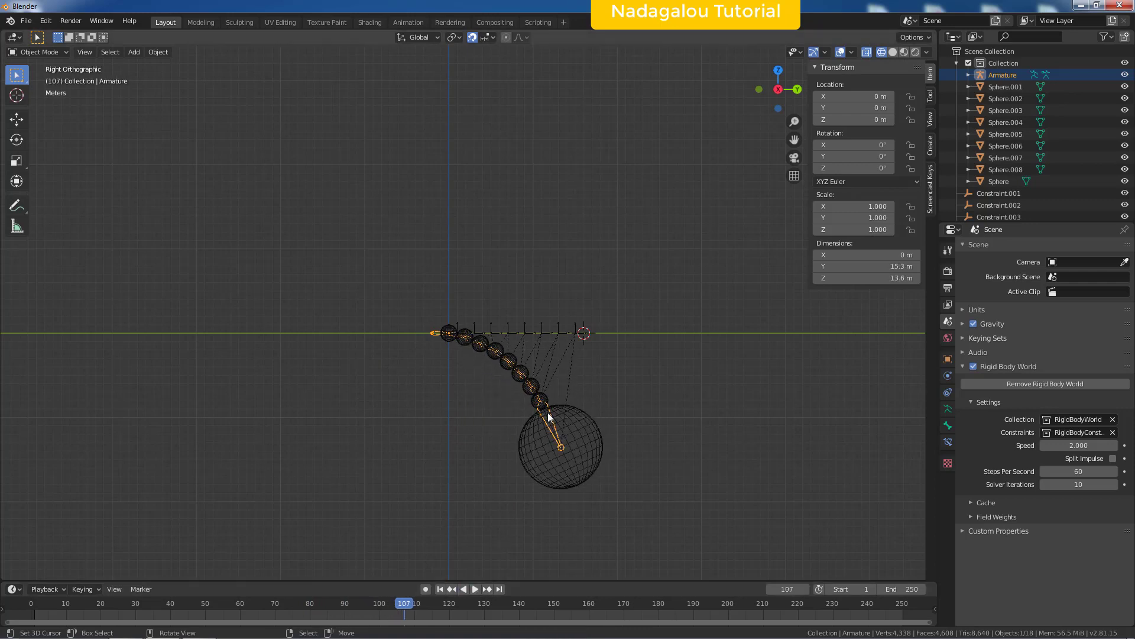
scroll(549, 417, "up", 4)
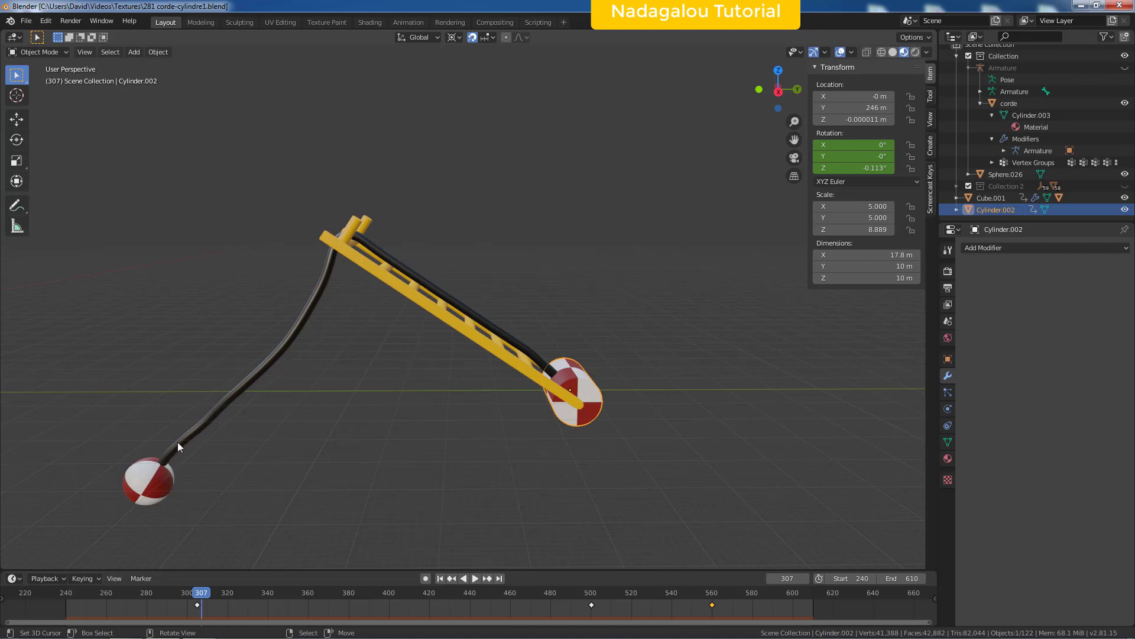
In 281 corde-cylindre1.blend, return to the first frame and examine the rope, ball, ladder arm and cylinder in Right Orthographic view
left_click(440, 578)
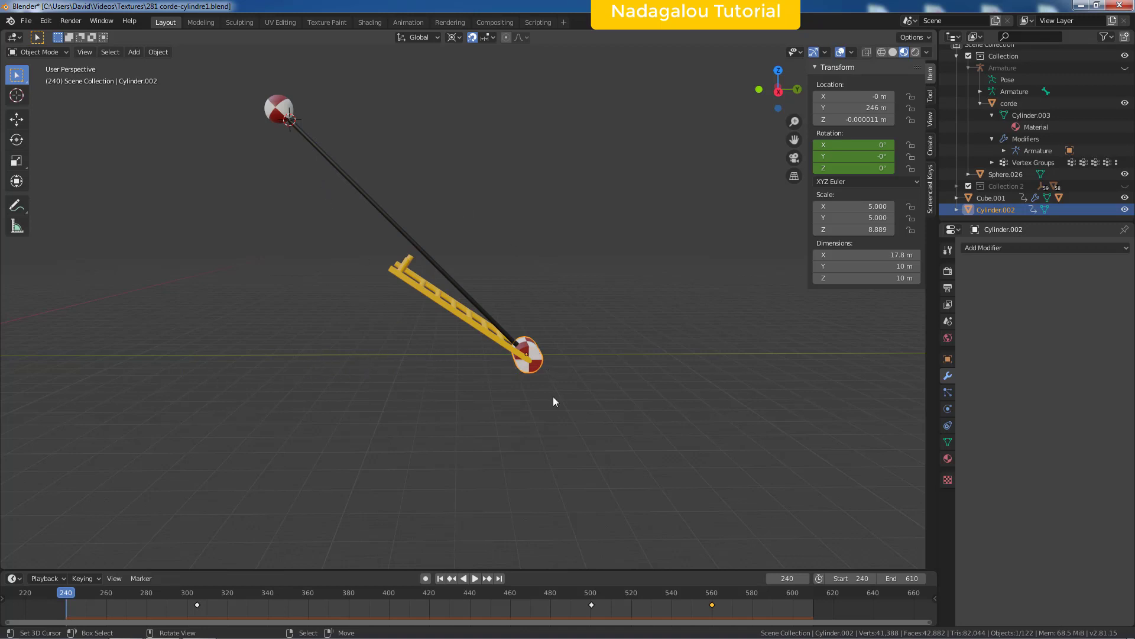
key("KP_3")
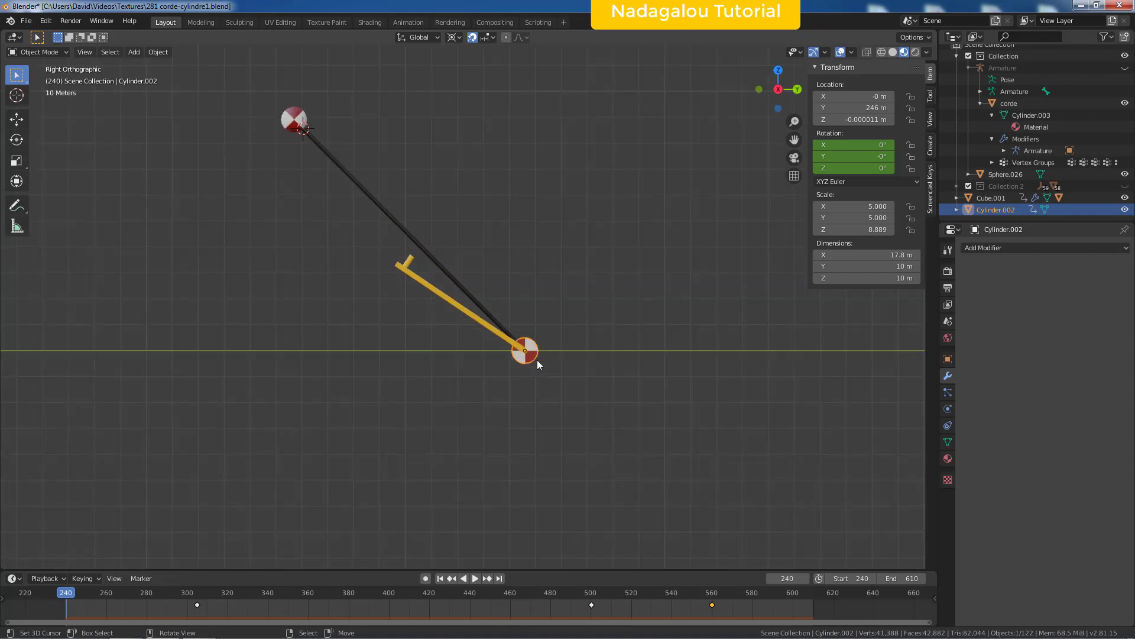
scroll(536, 360, "up", 5)
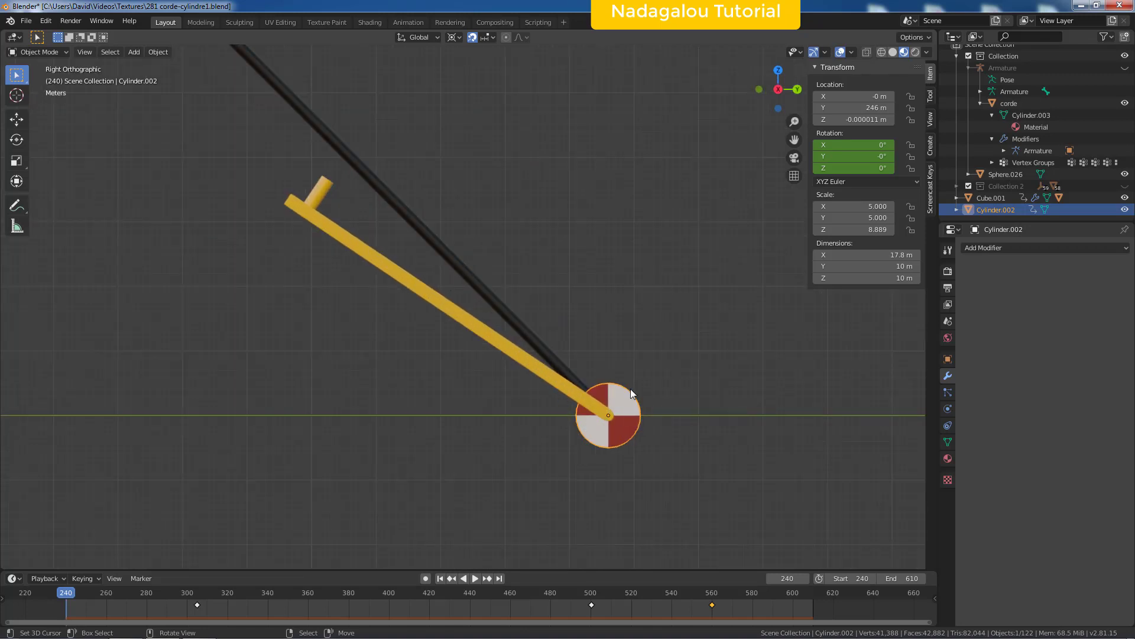
scroll(616, 420, "down", 3)
scroll(331, 148, "down", 3)
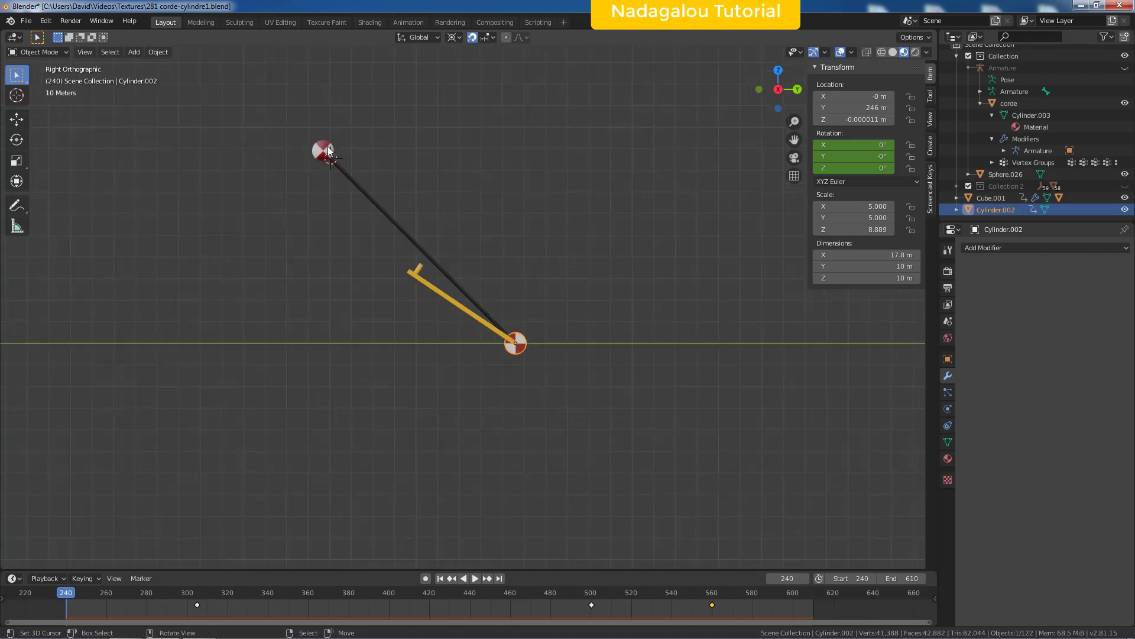
scroll(449, 310, "up", 4)
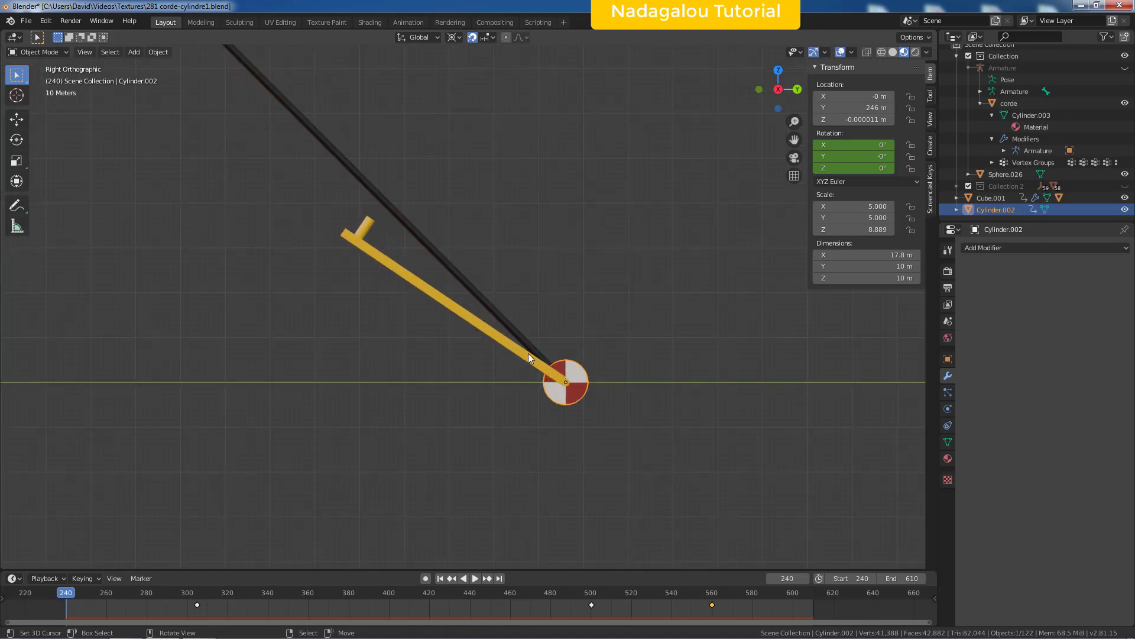
scroll(409, 234, "up", 3)
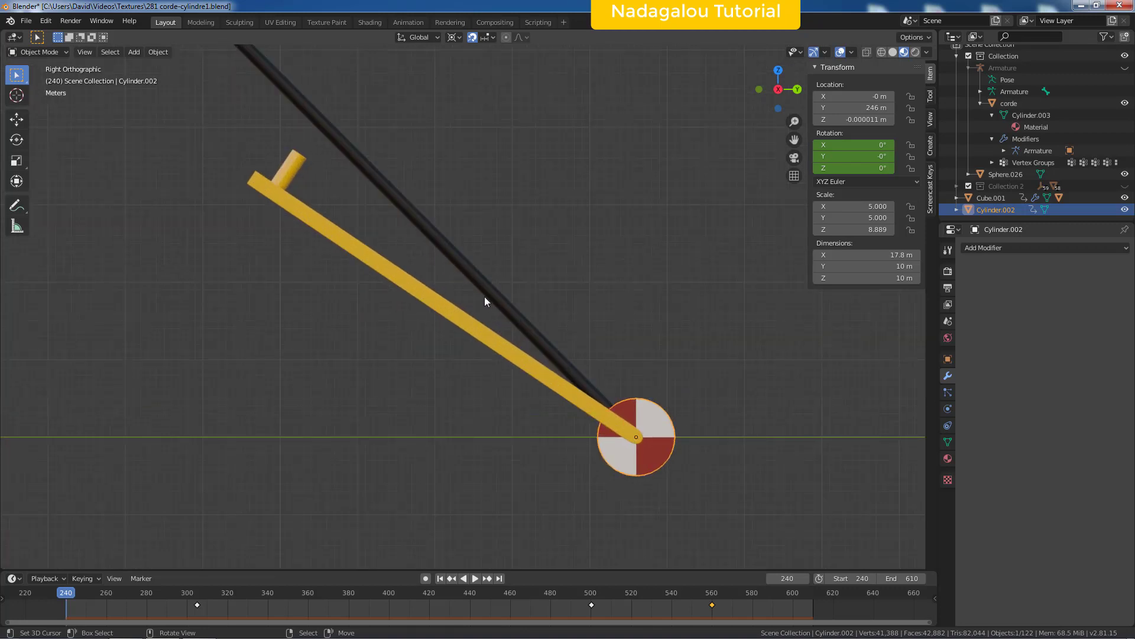
scroll(420, 226, "down", 2)
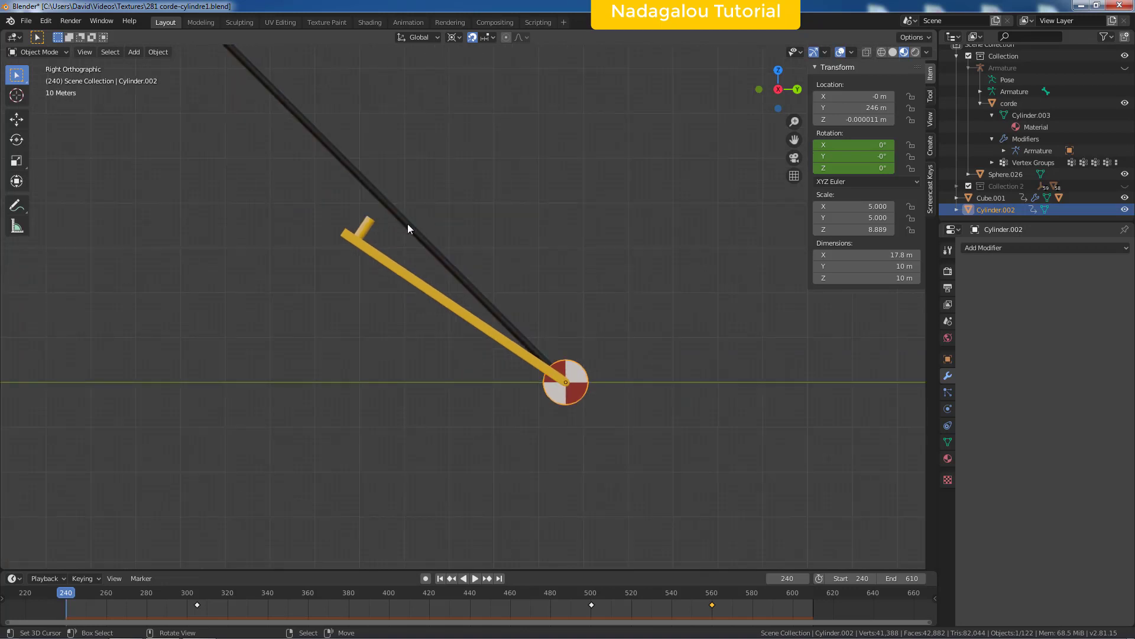
scroll(408, 225, "up", 3)
scroll(448, 273, "down", 5)
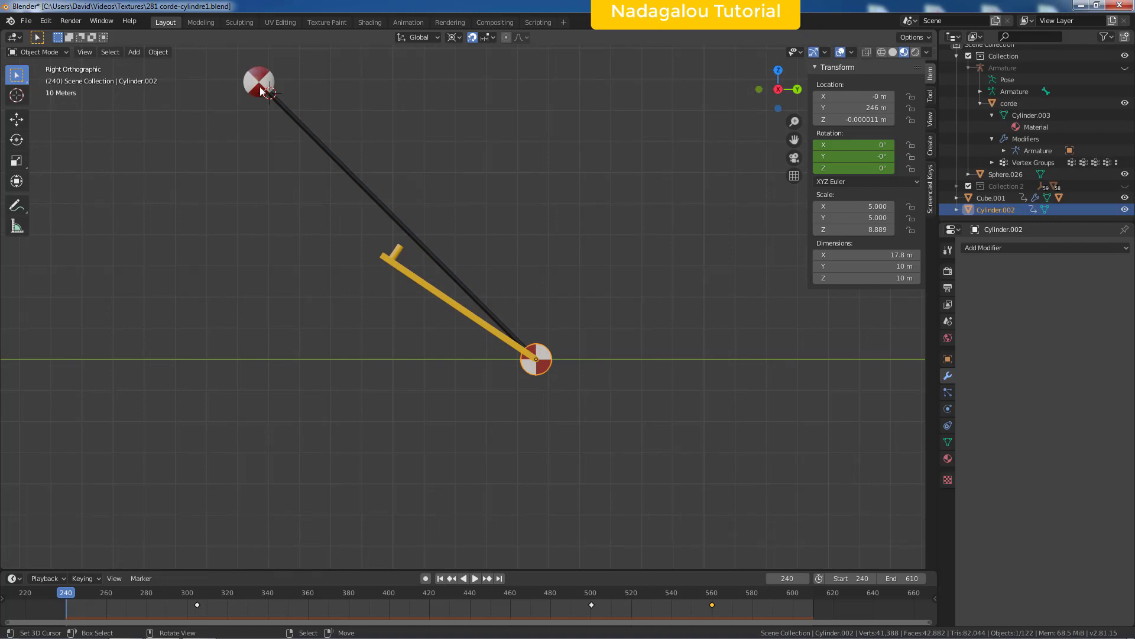
scroll(314, 181, "down", 3)
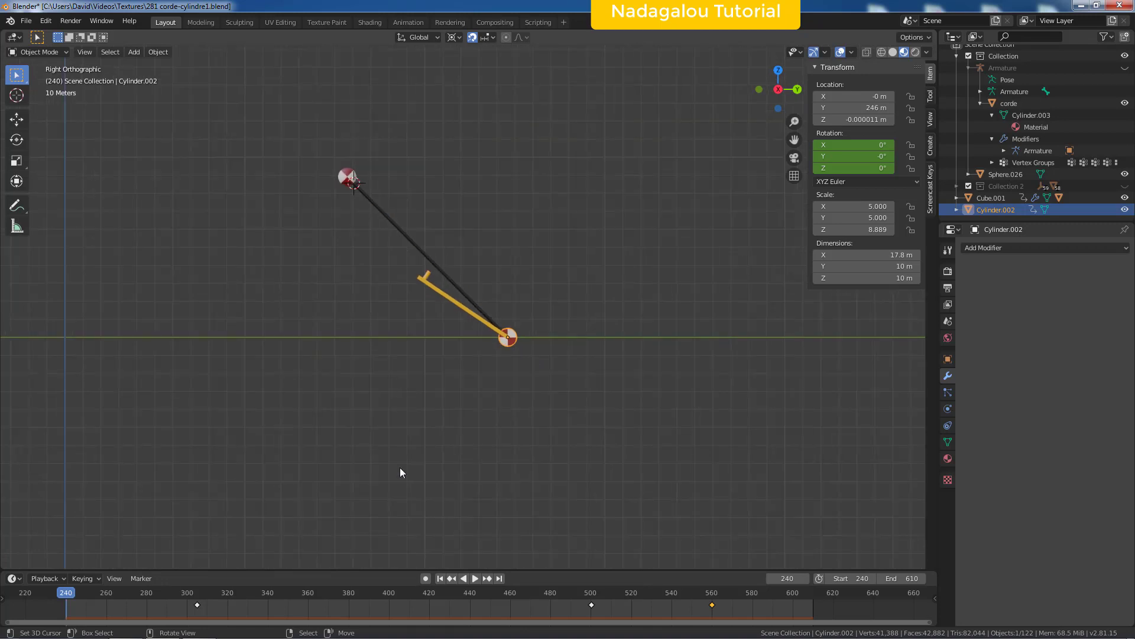
Play the crane animation from frame 240 to watch the rope fall over the arm, pausing at about frame 298
left_click(473, 579)
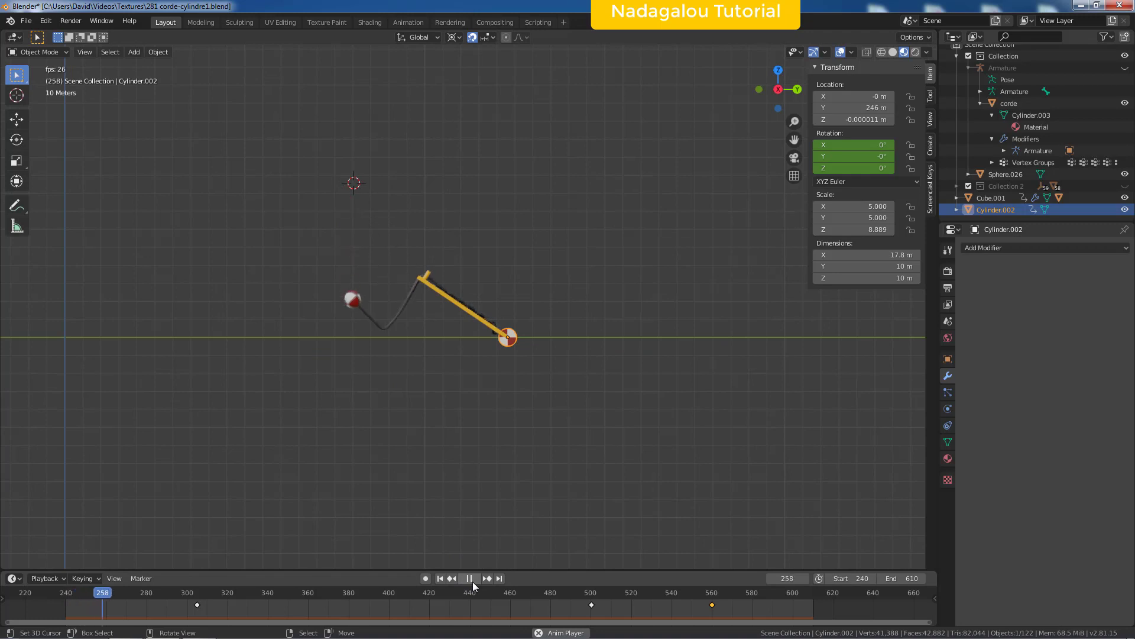
left_click(470, 578)
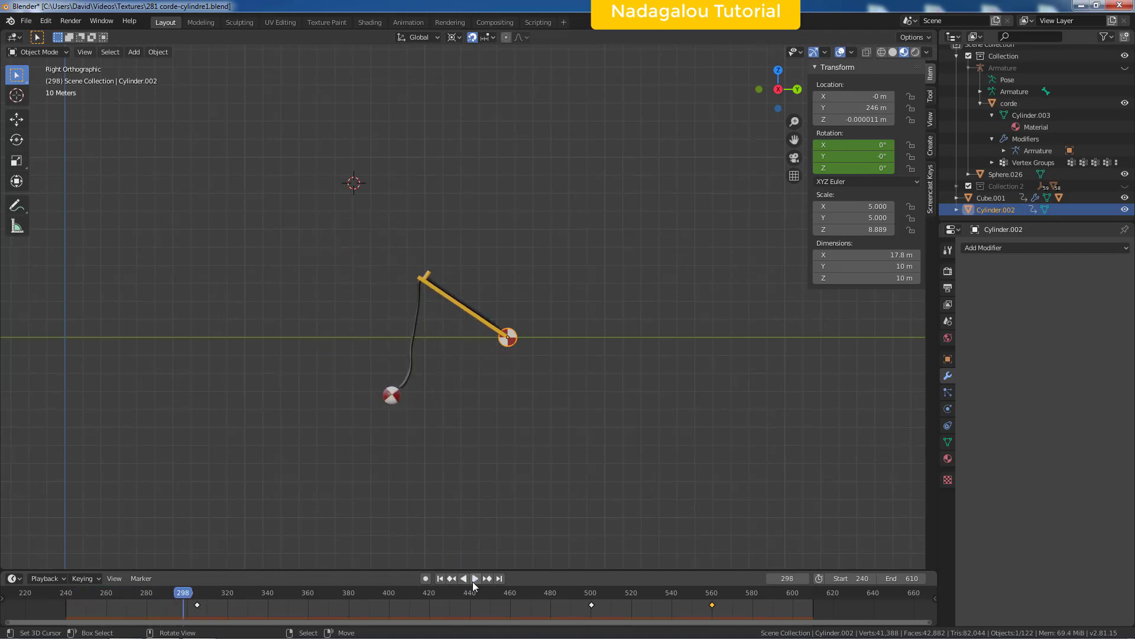
scroll(474, 502, "up", 3)
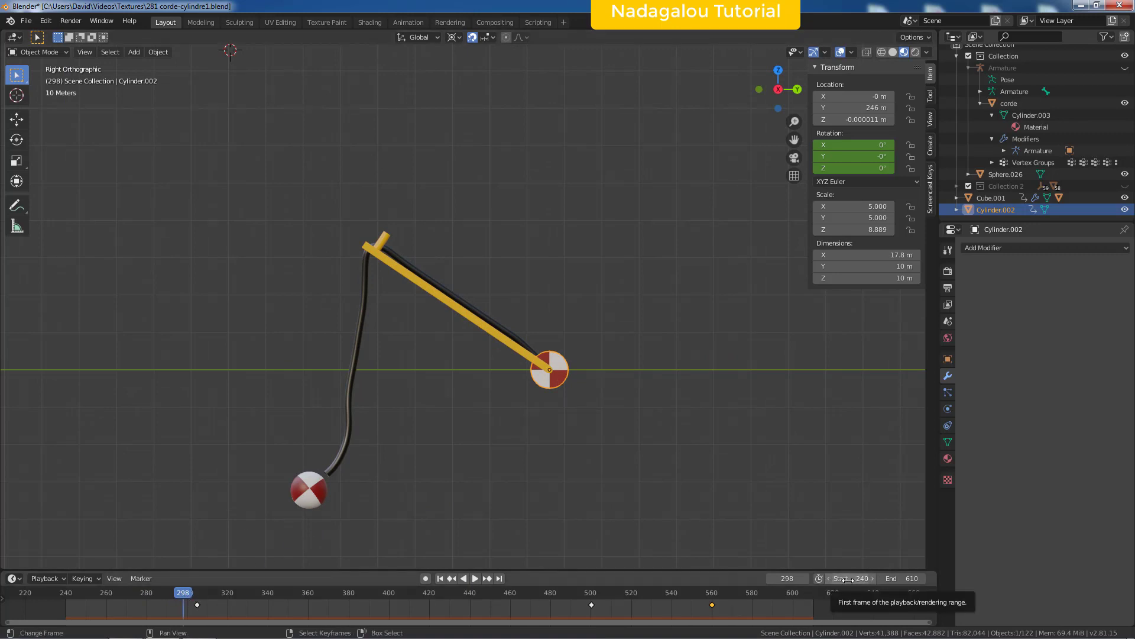
Scrub between frames 305 and 350 to examine the cylinder's animated Z rotation
left_click_drag(185, 595, 264, 598)
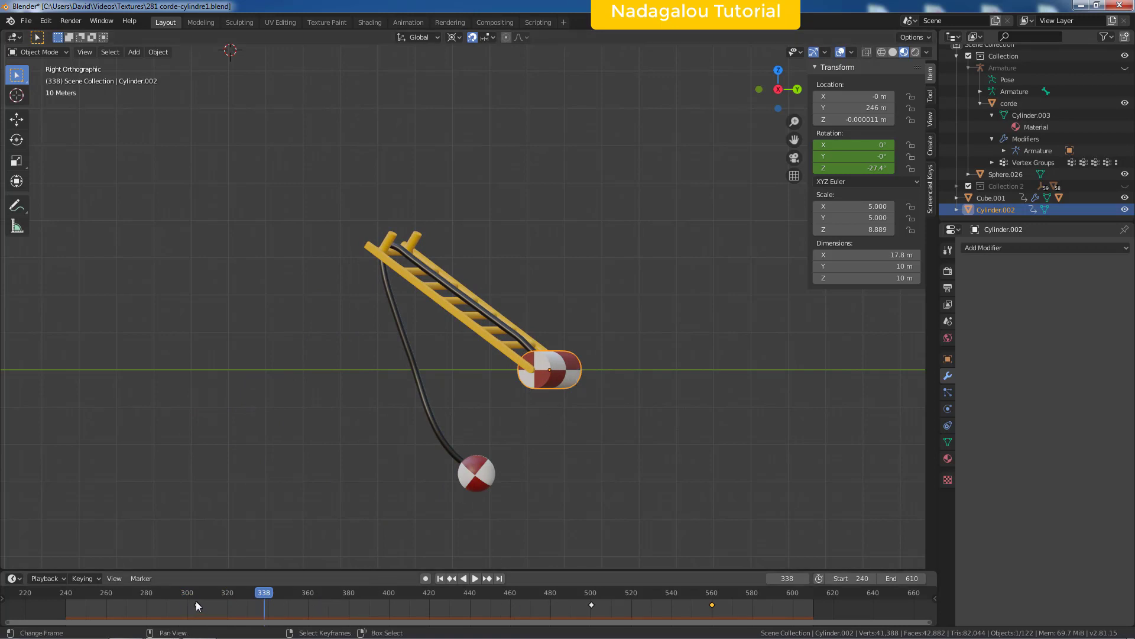
left_click_drag(259, 591, 197, 598)
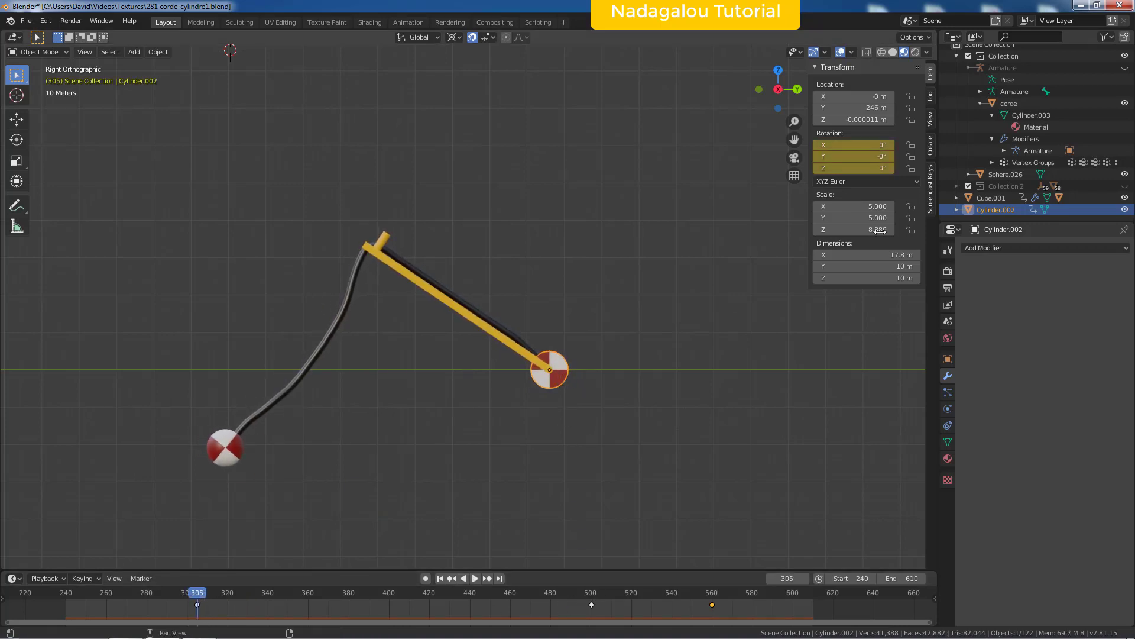
left_click_drag(193, 591, 288, 594)
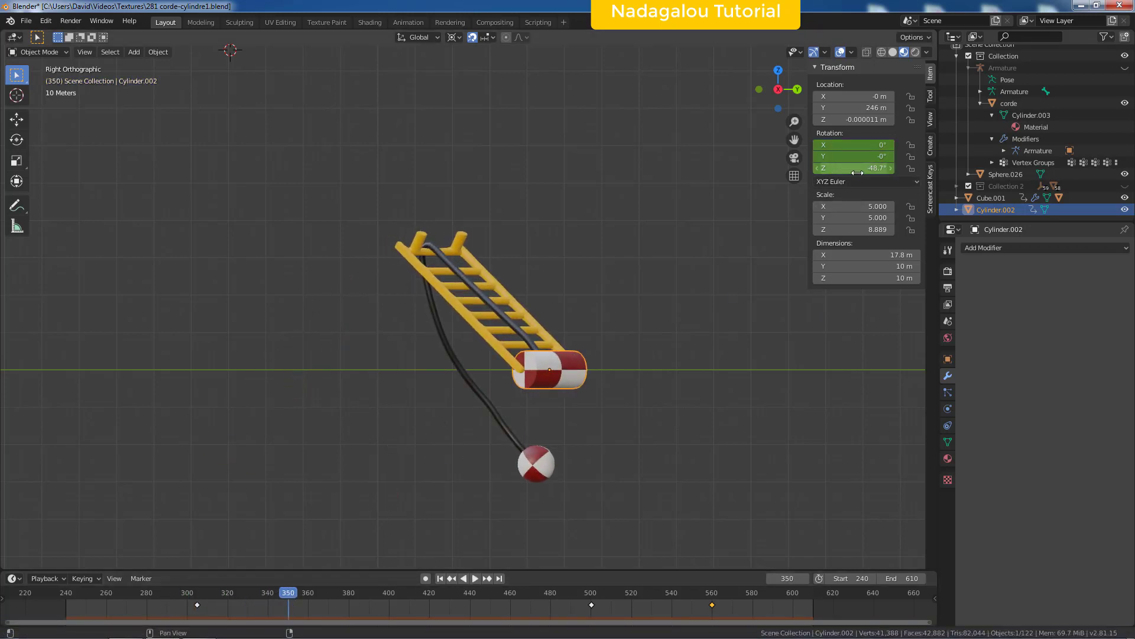
Select the yellow ladder Cube.001 and its child Cube.002 in turn to inspect their transforms, ending on Cube.001
left_click(478, 325)
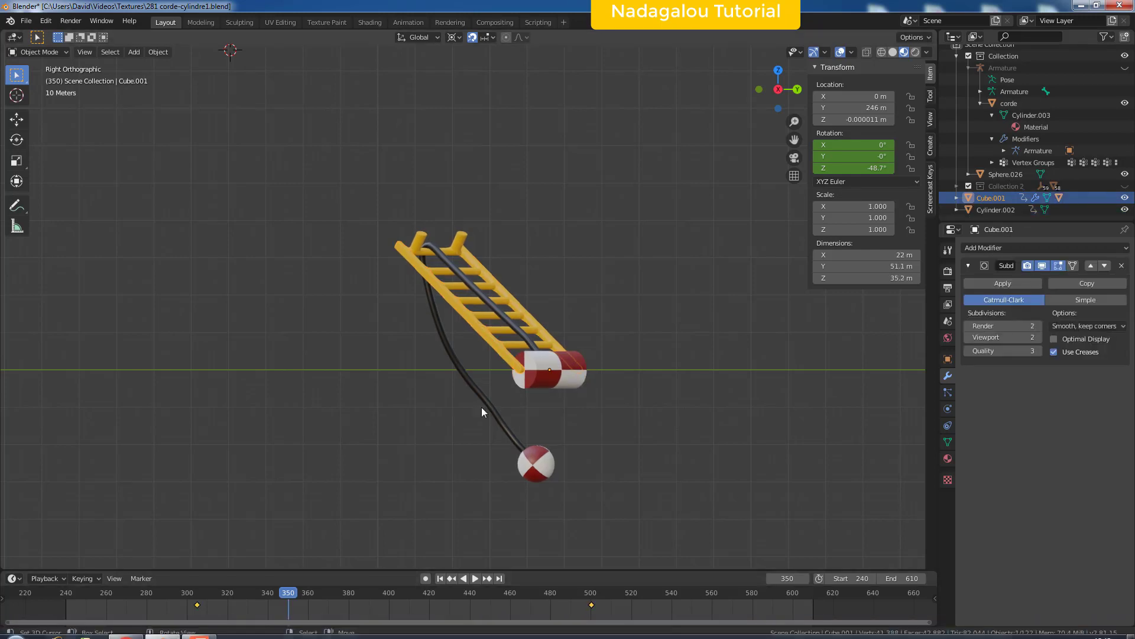
left_click(469, 300)
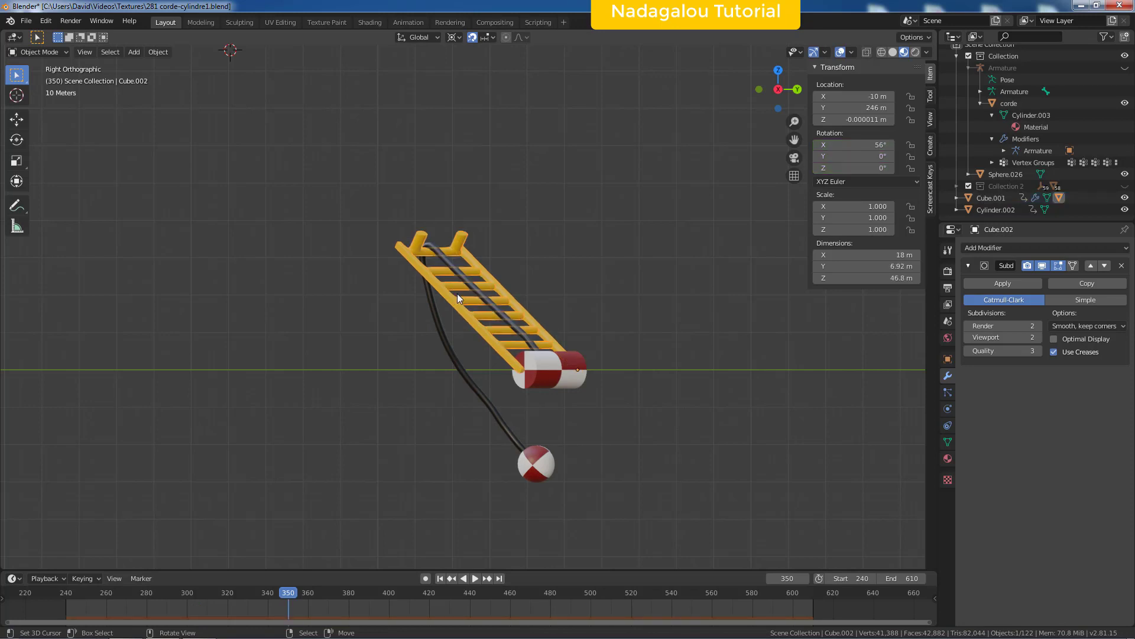
left_click(468, 325)
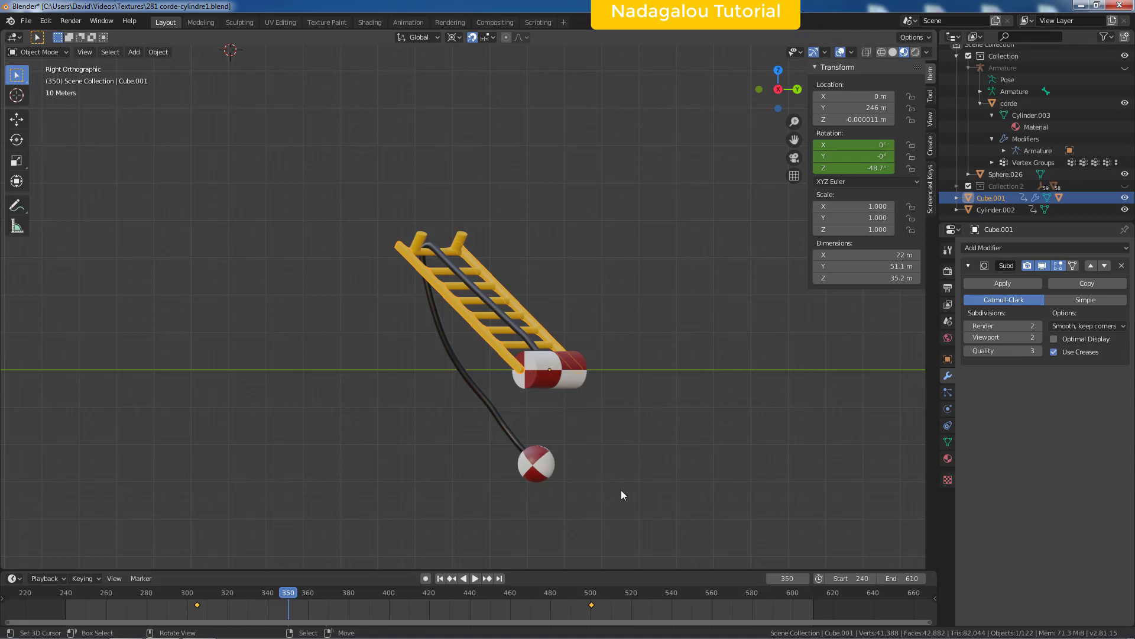
Select the winch cylinder and scrub to frame 560 to examine its X rotation winding up the rope
left_click(553, 381)
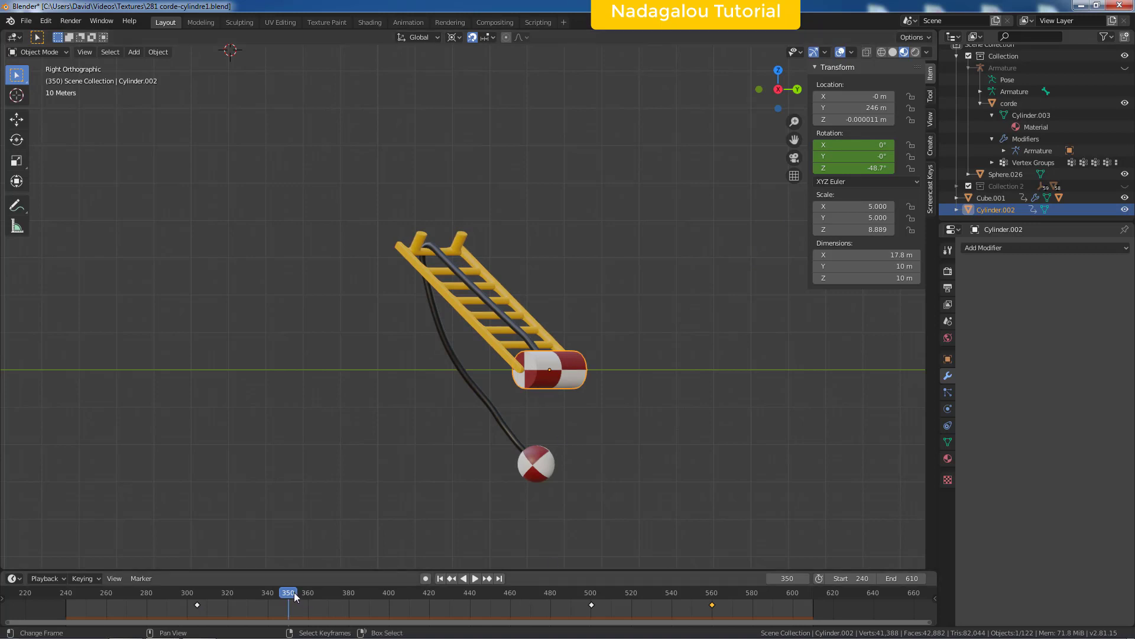
left_click_drag(293, 591, 628, 594)
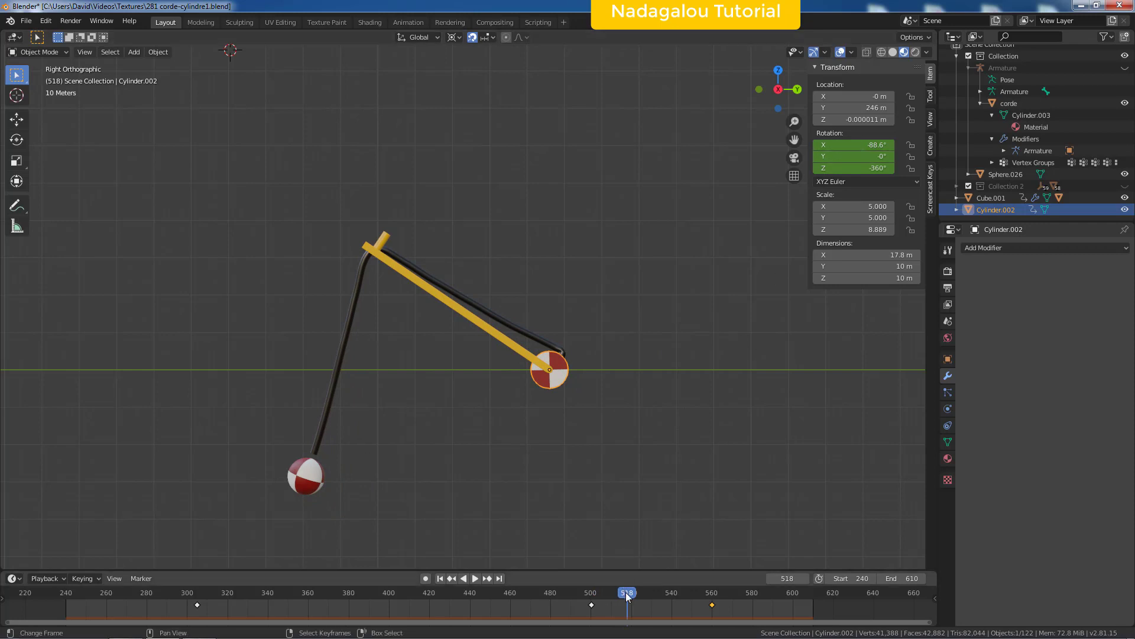
left_click_drag(627, 593, 712, 599)
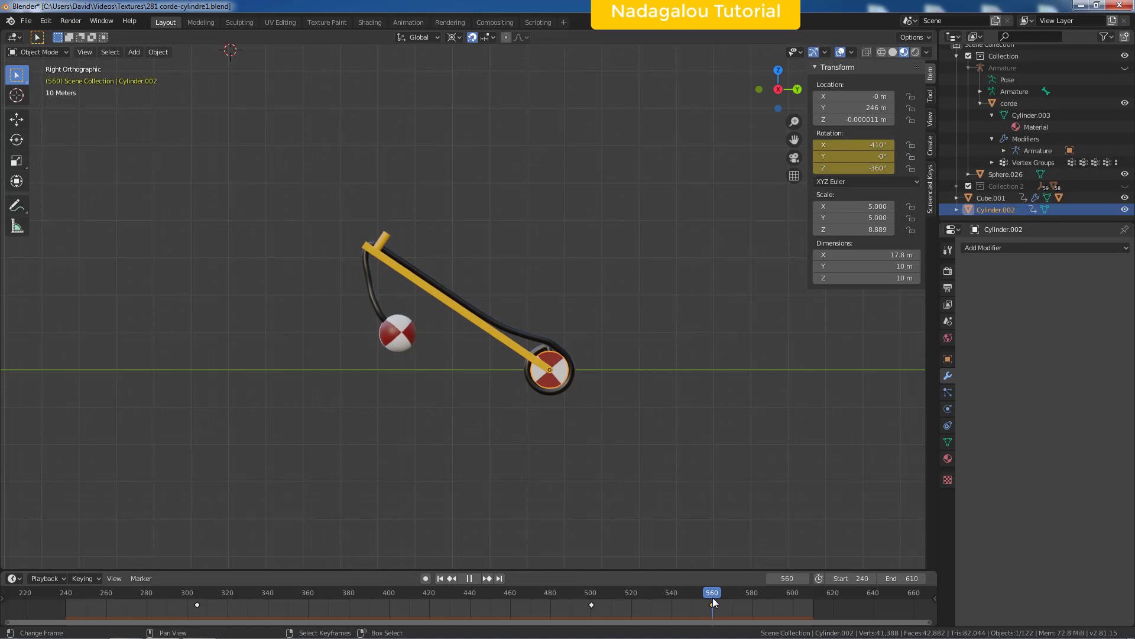
Inspect the rope wound around the cylinder up close, and return the animation to frame 240
scroll(558, 395, "up", 3)
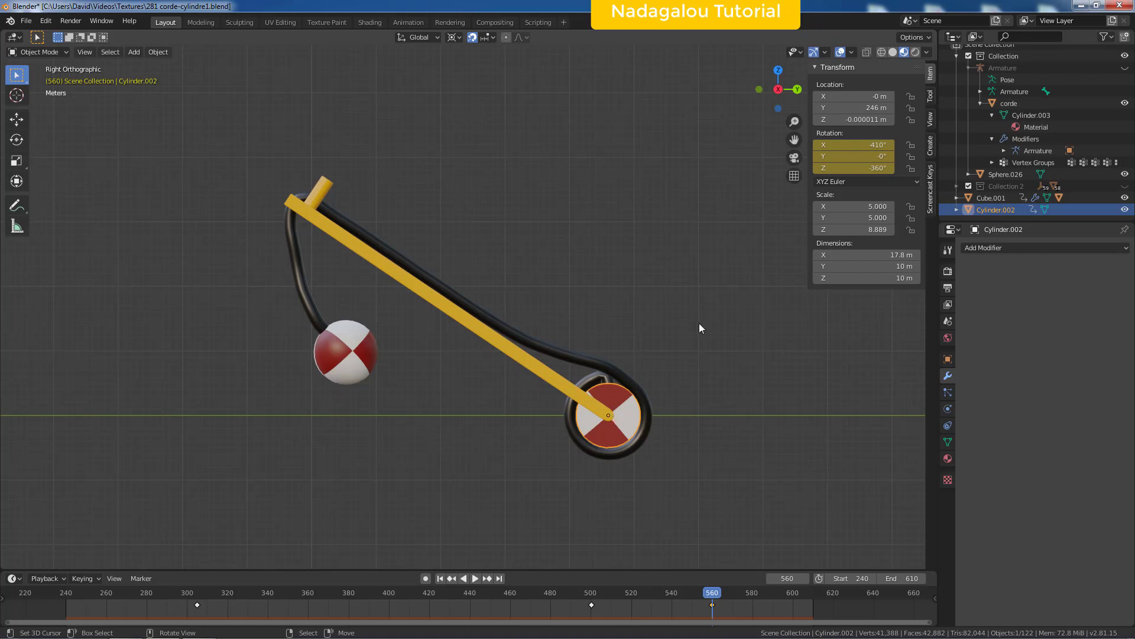
scroll(647, 344, "down", 4)
scroll(632, 348, "up", 5)
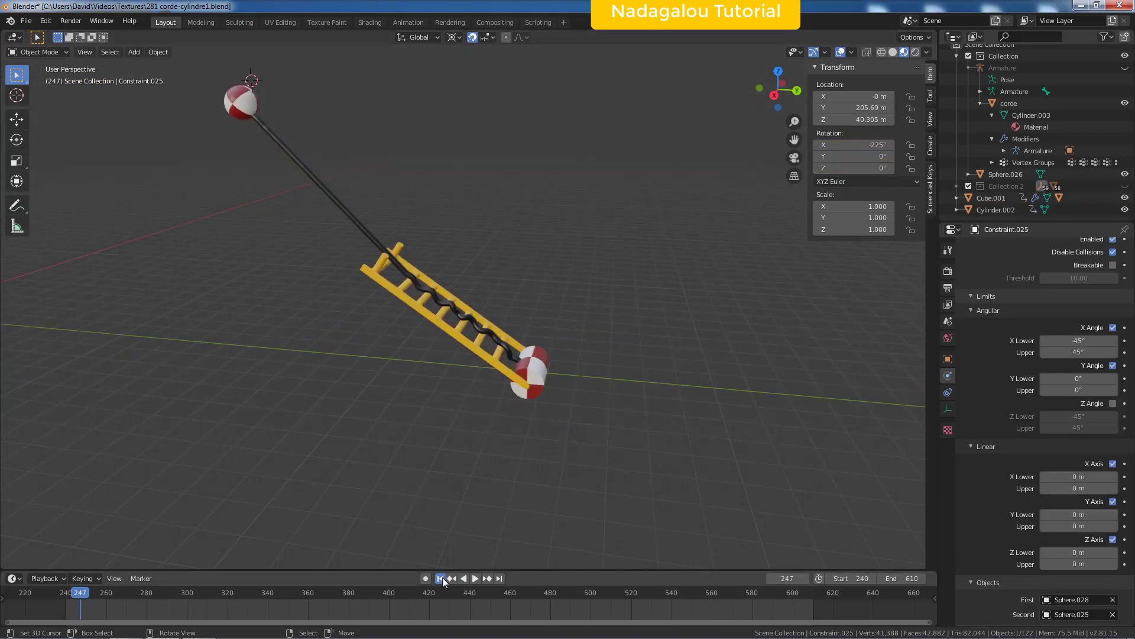
left_click(441, 577)
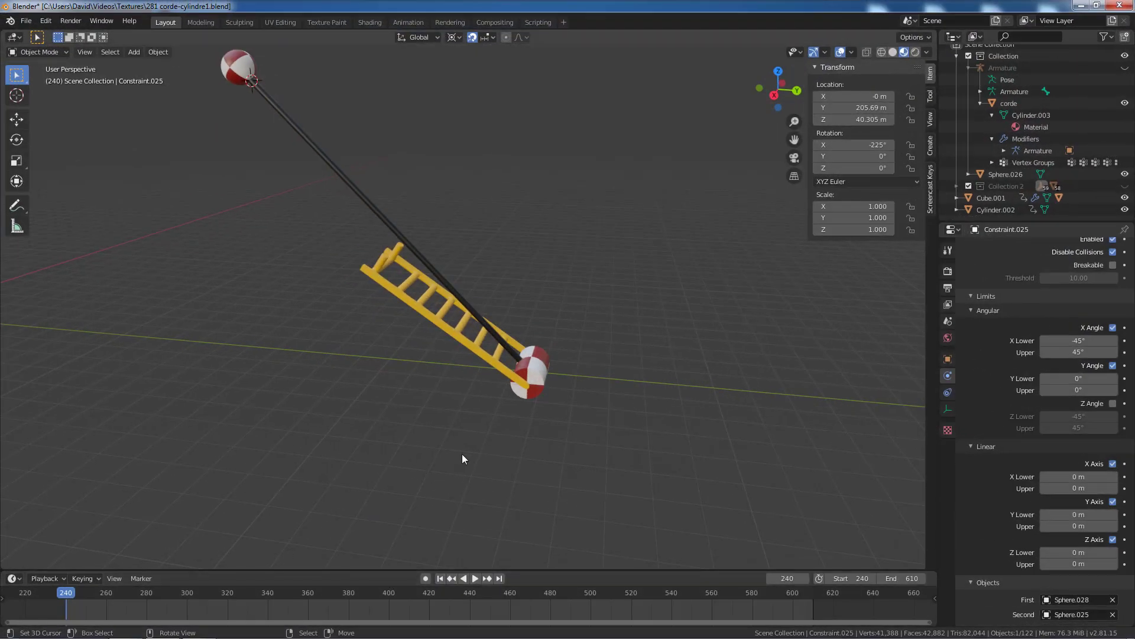